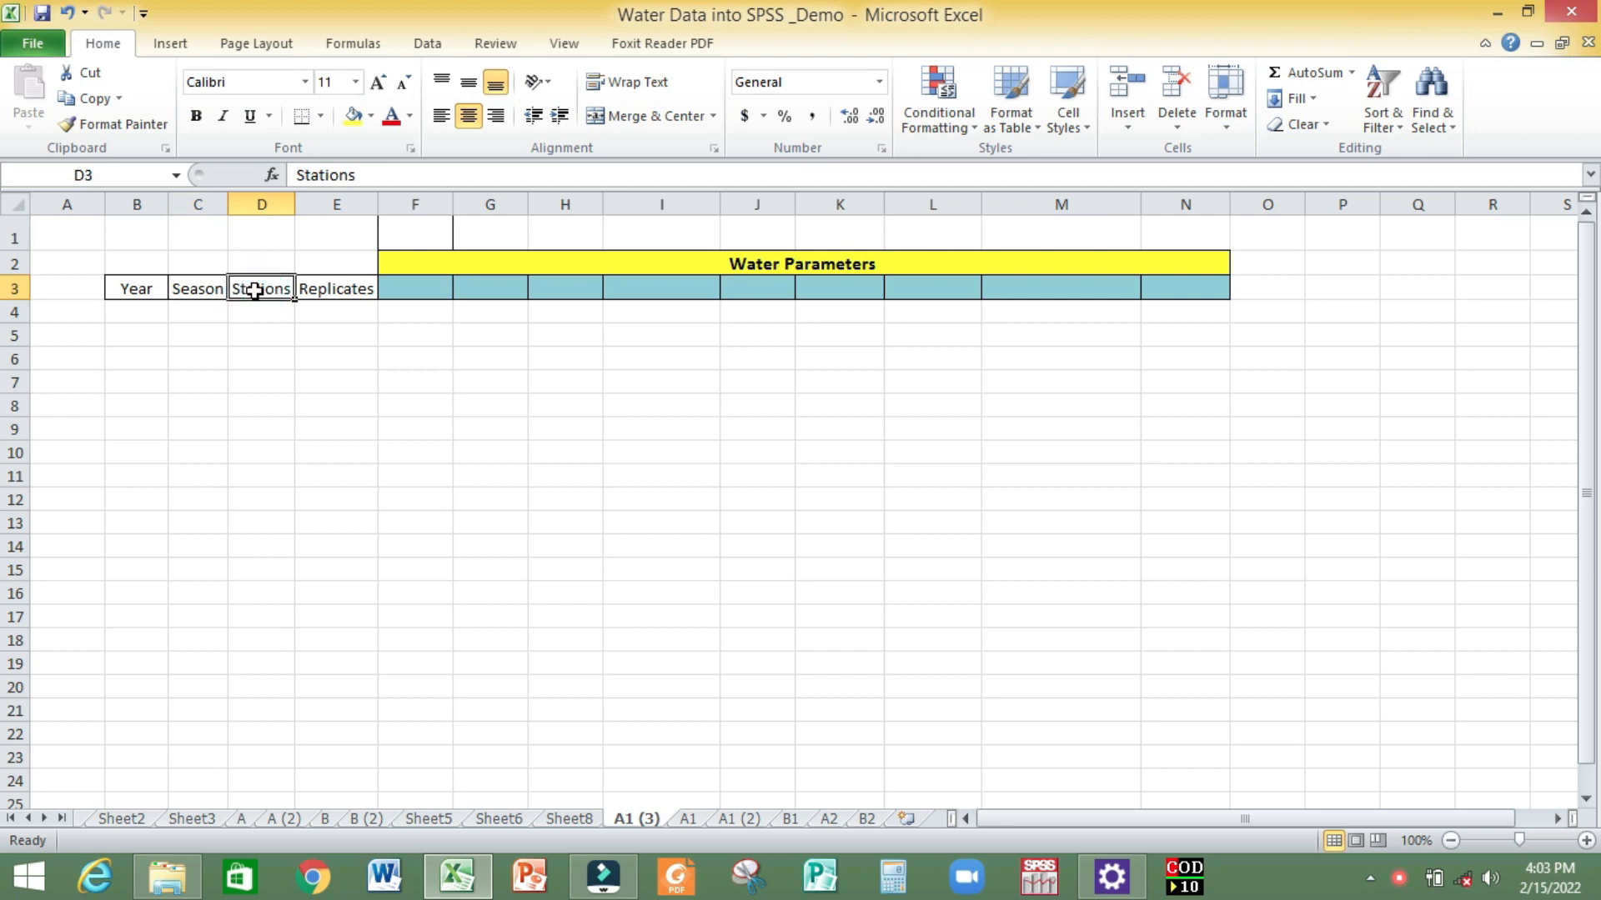
# Examine the water parameter list on sheet A1 and the table headings, including Replicates, on sheet A1 (2).
pyautogui.click(318, 290)
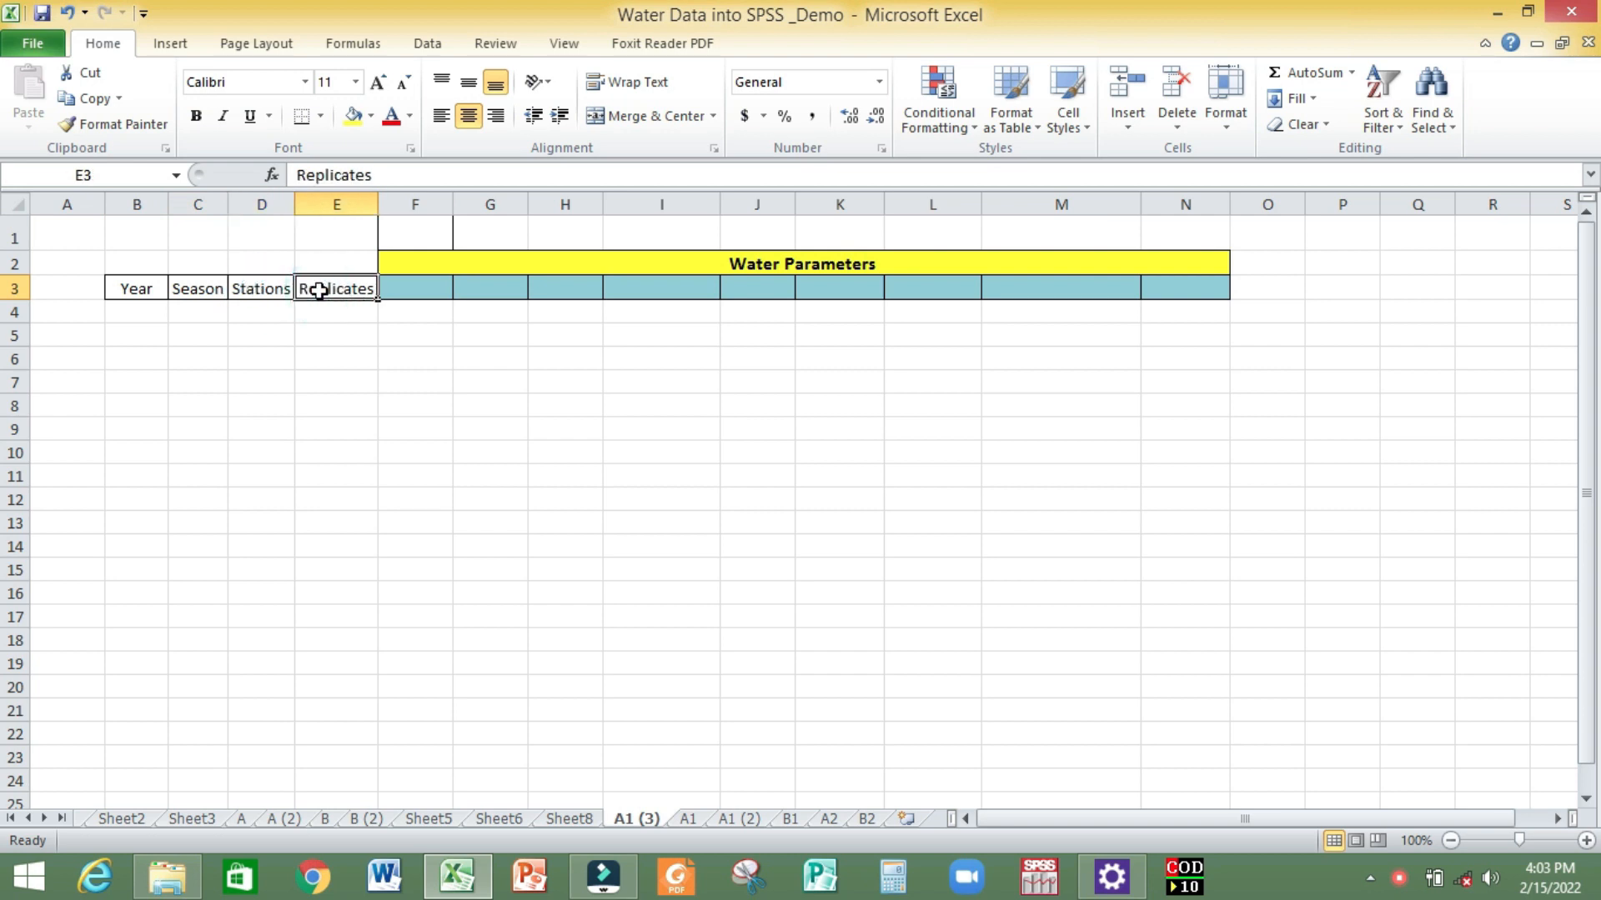
pyautogui.click(704, 819)
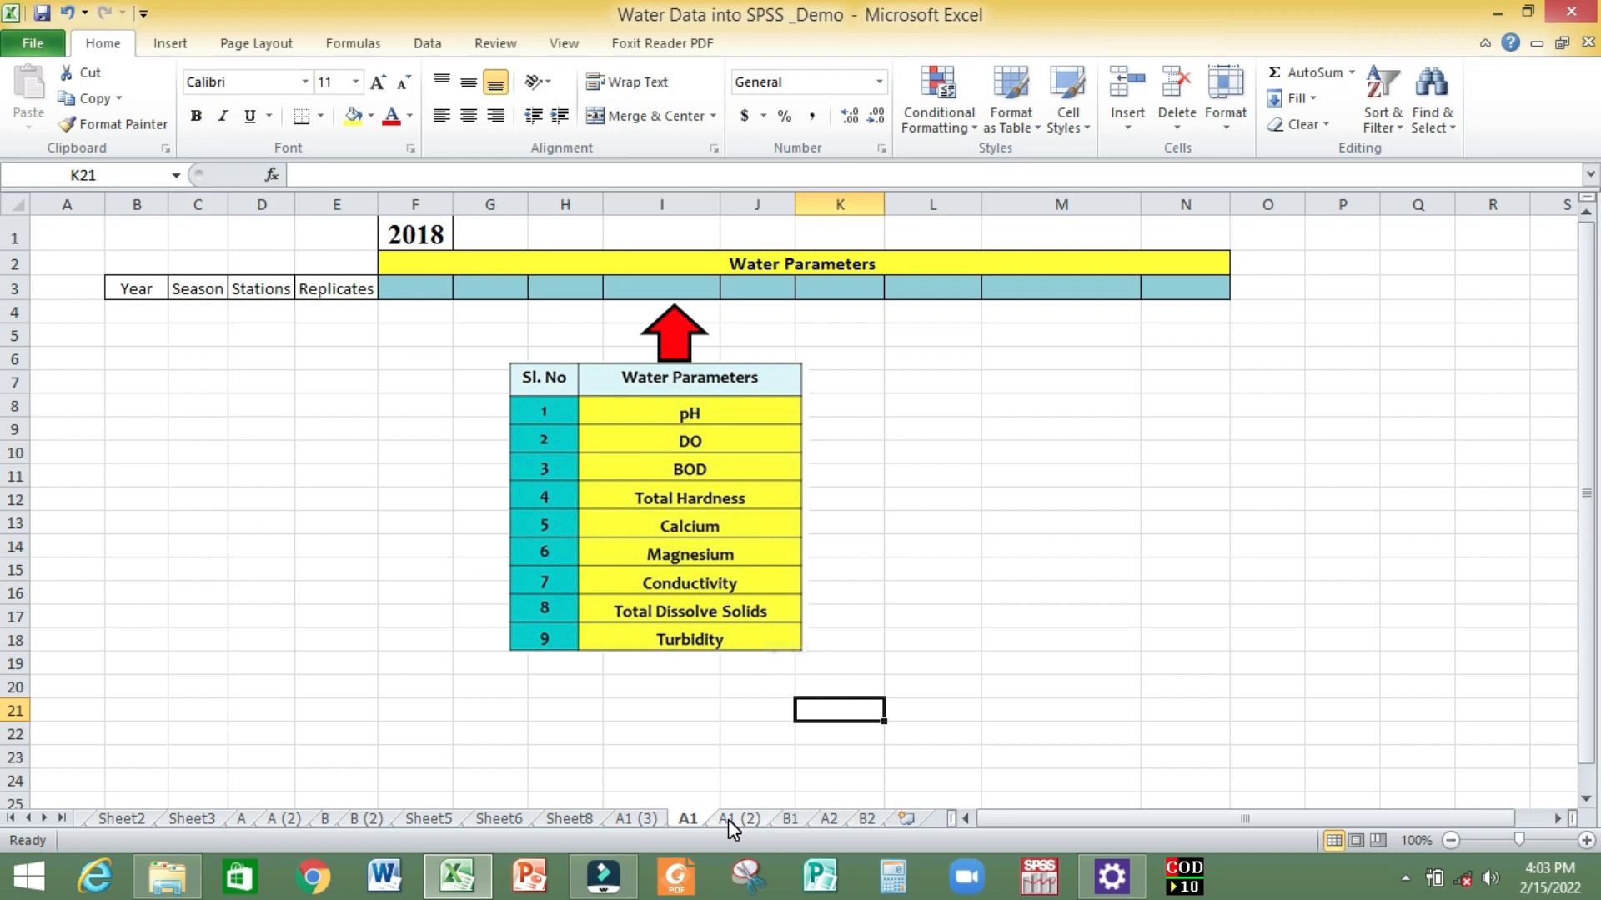
pyautogui.click(735, 819)
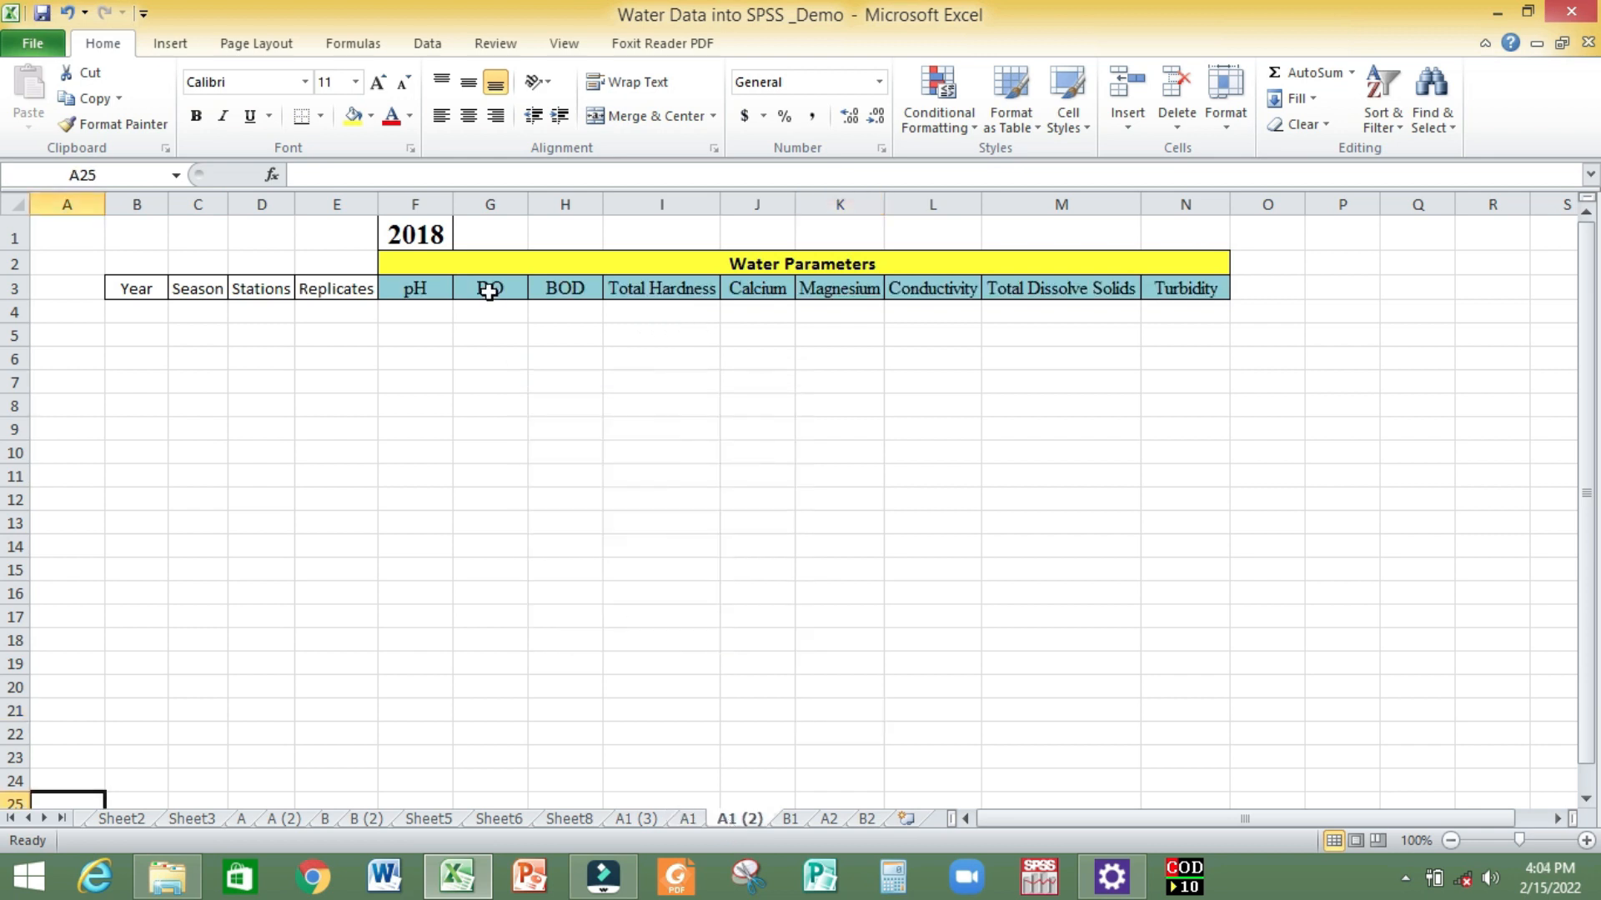
pyautogui.click(320, 292)
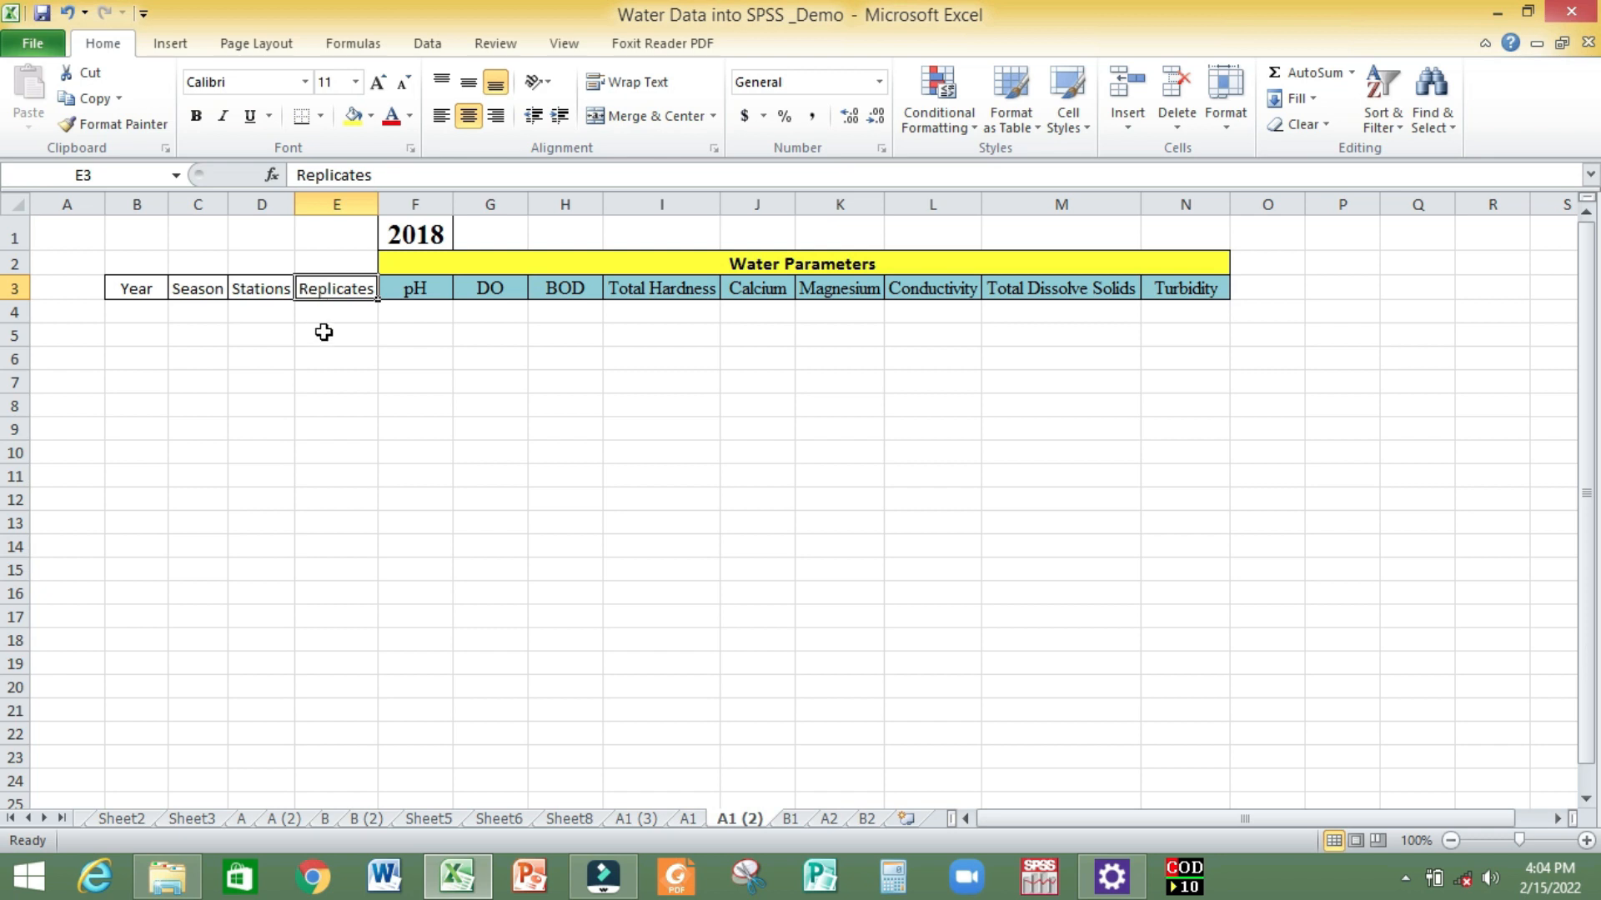
# On Sheet5, enter 2 for Year, 2 for Seasons, 3 for Sampling Stations and 3 for Replicates in row 5.
pyautogui.click(504, 818)
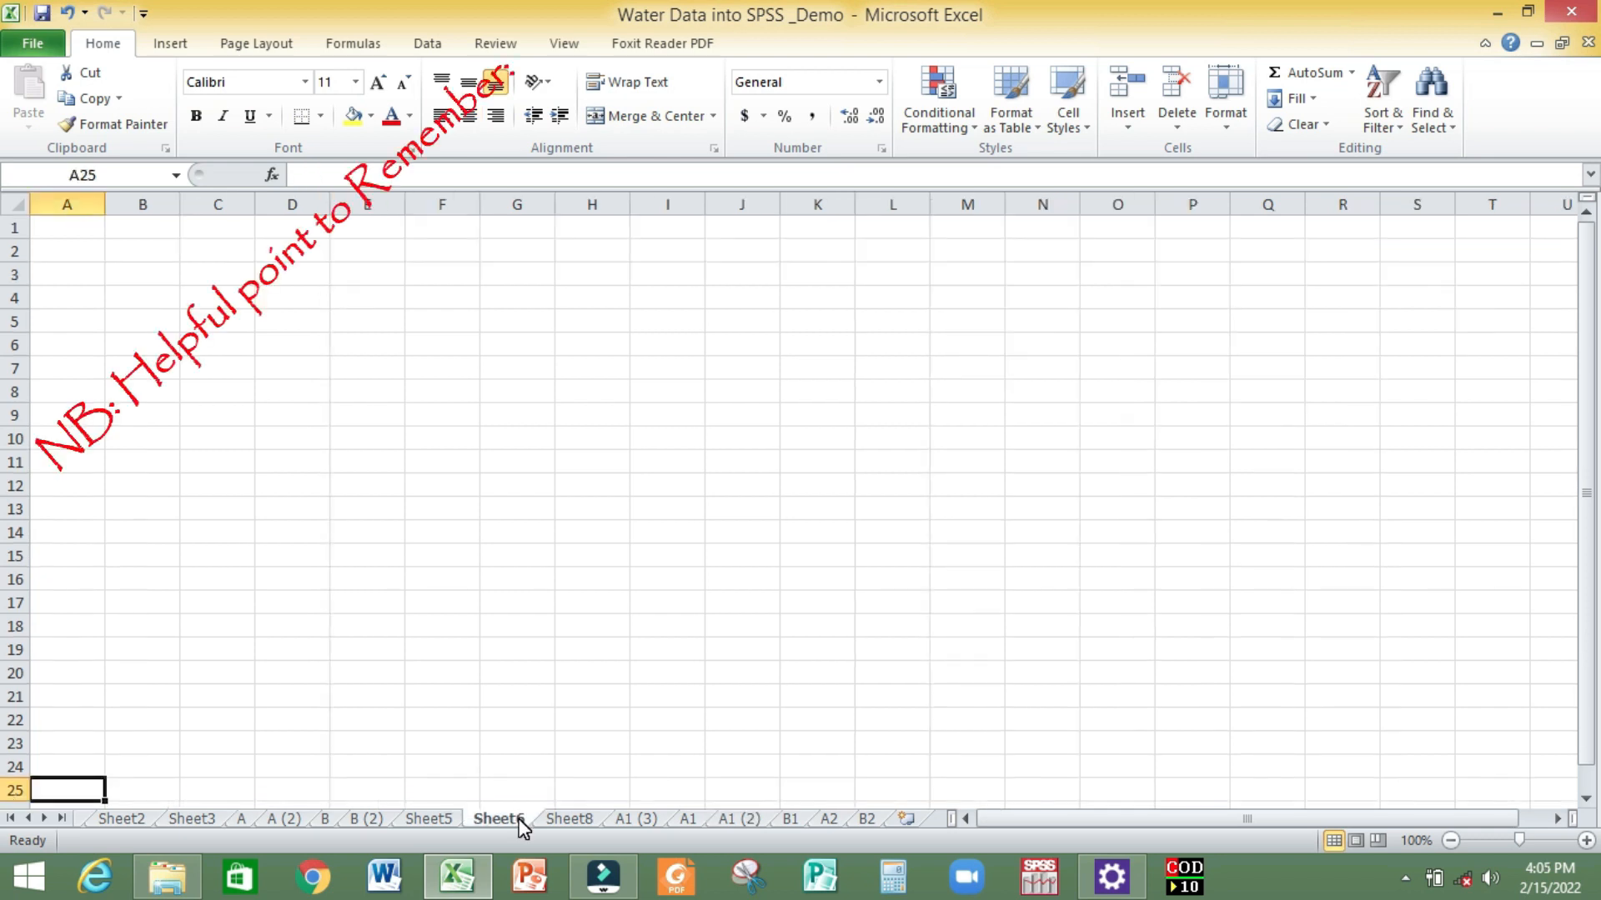
pyautogui.click(450, 821)
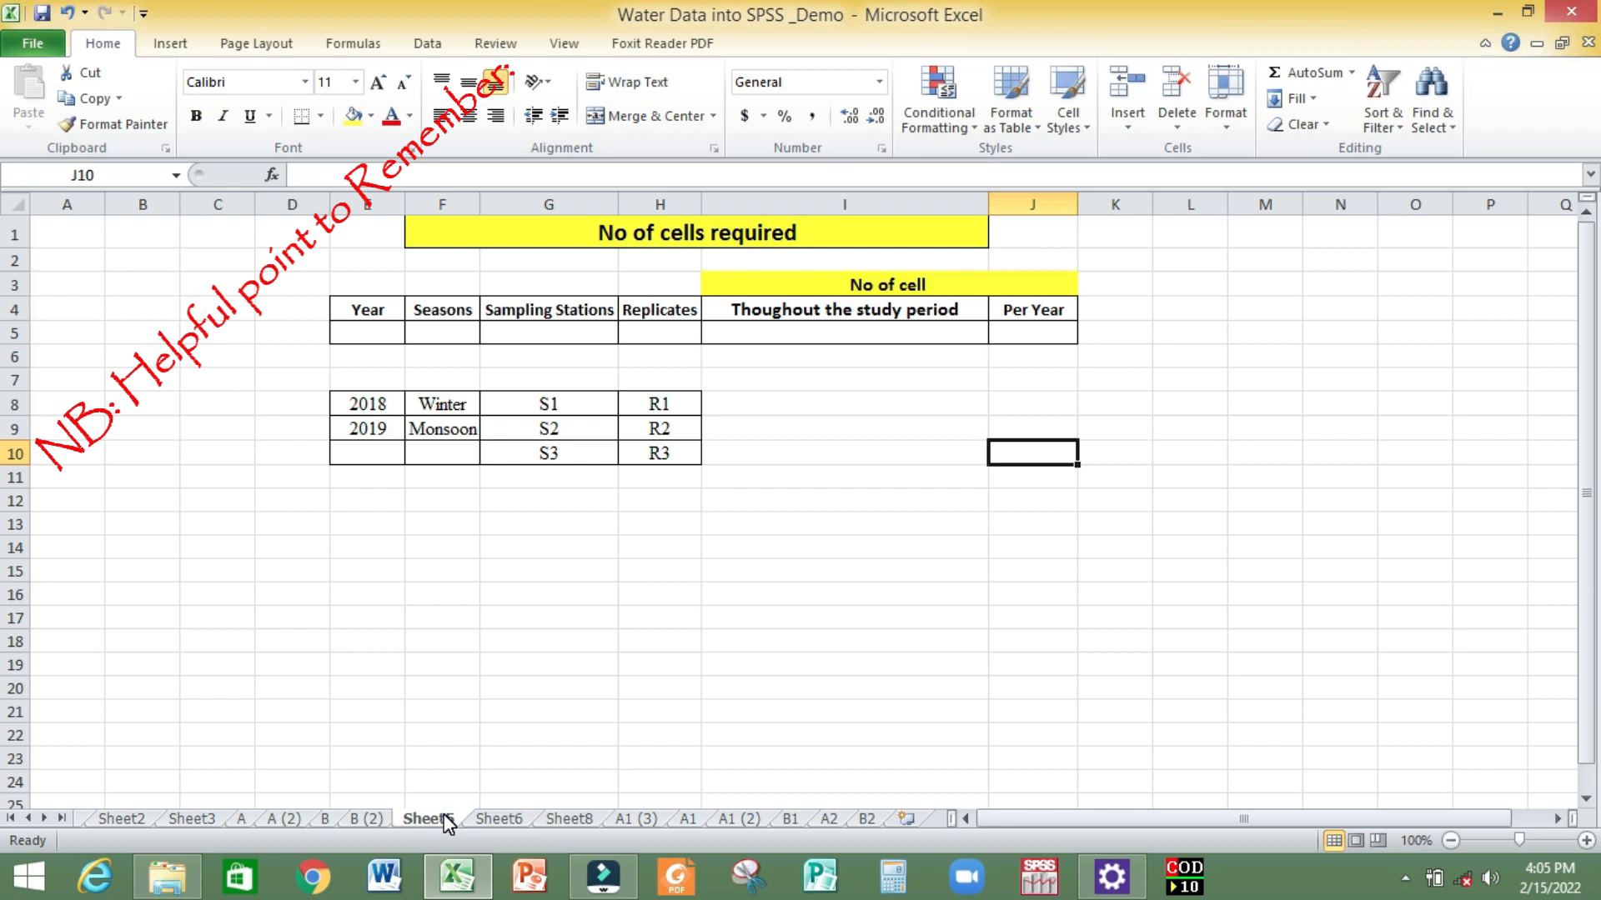
pyautogui.click(371, 332)
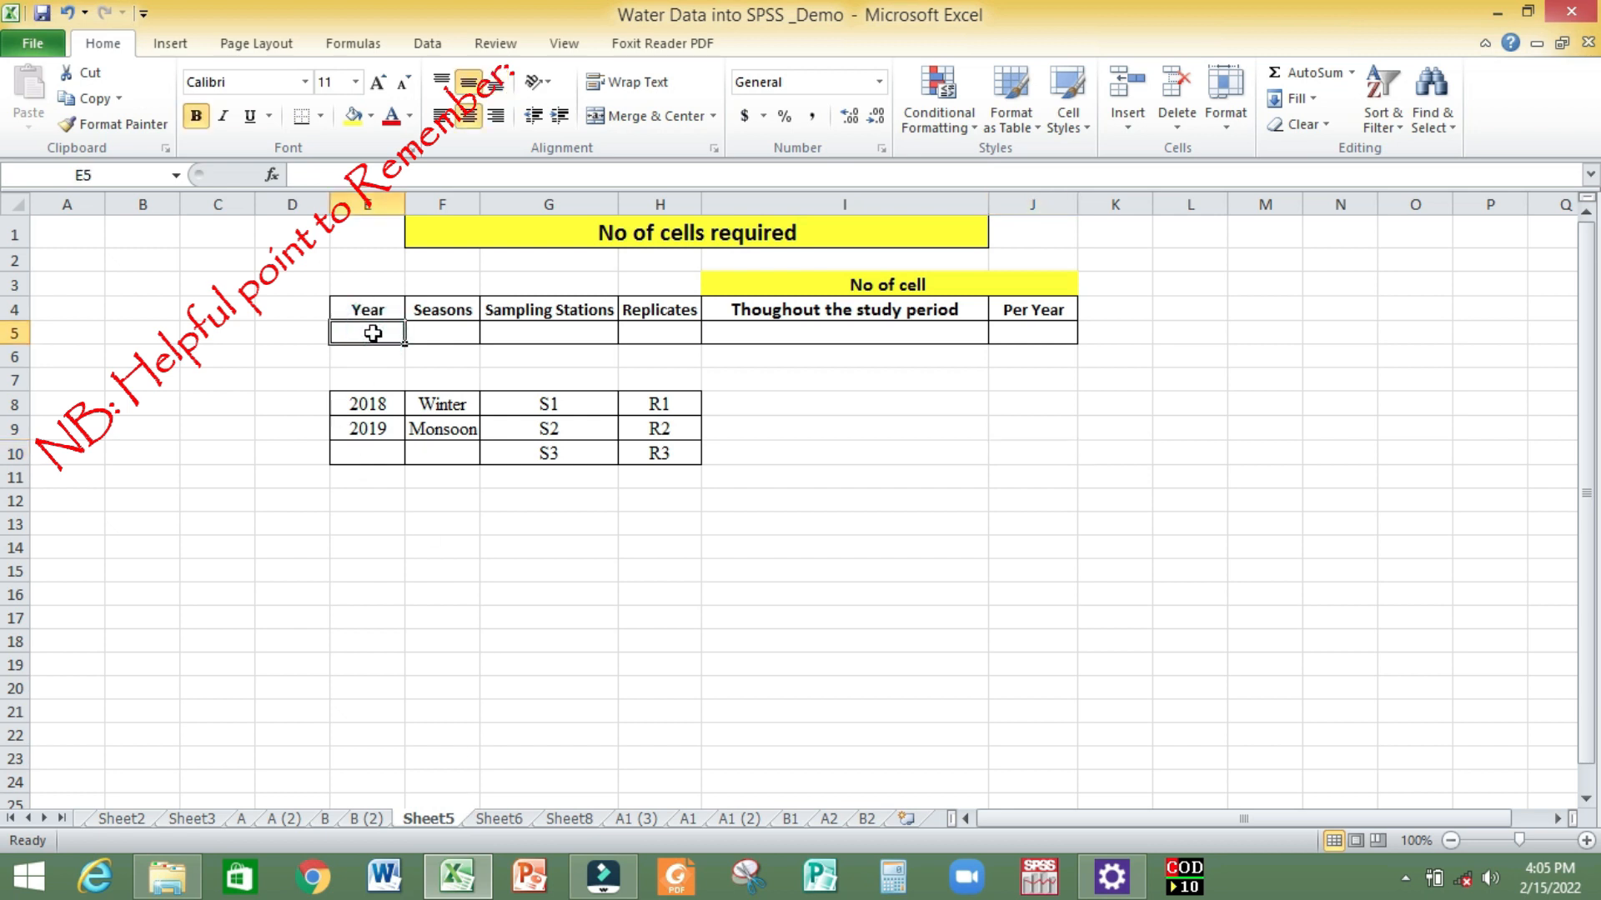
pyautogui.write('2')
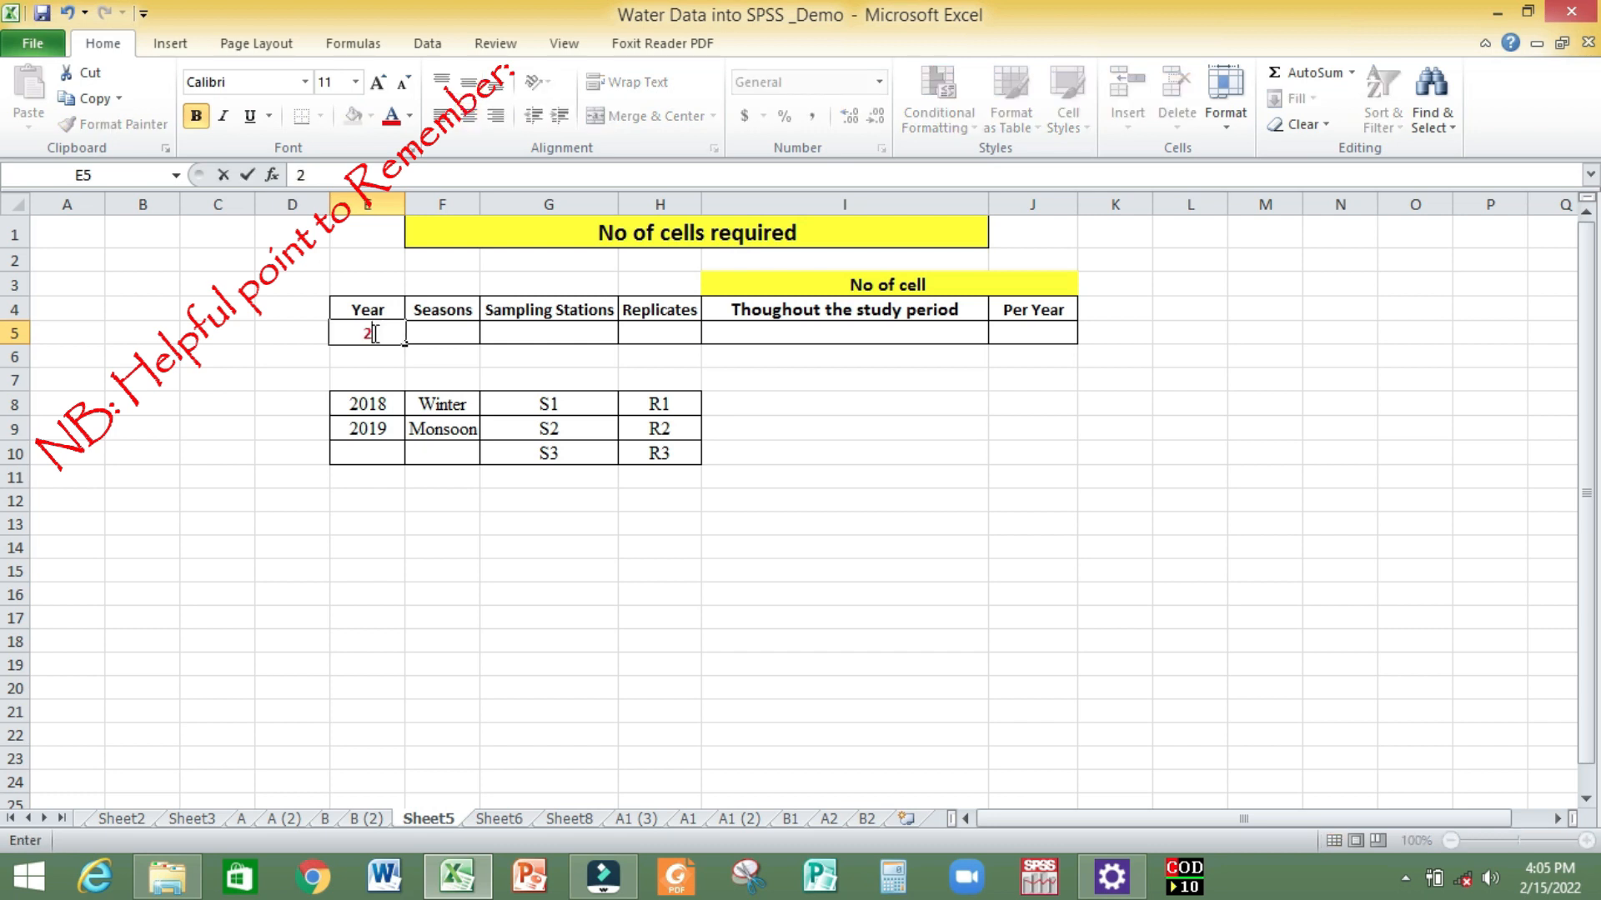
pyautogui.click(430, 327)
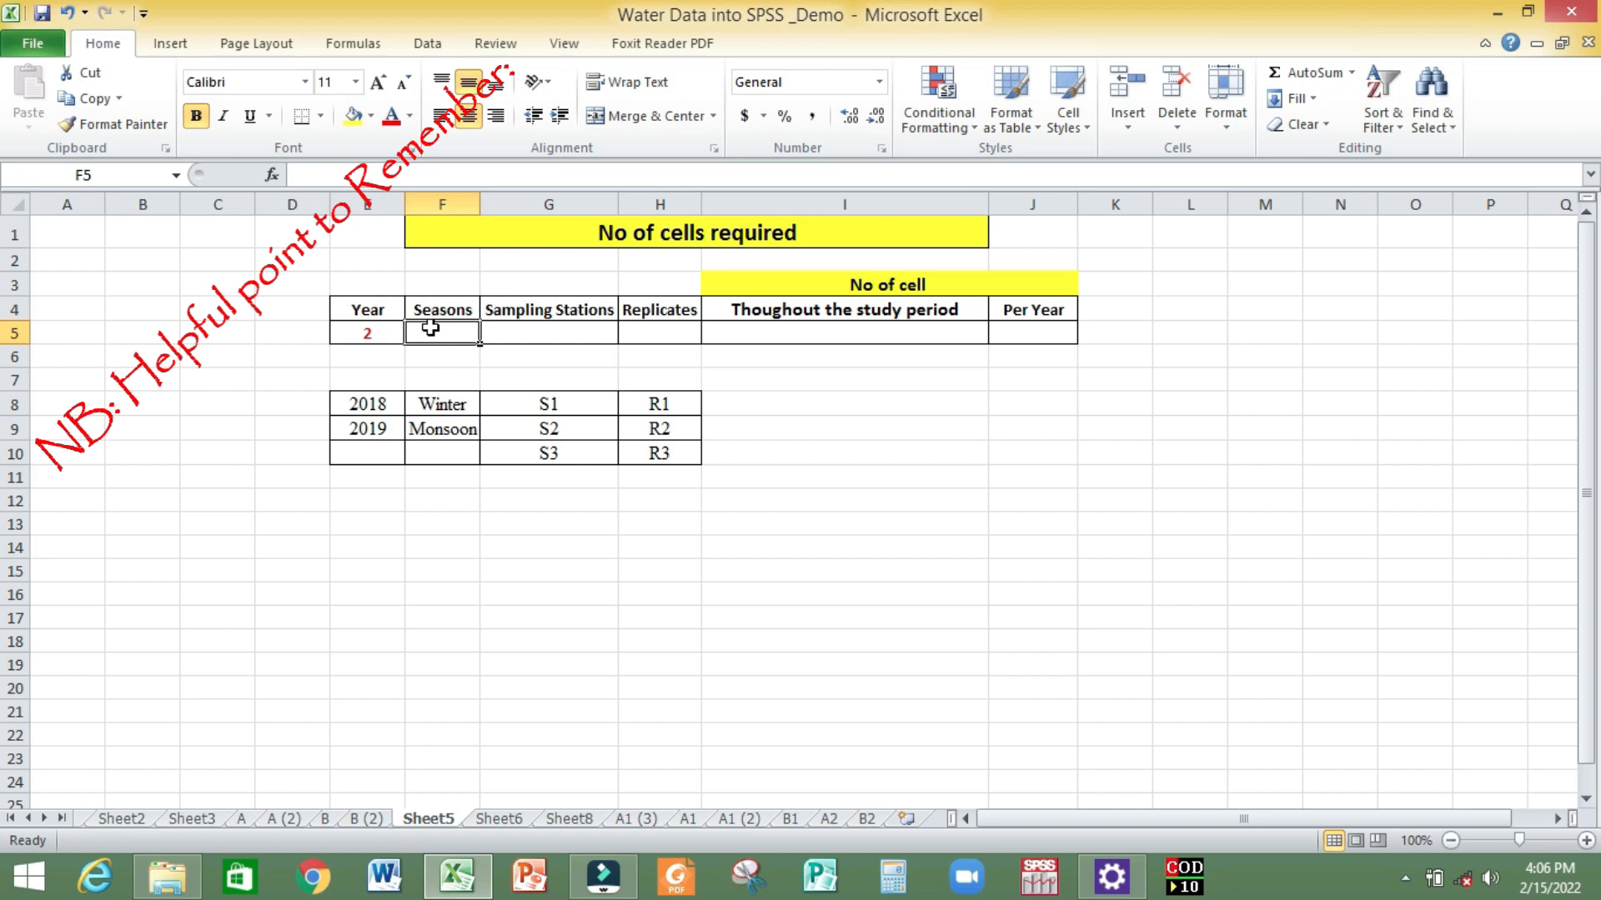
pyautogui.write('2')
pyautogui.click(506, 326)
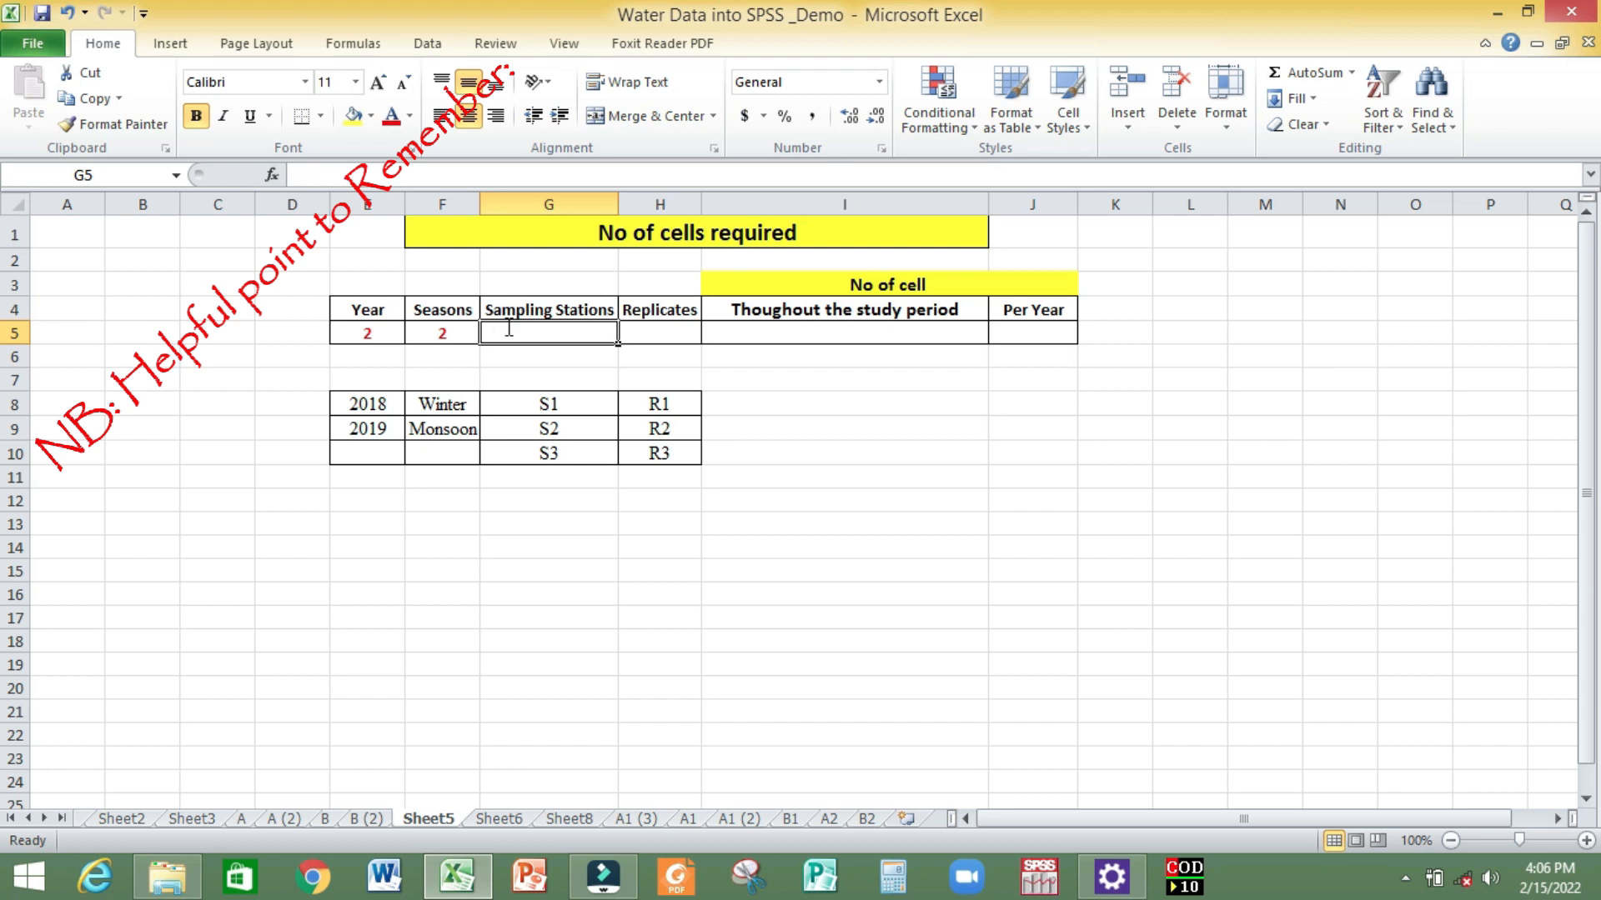
pyautogui.write('3')
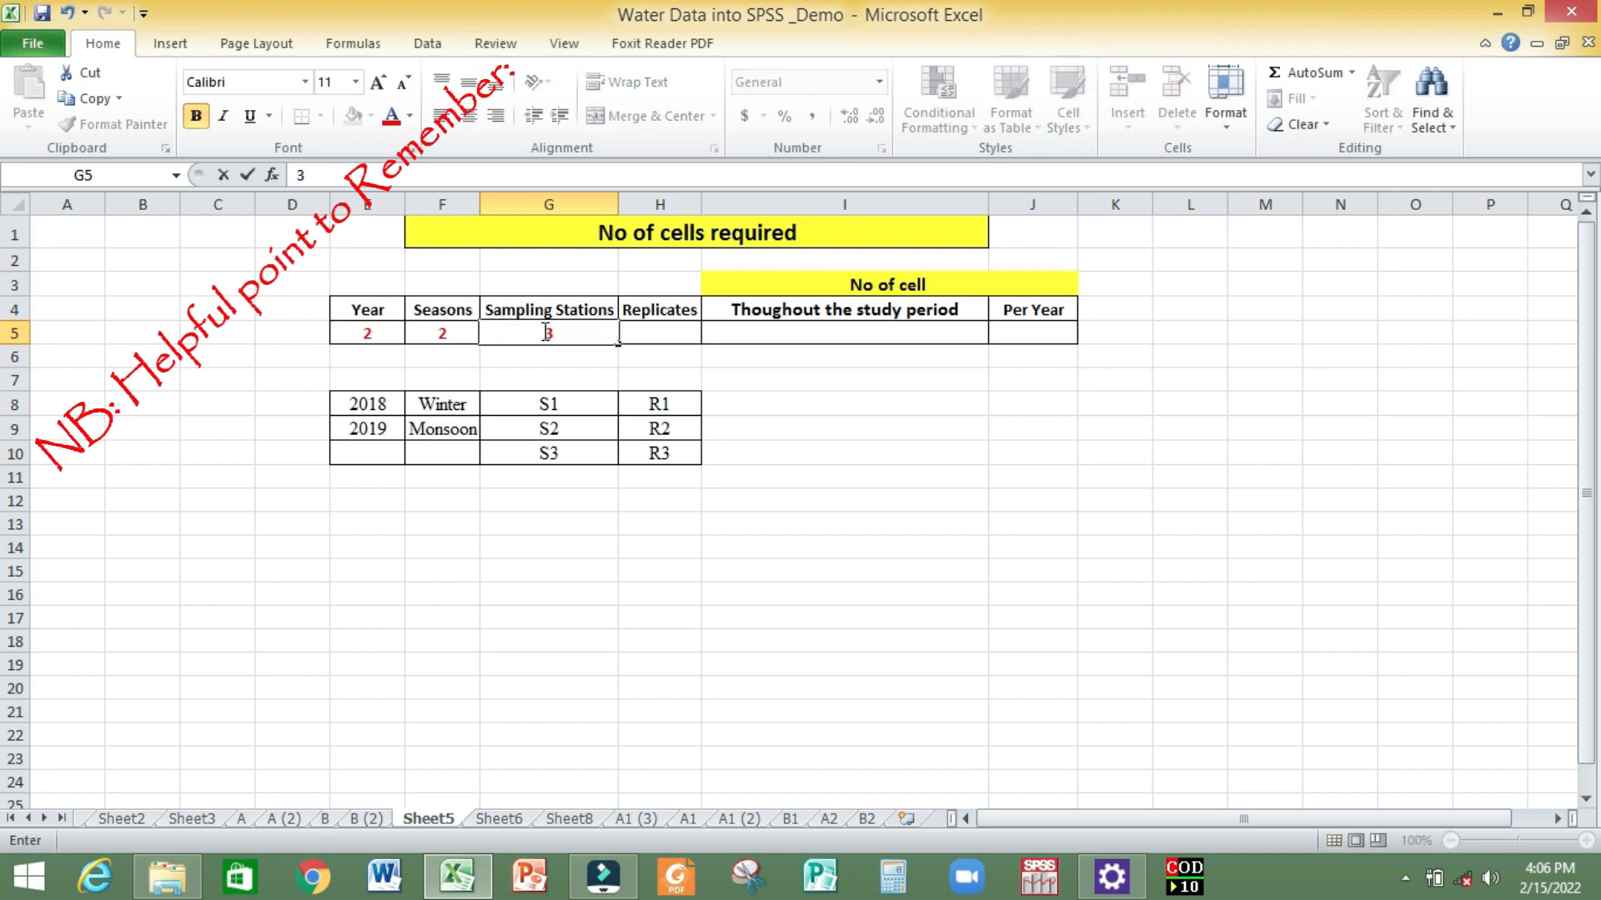
pyautogui.click(670, 331)
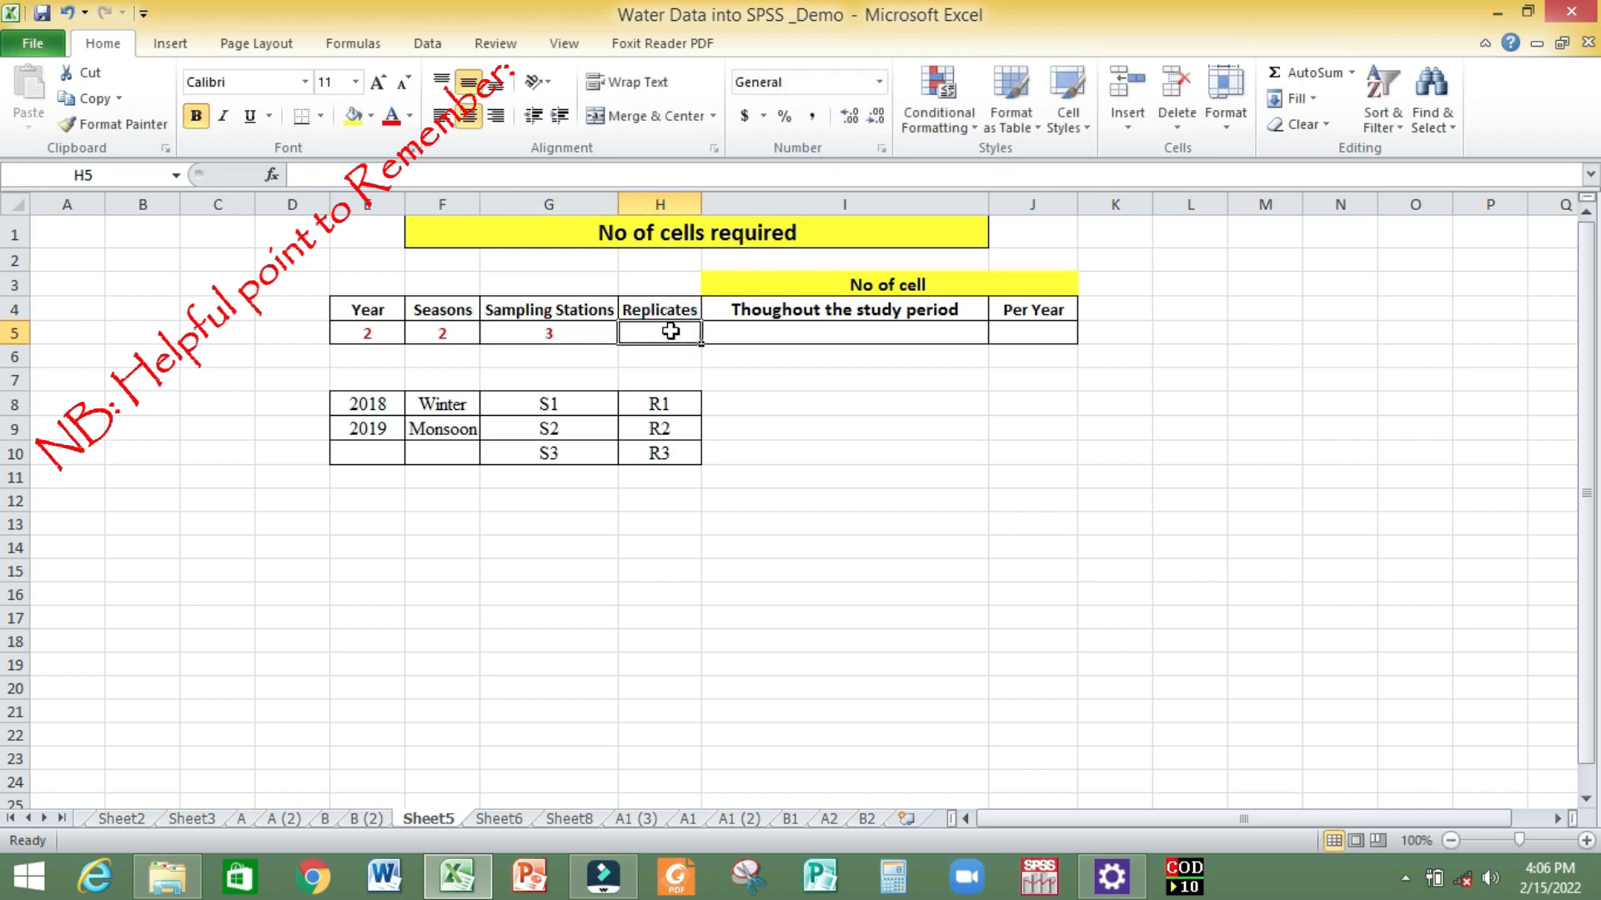
pyautogui.write('3')
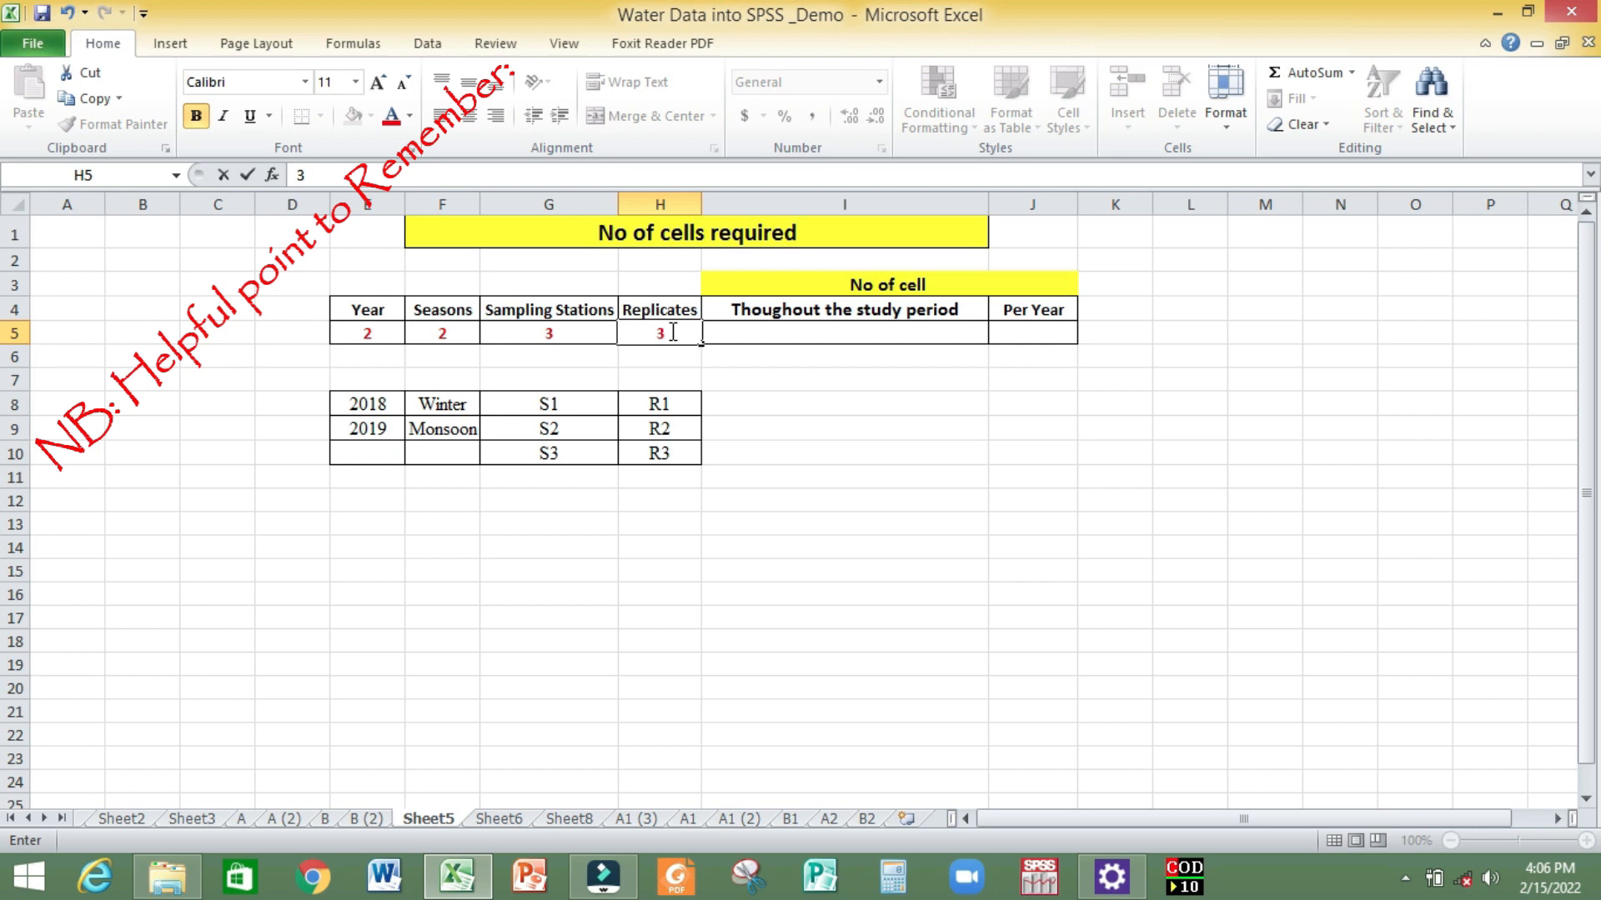
# Calculate the number of cells throughout the study period in I5 with the formula =E5*F5*G5*H5.
pyautogui.click(801, 332)
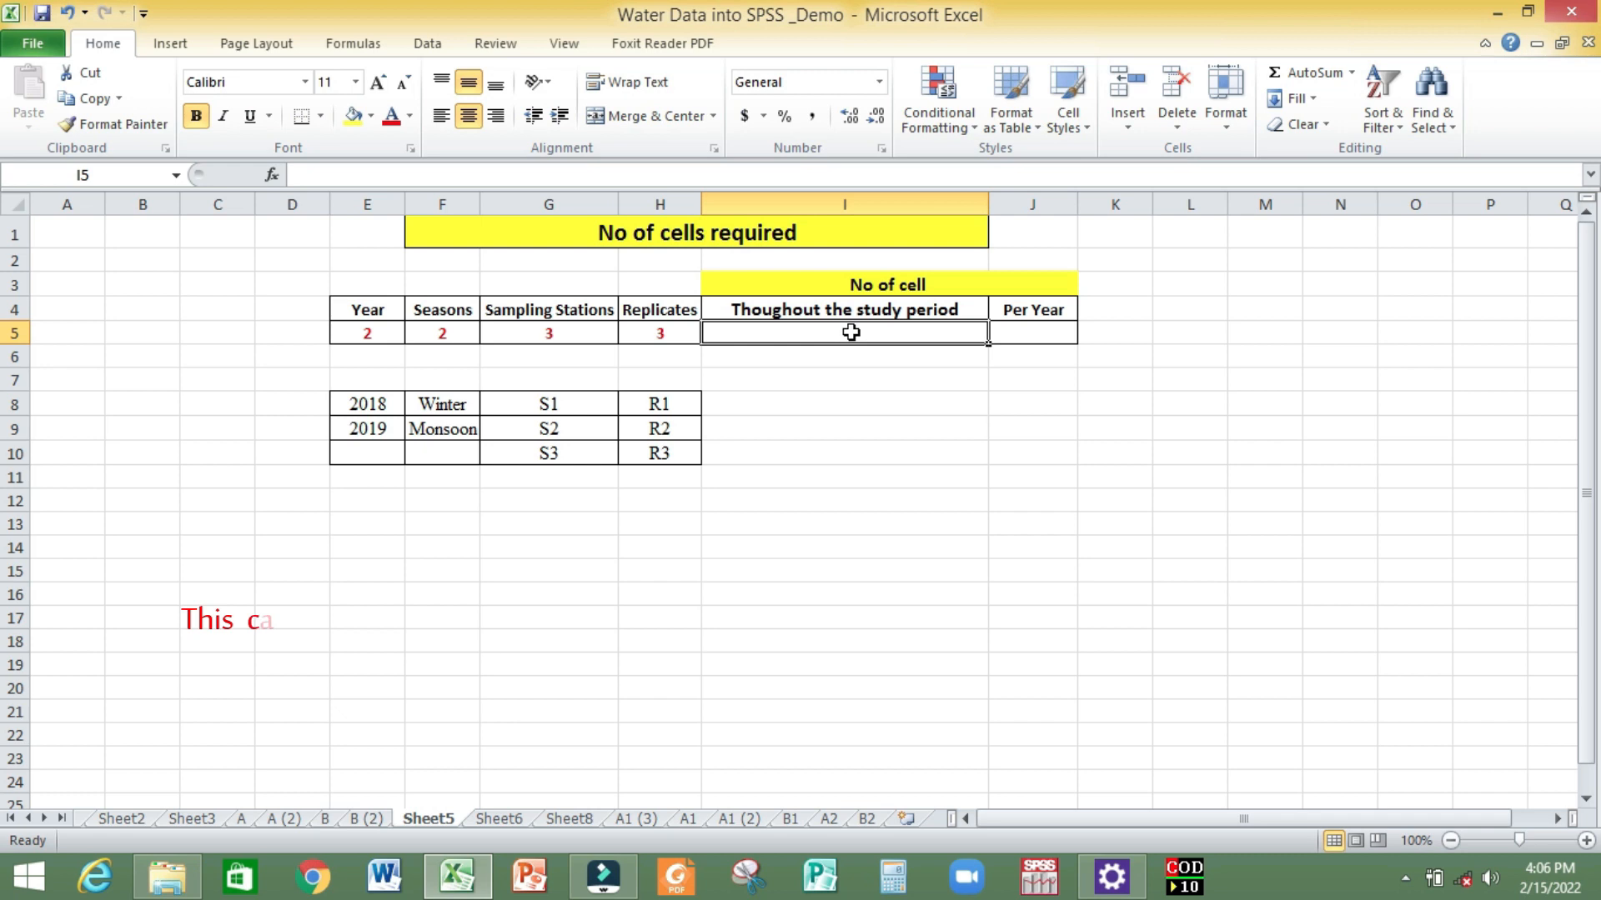
pyautogui.write('=')
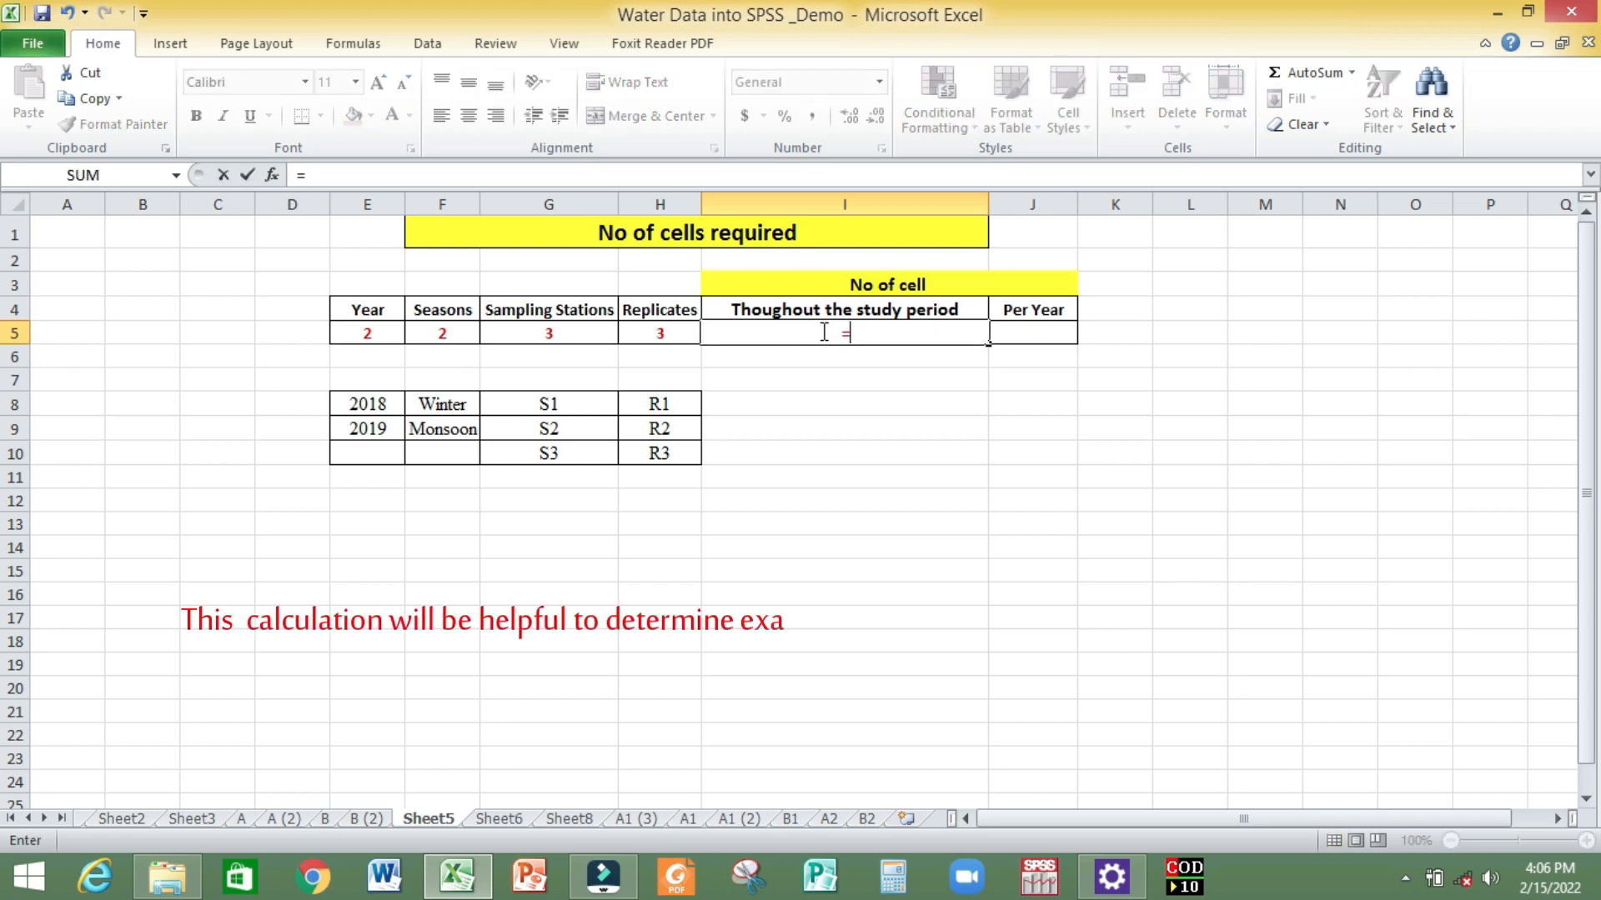
pyautogui.click(363, 337)
pyautogui.write('*')
pyautogui.click(448, 334)
pyautogui.write('*')
pyautogui.click(573, 334)
pyautogui.write('*')
pyautogui.click(665, 333)
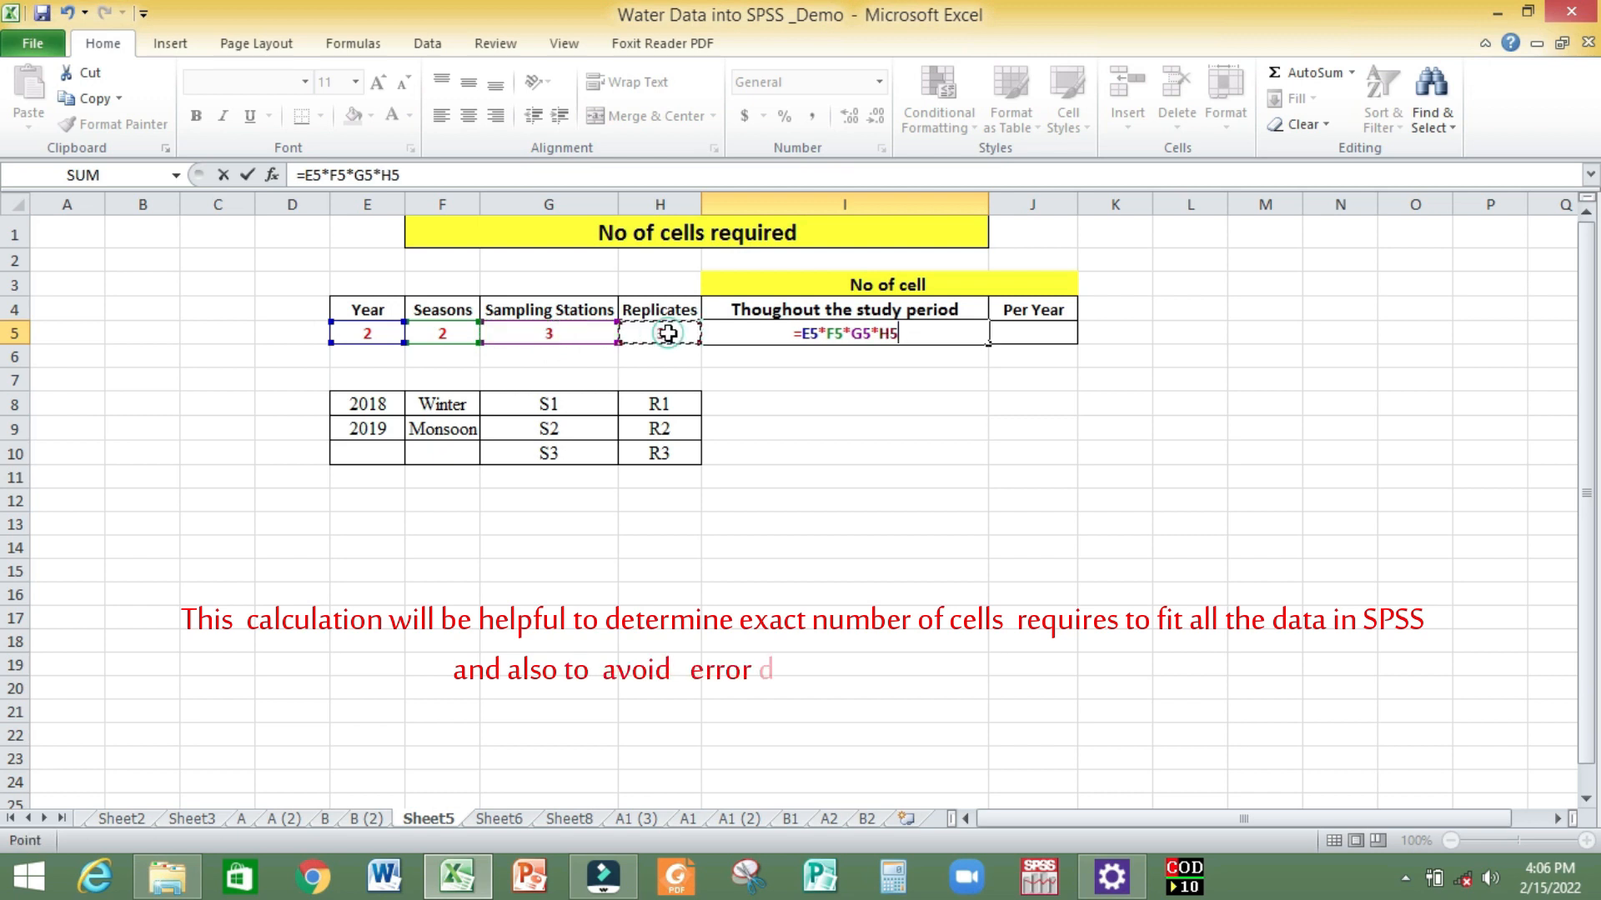
pyautogui.press('Return')
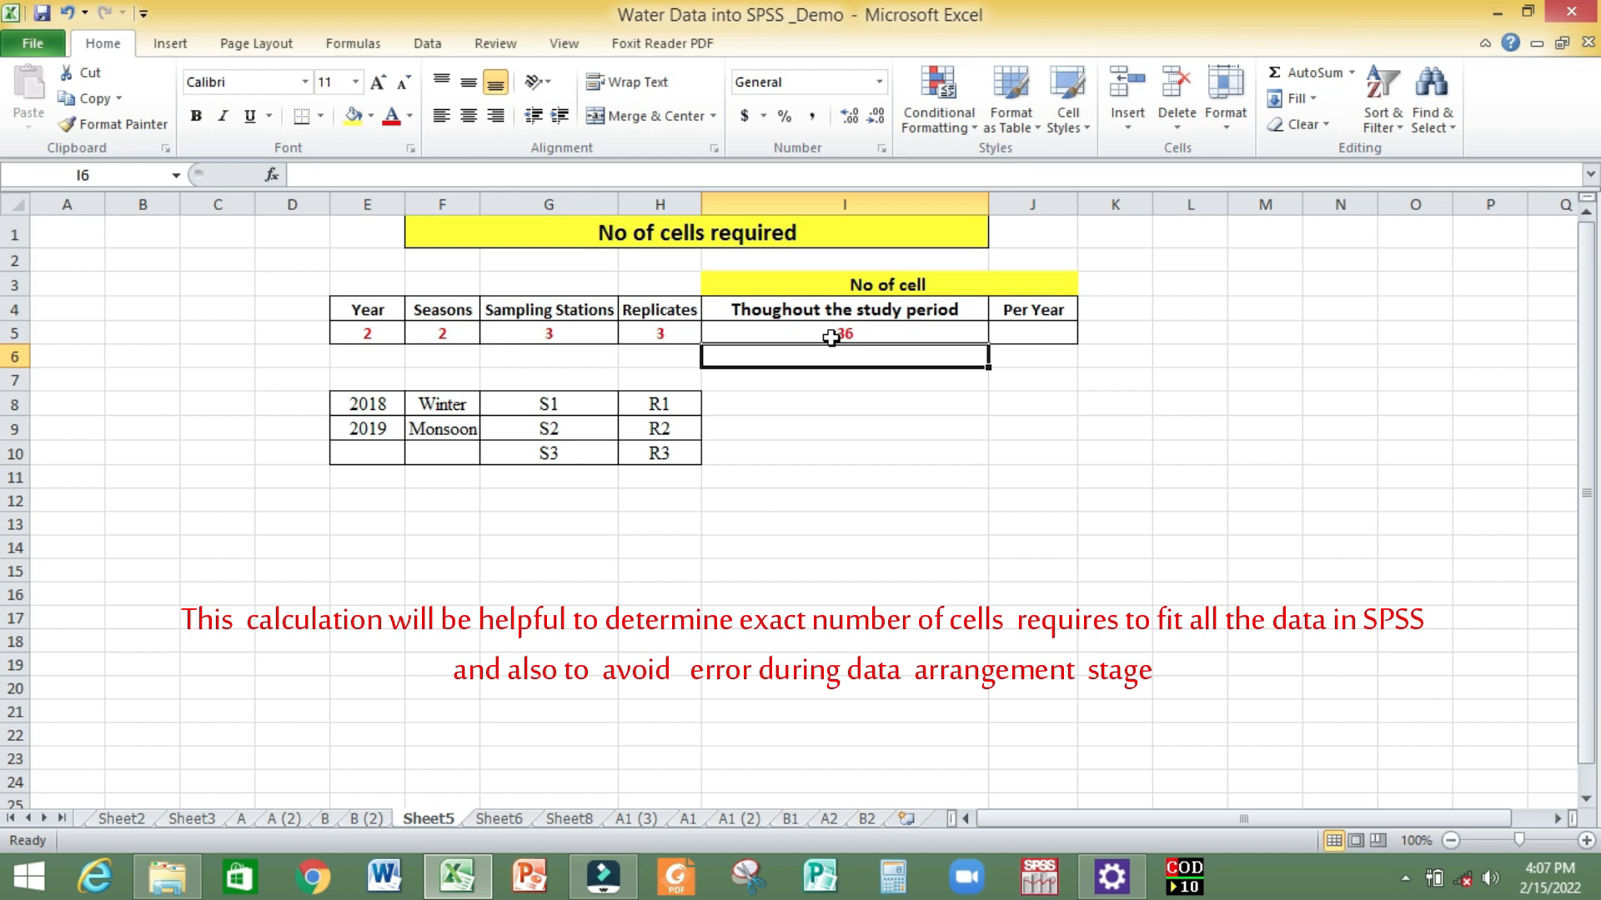
# Calculate the number of cells per year in J5 with the formula =I5/2.
pyautogui.click(1052, 335)
pyautogui.write('=')
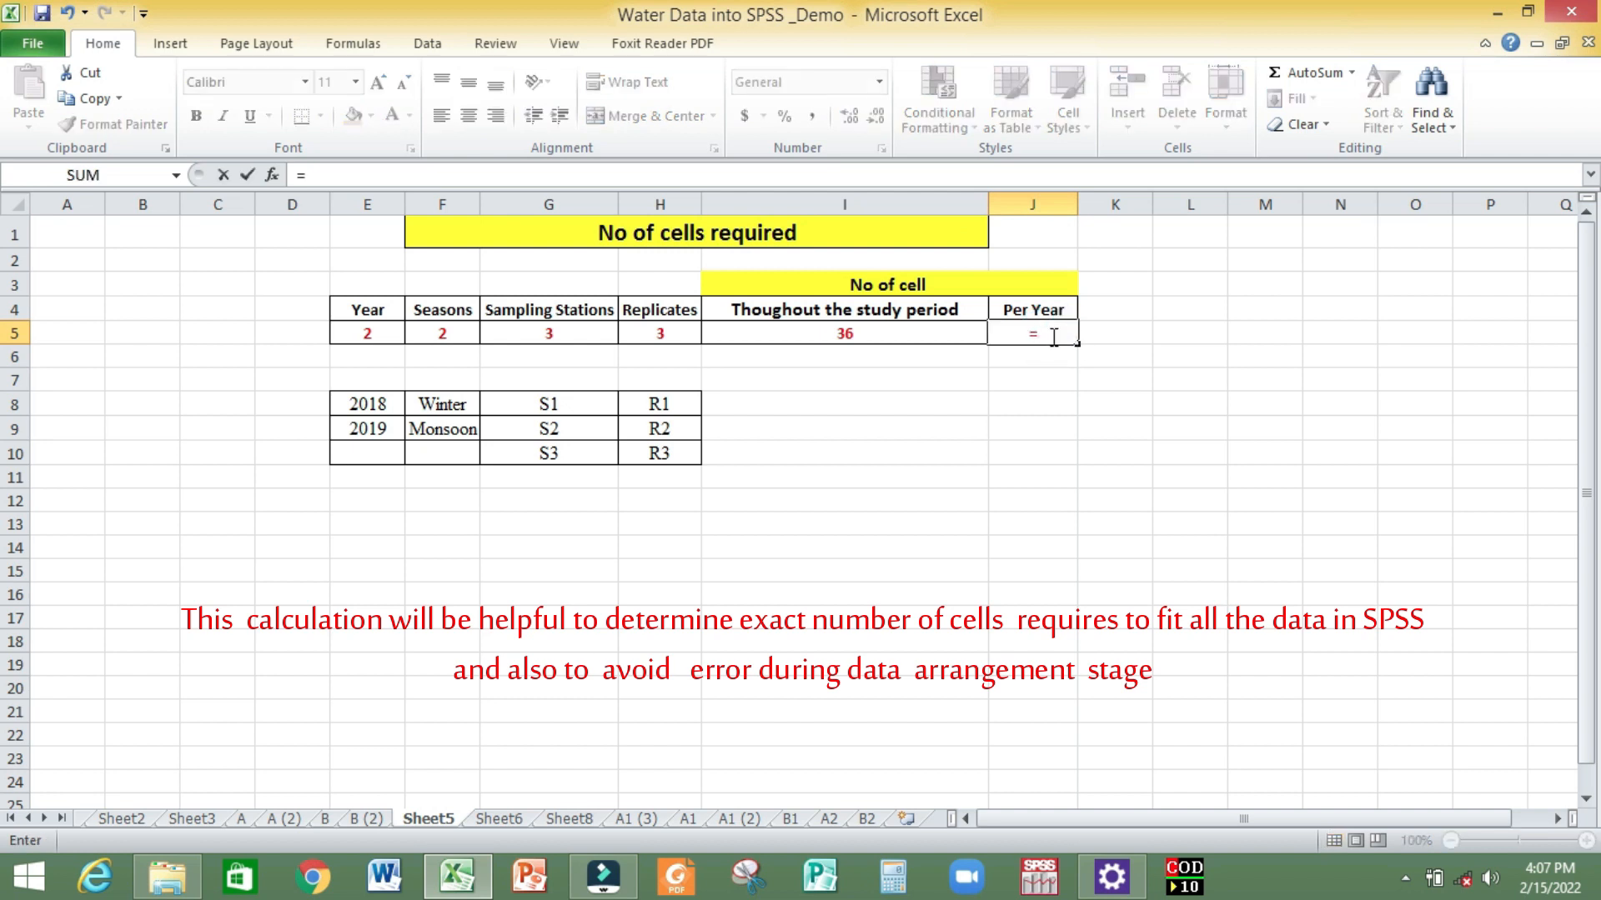
pyautogui.click(865, 335)
pyautogui.write('/2')
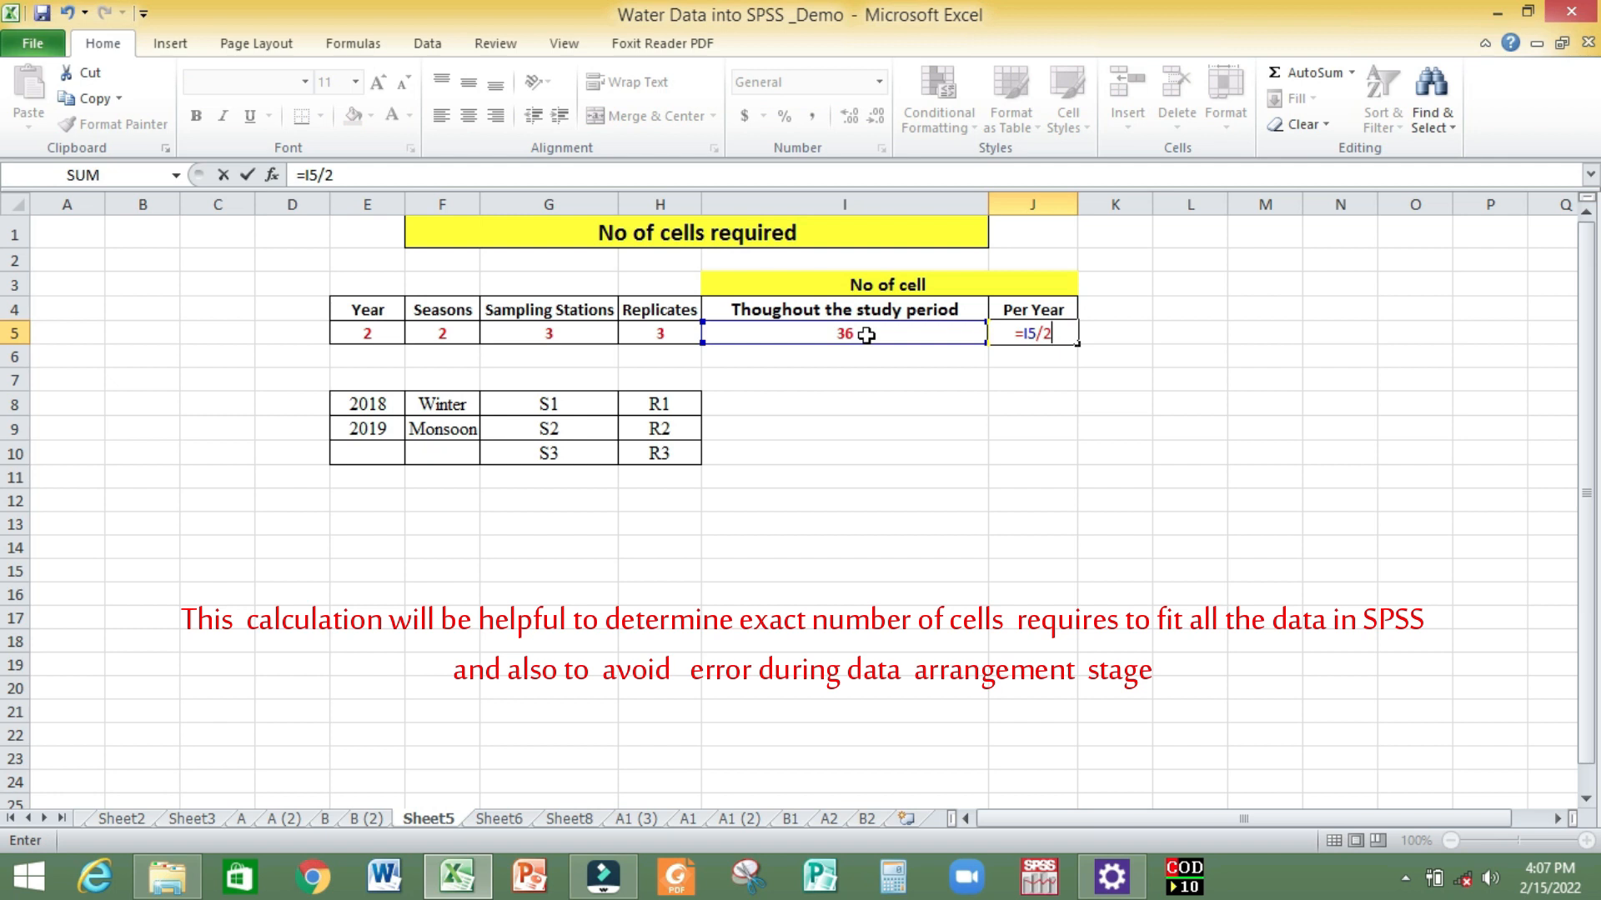
pyautogui.press('Return')
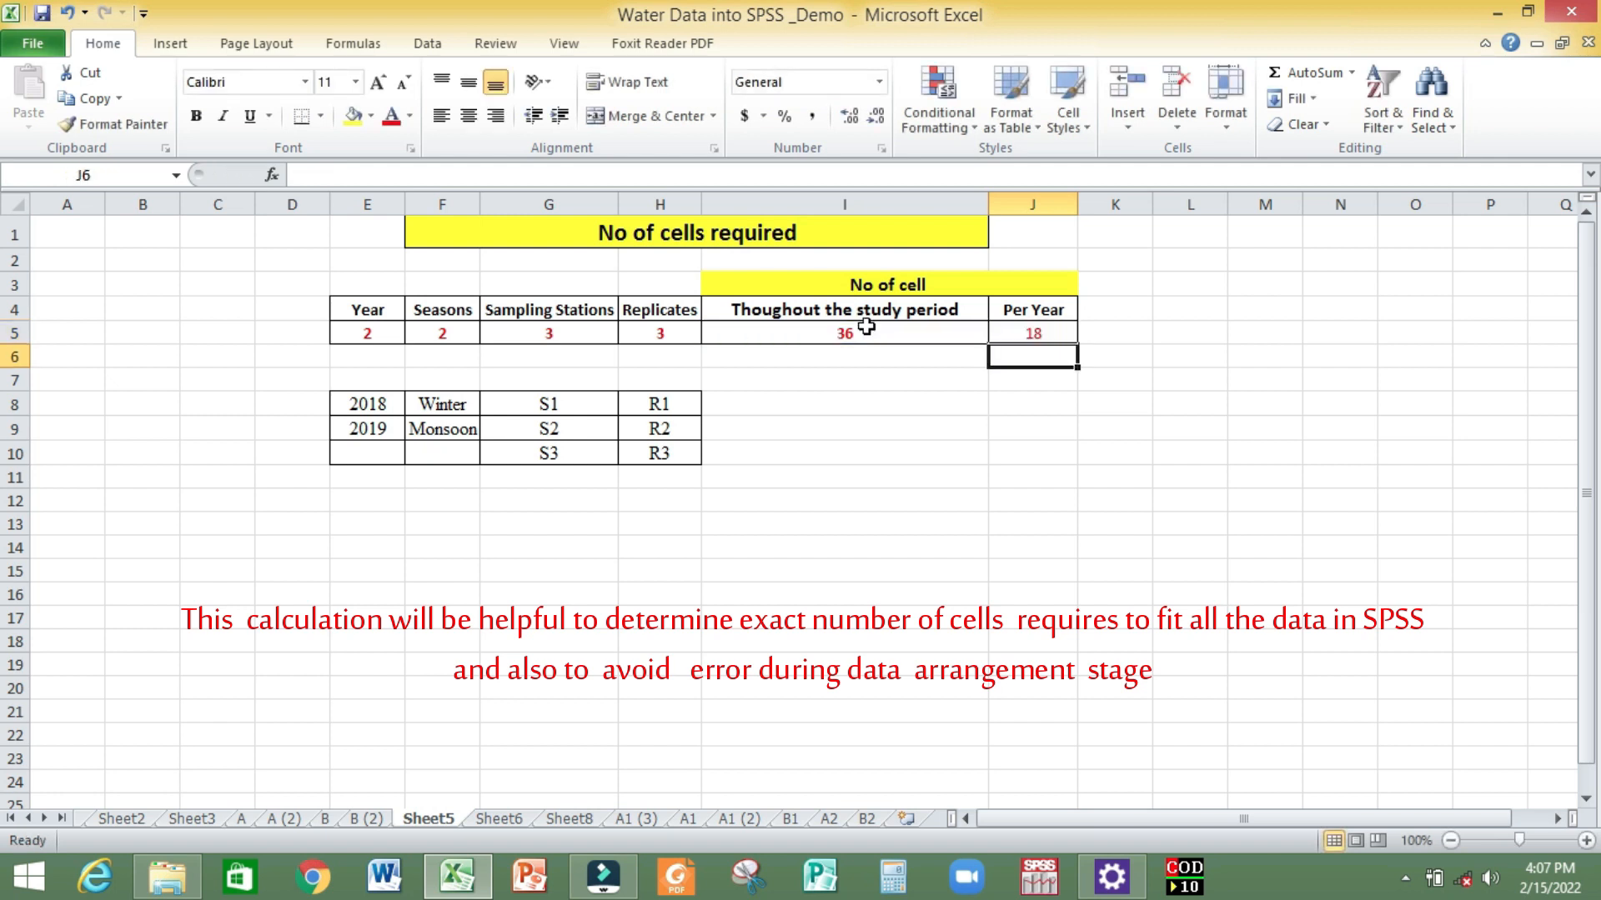
pyautogui.click(1034, 336)
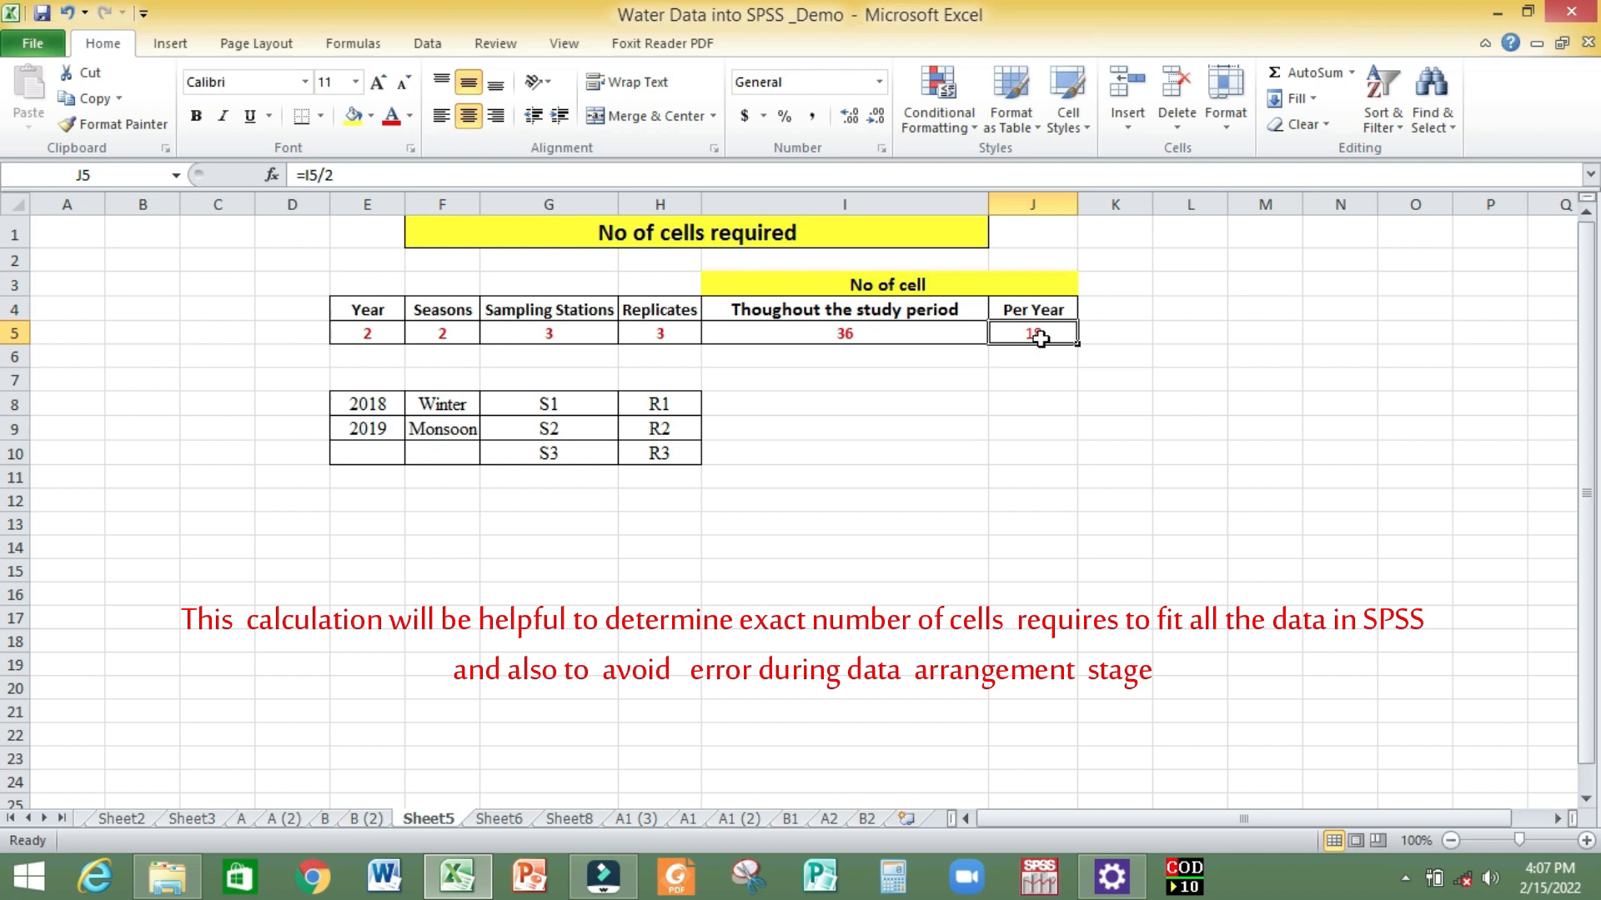
pyautogui.click(855, 340)
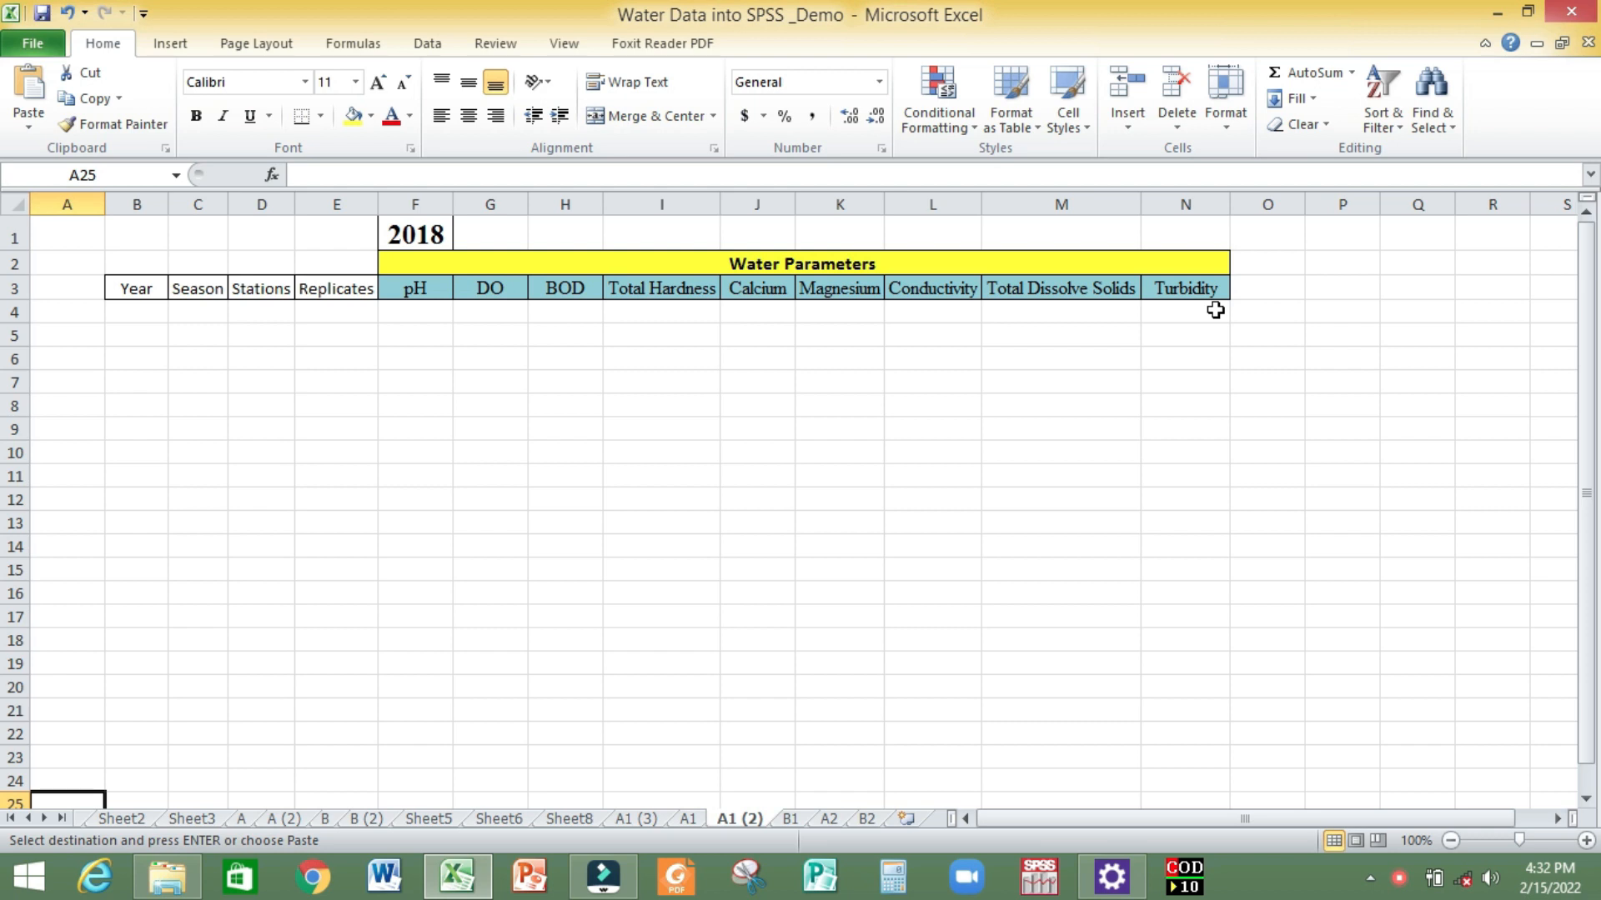
# On sheet A1 (2), paste the copied R1, R2, R3 block six times down the Replicates column, filling E4:E21.
pyautogui.click(315, 320)
pyautogui.hotkey('ctrl', 'v')
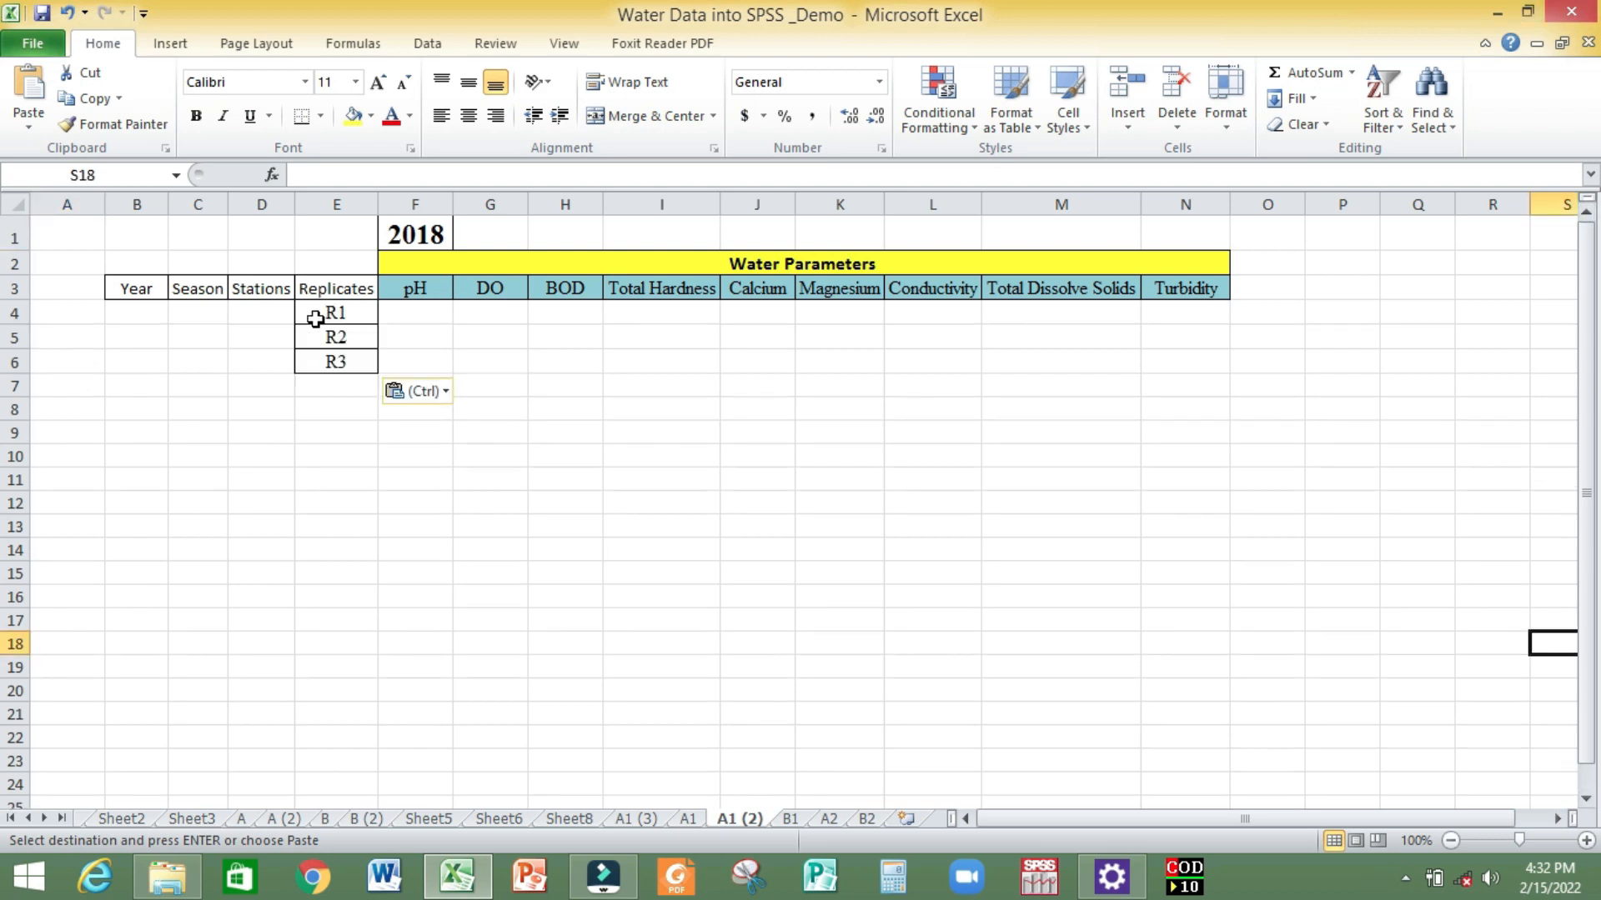
pyautogui.rightClick(317, 384)
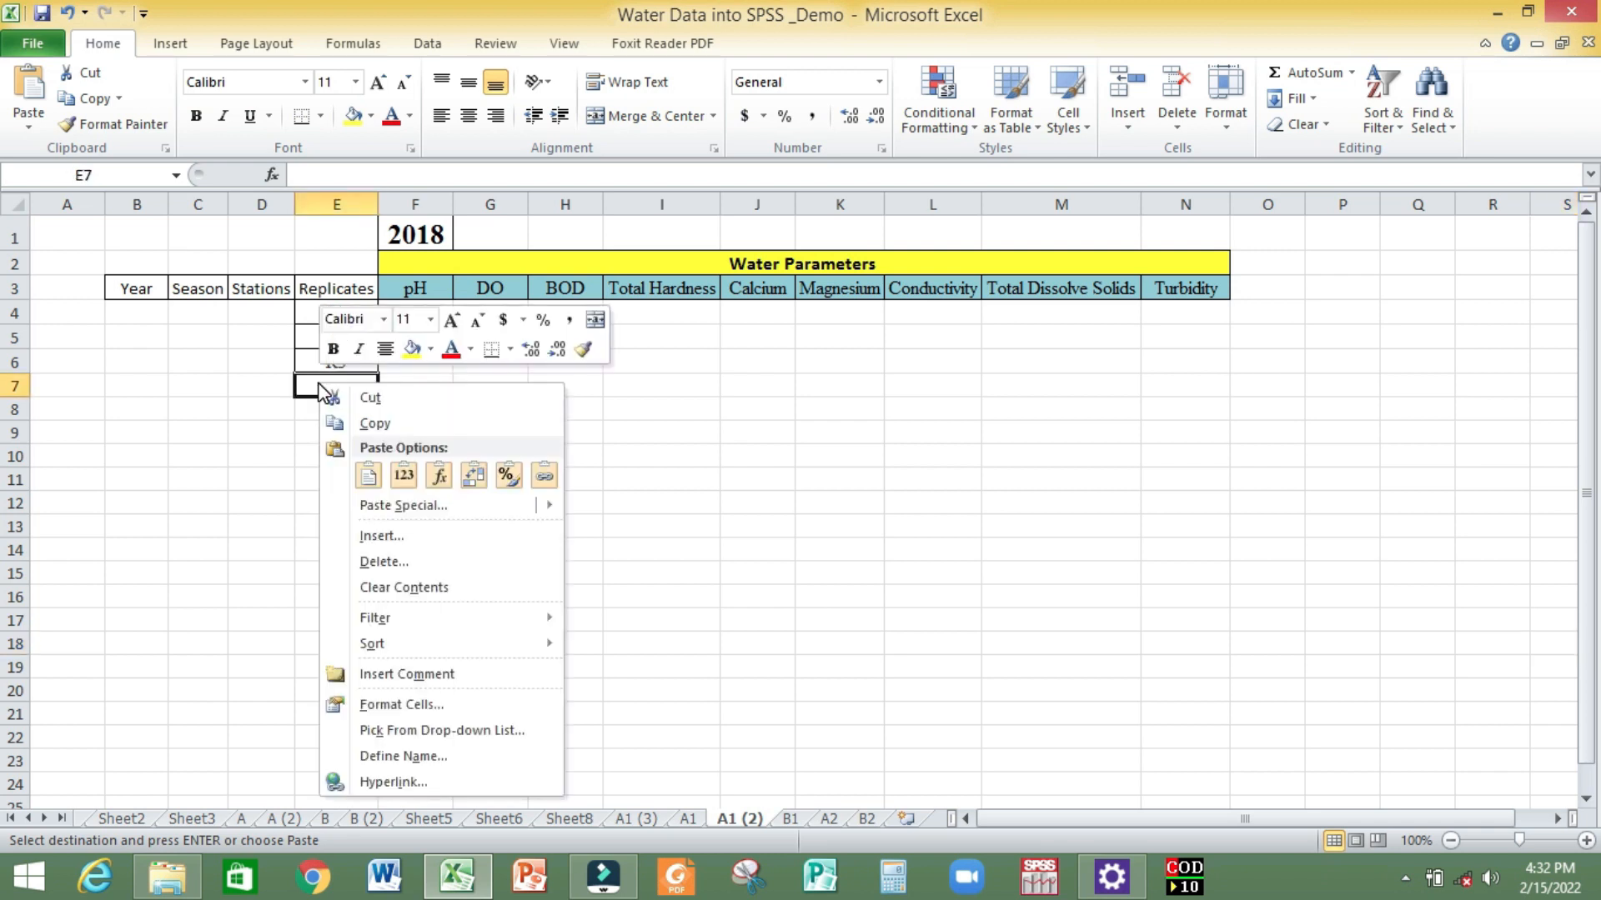
pyautogui.click(368, 475)
pyautogui.rightClick(340, 460)
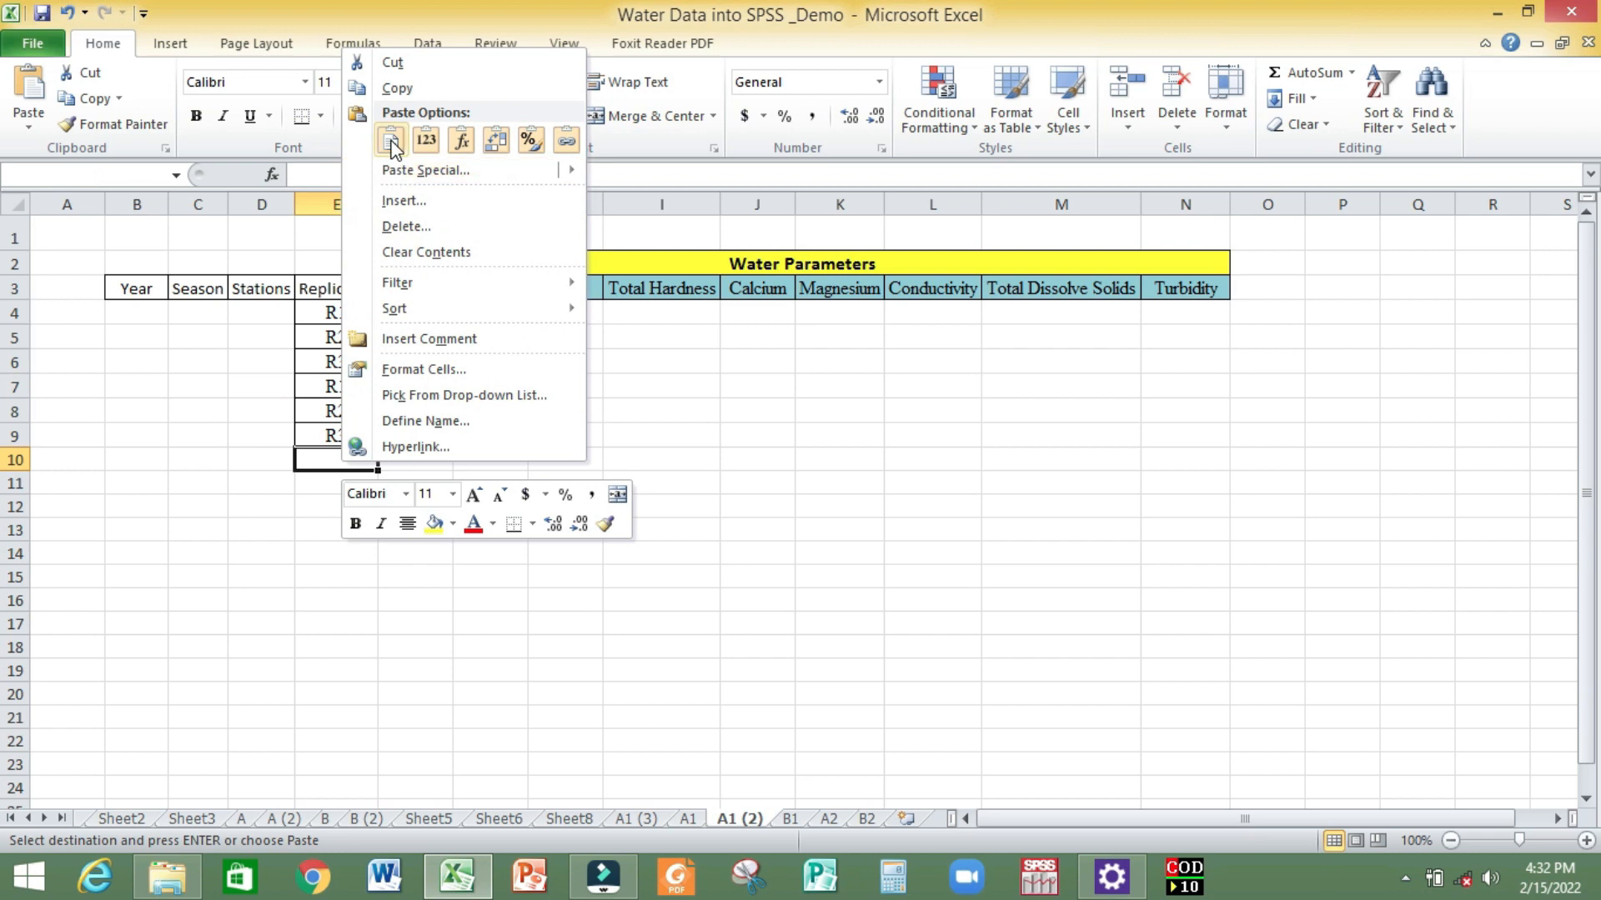
pyautogui.click(390, 140)
pyautogui.rightClick(325, 530)
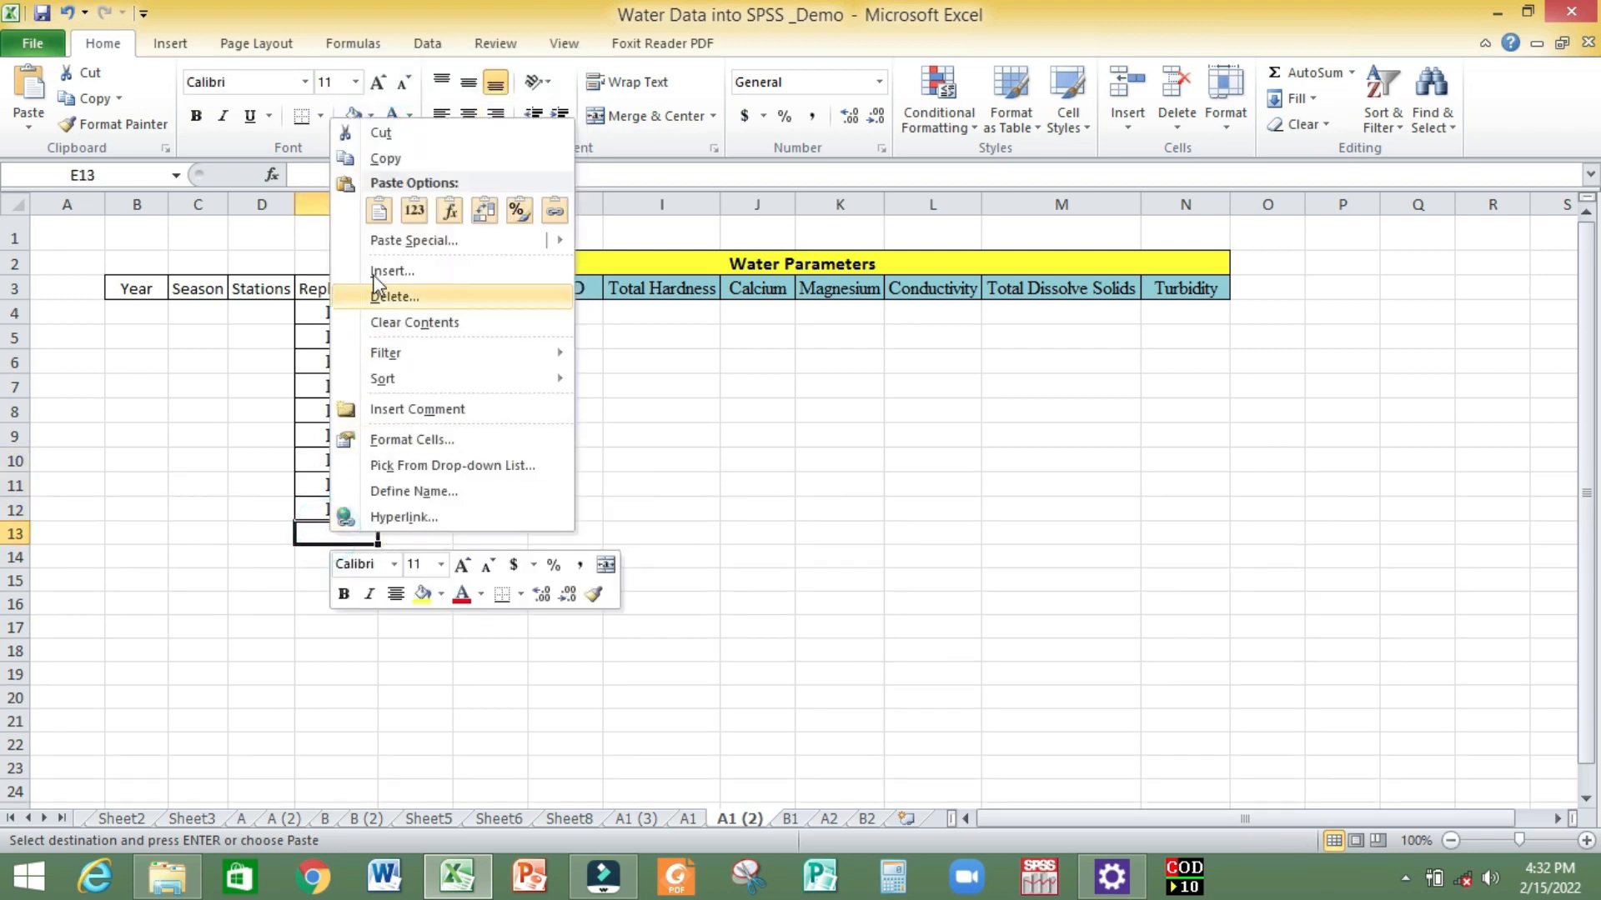
pyautogui.click(379, 210)
pyautogui.click(333, 609)
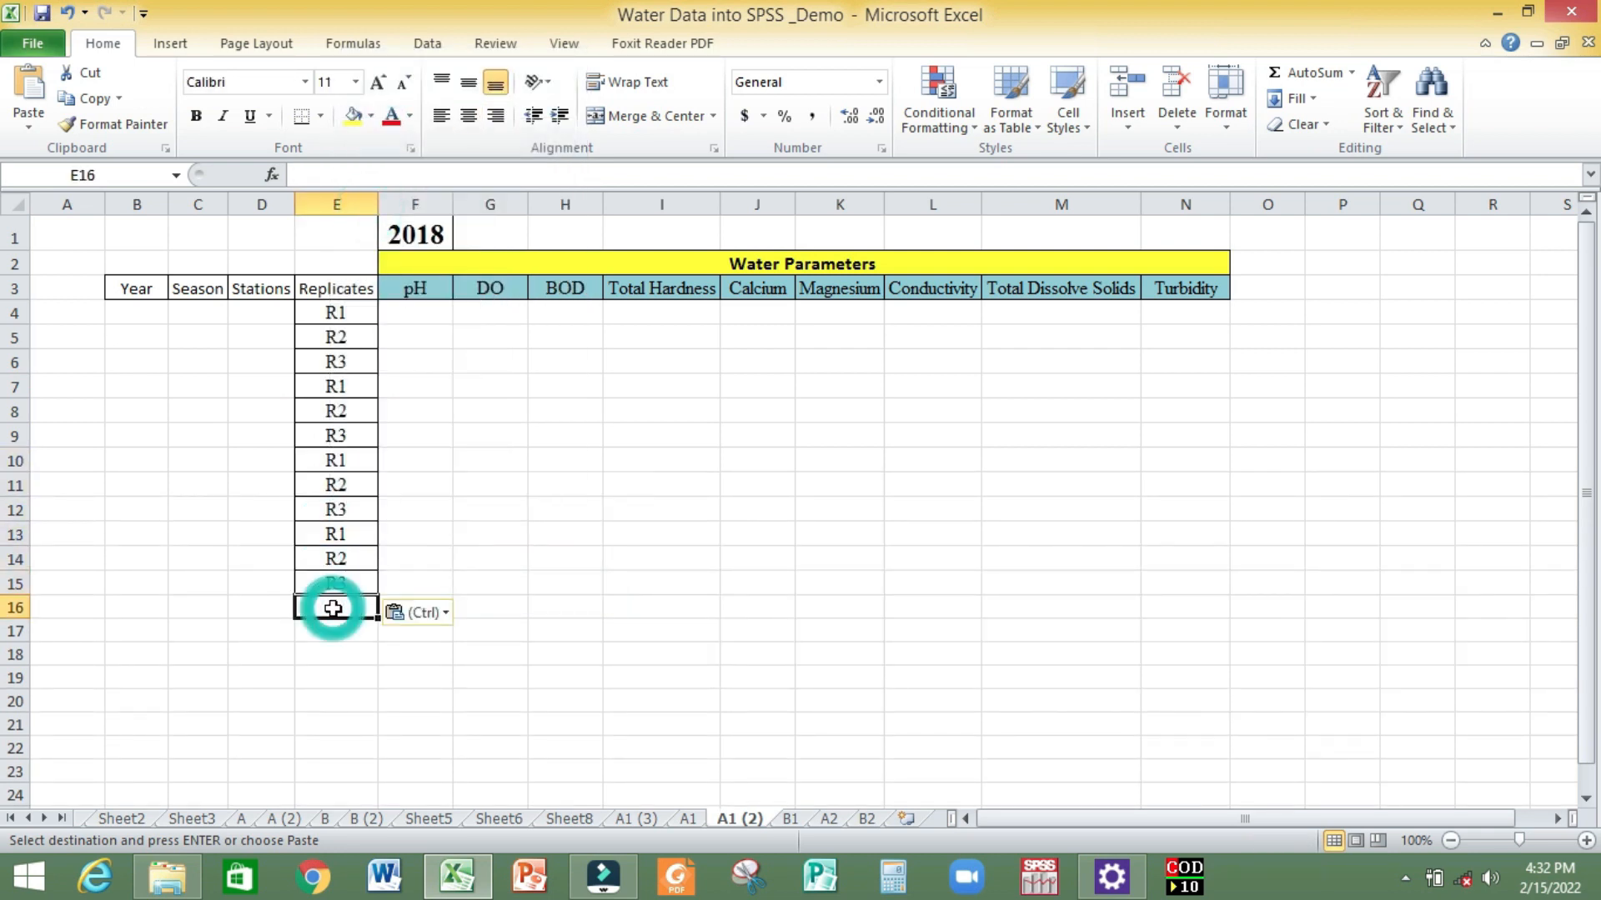
pyautogui.hotkey('ctrl', 'v')
pyautogui.click(324, 677)
pyautogui.hotkey('ctrl', 'v')
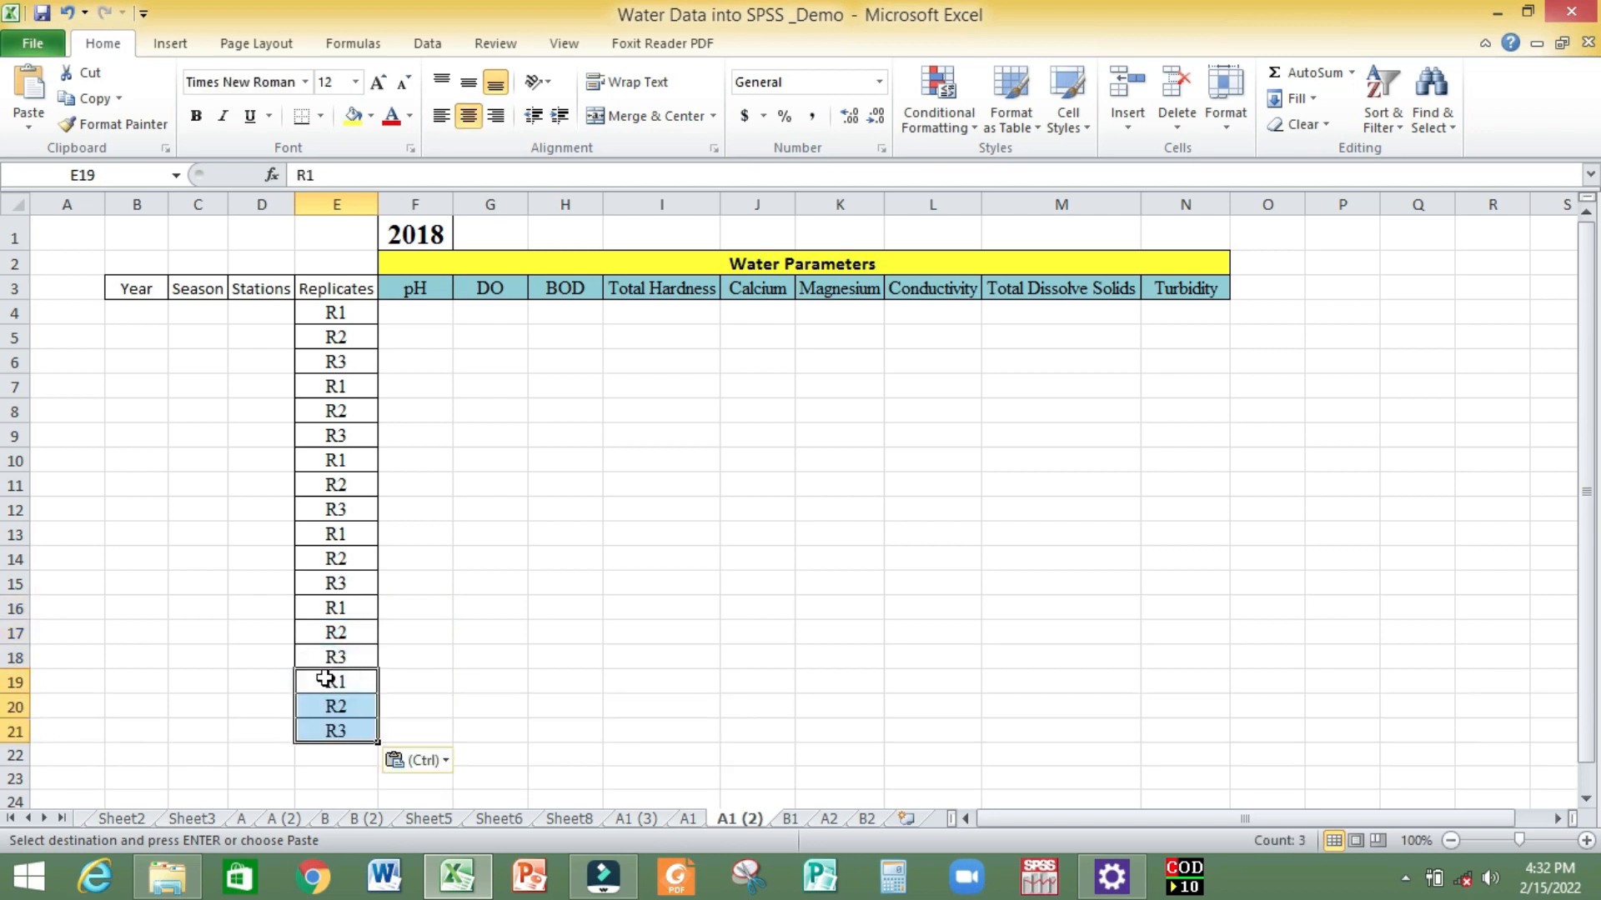
# Check the replicate cells one by one from E4 to E21.
pyautogui.click(333, 313)
pyautogui.click(335, 337)
pyautogui.click(337, 362)
pyautogui.click(338, 387)
pyautogui.click(343, 409)
pyautogui.click(343, 435)
pyautogui.click(341, 460)
pyautogui.click(343, 485)
pyautogui.click(345, 509)
pyautogui.click(343, 535)
pyautogui.click(343, 558)
pyautogui.click(343, 584)
pyautogui.click(343, 608)
pyautogui.click(343, 632)
pyautogui.click(342, 657)
pyautogui.click(342, 682)
pyautogui.click(343, 706)
pyautogui.click(342, 724)
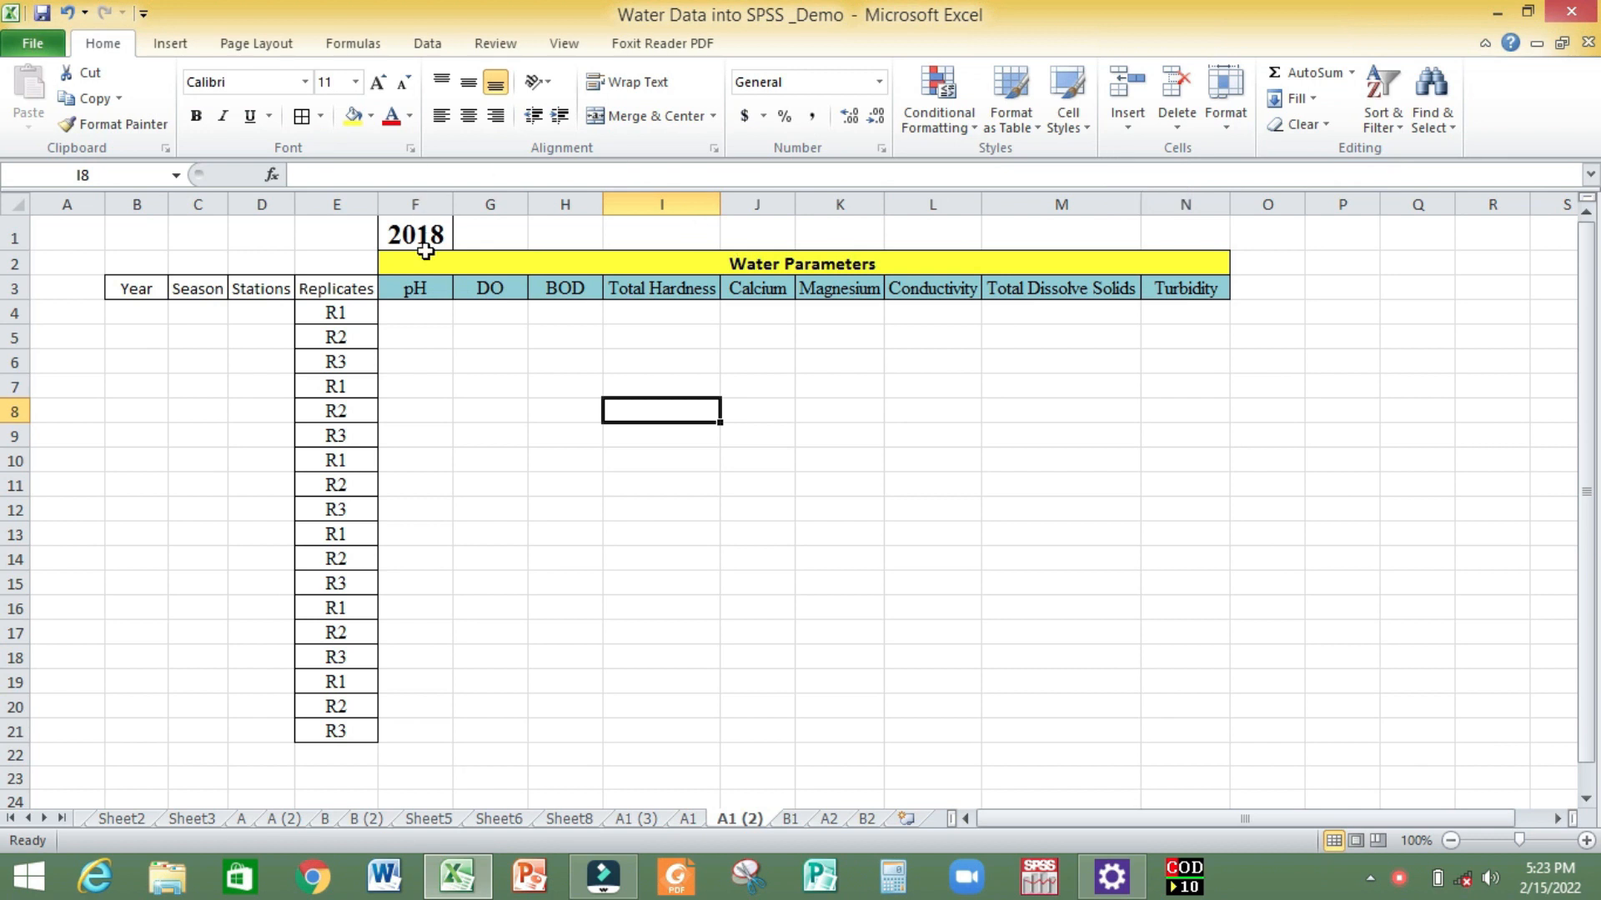
# Fill the Year column cells B4:B21 with 2018.
pyautogui.click(413, 238)
pyautogui.moveTo(136, 313); pyautogui.dragTo(117, 733)
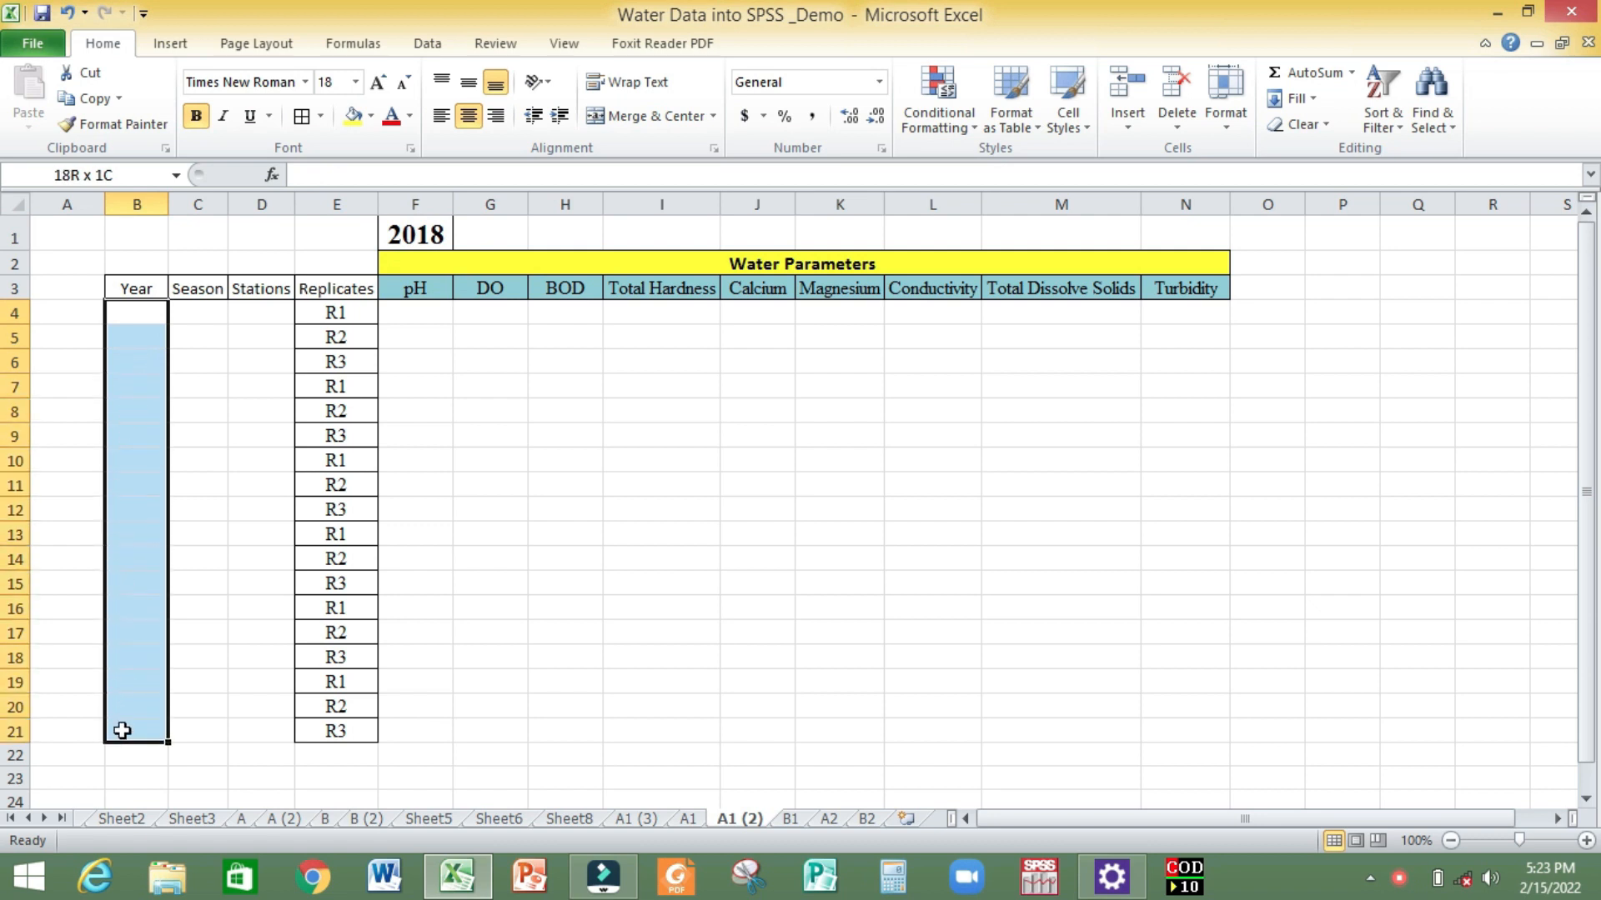
pyautogui.rightClick(118, 733)
pyautogui.click(119, 308)
pyautogui.write('2018')
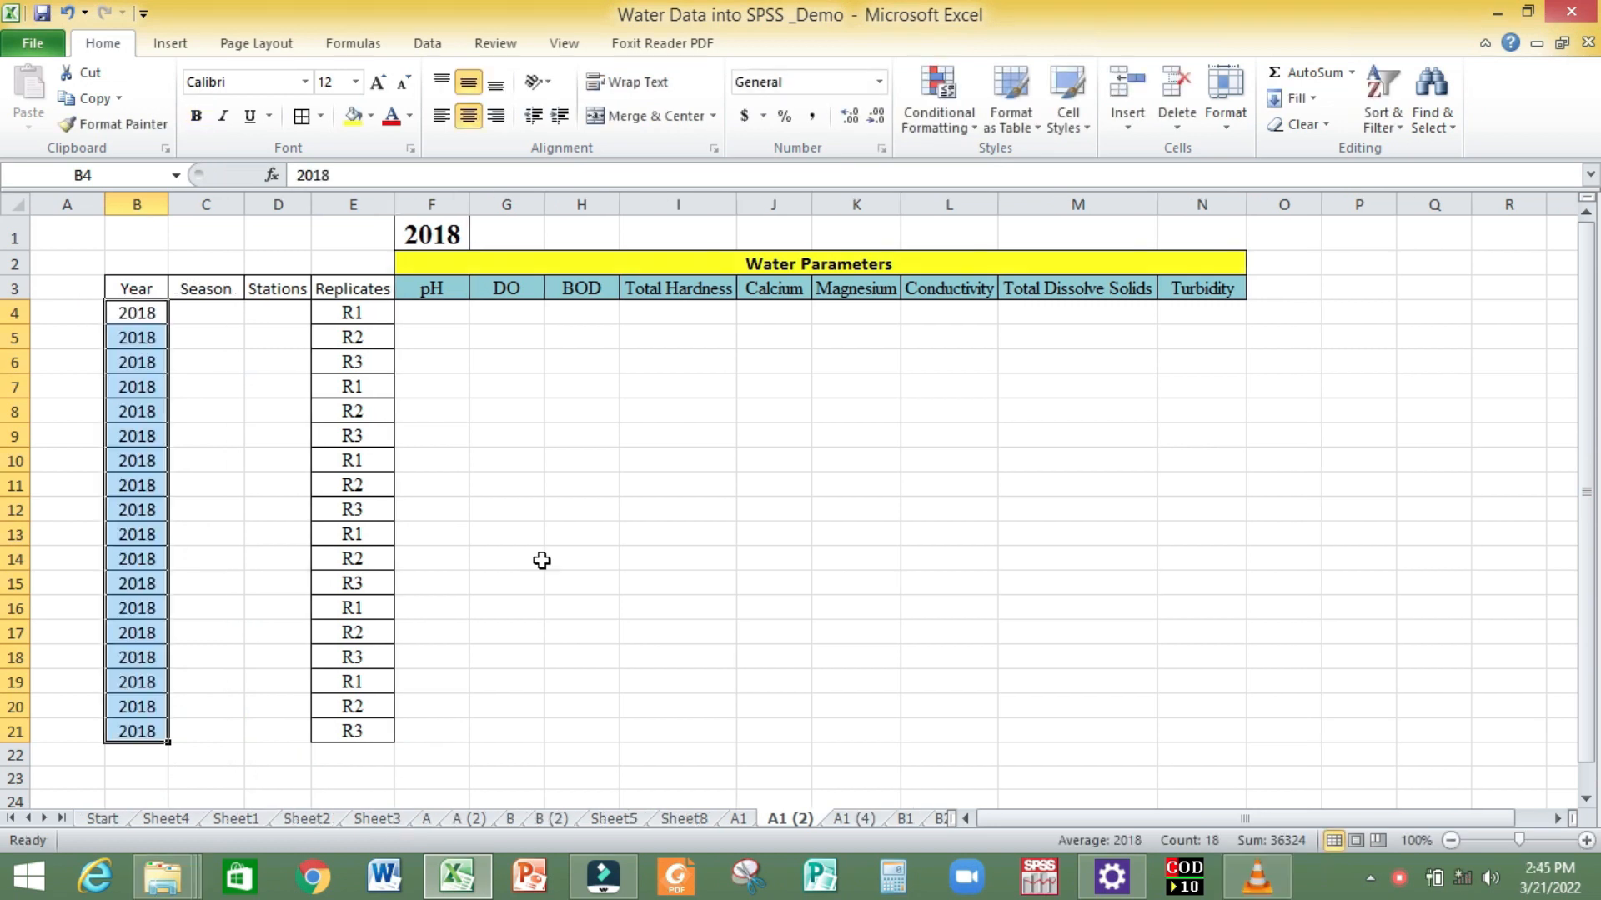
pyautogui.click(540, 559)
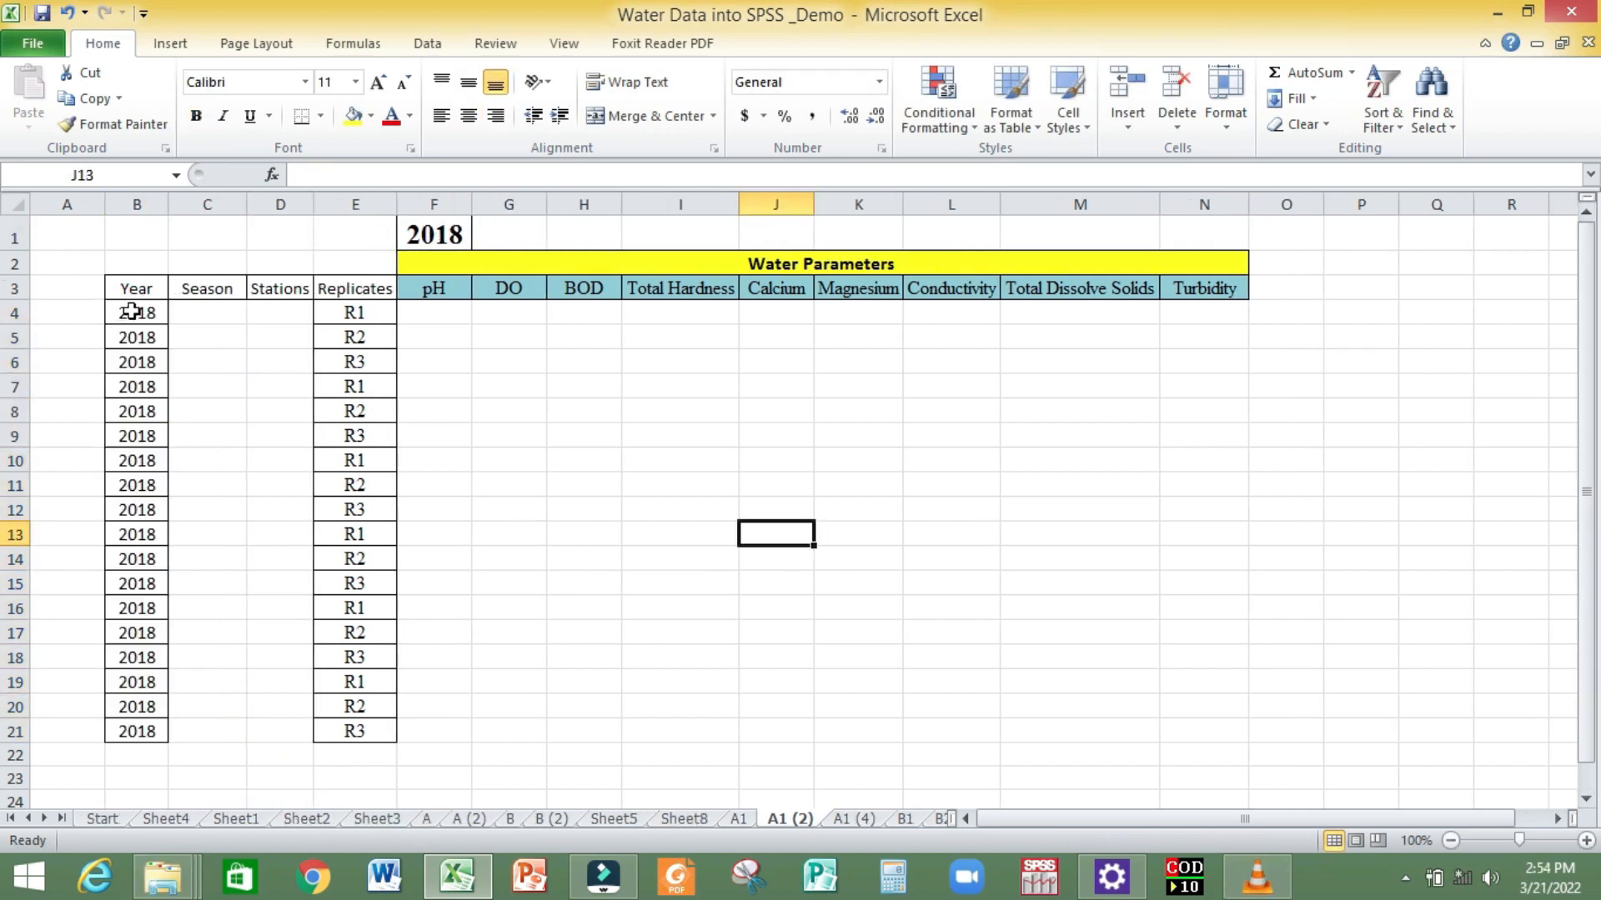
# Apply all borders to the Season cells C4:C12.
pyautogui.click(136, 289)
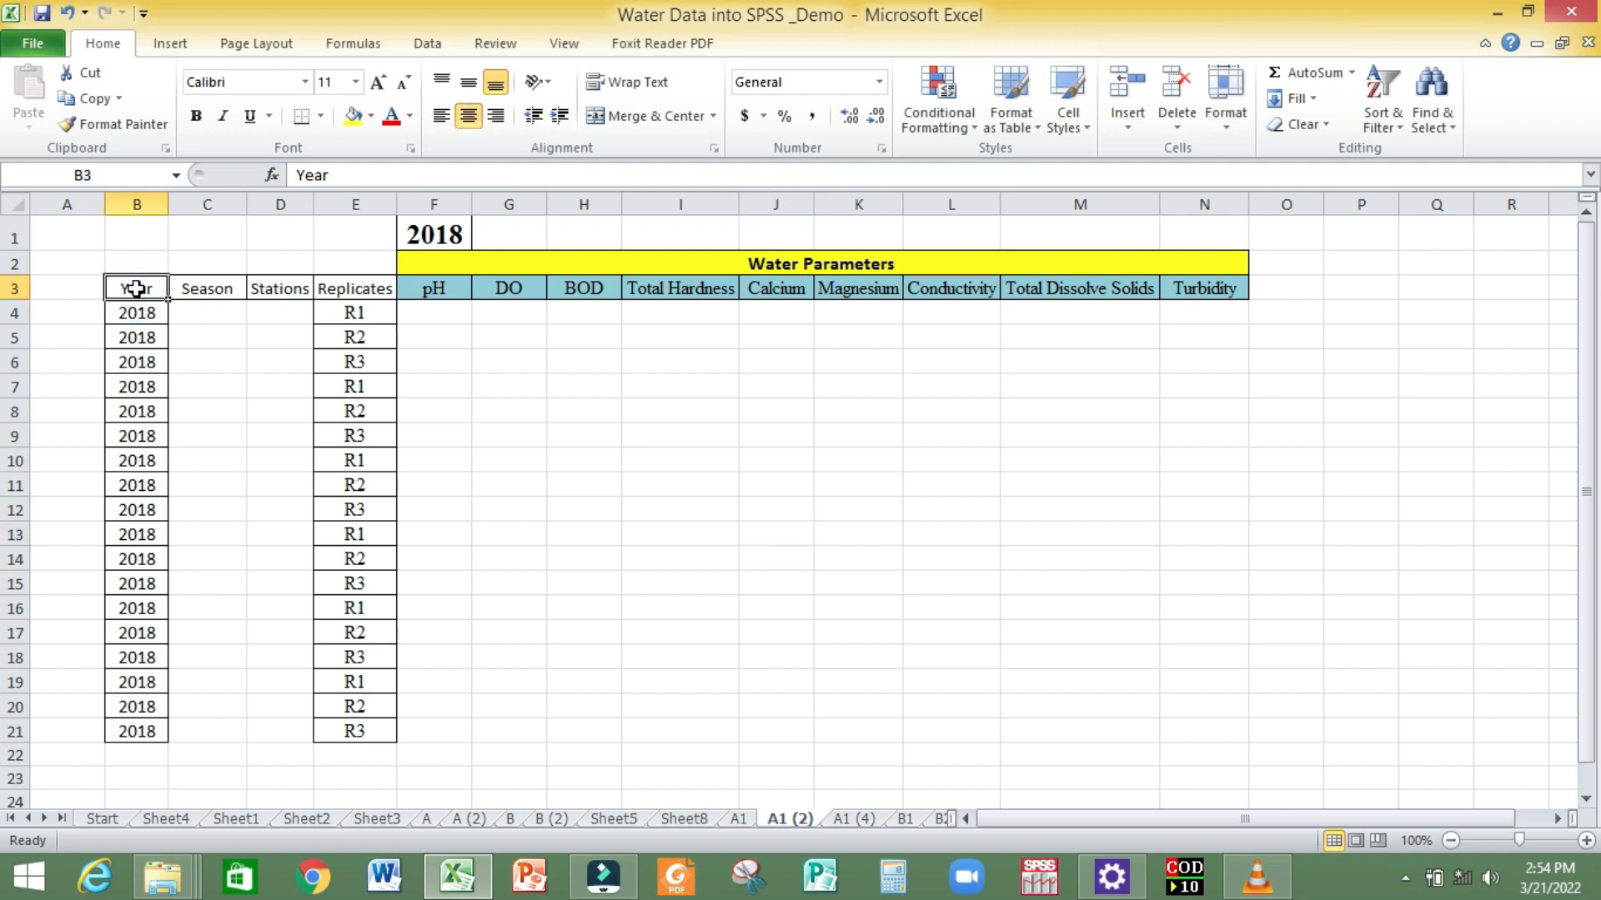
pyautogui.click(203, 289)
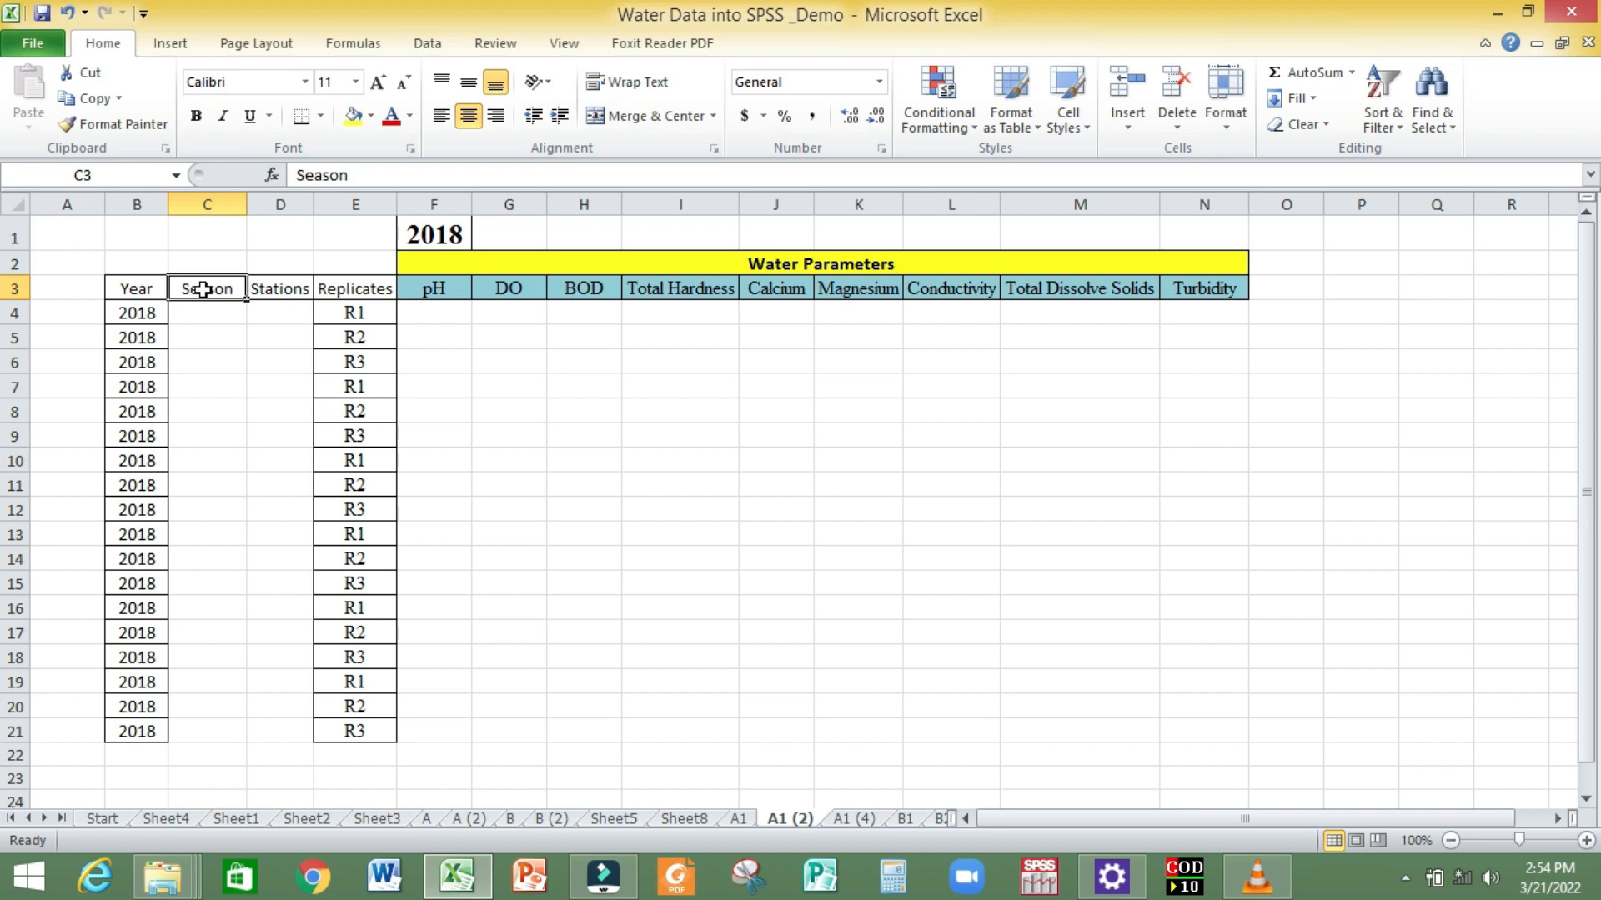
pyautogui.click(213, 298)
pyautogui.moveTo(214, 307); pyautogui.dragTo(214, 510)
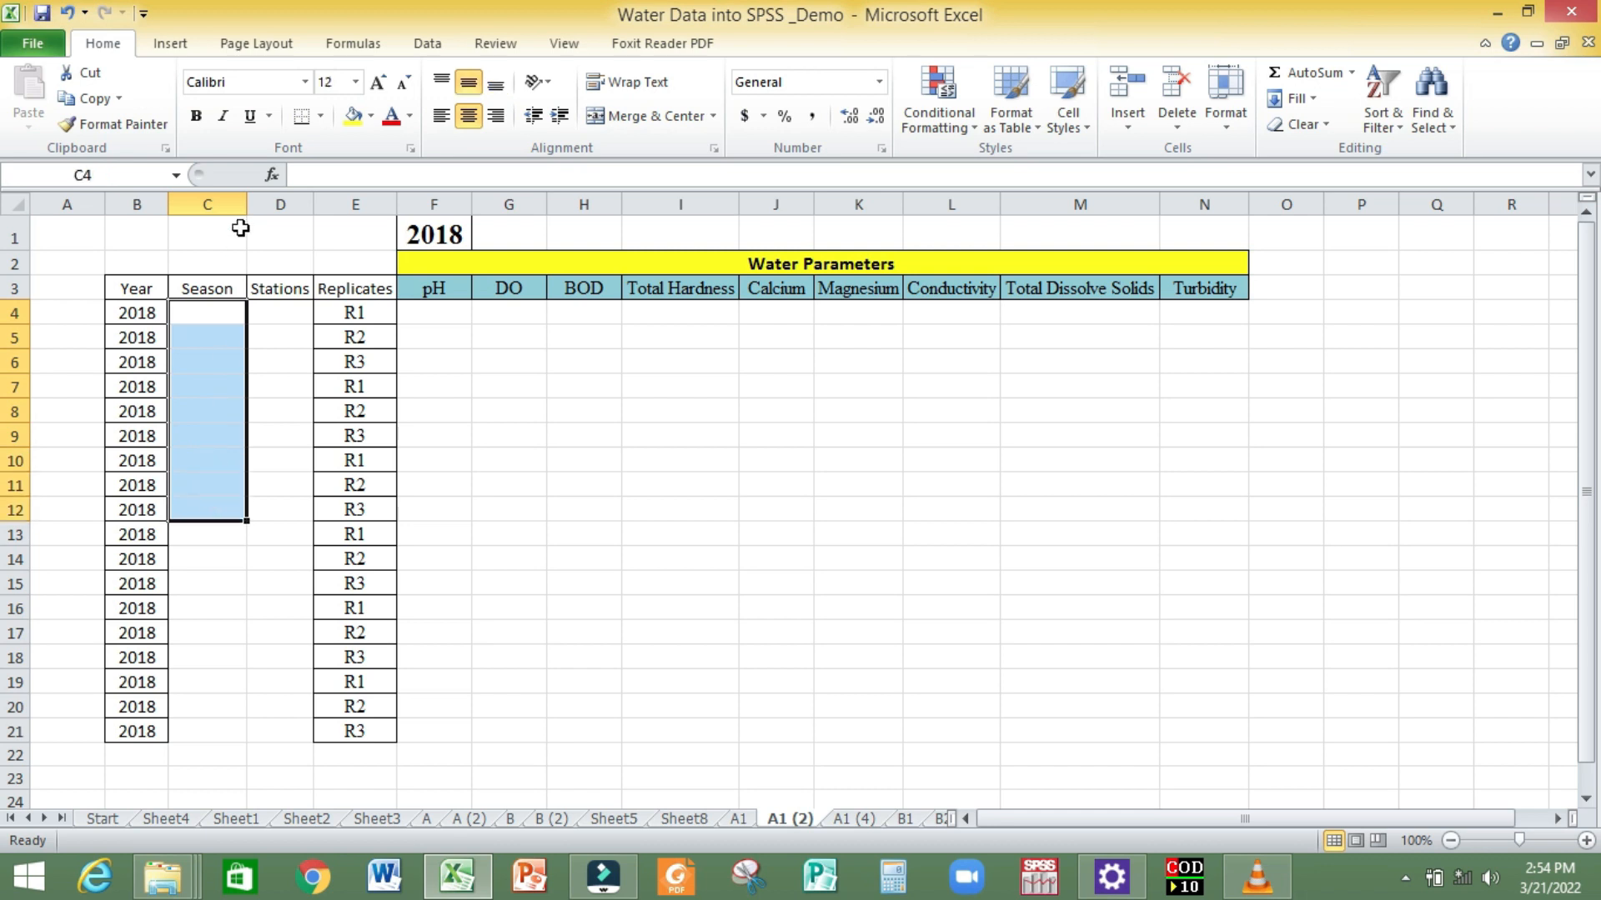
pyautogui.click(317, 116)
pyautogui.click(338, 306)
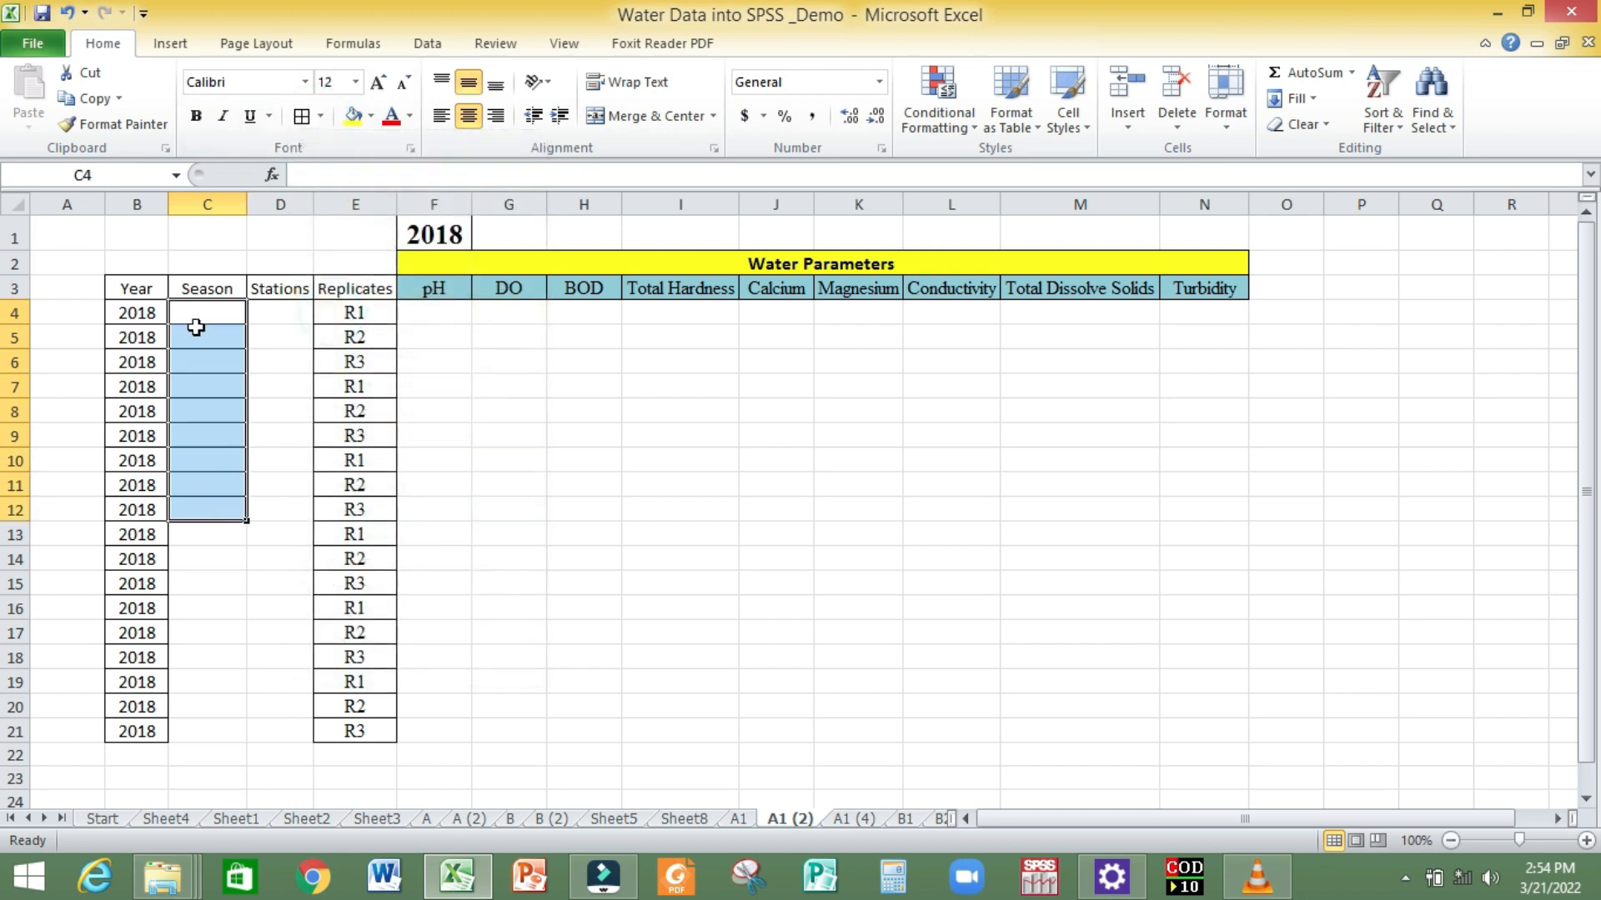
# Enter Winter in C4 and fill it down the Season column to C12.
pyautogui.click(196, 323)
pyautogui.doubleClick(197, 321)
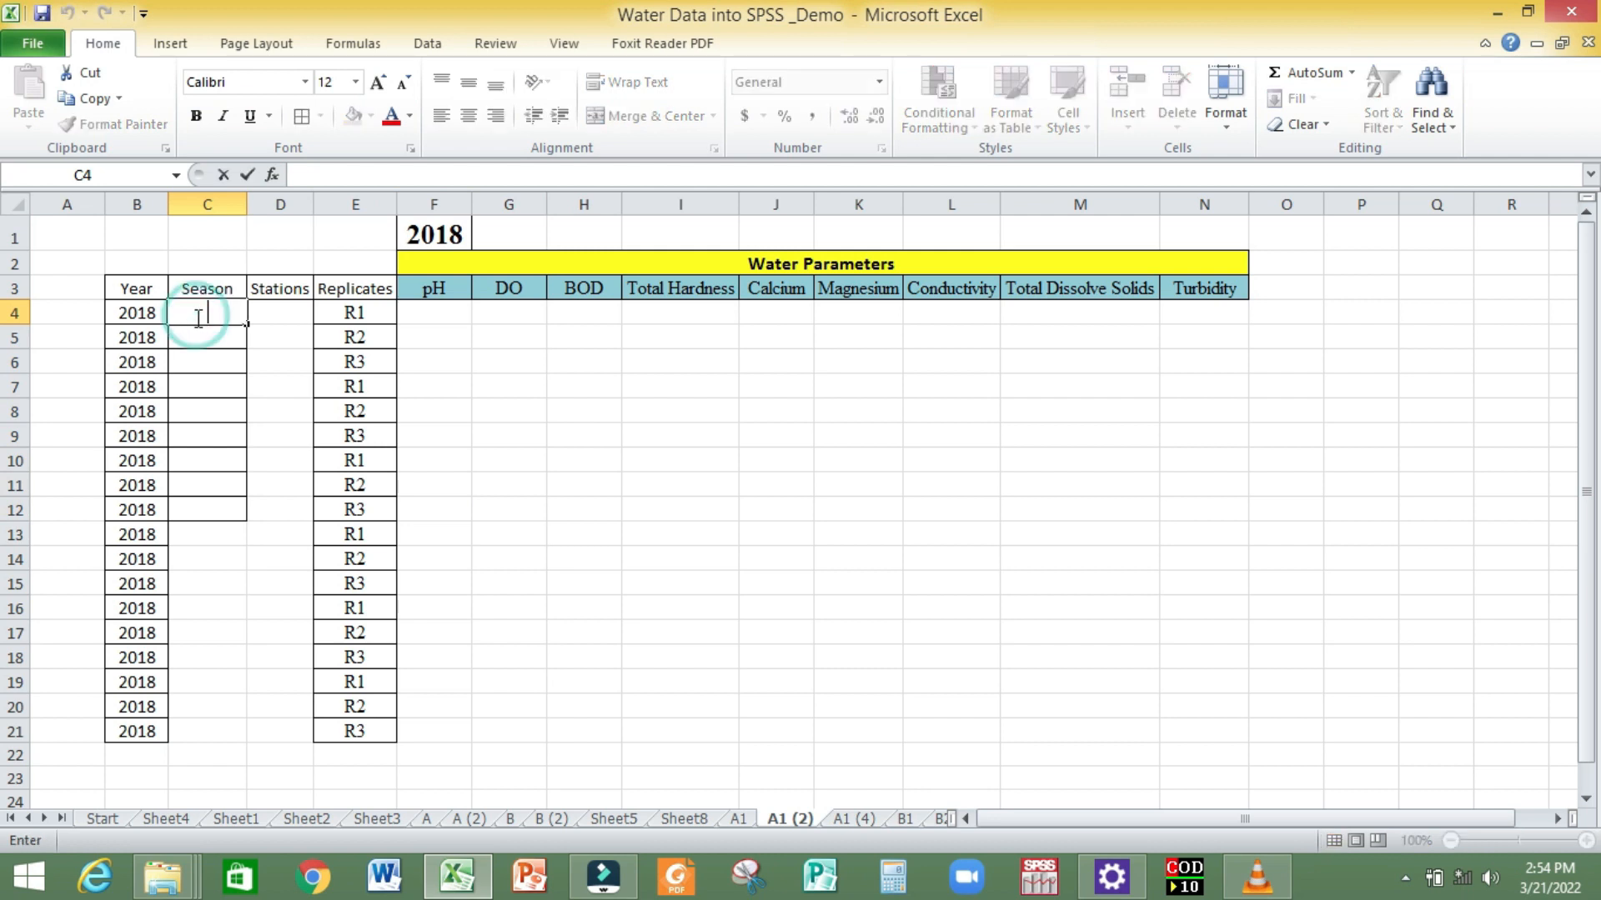
pyautogui.write('Winter')
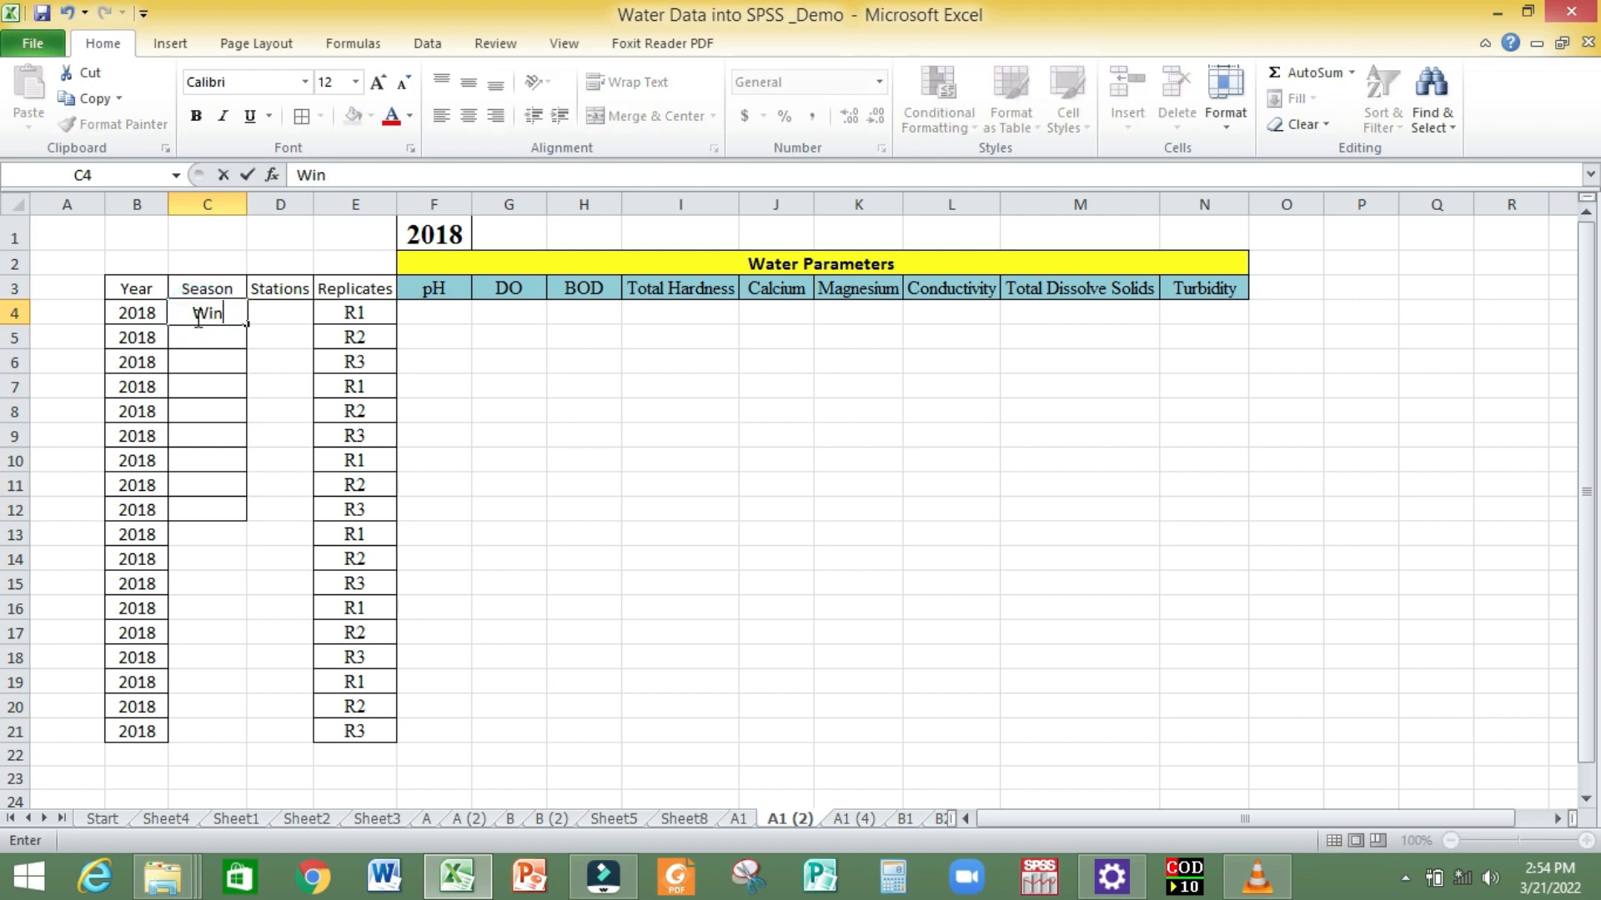
pyautogui.moveTo(247, 325); pyautogui.dragTo(231, 497)
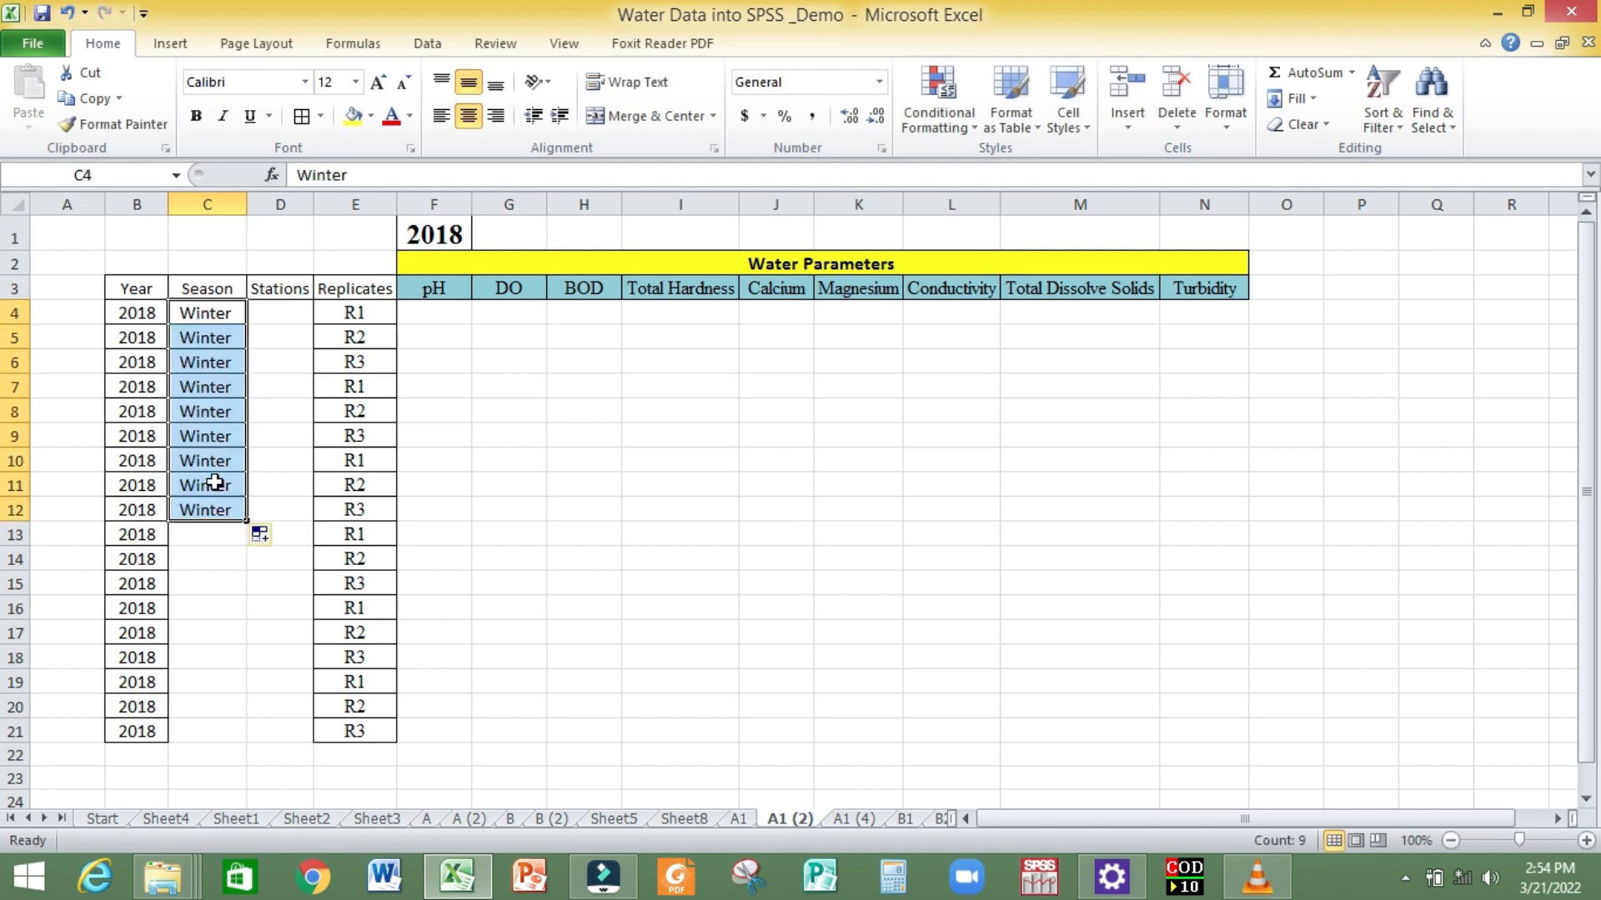
# Enter Monsoon in C13, fill it down to C21, and apply borders to these Season cells.
pyautogui.click(213, 534)
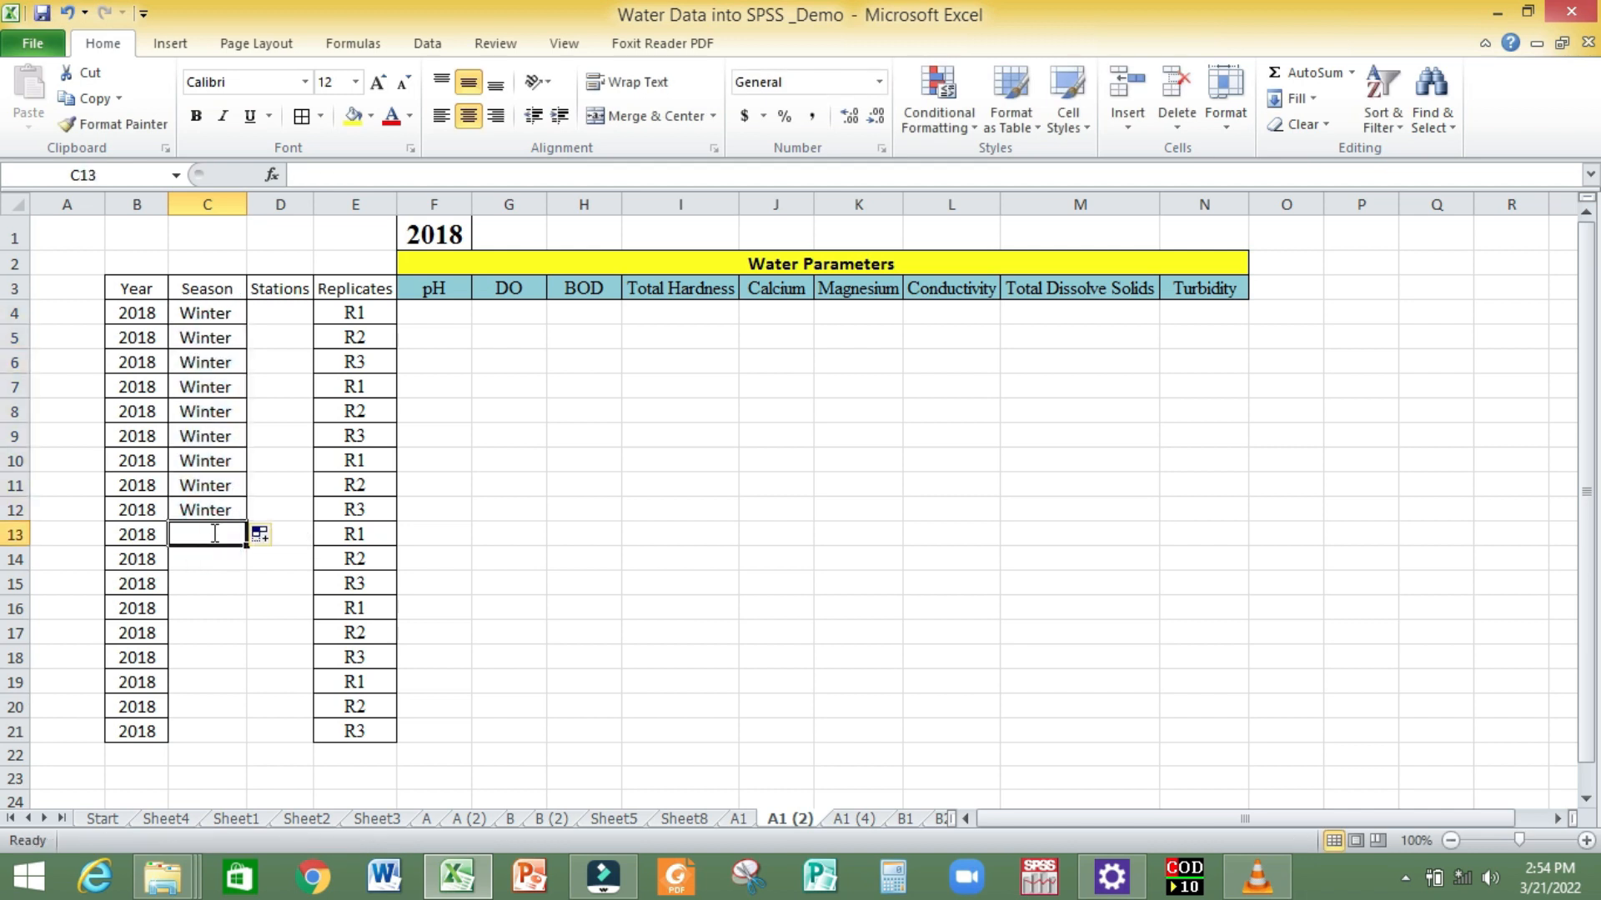
pyautogui.write('Monsoon')
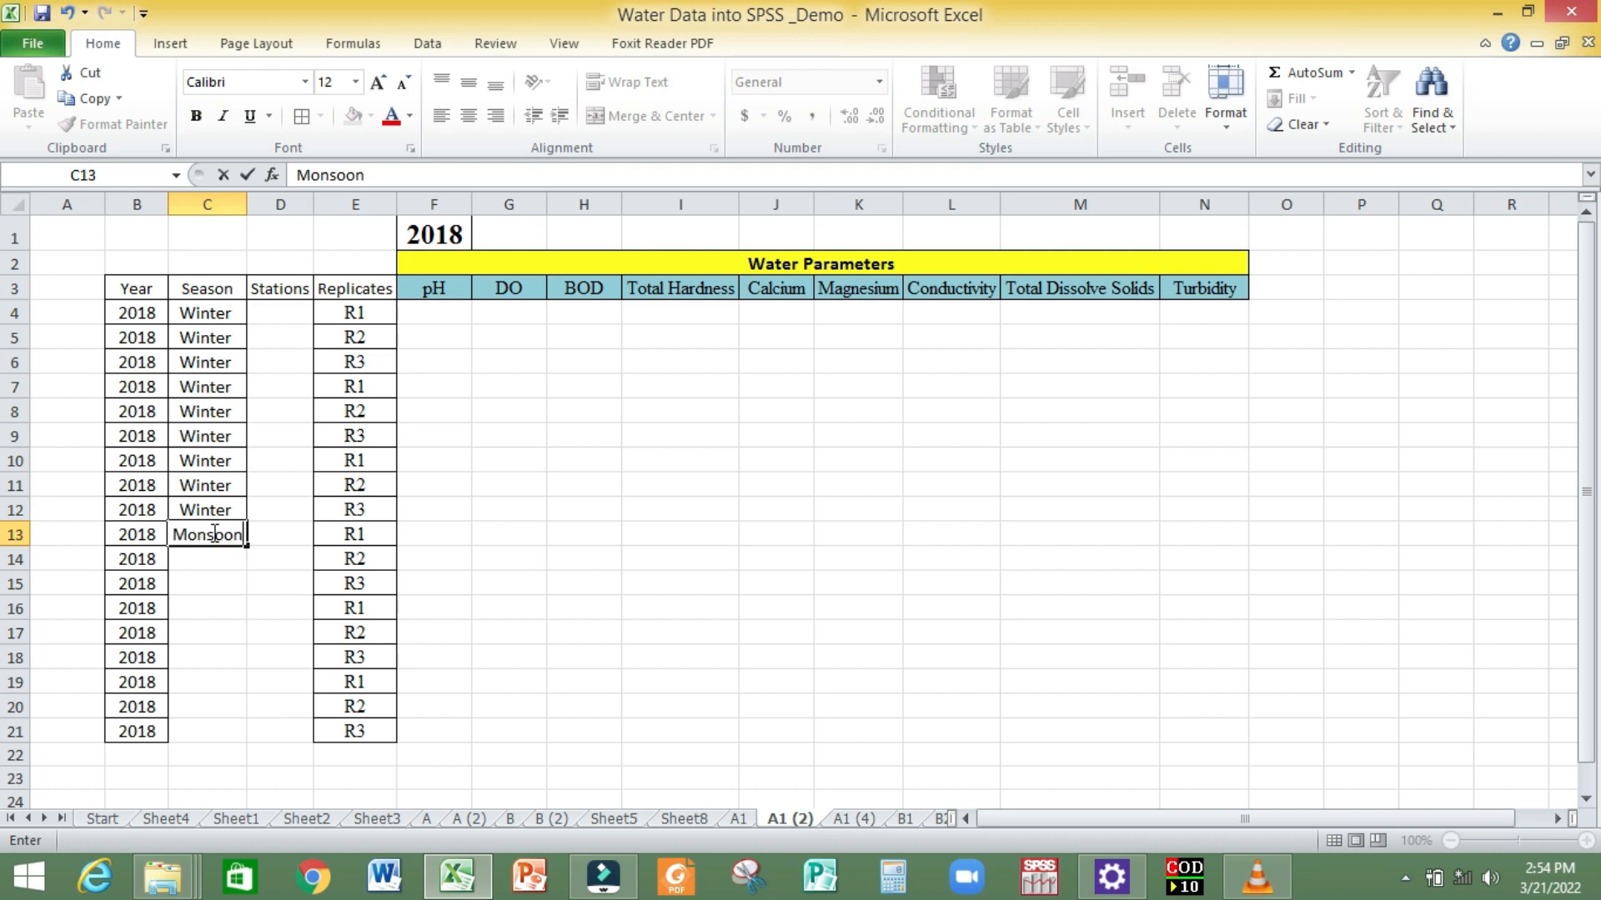
pyautogui.click(202, 553)
pyautogui.click(207, 534)
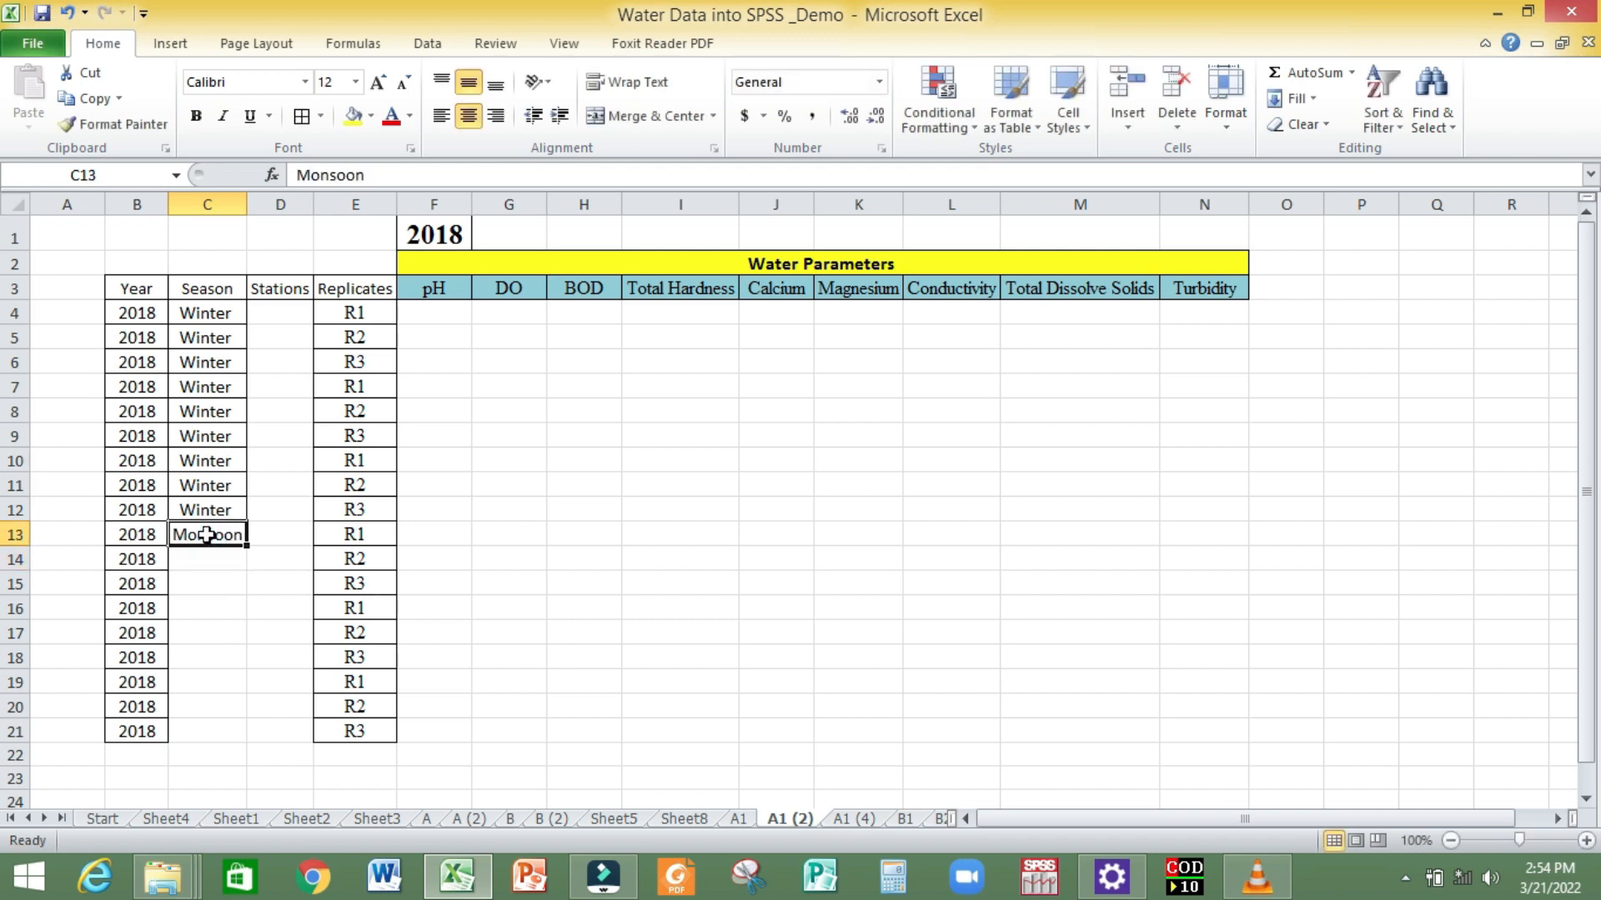
pyautogui.moveTo(247, 546); pyautogui.dragTo(236, 748)
pyautogui.click(301, 116)
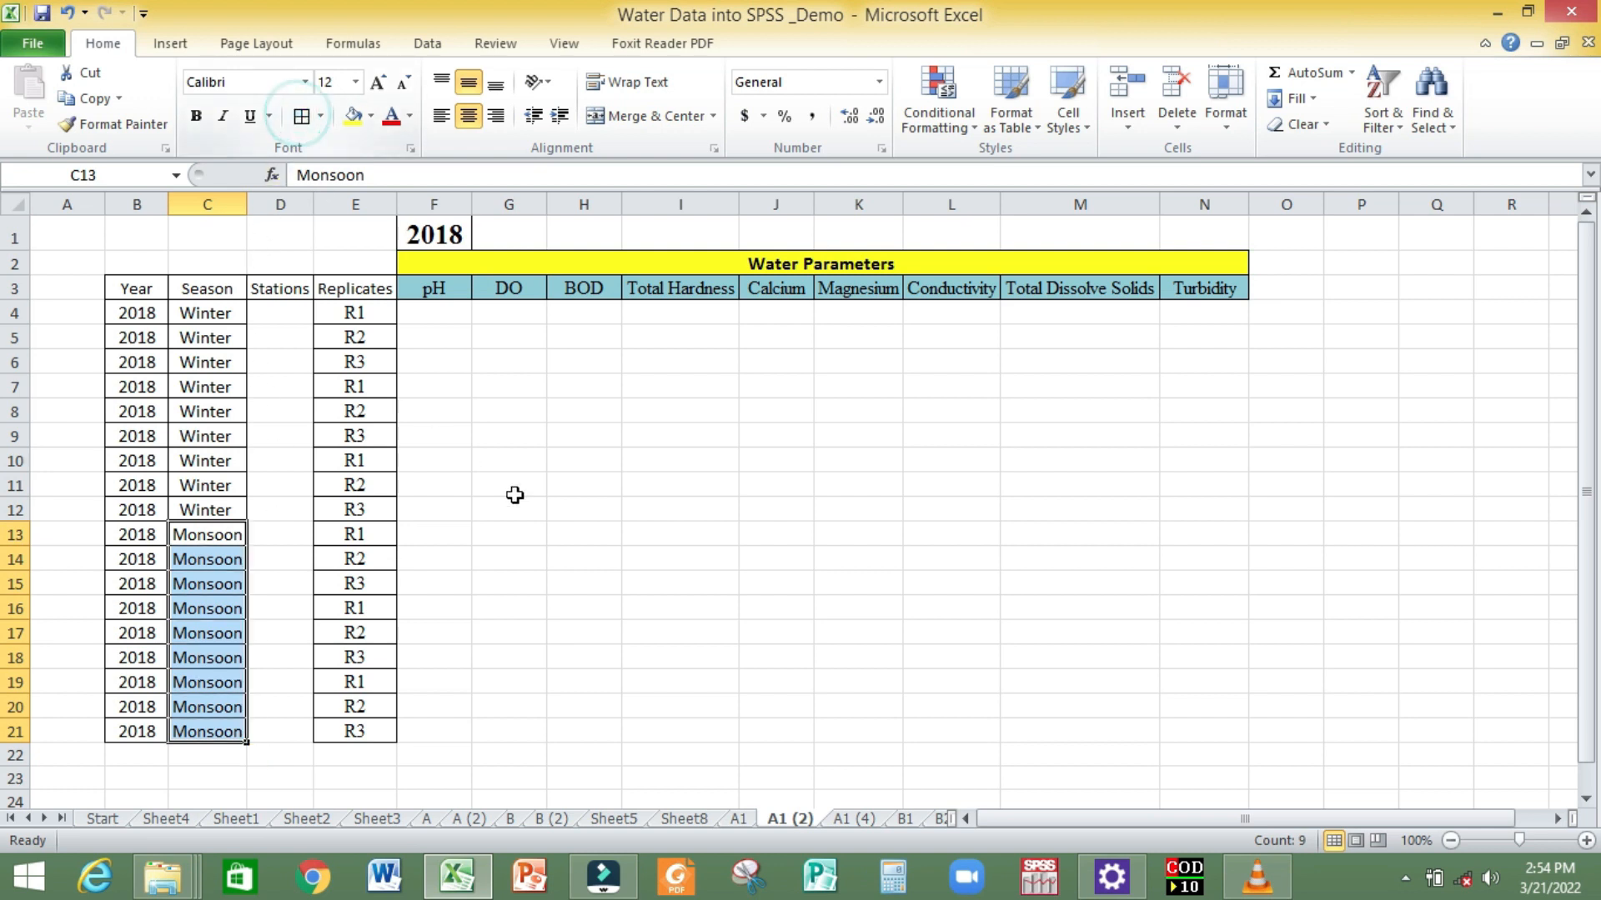
pyautogui.click(561, 507)
pyautogui.click(84, 803)
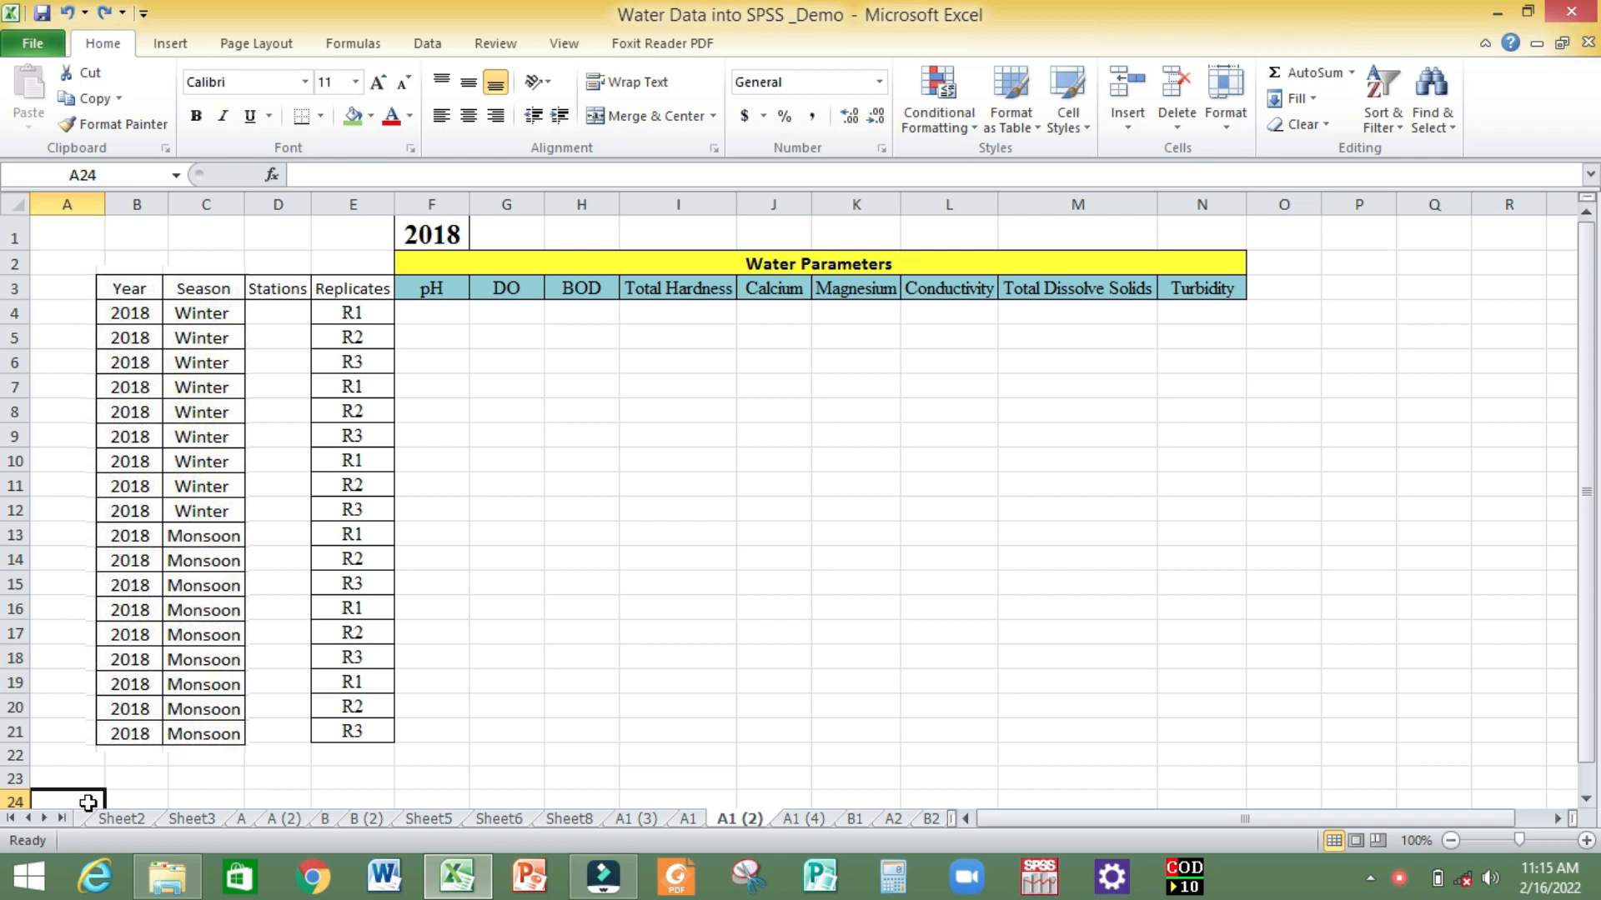
# On sheet A1 (4), fill the Stations column with S1 in D4:D6, S2 in D7:D9 and S3 in D10:D12.
pyautogui.click(789, 819)
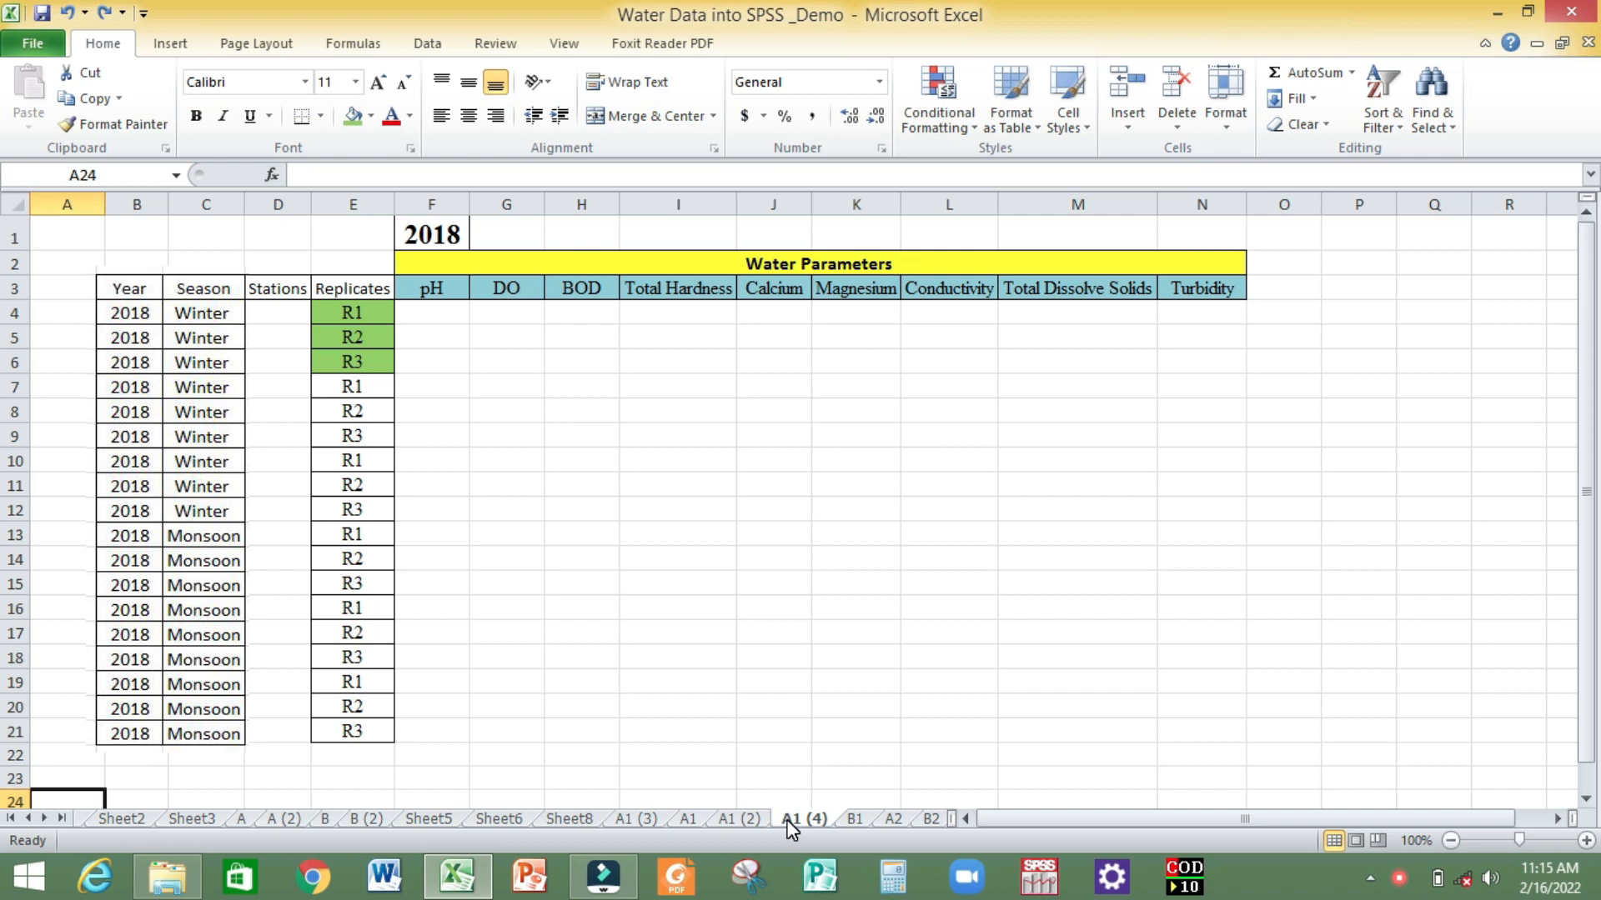
pyautogui.click(275, 314)
pyautogui.write('S1')
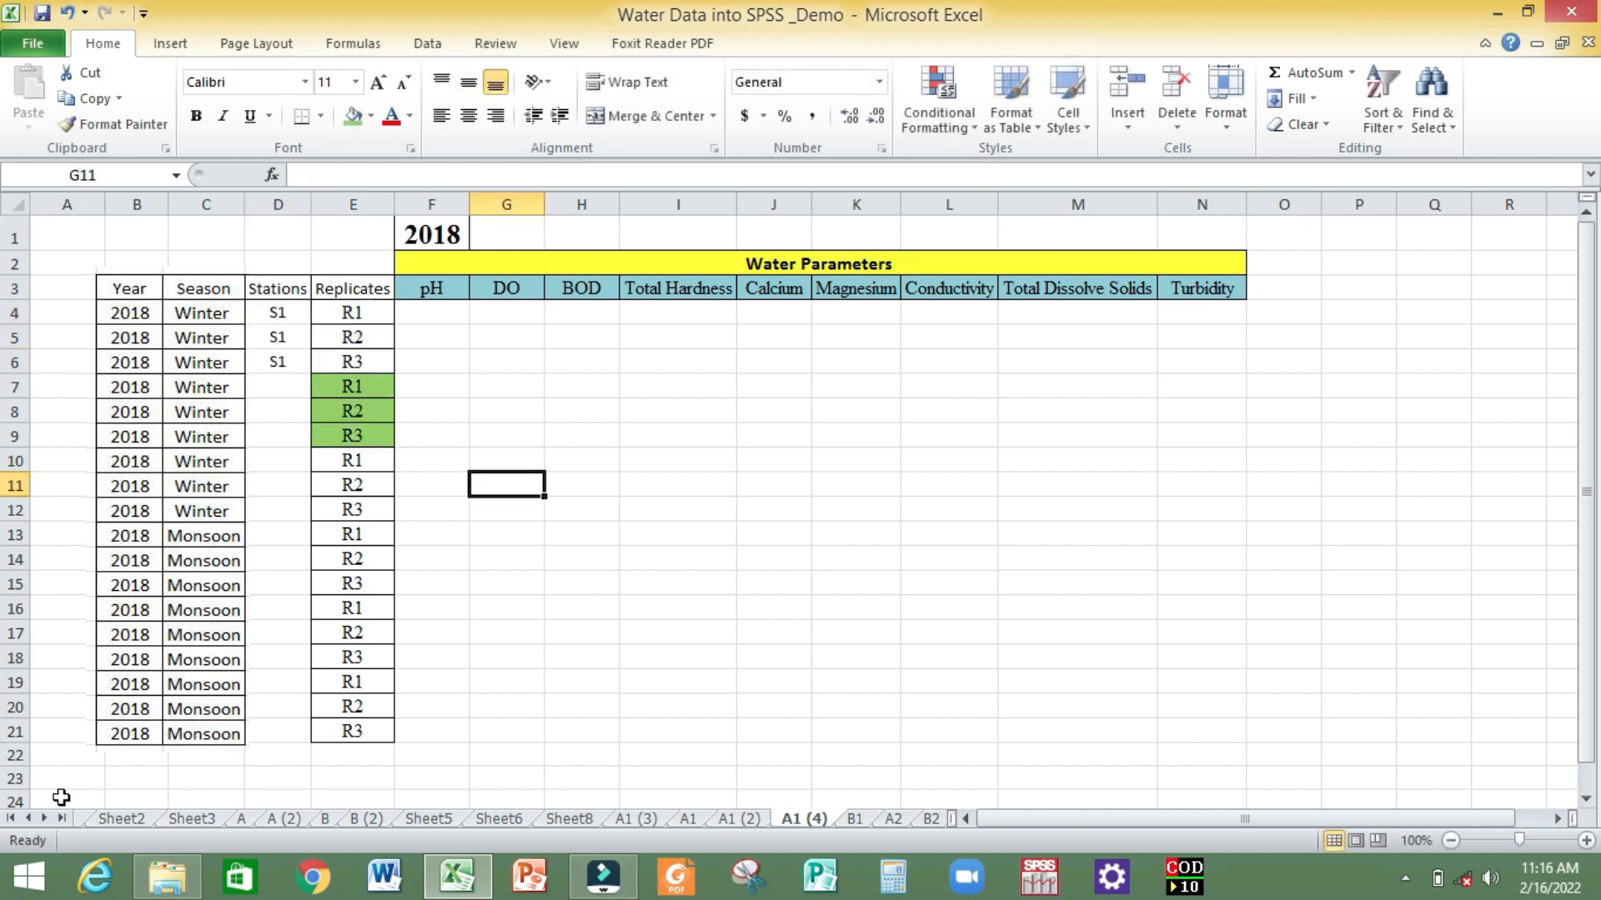
pyautogui.click(61, 798)
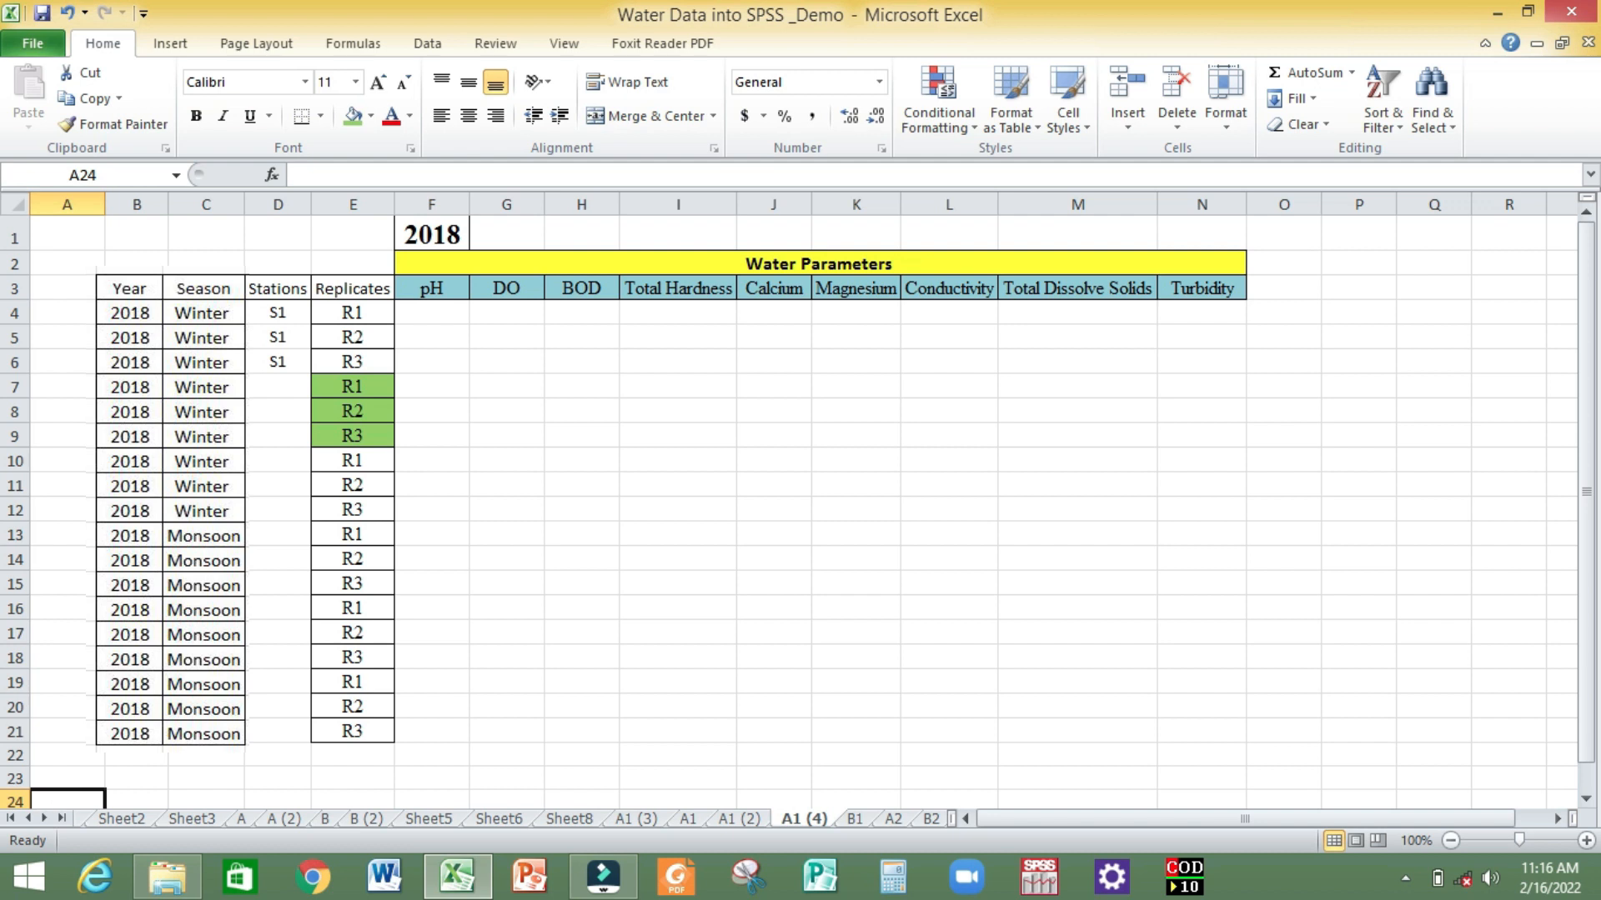
pyautogui.click(277, 389)
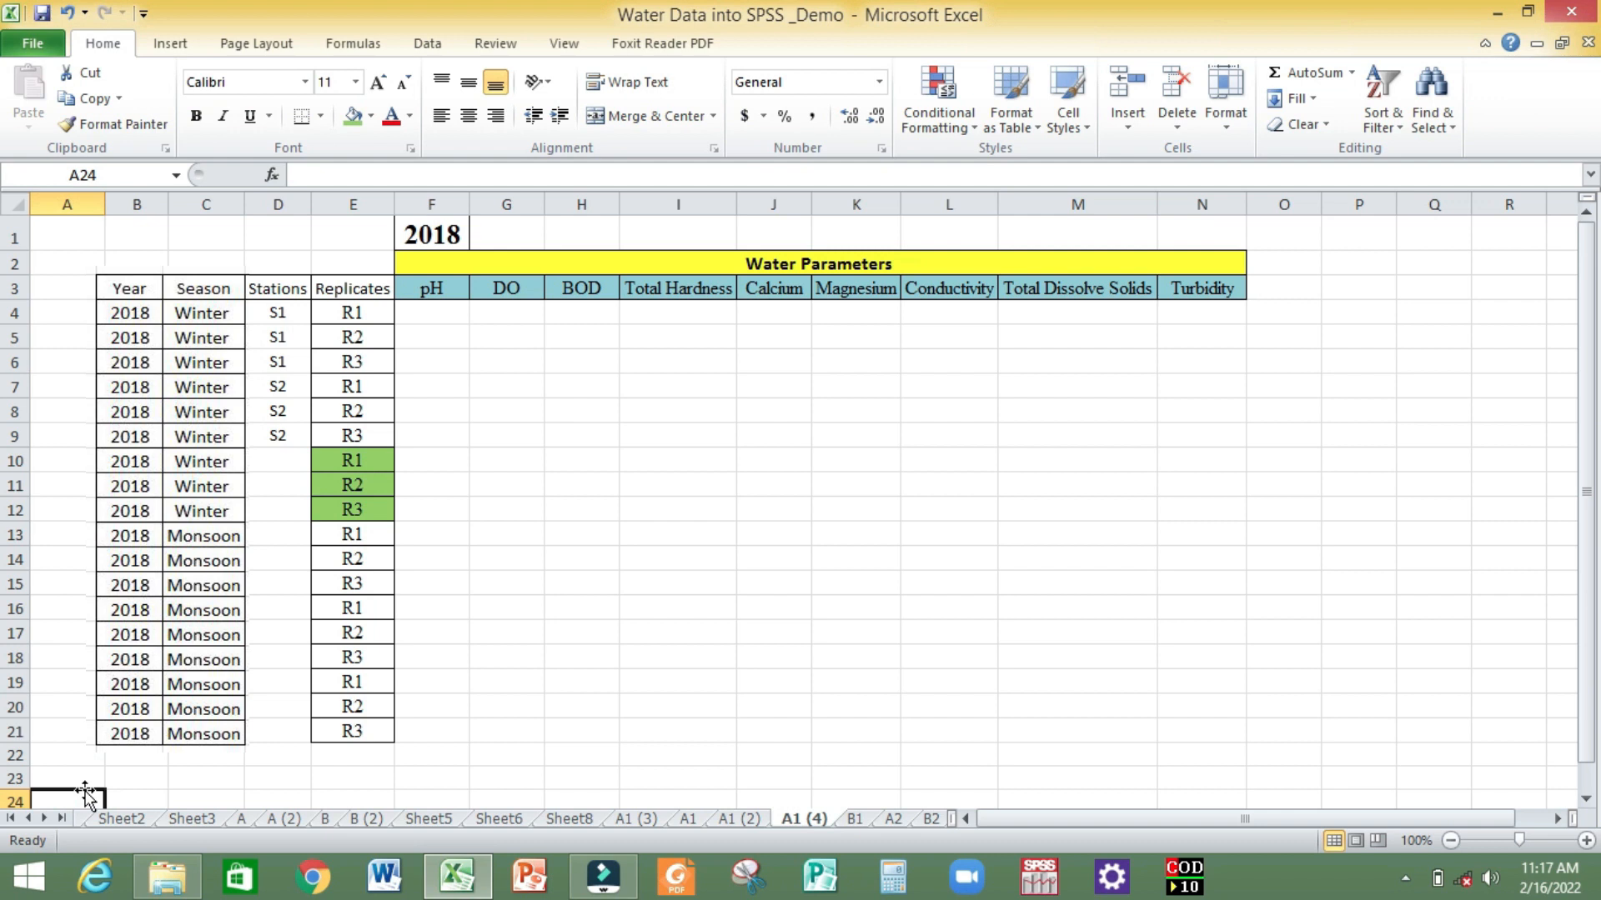
pyautogui.click(280, 462)
pyautogui.write('S3')
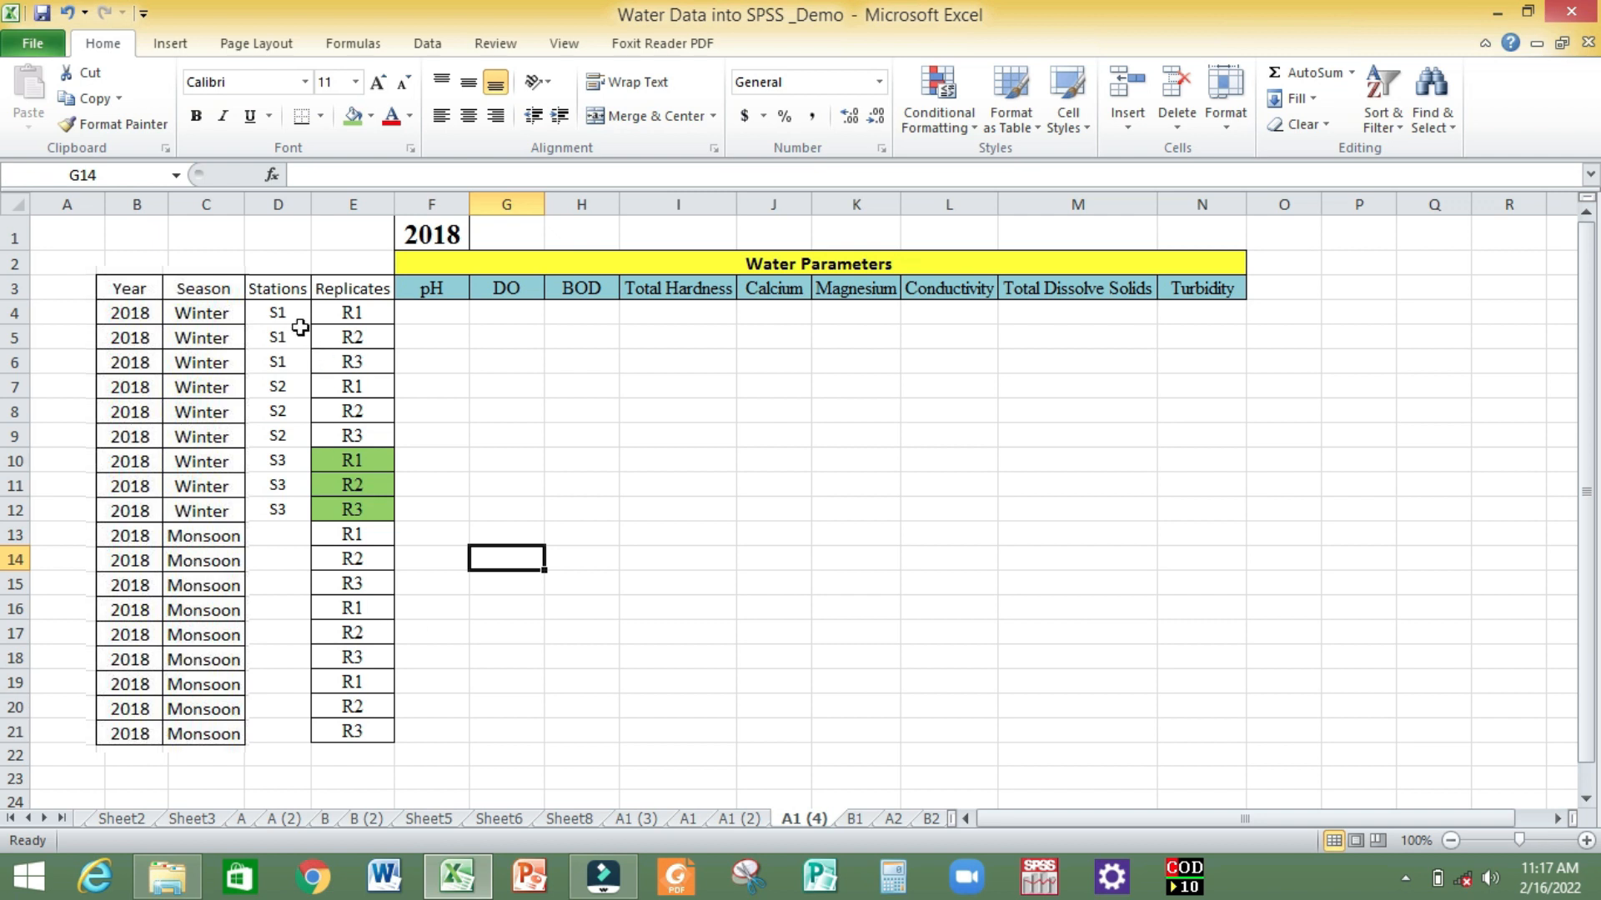
# Apply all borders to the winter station cells D4:D12.
pyautogui.moveTo(284, 309); pyautogui.dragTo(286, 505)
pyautogui.click(321, 117)
pyautogui.click(358, 300)
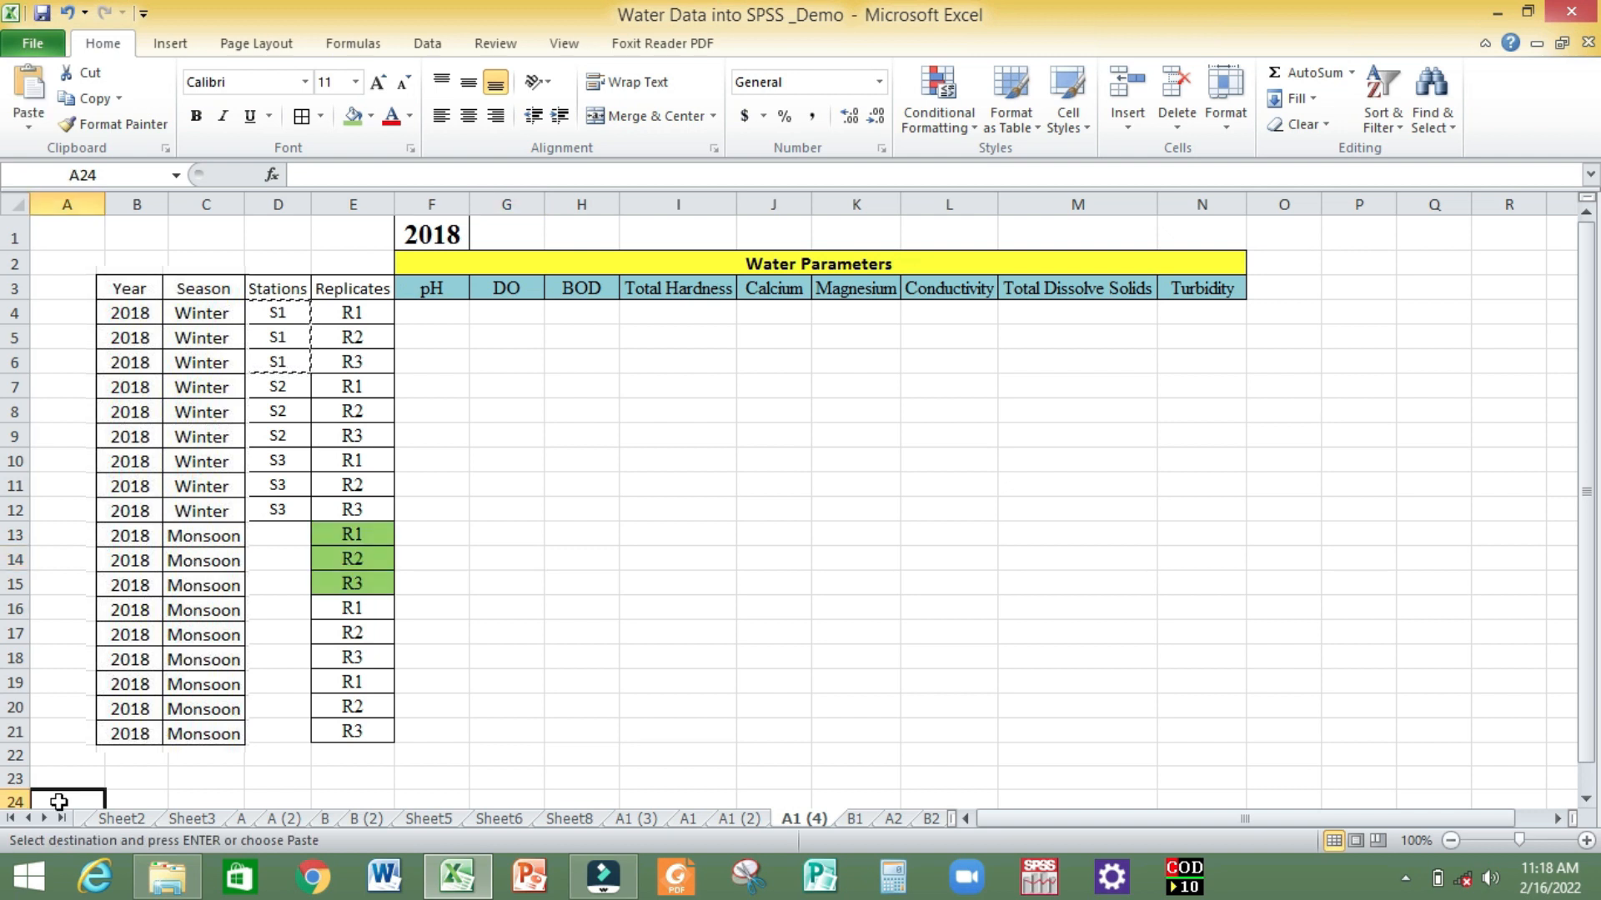
# Paste the copied station blocks into the Monsoon rows: S1 in D13:D15, S2 in D16:D18 and S3 in D19:D21.
pyautogui.click(283, 536)
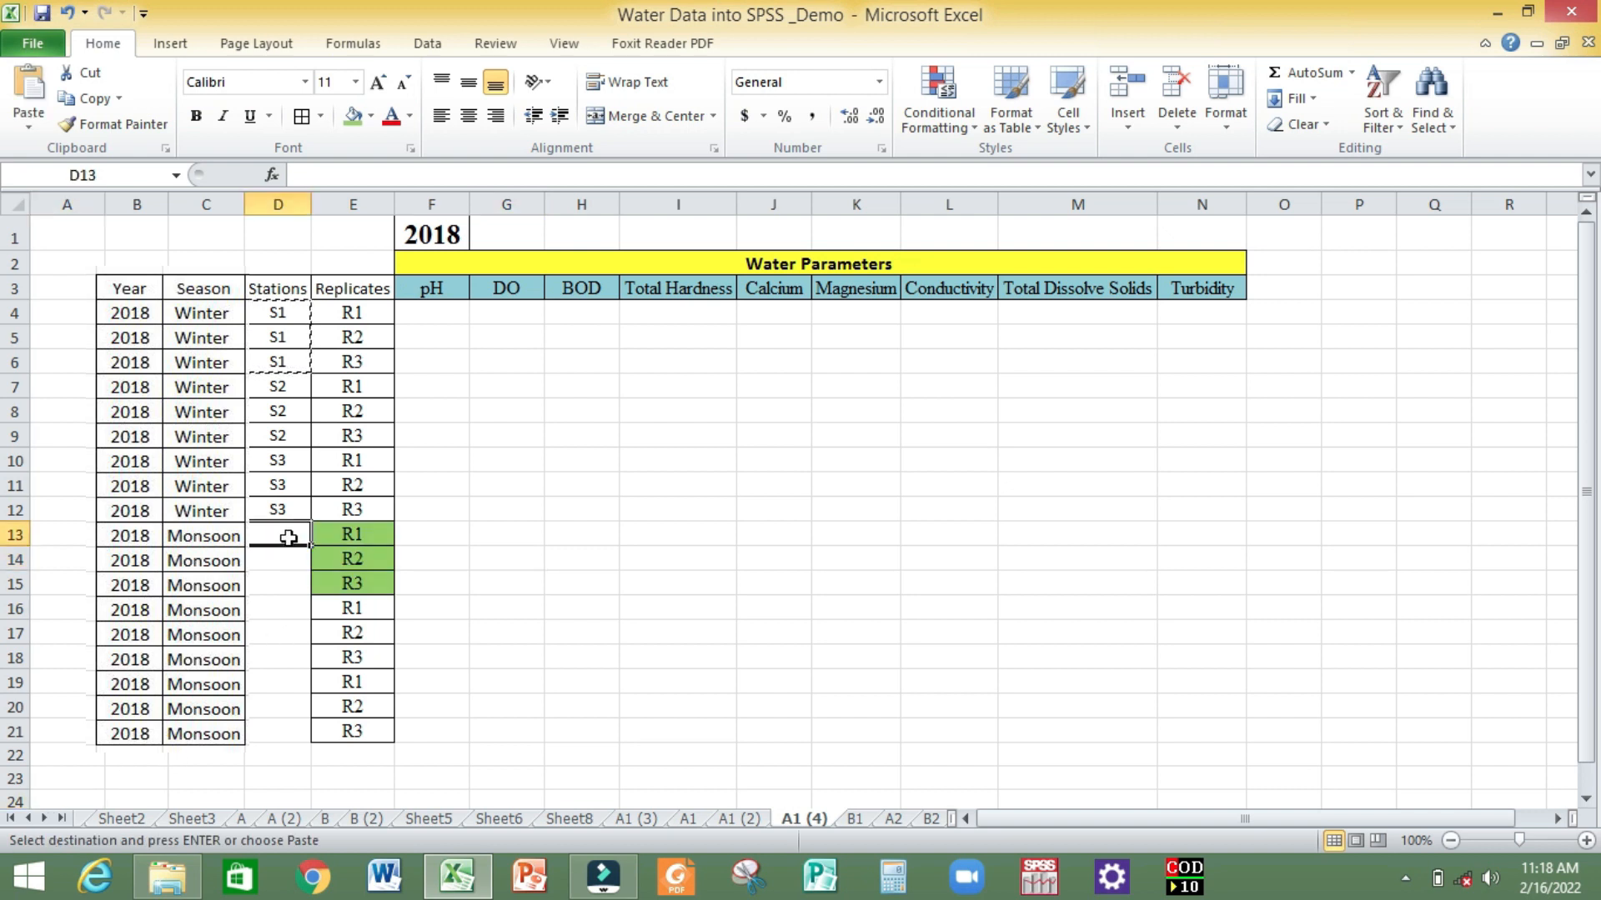
pyautogui.click(29, 87)
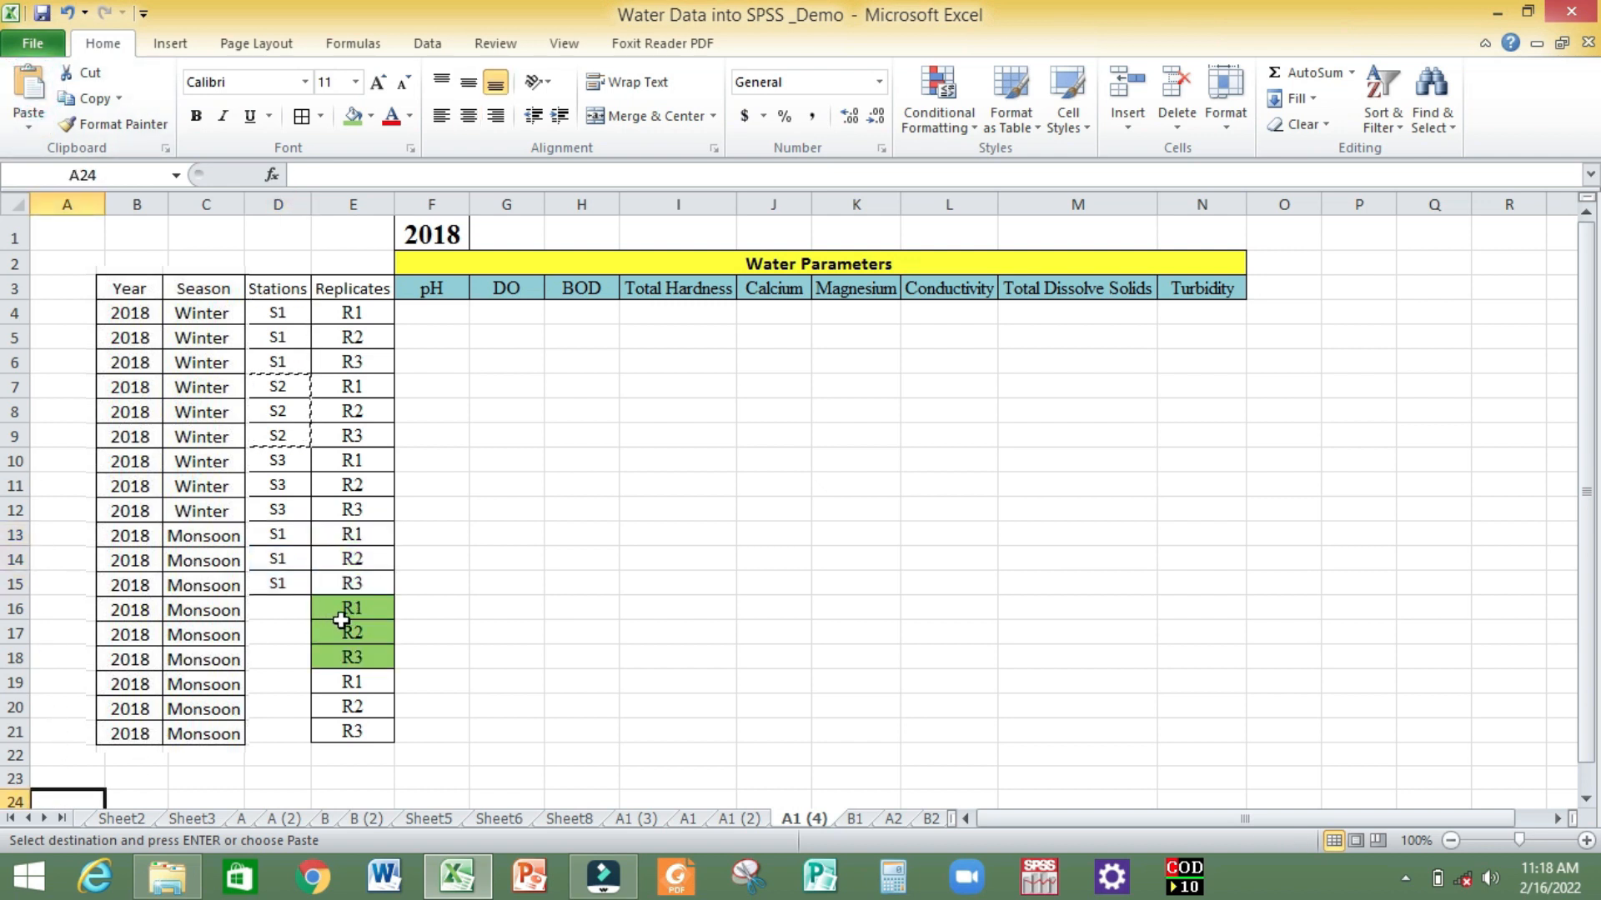
pyautogui.click(284, 611)
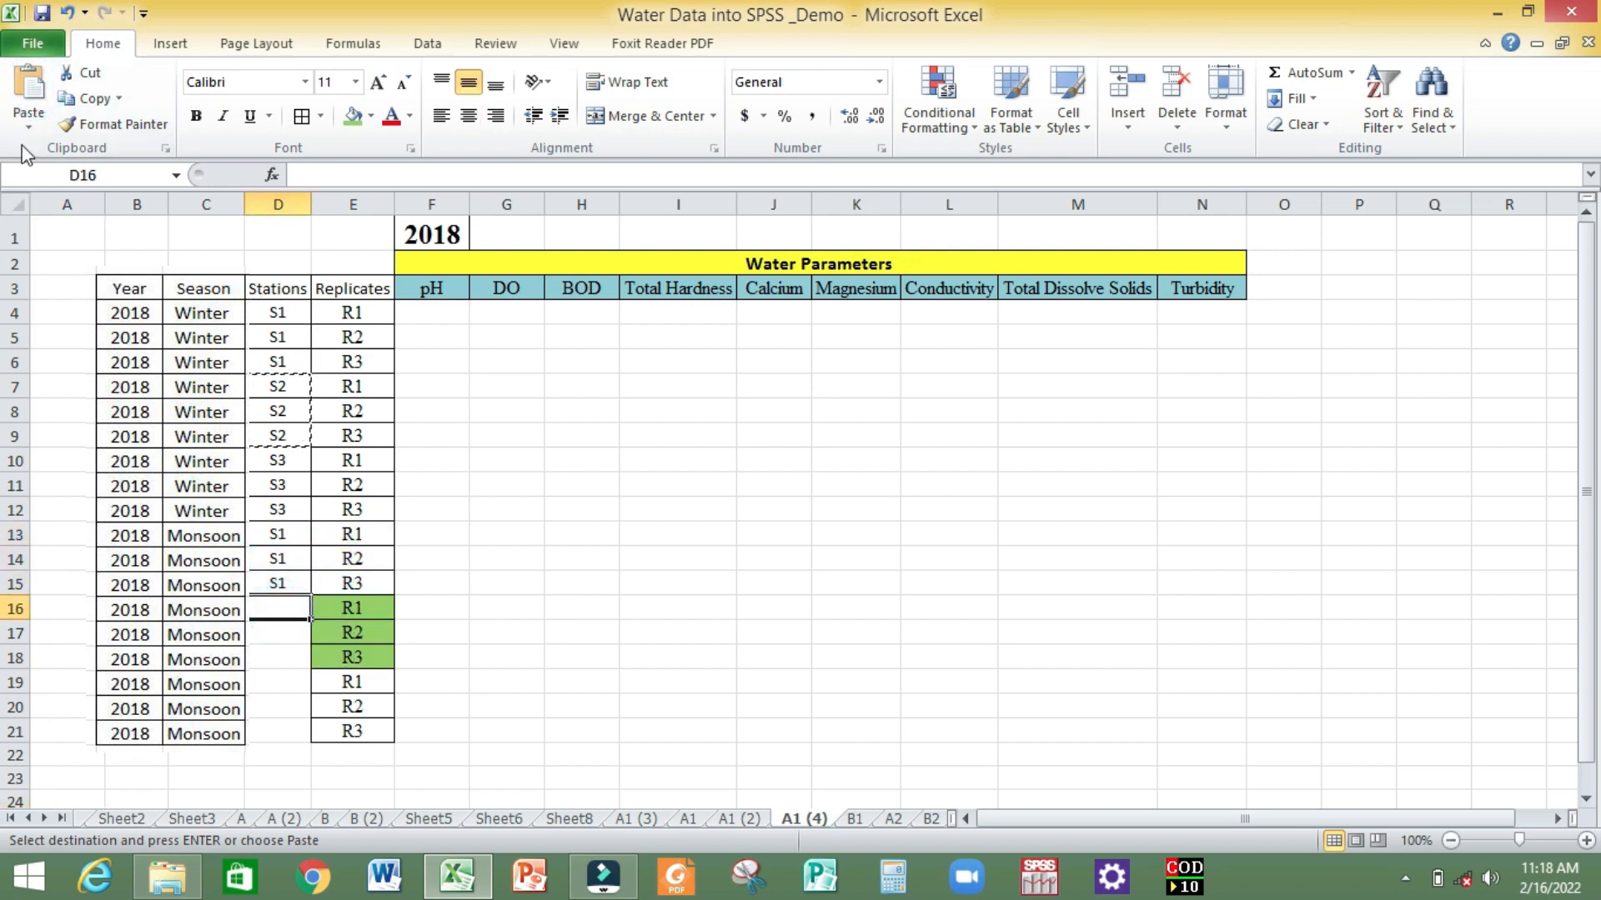
pyautogui.click(29, 96)
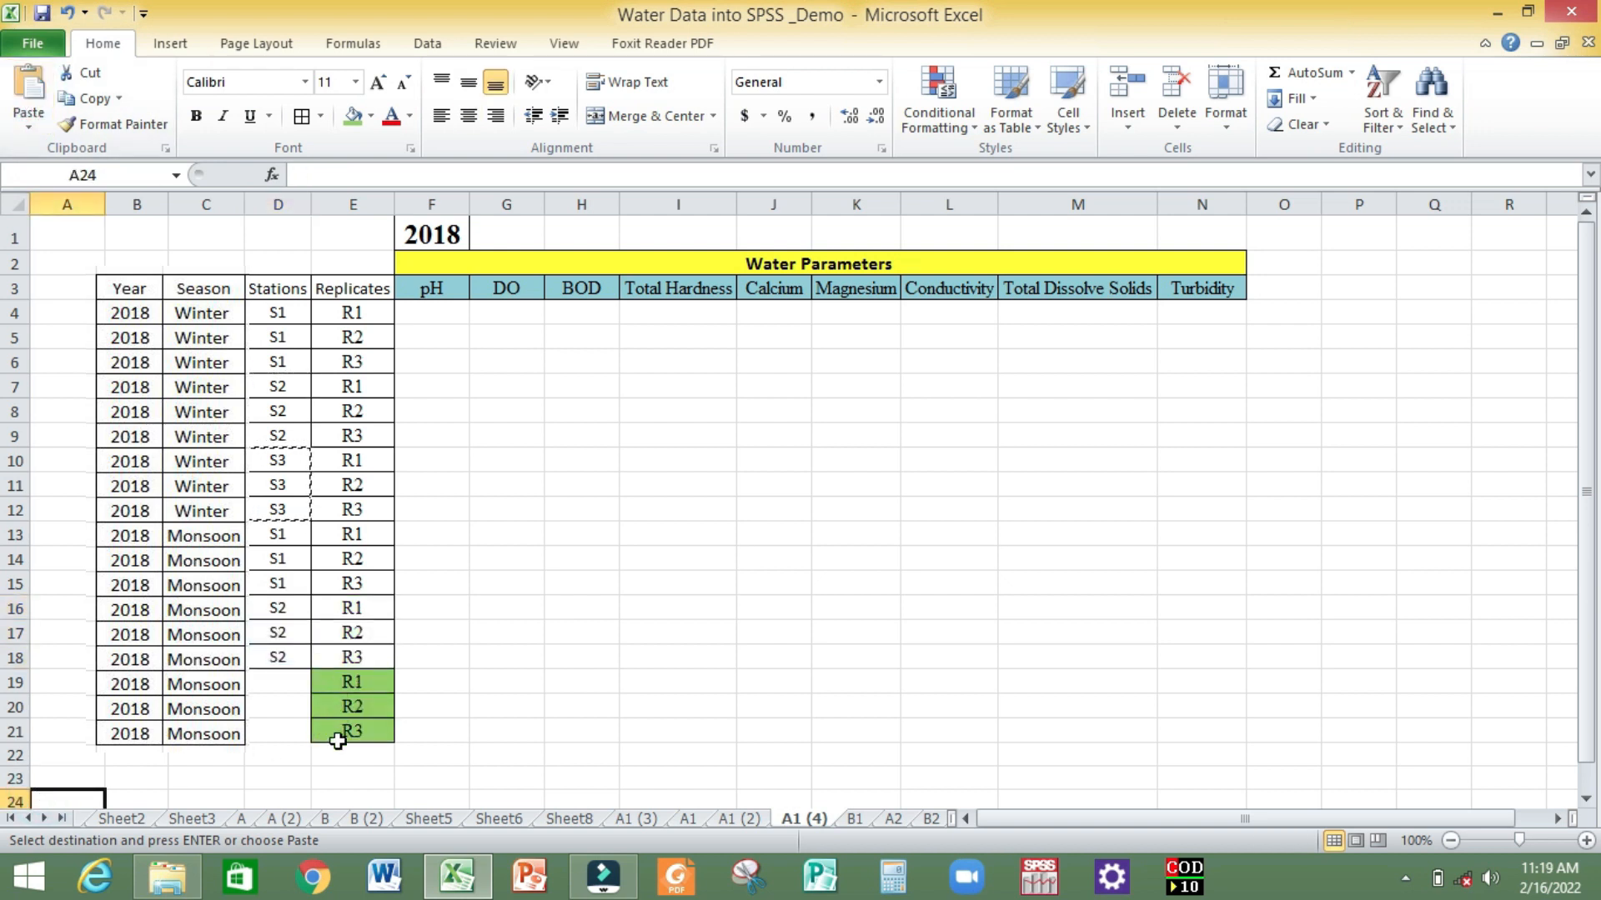
pyautogui.click(287, 682)
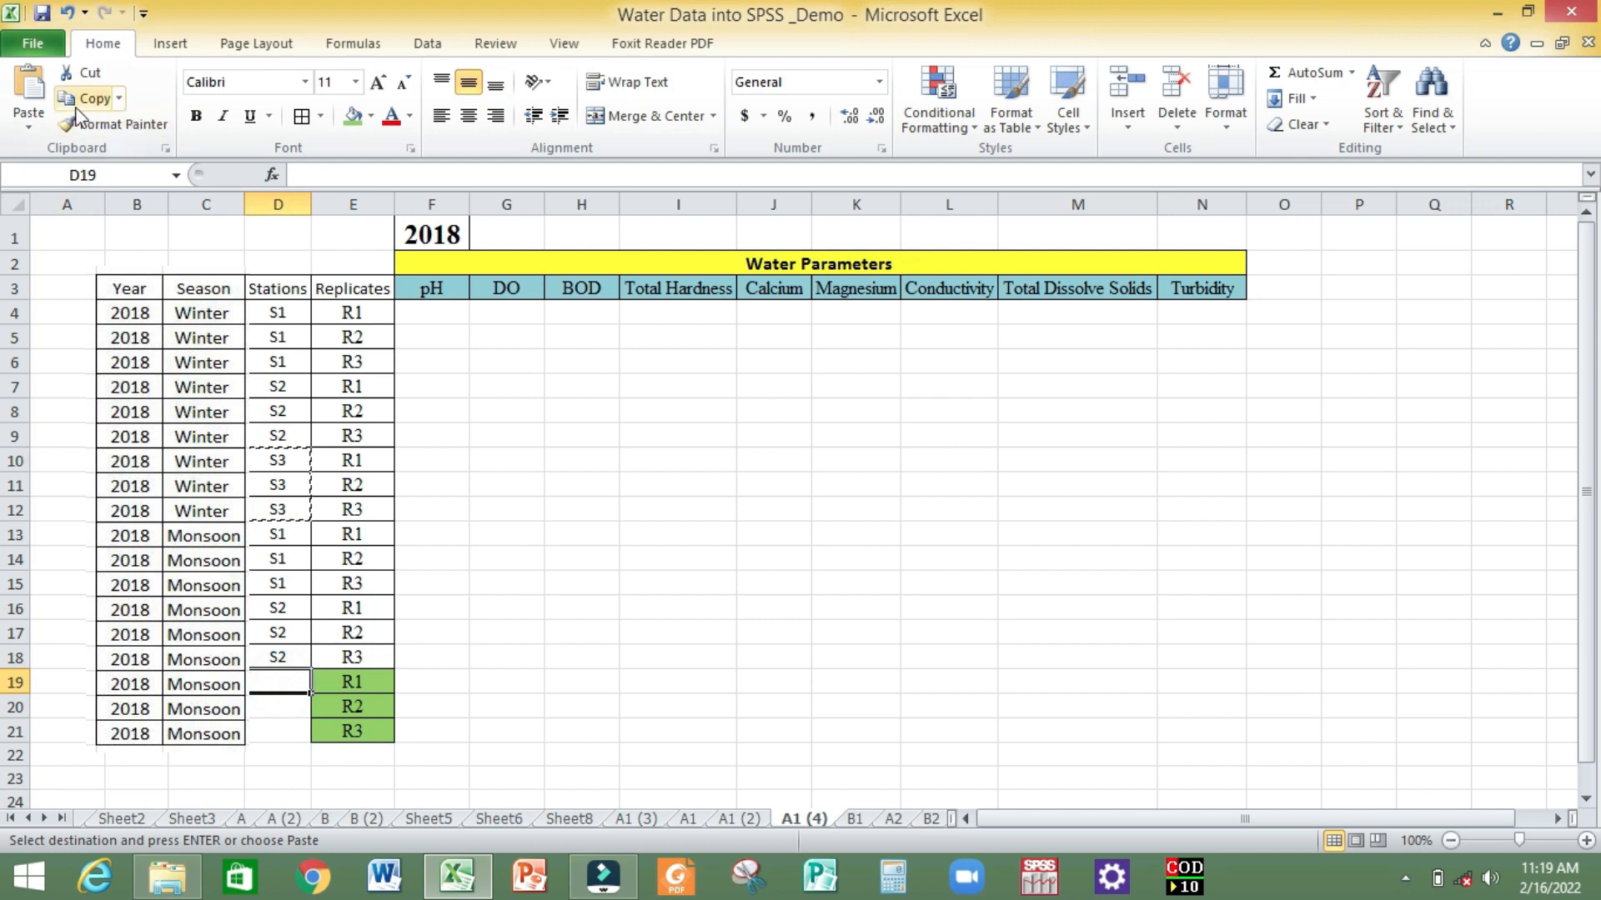
pyautogui.click(33, 100)
pyautogui.click(257, 777)
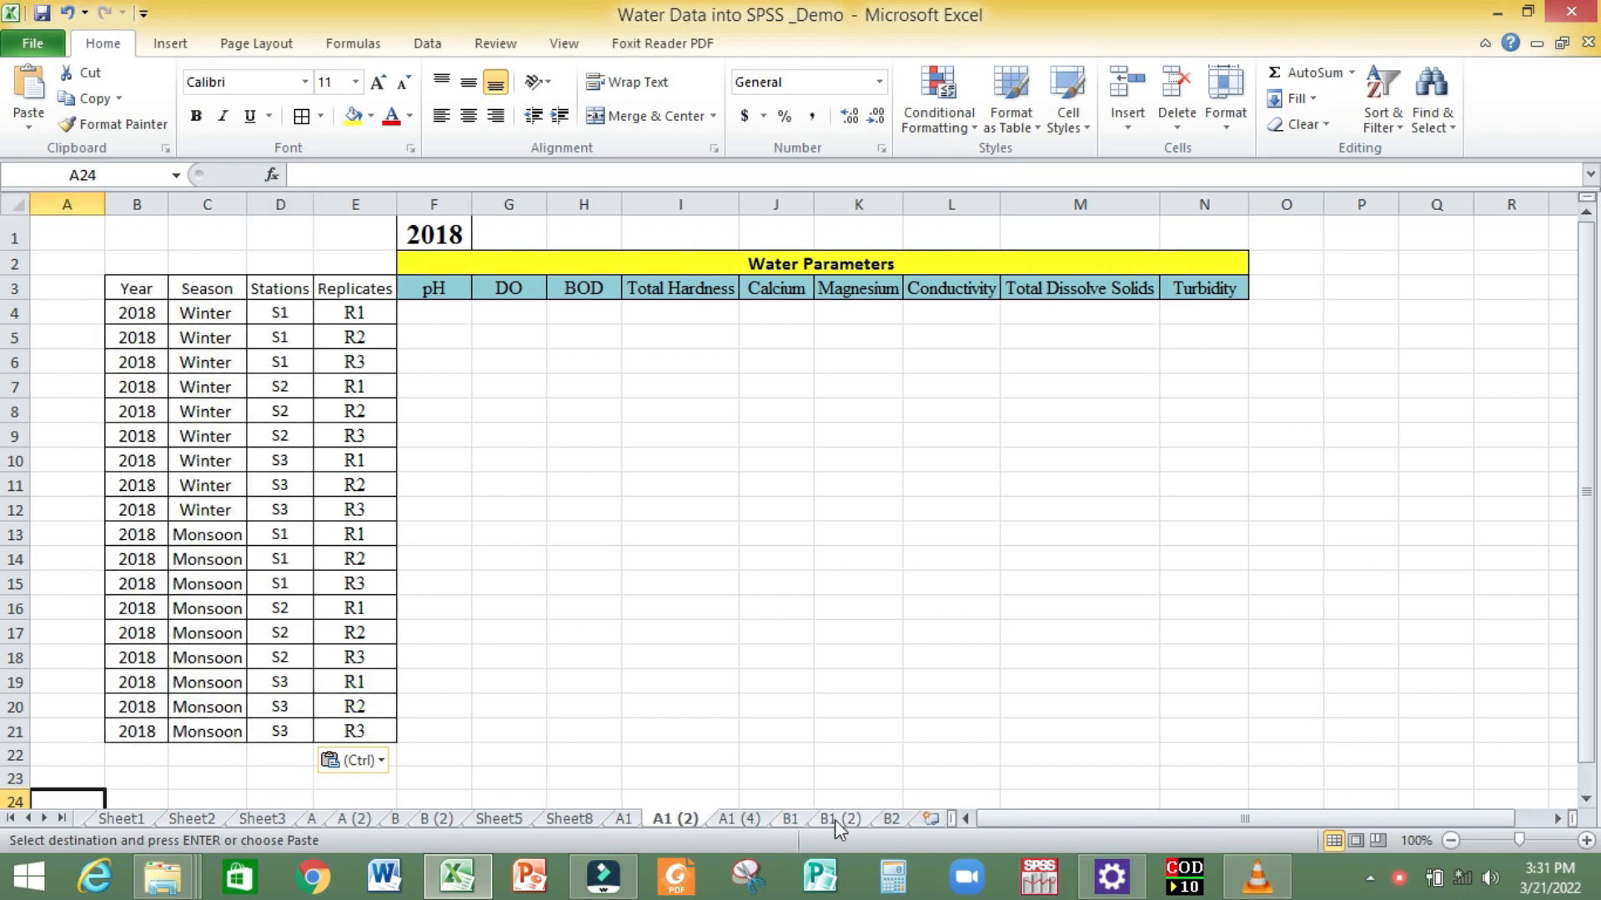
# Copy B4:E21 from sheet A1 (2) and paste it at B4 in the 2019 table on sheet B1 (2).
pyautogui.click(834, 819)
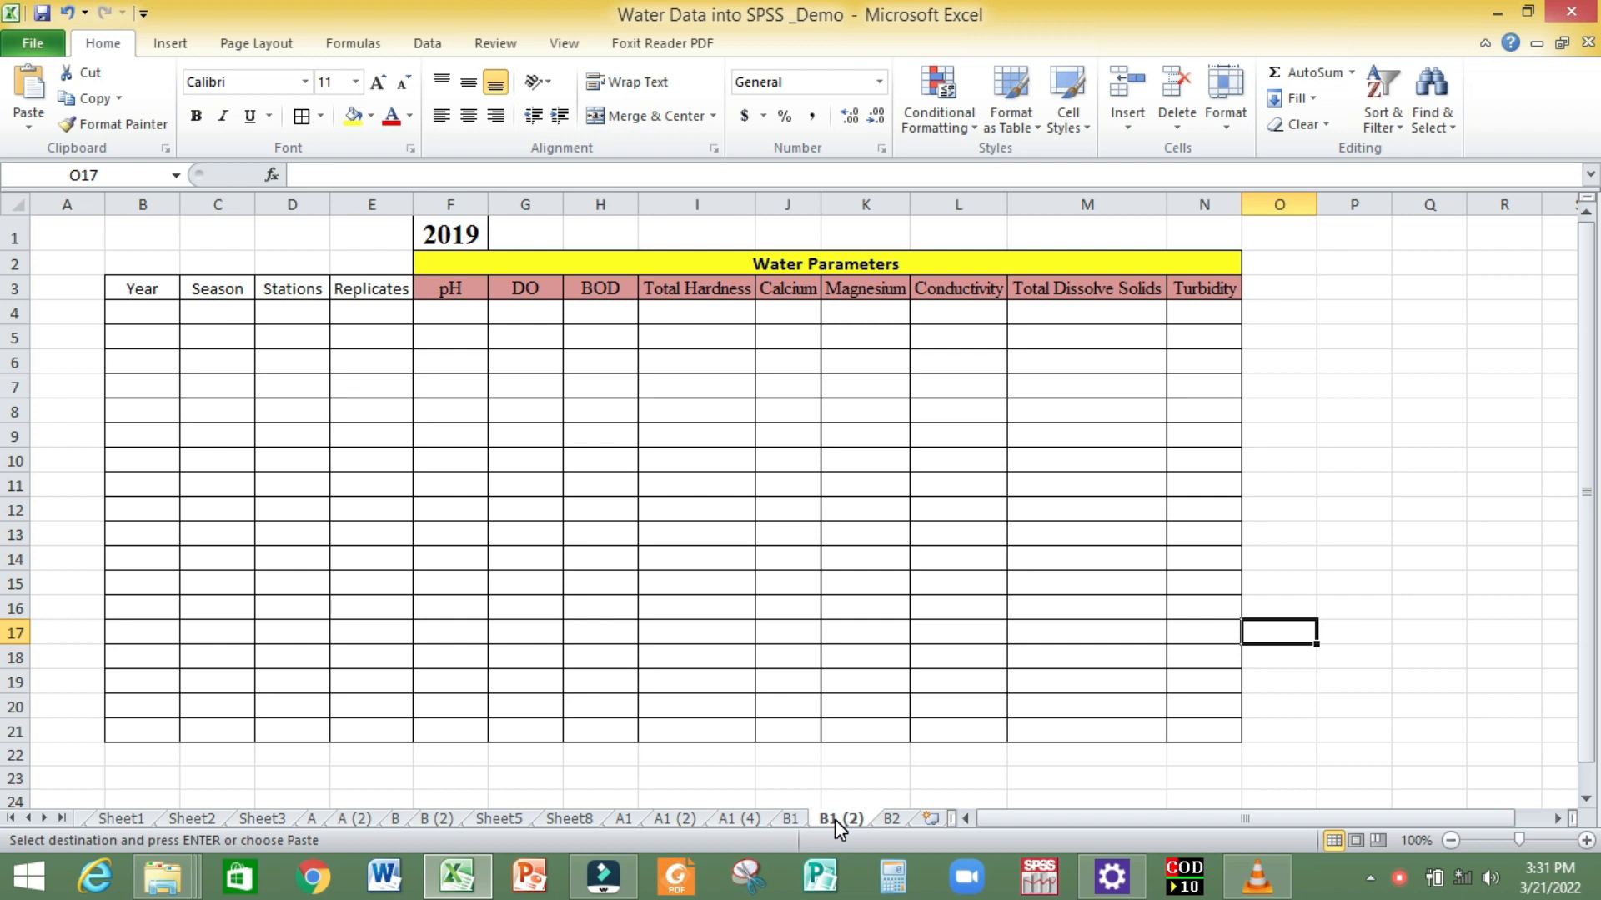
pyautogui.click(677, 819)
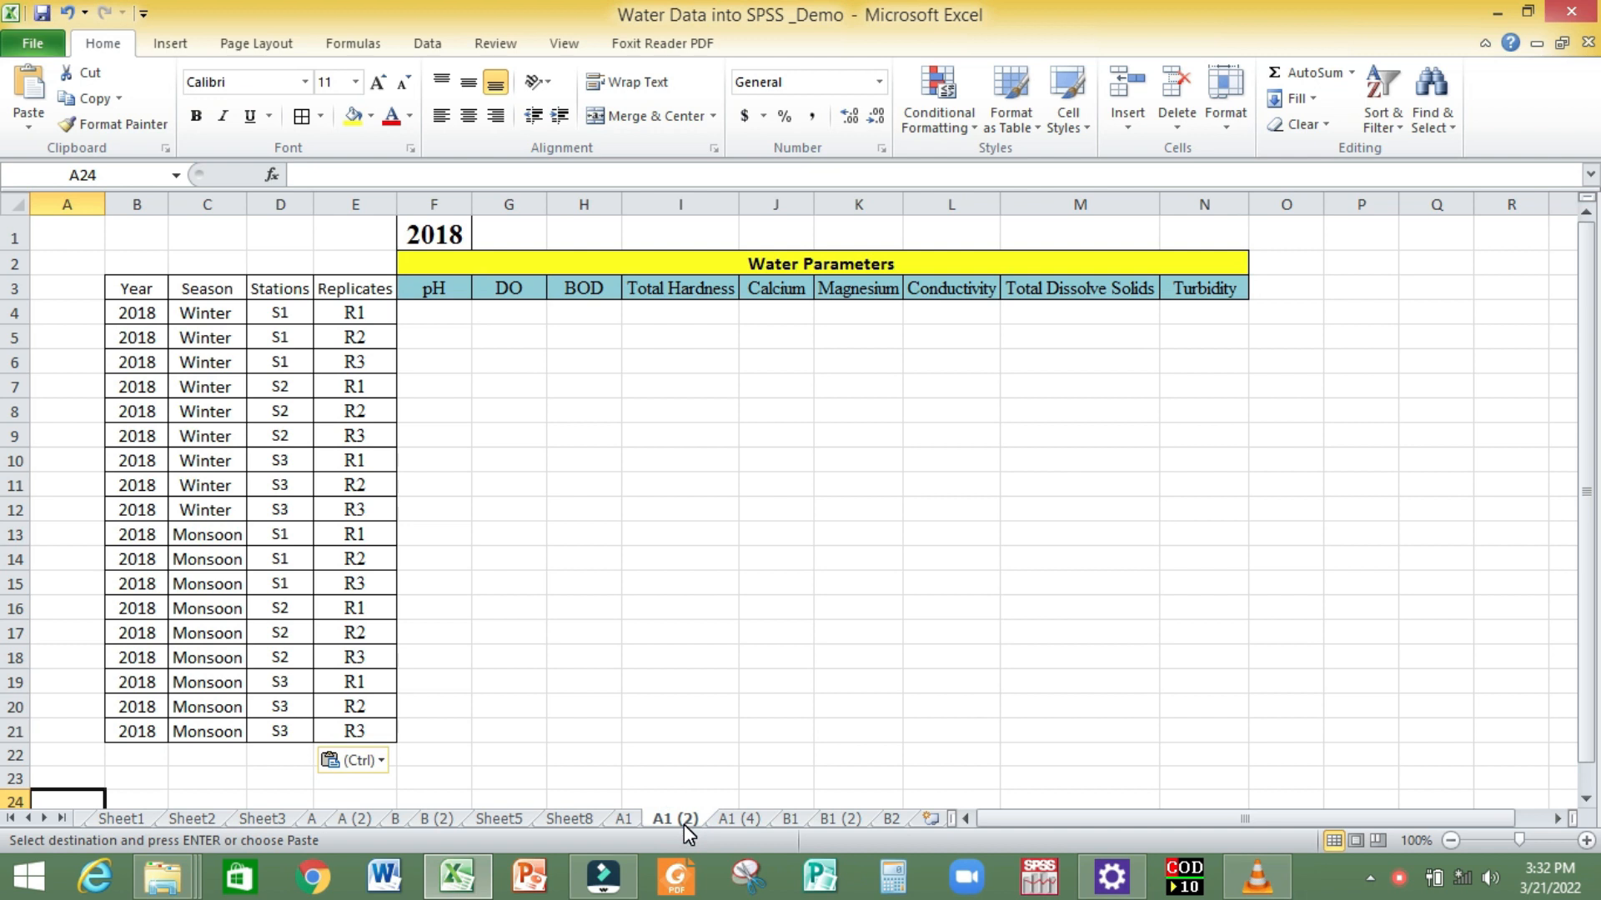
pyautogui.moveTo(117, 313); pyautogui.dragTo(368, 722)
pyautogui.rightClick(364, 708)
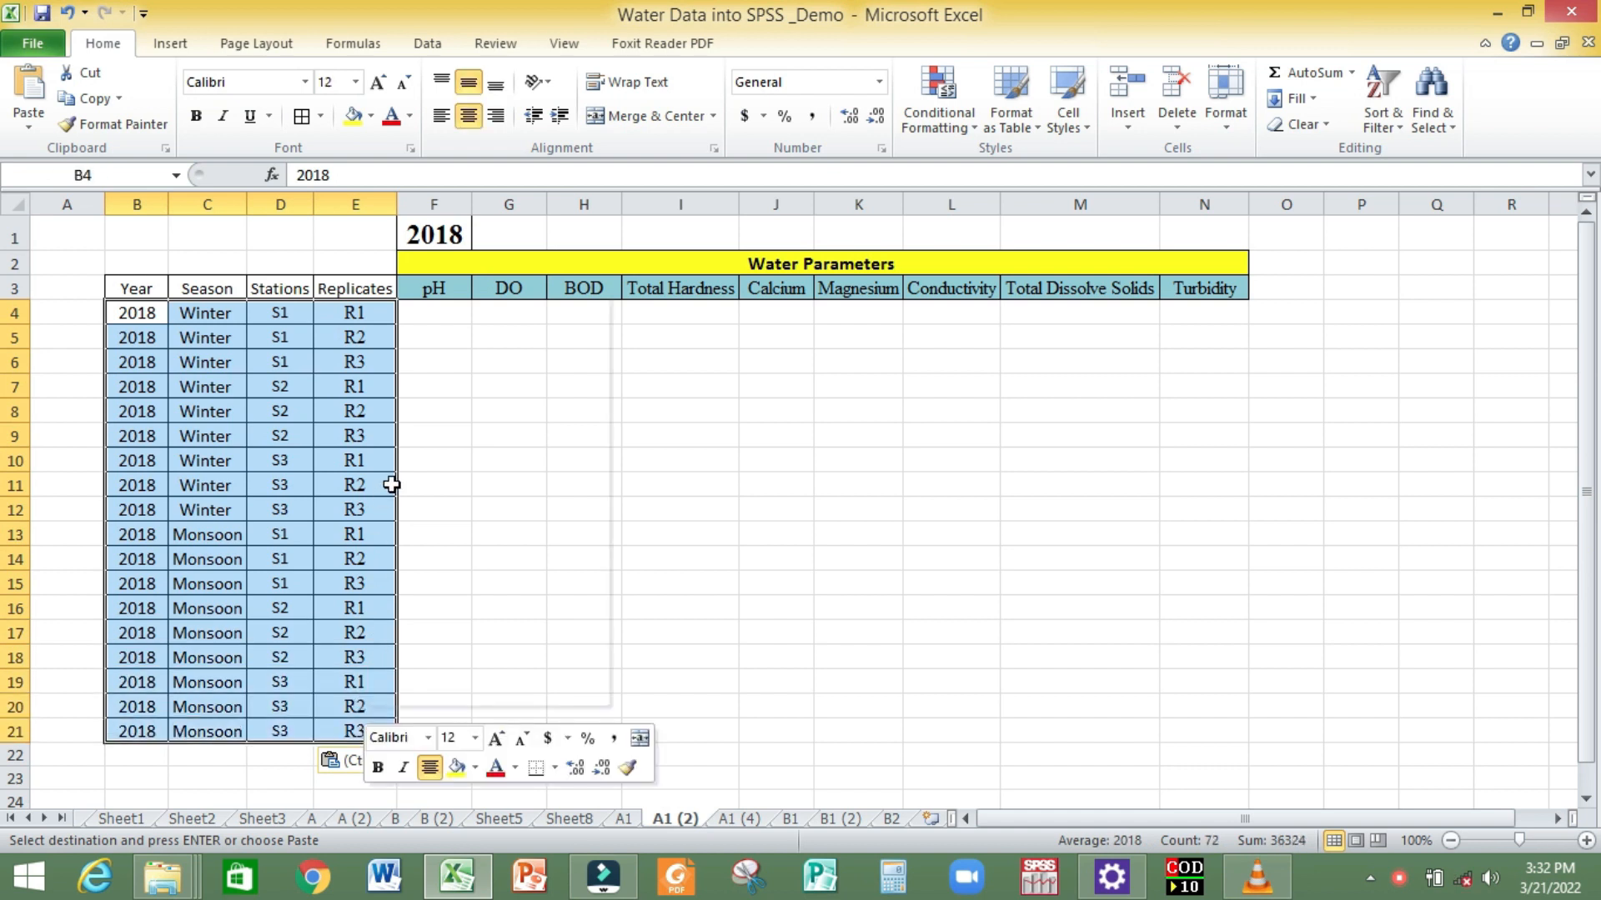
pyautogui.click(423, 332)
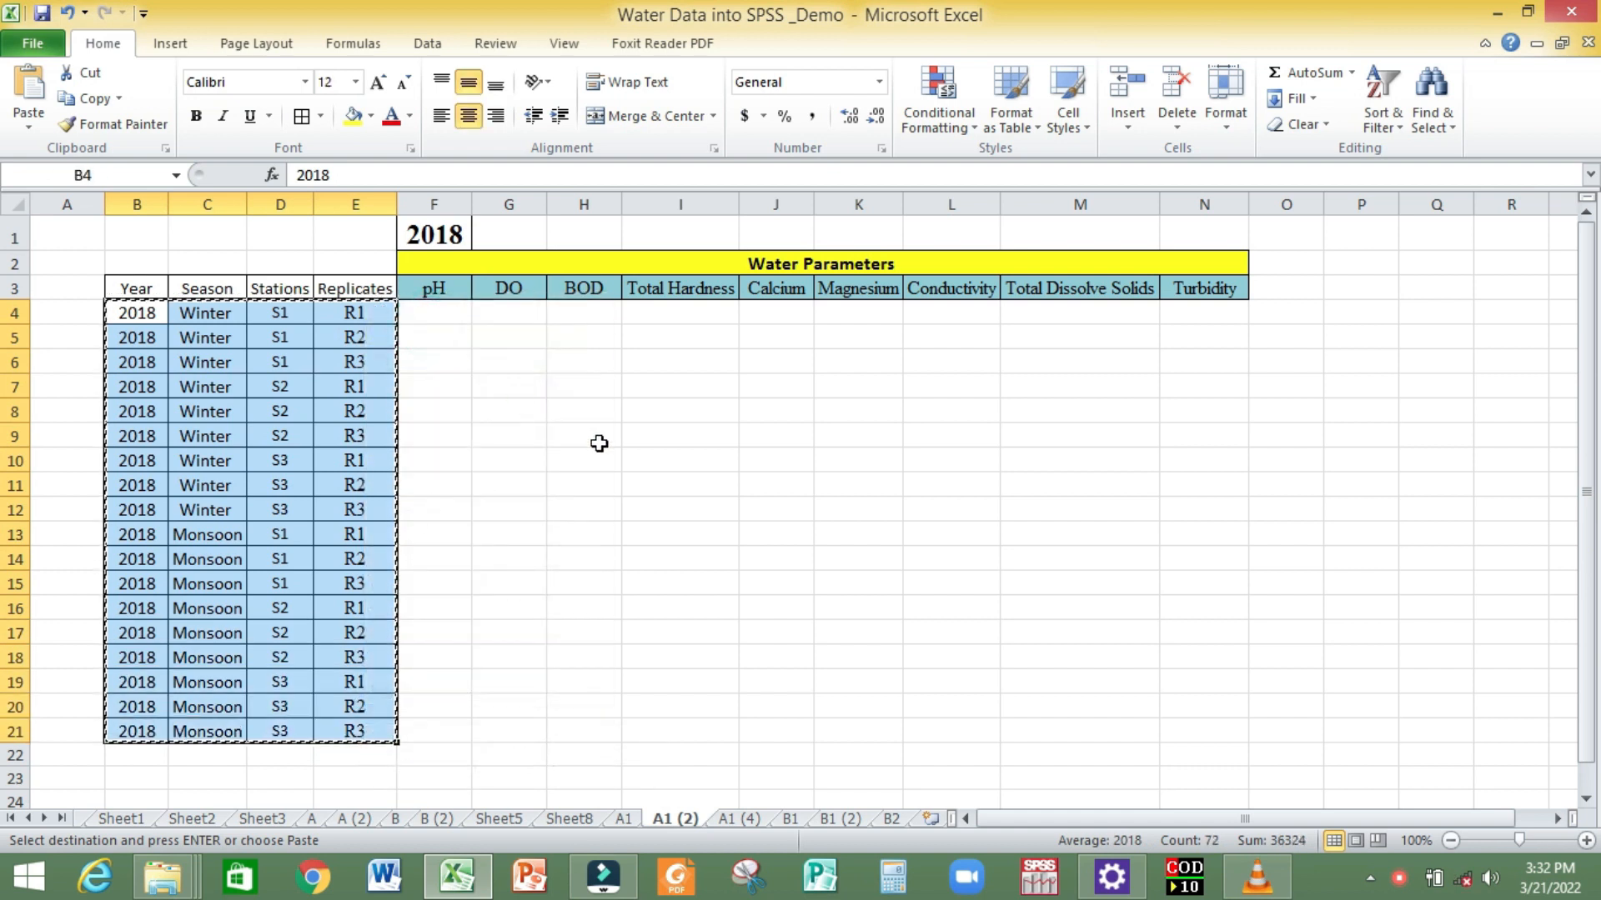
pyautogui.click(840, 818)
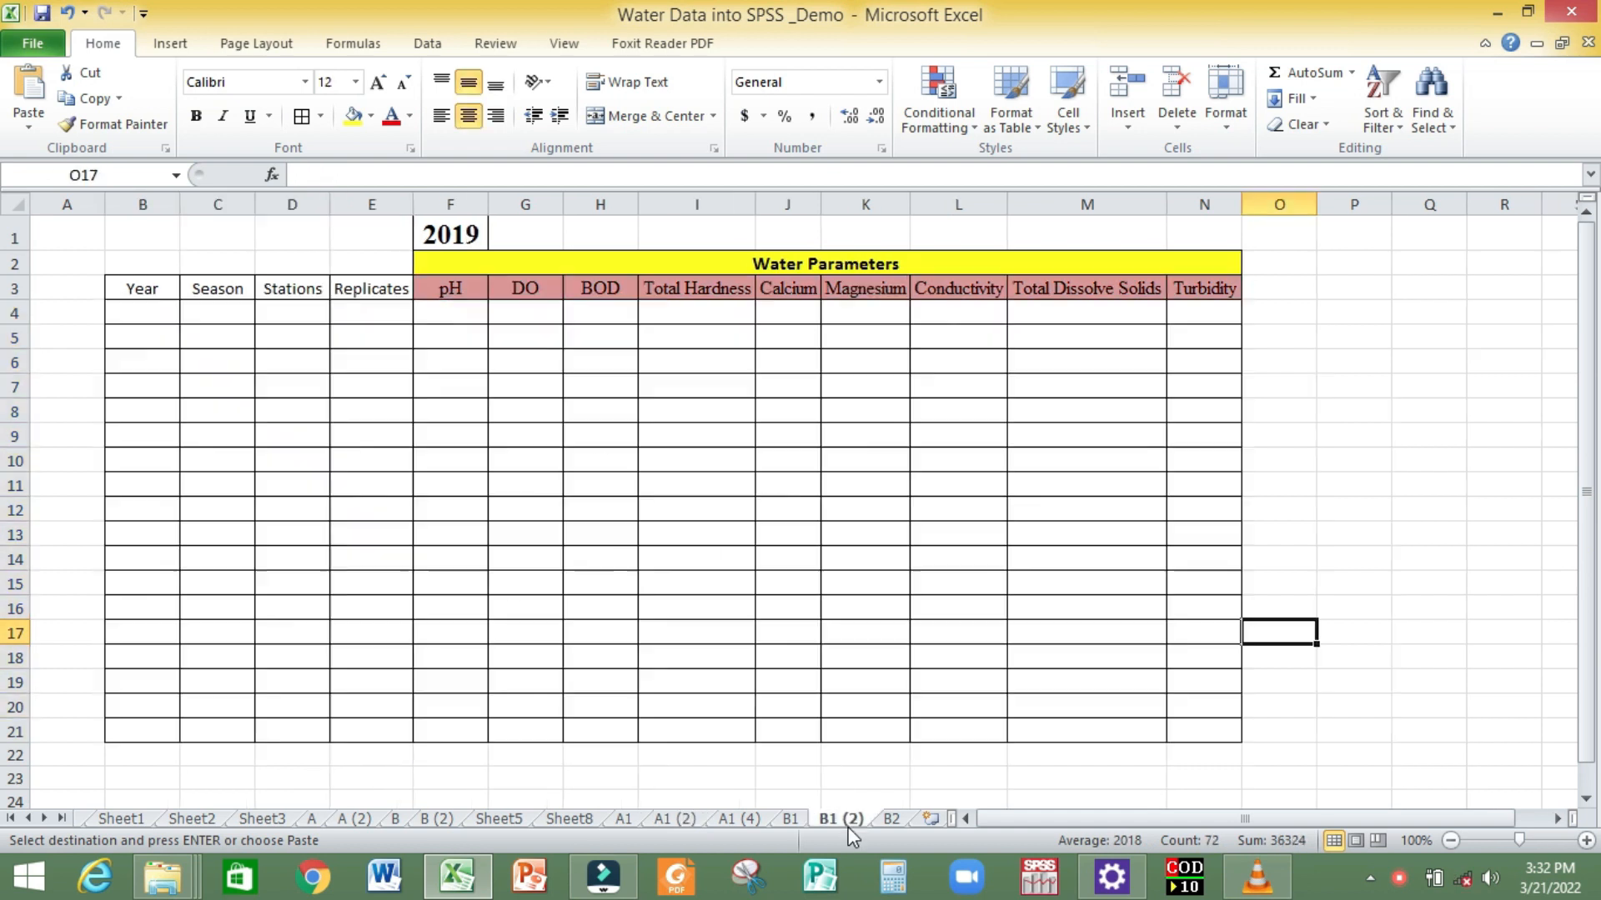
pyautogui.click(136, 314)
pyautogui.click(35, 109)
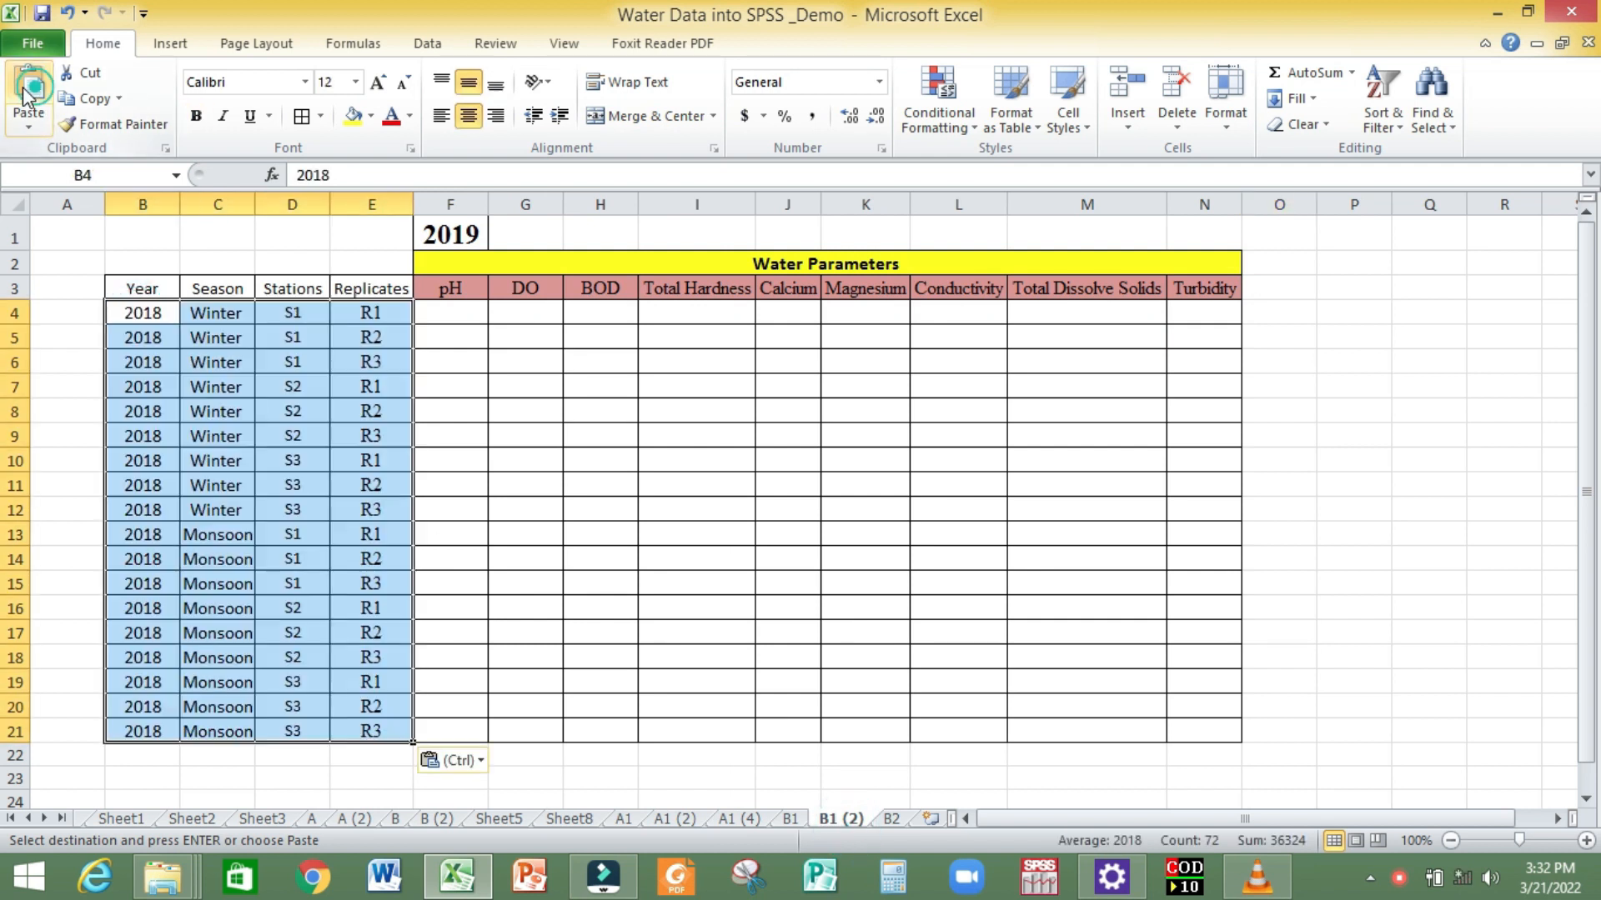
# Change the year in B4 to 2019 and fill it down the Year column to B21.
pyautogui.click(149, 314)
pyautogui.doubleClick(150, 314)
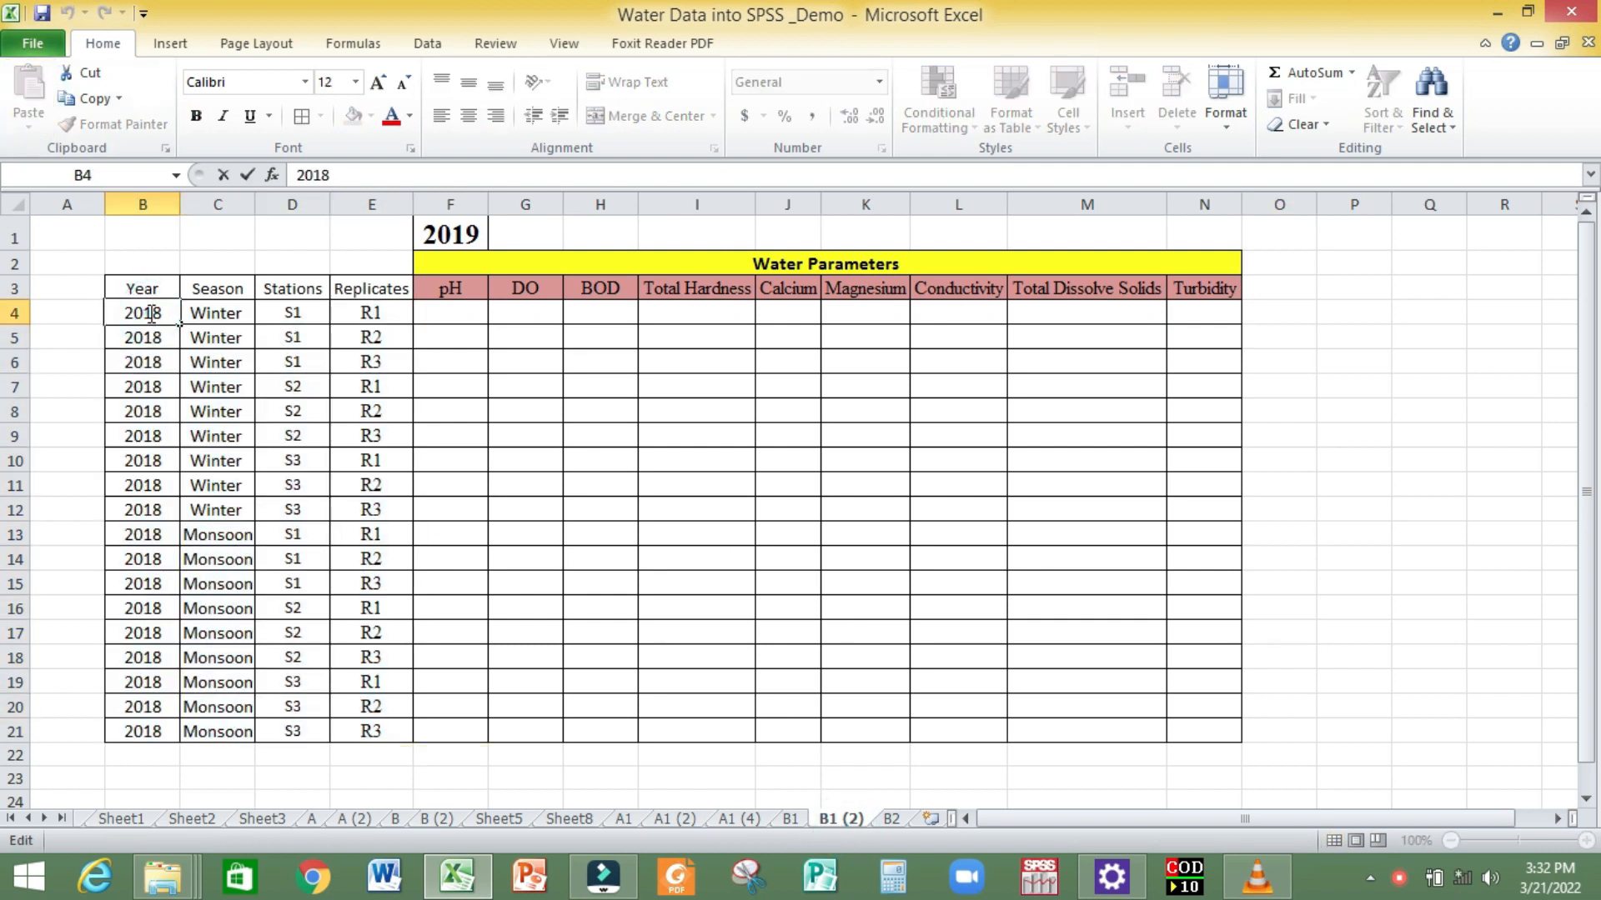
pyautogui.press('Delete')
pyautogui.write('9')
pyautogui.press('Return')
pyautogui.click(152, 315)
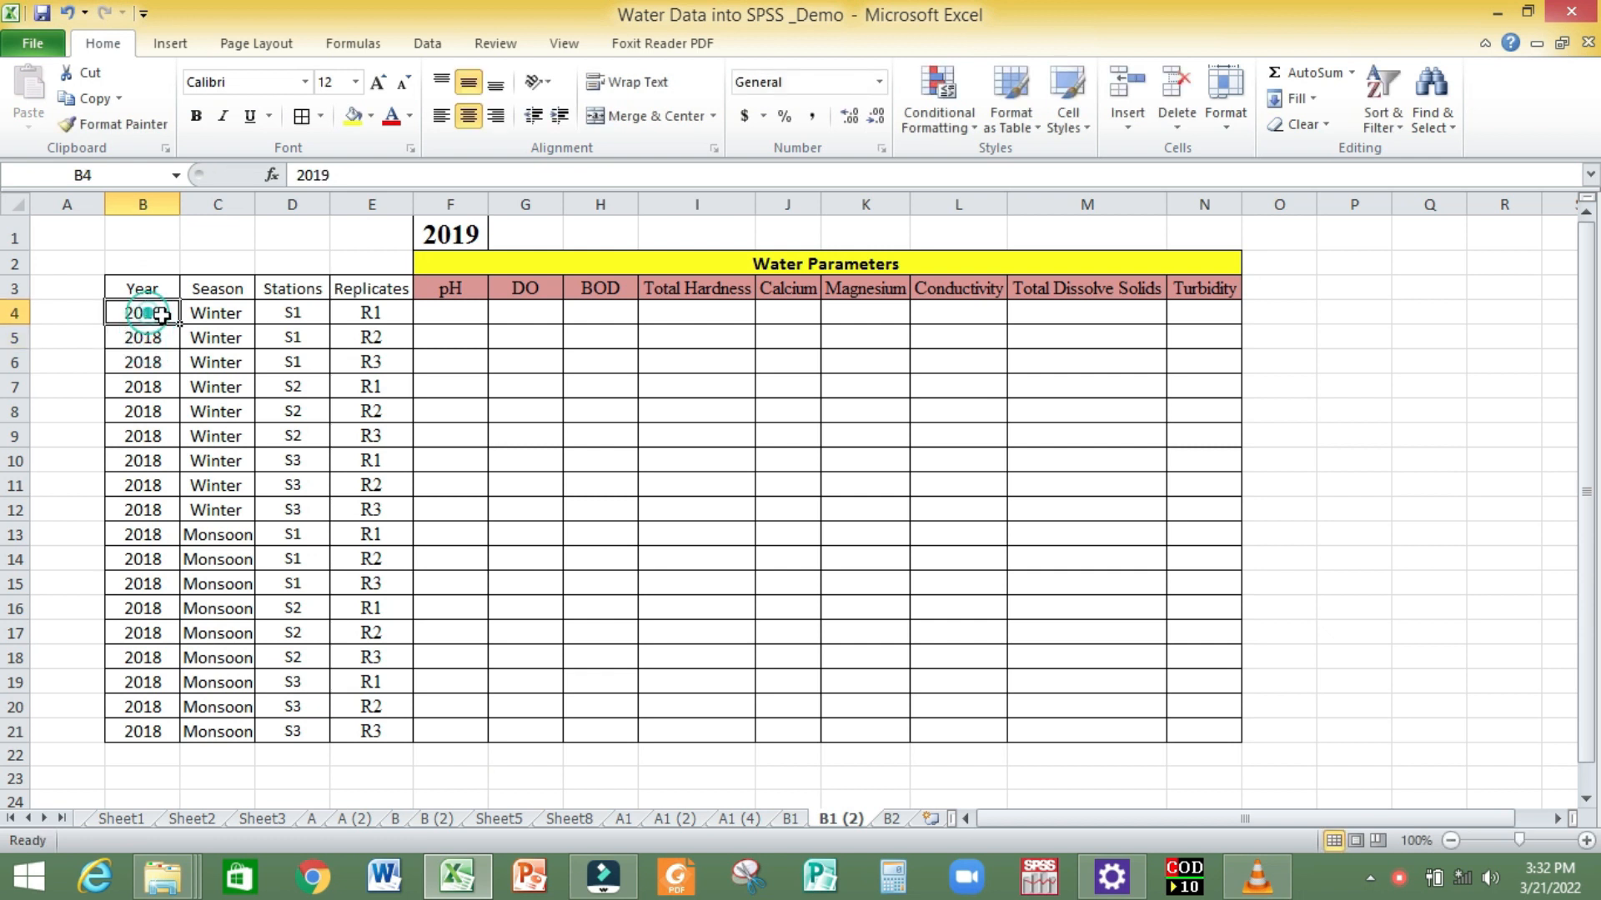
pyautogui.moveTo(178, 327); pyautogui.dragTo(178, 744)
pyautogui.click(79, 798)
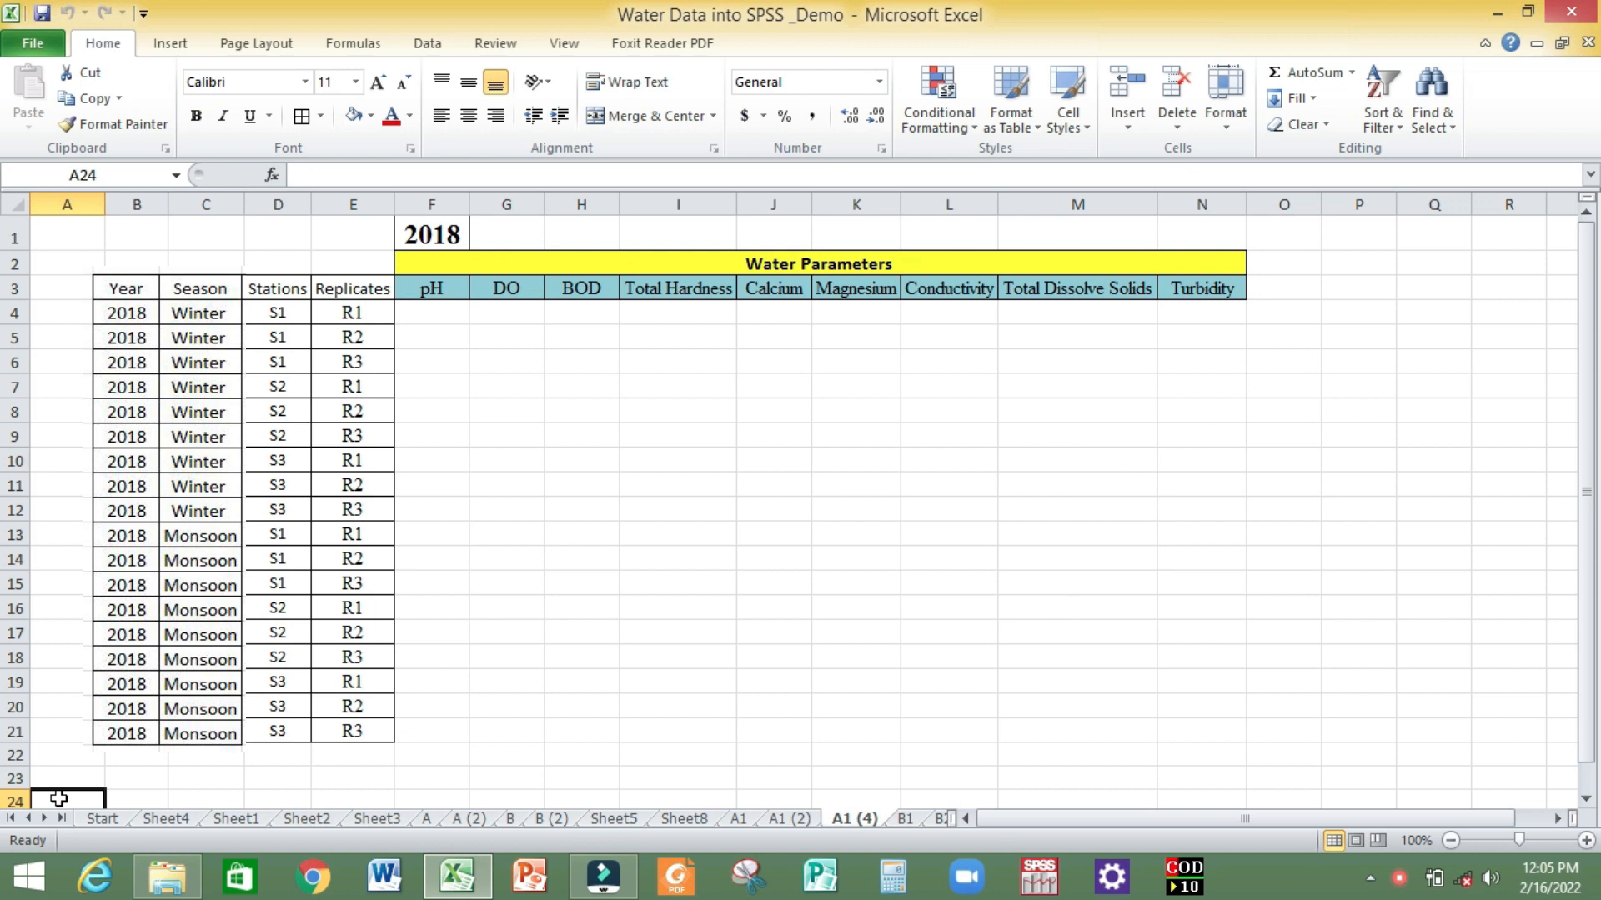
pyautogui.moveTo(433, 289); pyautogui.dragTo(1242, 733)
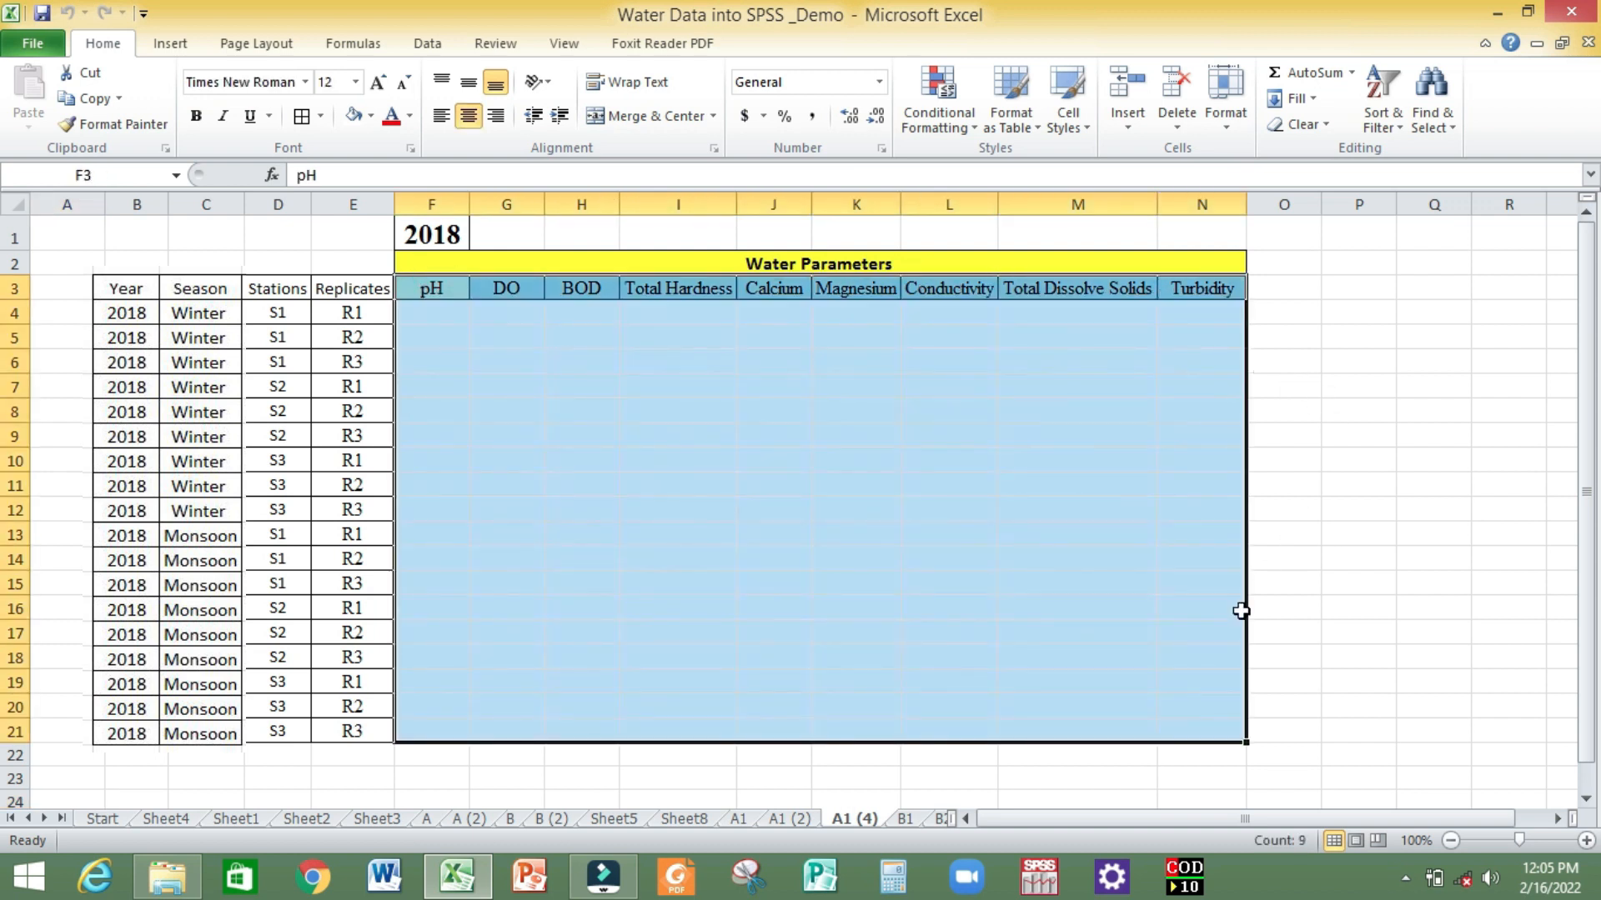
pyautogui.click(1177, 677)
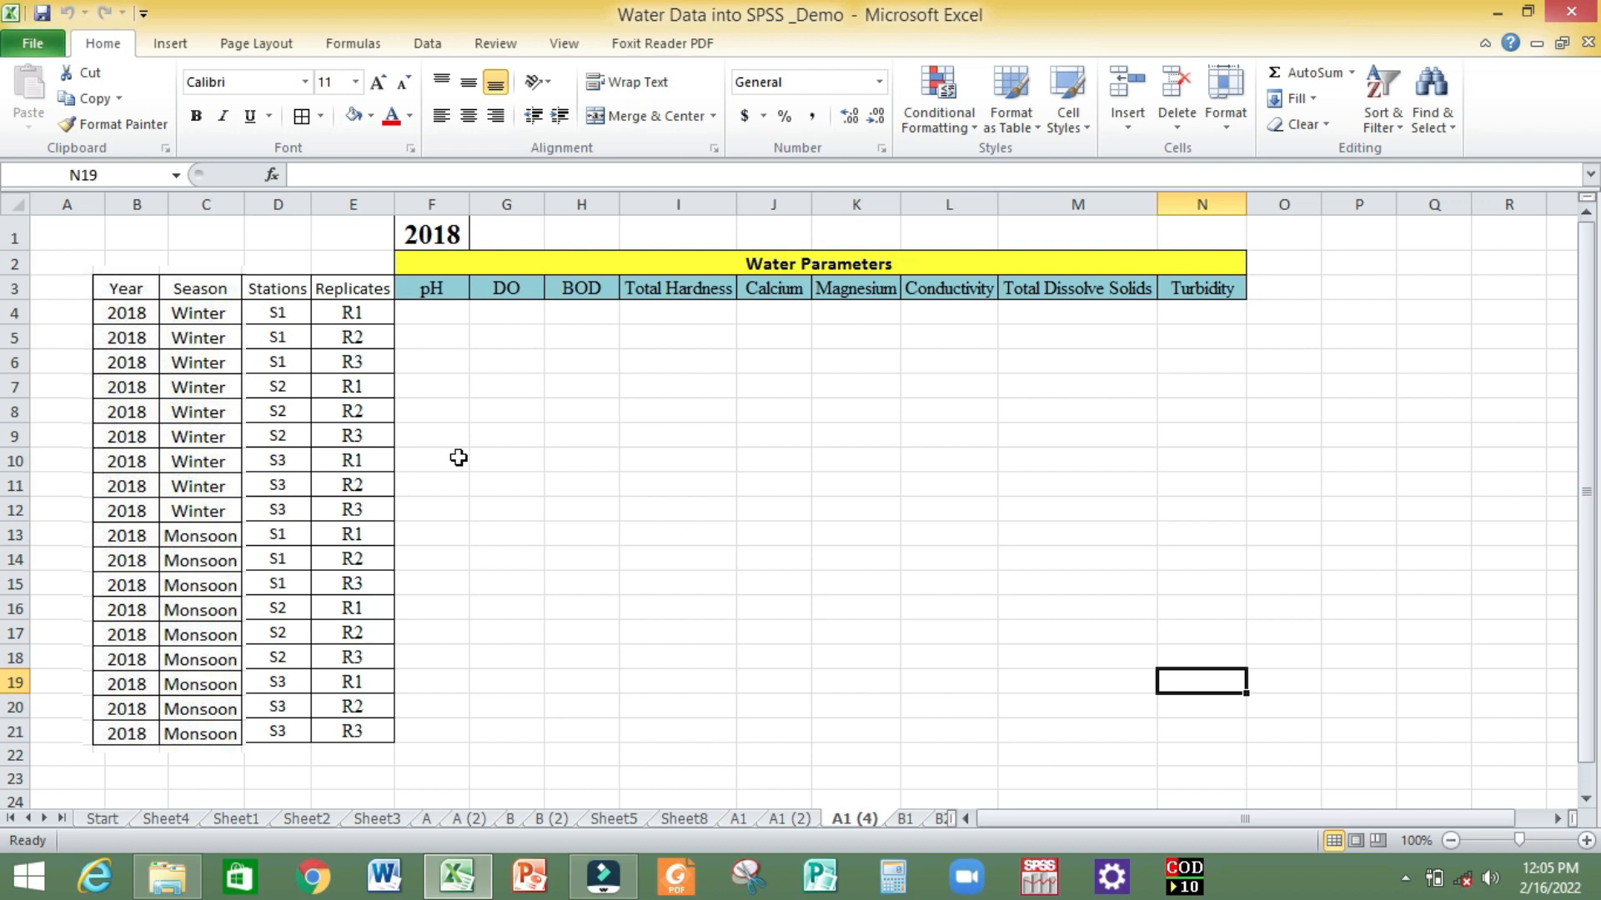
# On sheet A (2), delete the entire blank row 11 between the winter Station 1 and Station 2 data.
pyautogui.moveTo(431, 313); pyautogui.dragTo(1197, 732)
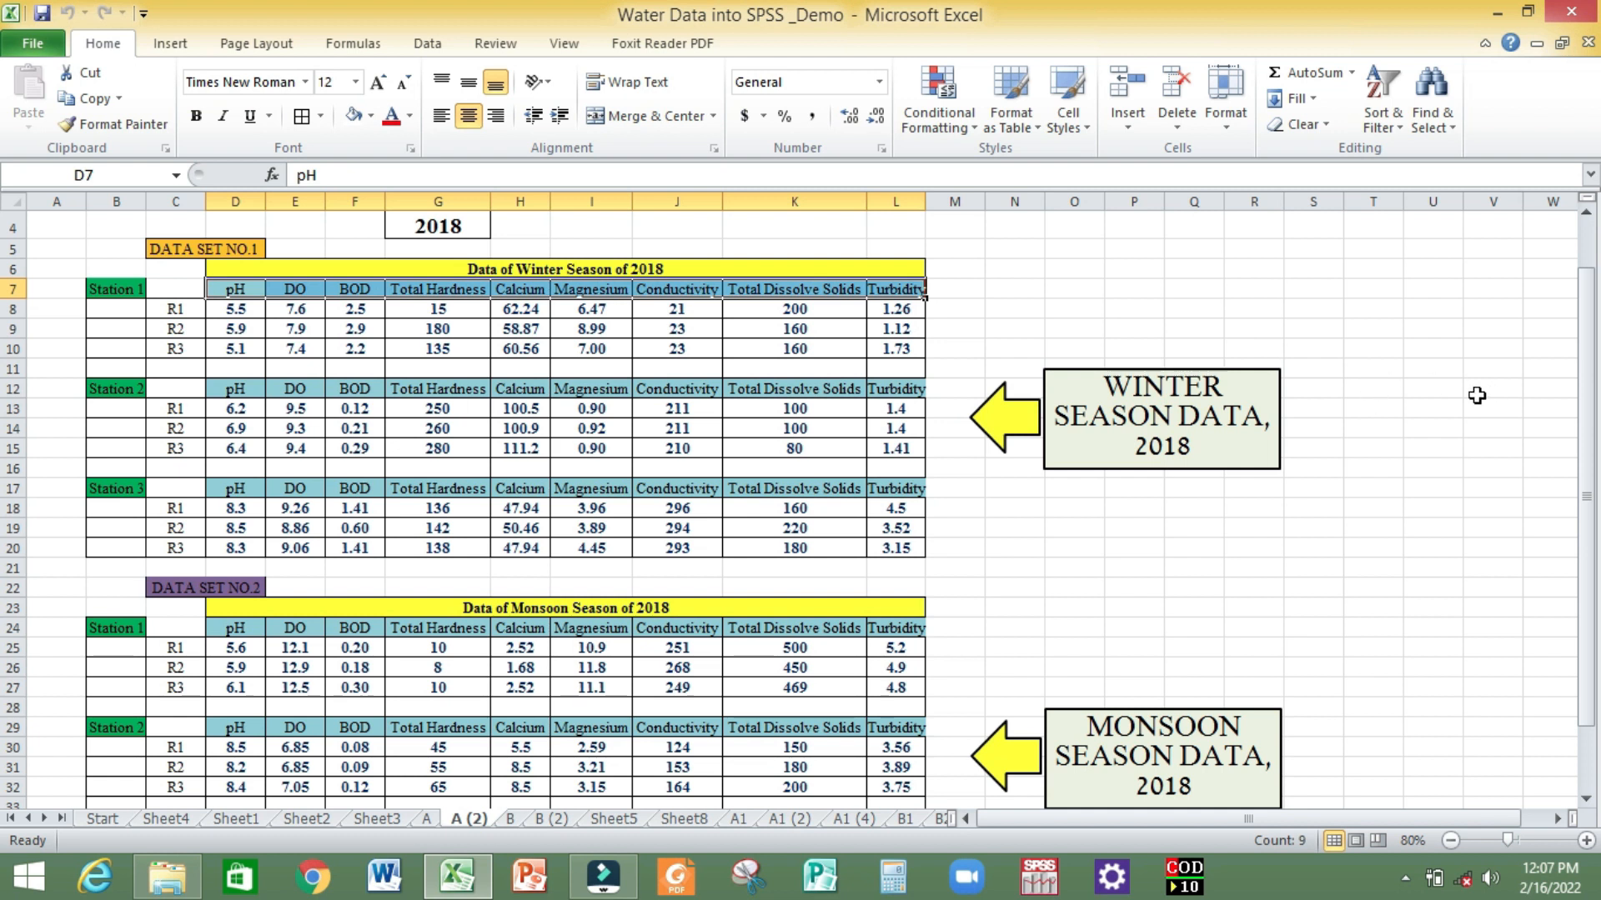
pyautogui.moveTo(63, 367); pyautogui.dragTo(960, 378)
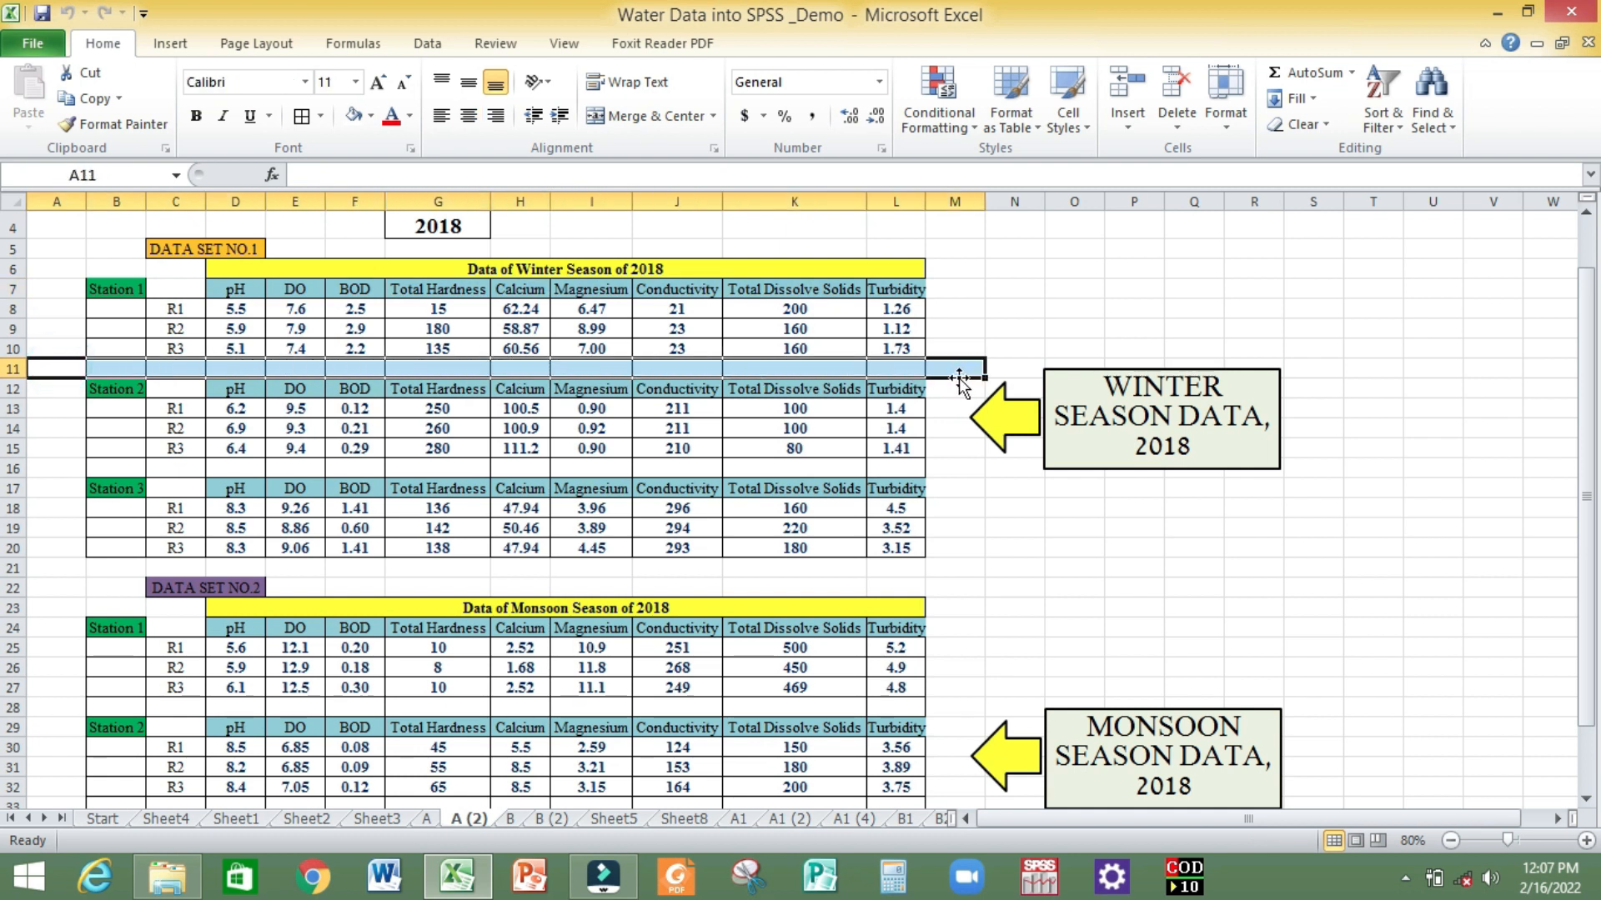
pyautogui.rightClick(956, 373)
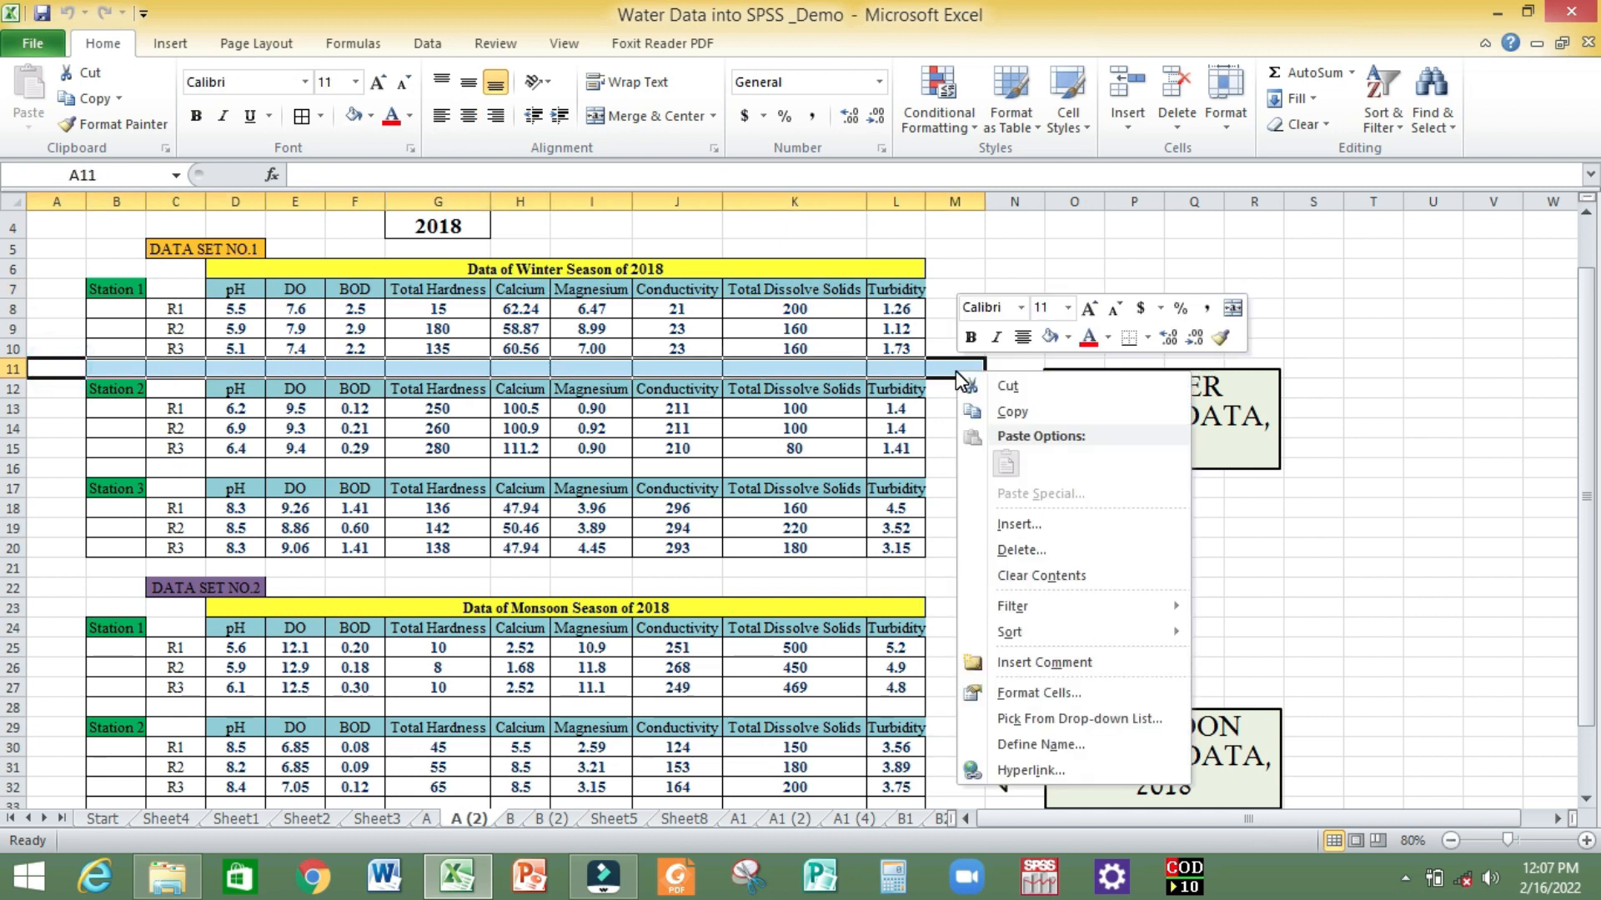
pyautogui.click(1021, 550)
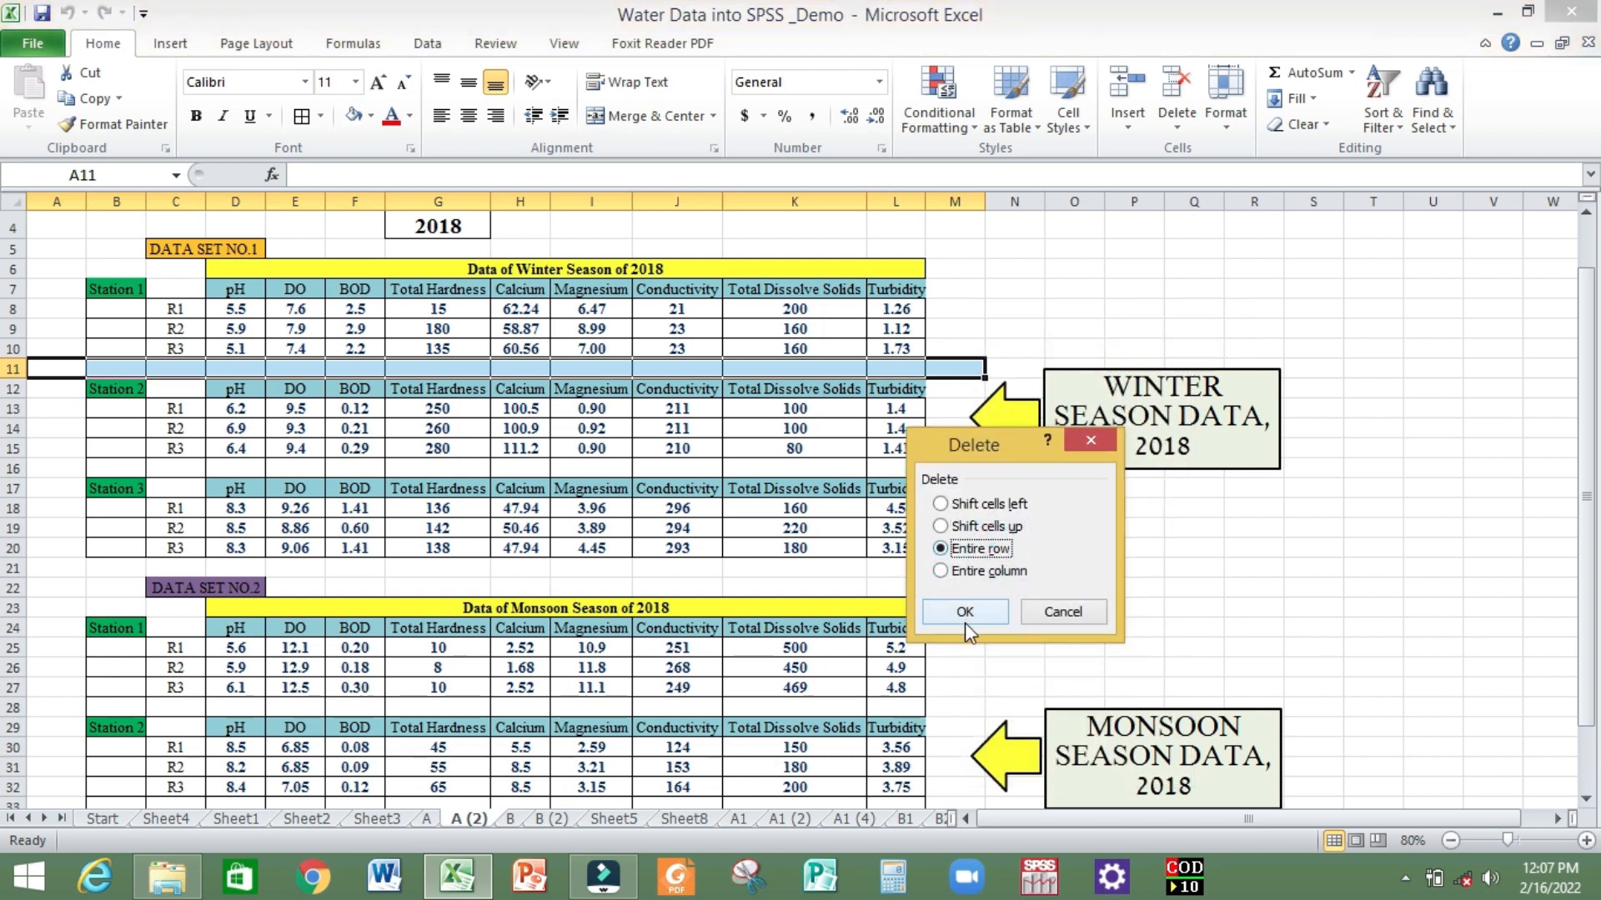
pyautogui.click(964, 617)
# Delete the entire Station 2 header row 11 so the winter replicates of Stations 1 and 2 run together.
pyautogui.moveTo(59, 371); pyautogui.dragTo(908, 369)
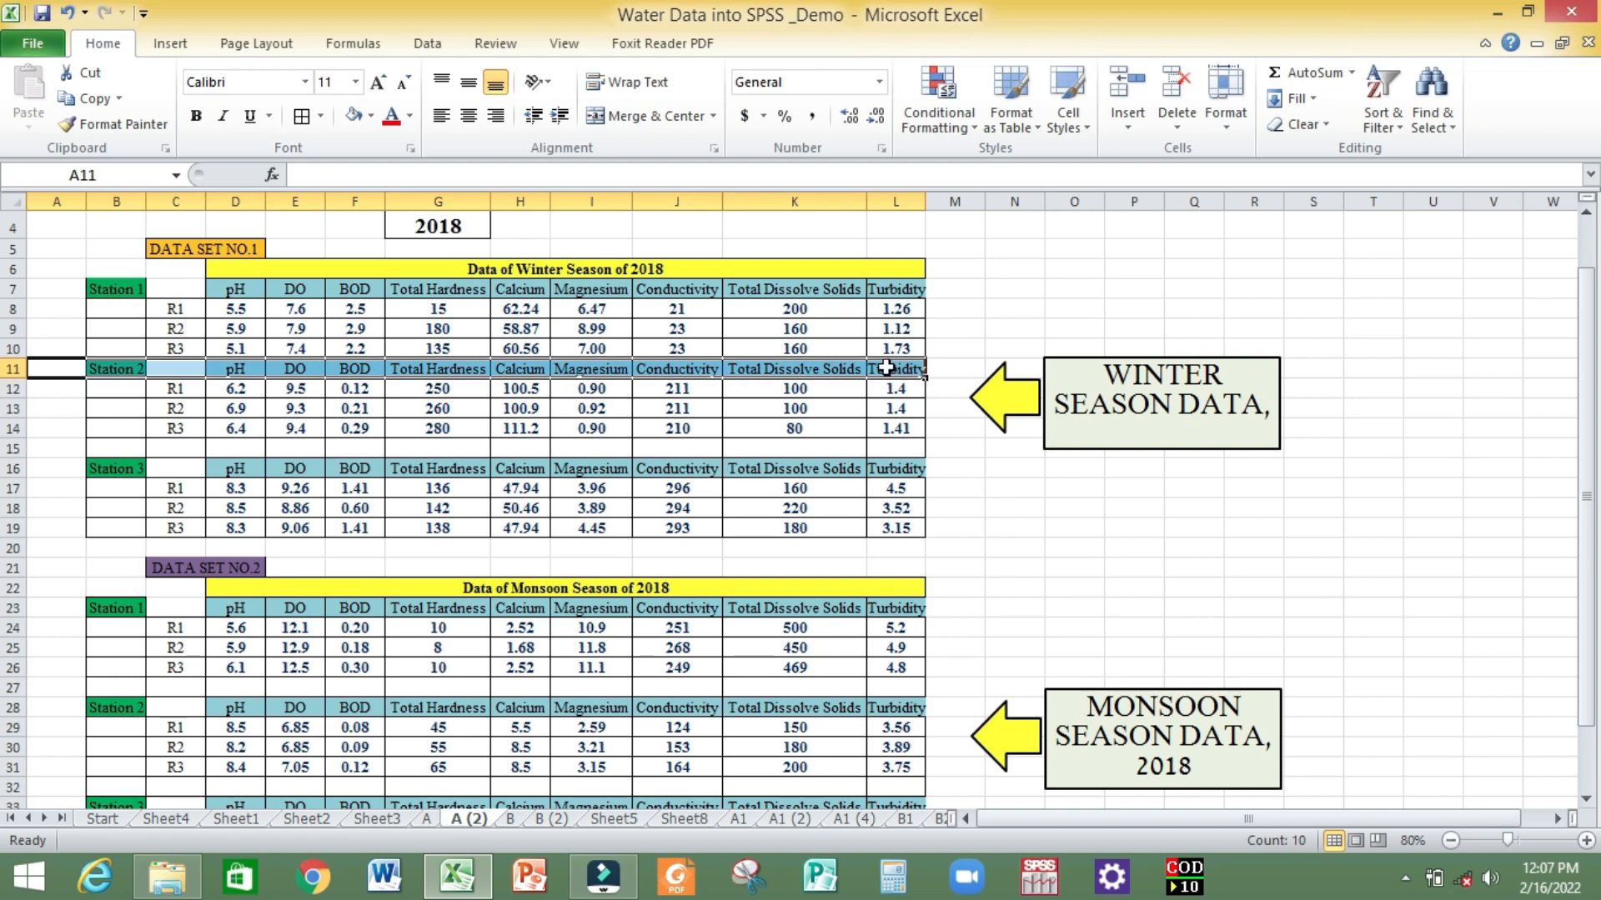
pyautogui.rightClick(886, 368)
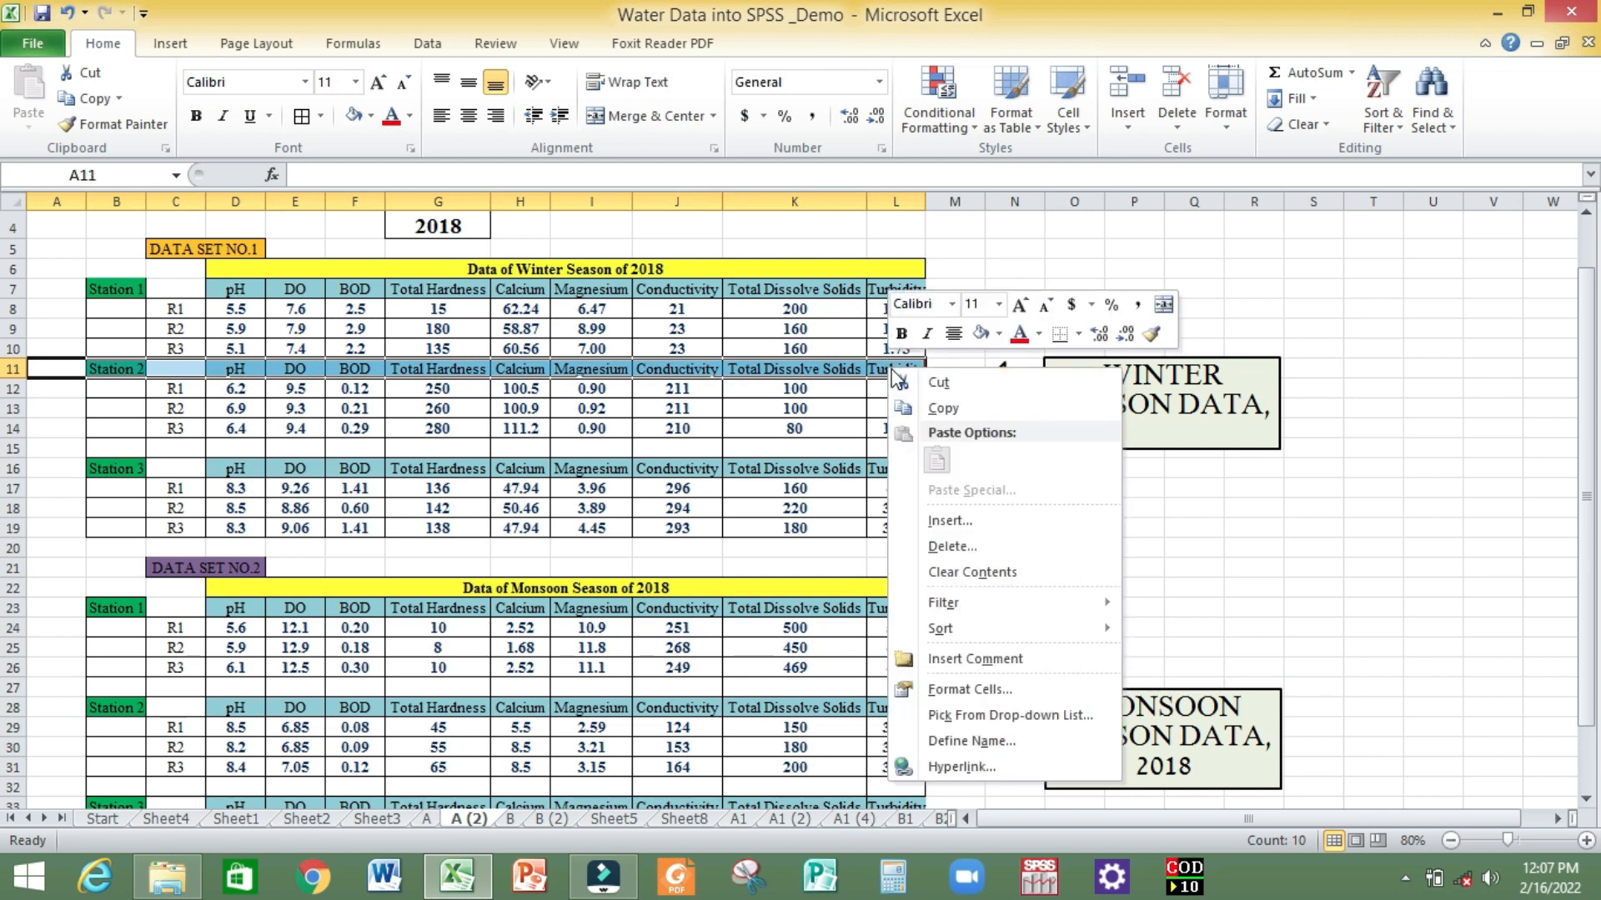
pyautogui.click(961, 550)
pyautogui.click(948, 541)
pyautogui.click(909, 604)
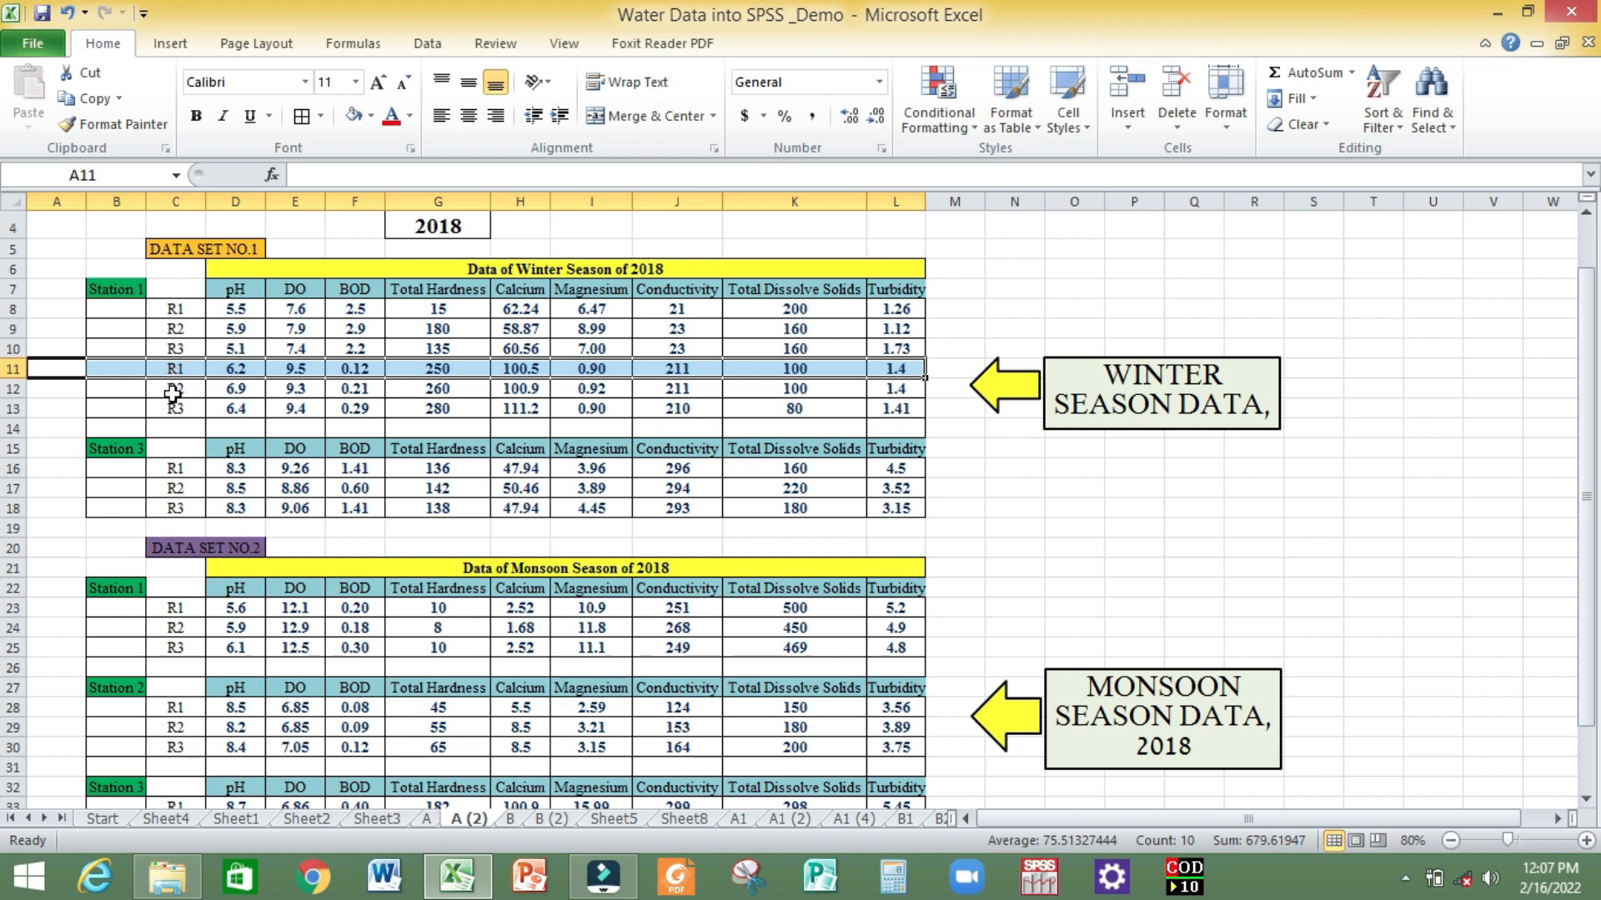
# Delete the entire rows 14 and 15, the blank row and Station 3 header in the winter data.
pyautogui.moveTo(117, 427); pyautogui.dragTo(894, 451)
pyautogui.rightClick(895, 451)
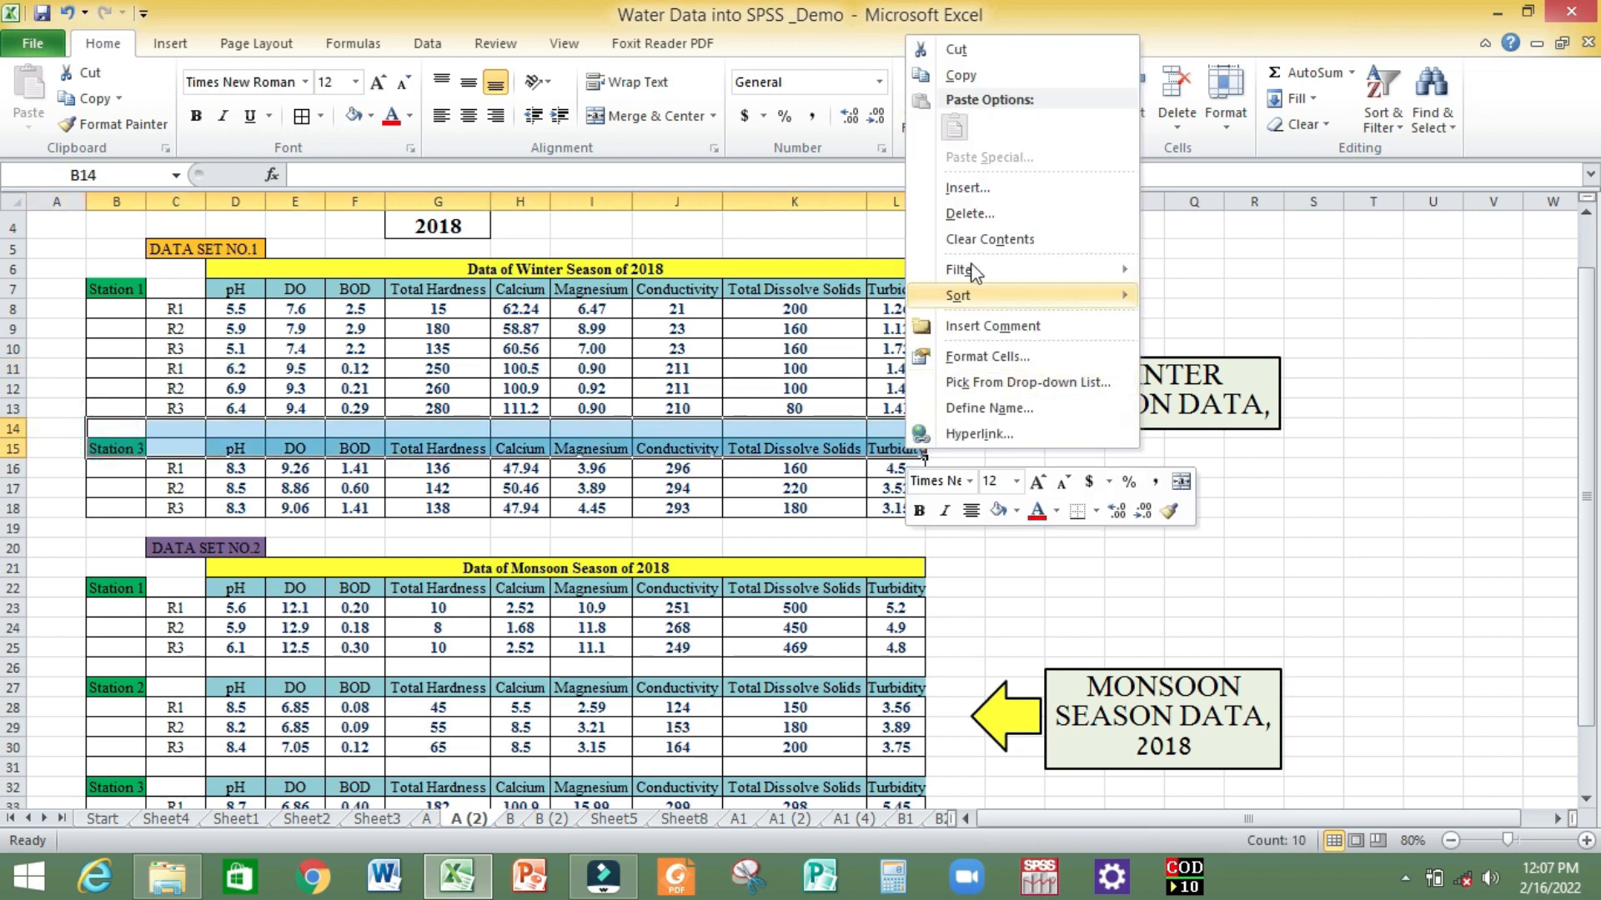
pyautogui.click(963, 213)
pyautogui.click(917, 215)
pyautogui.click(913, 276)
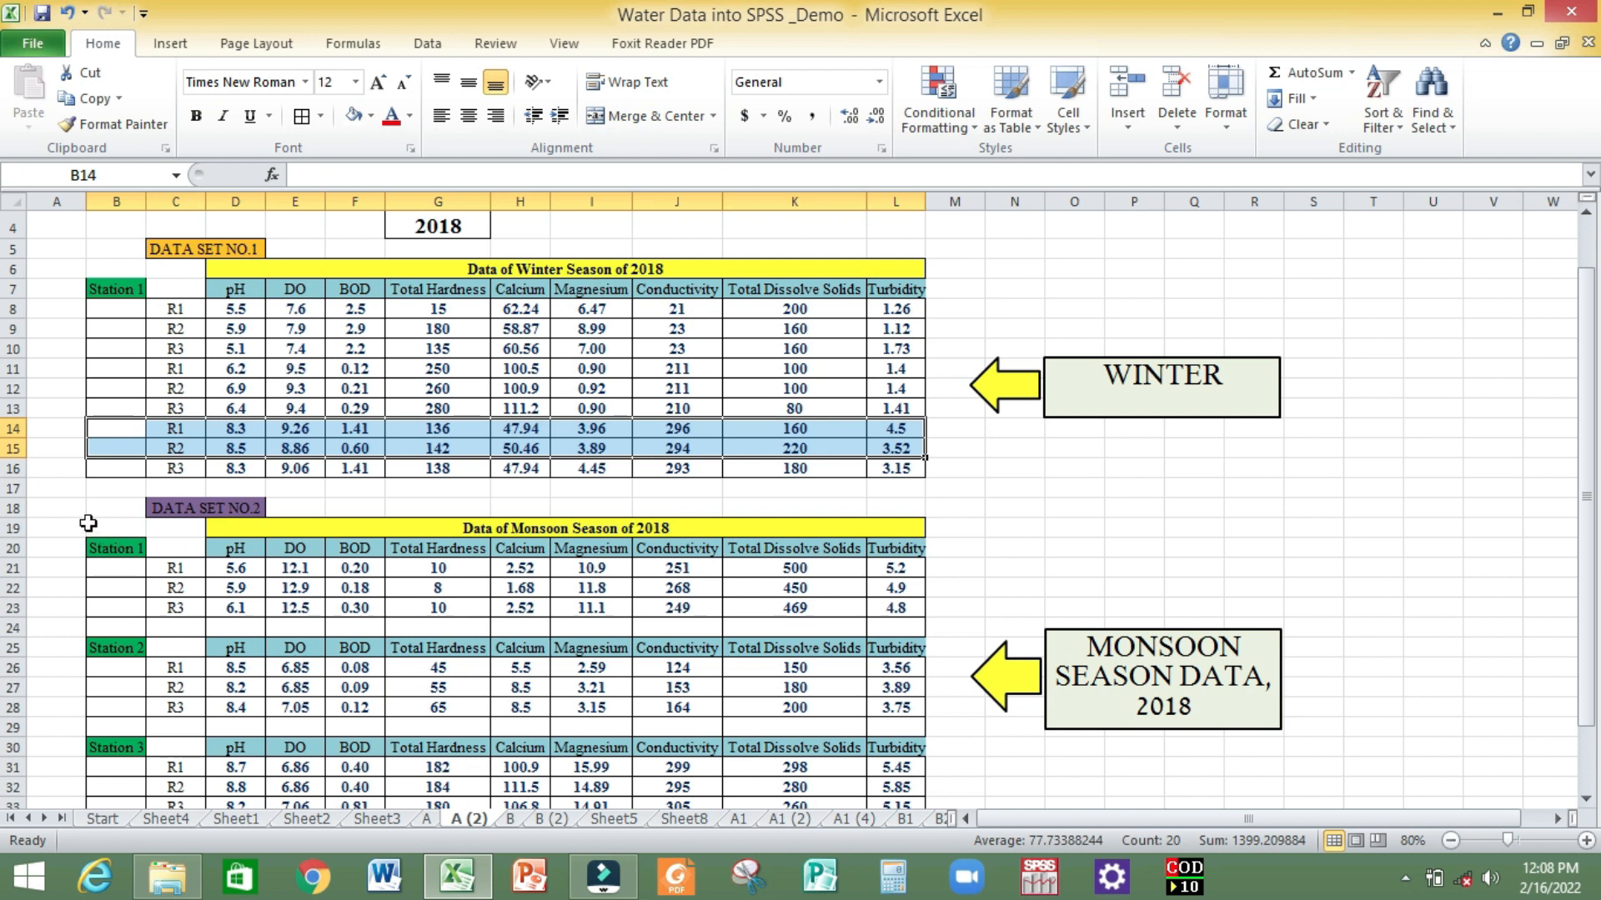
# Delete the entire rows 17 to 20 holding the blank row, DATA SET NO.2 label, Monsoon title and Station 1 header.
pyautogui.moveTo(92, 485); pyautogui.dragTo(932, 560)
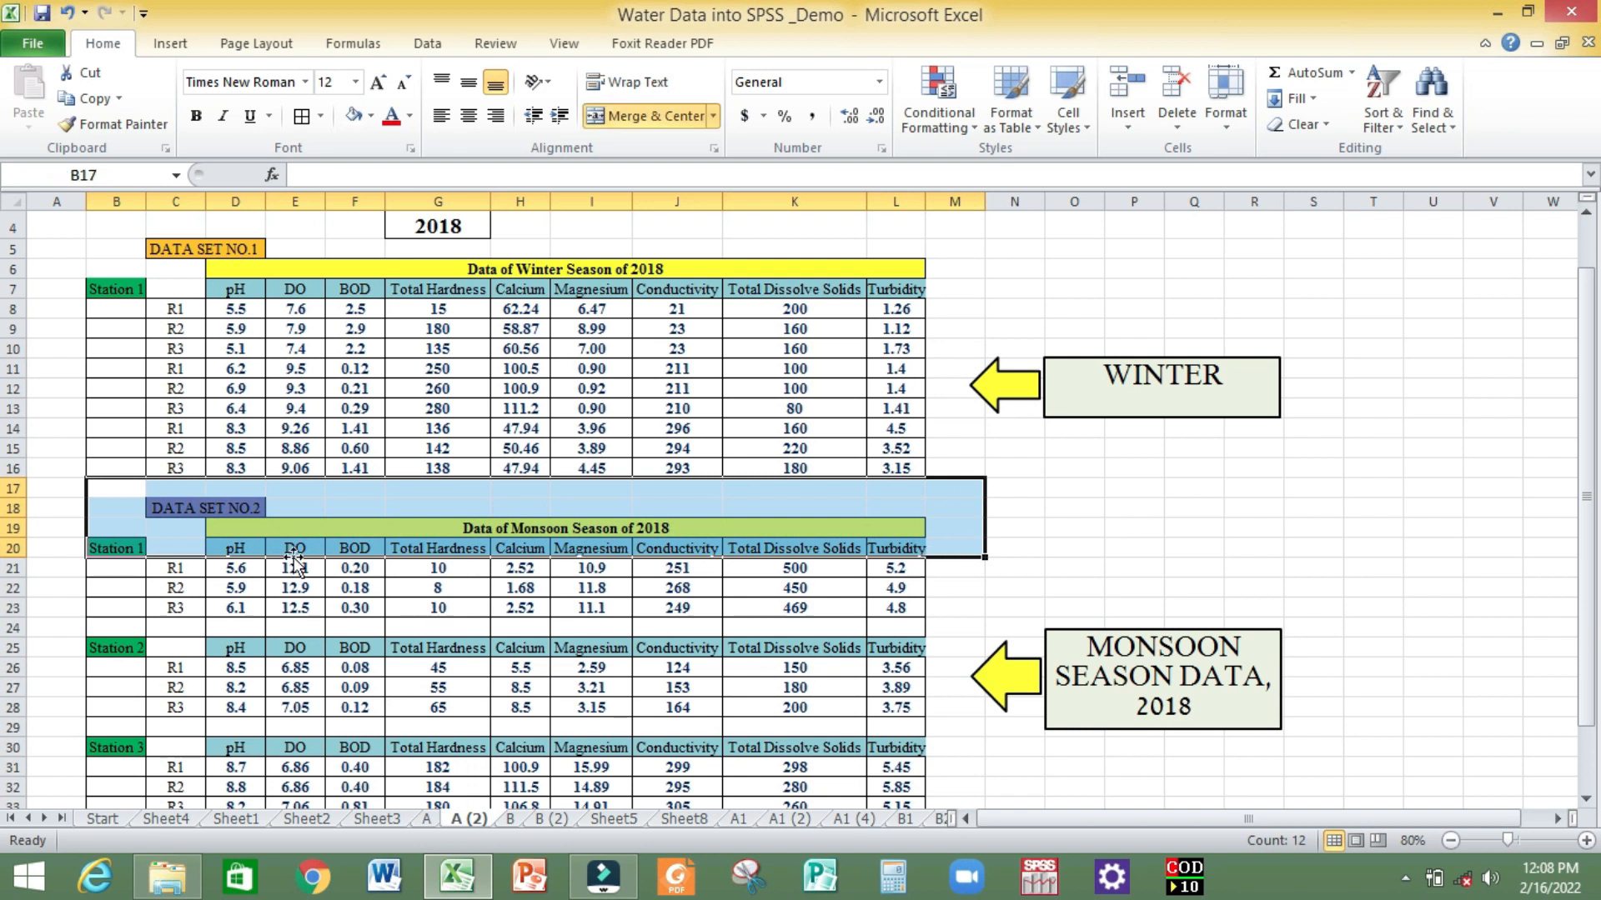
pyautogui.rightClick(497, 542)
pyautogui.click(554, 306)
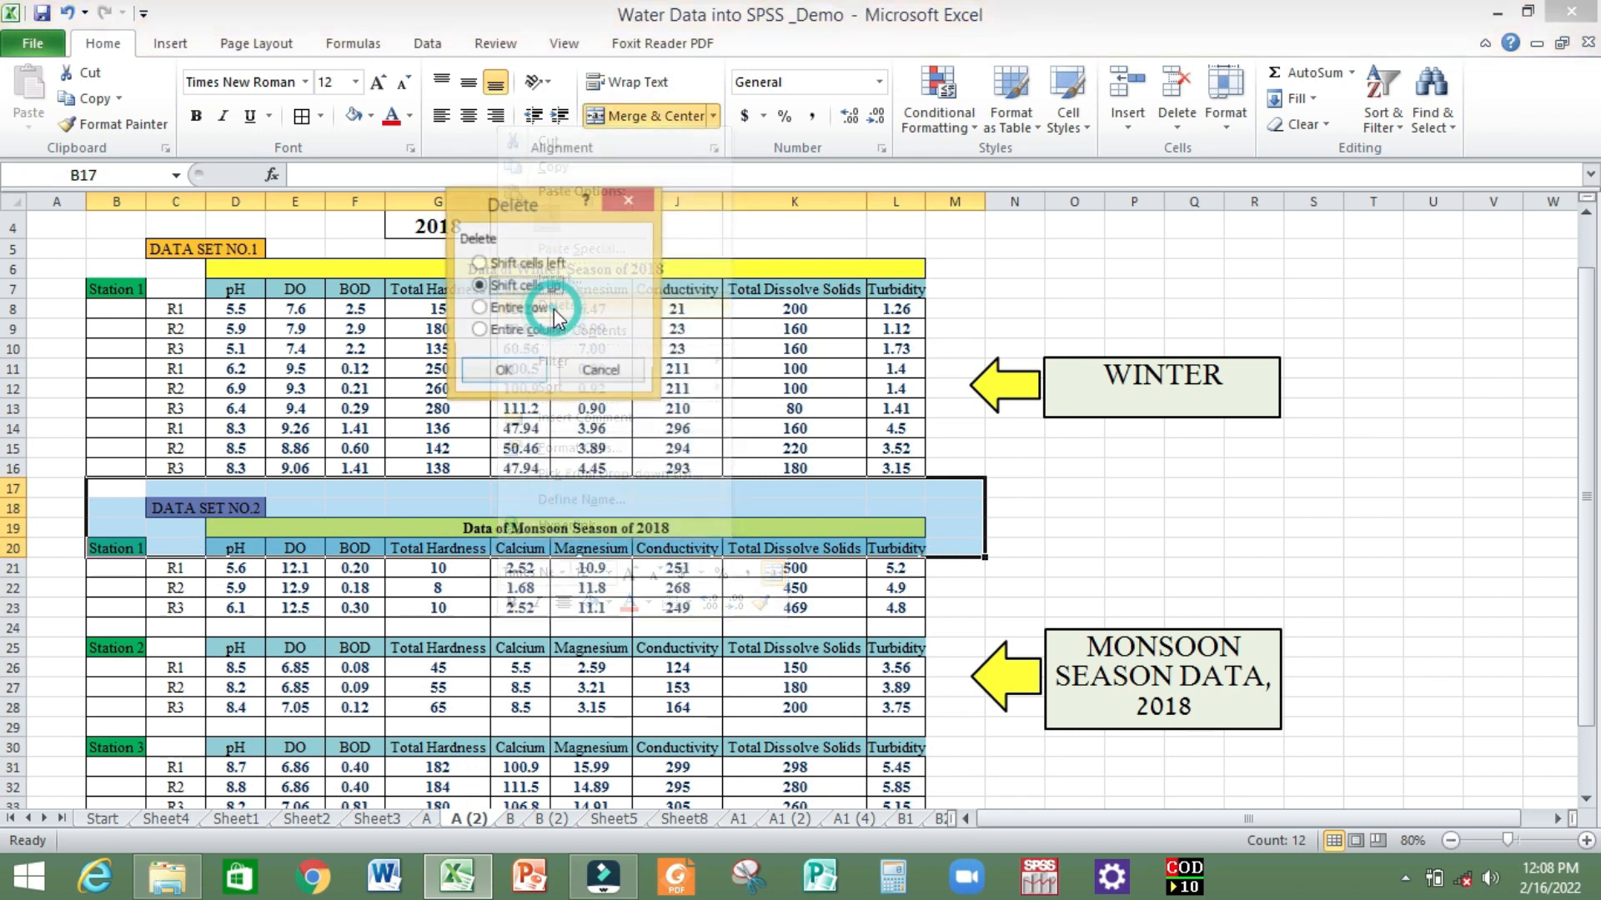
pyautogui.click(518, 308)
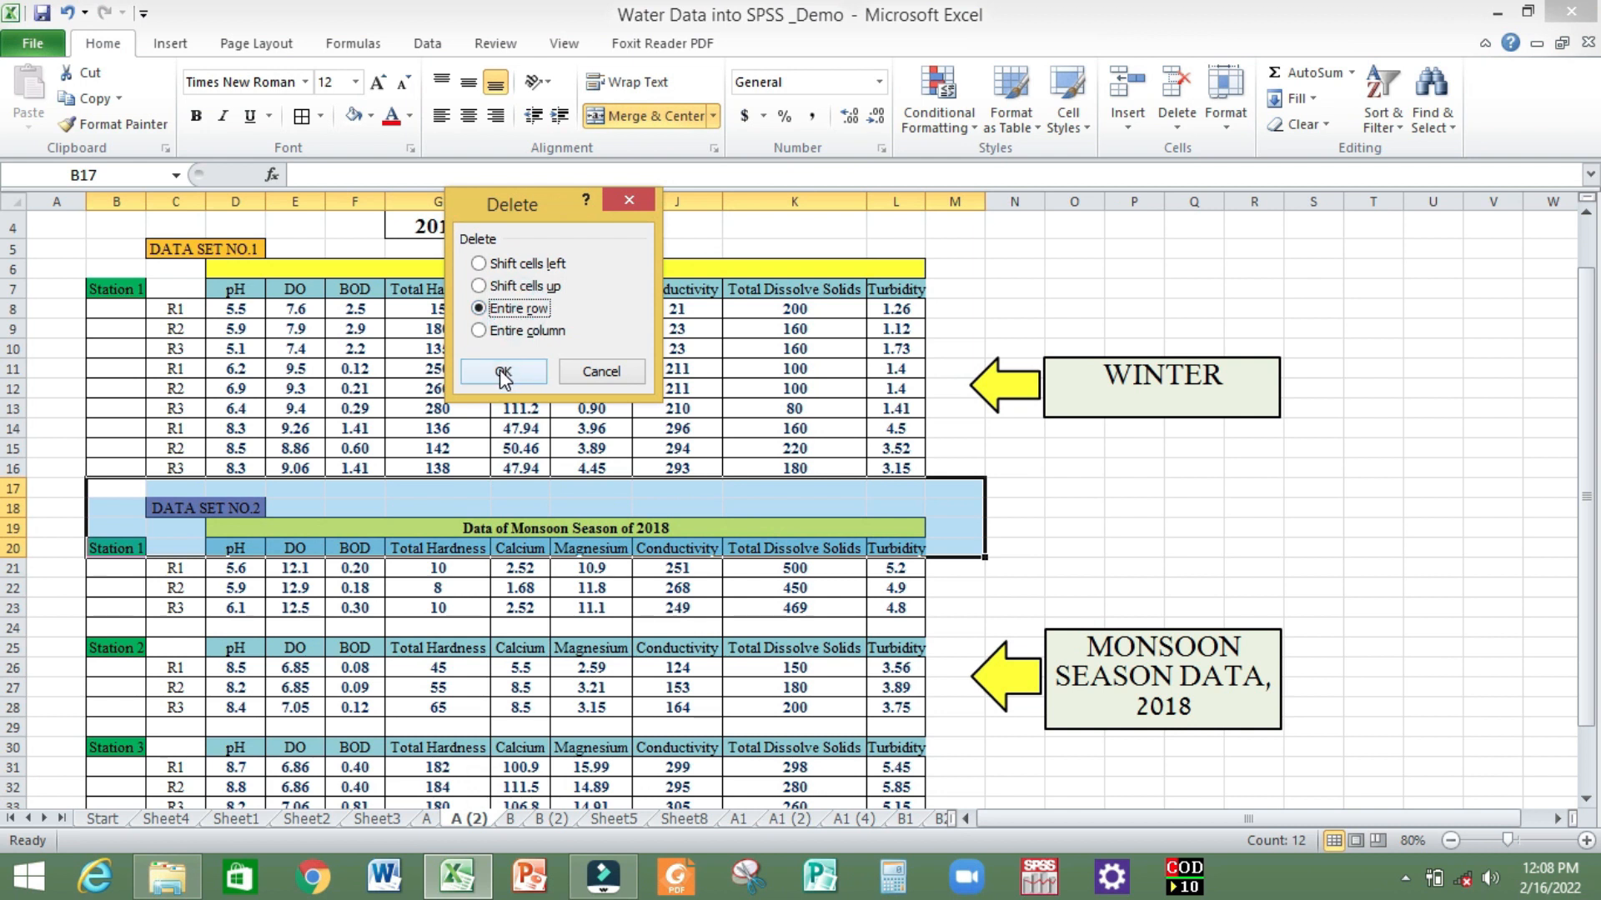
pyautogui.click(504, 377)
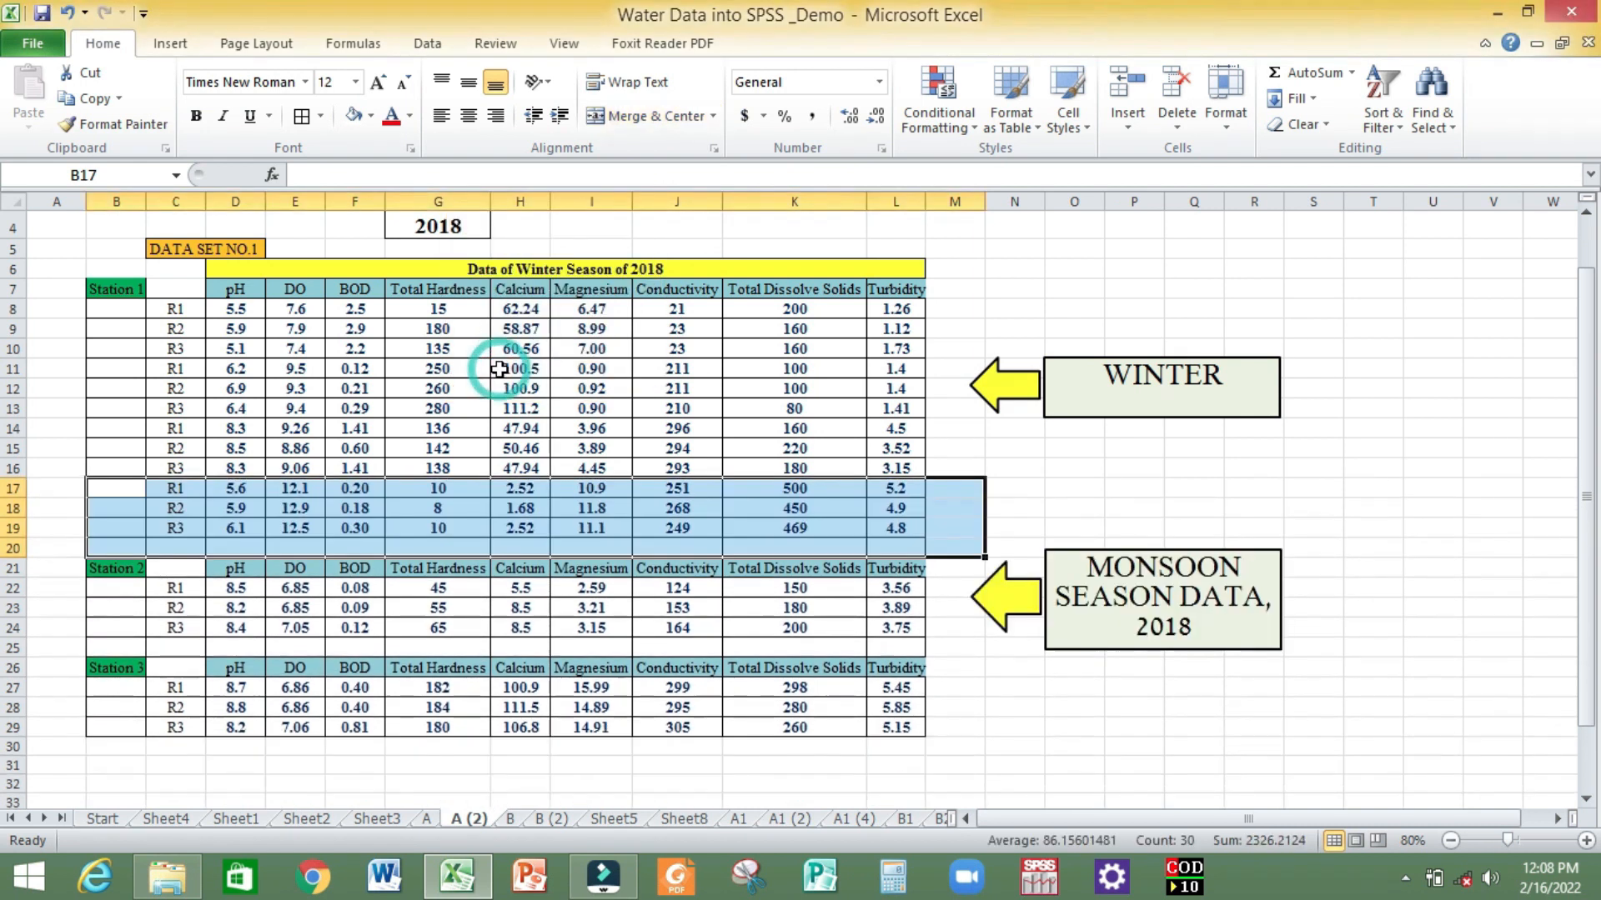
# Delete the entire rows 20 and 21, the blank row and Station 2 header in the Monsoon data.
pyautogui.moveTo(117, 568); pyautogui.dragTo(937, 551)
pyautogui.rightClick(898, 575)
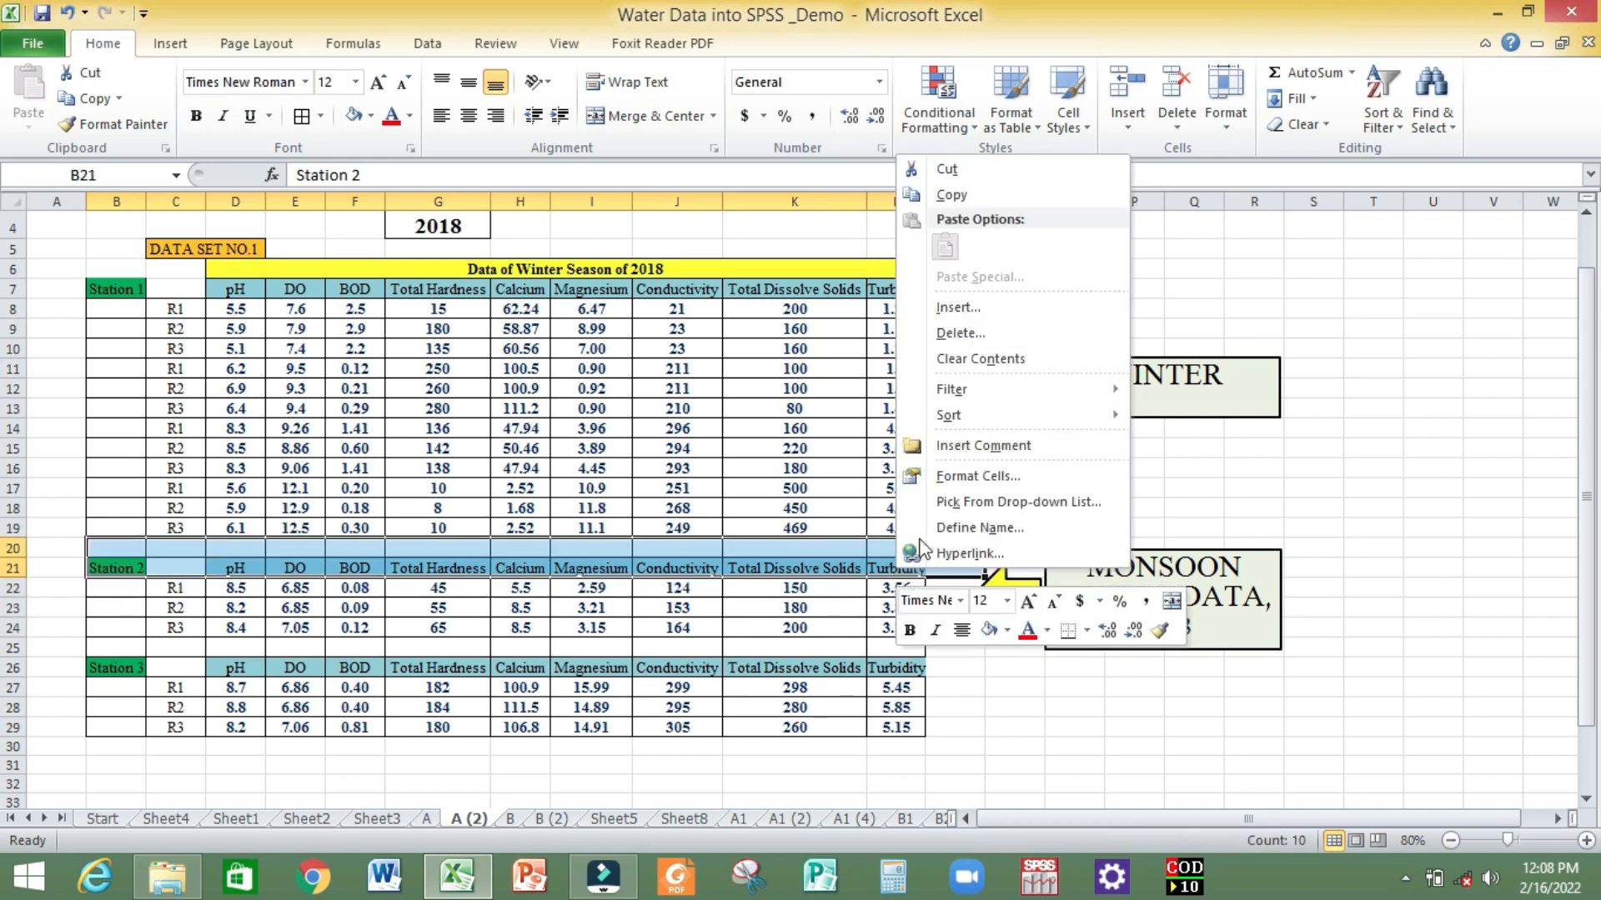
pyautogui.click(963, 333)
pyautogui.click(932, 337)
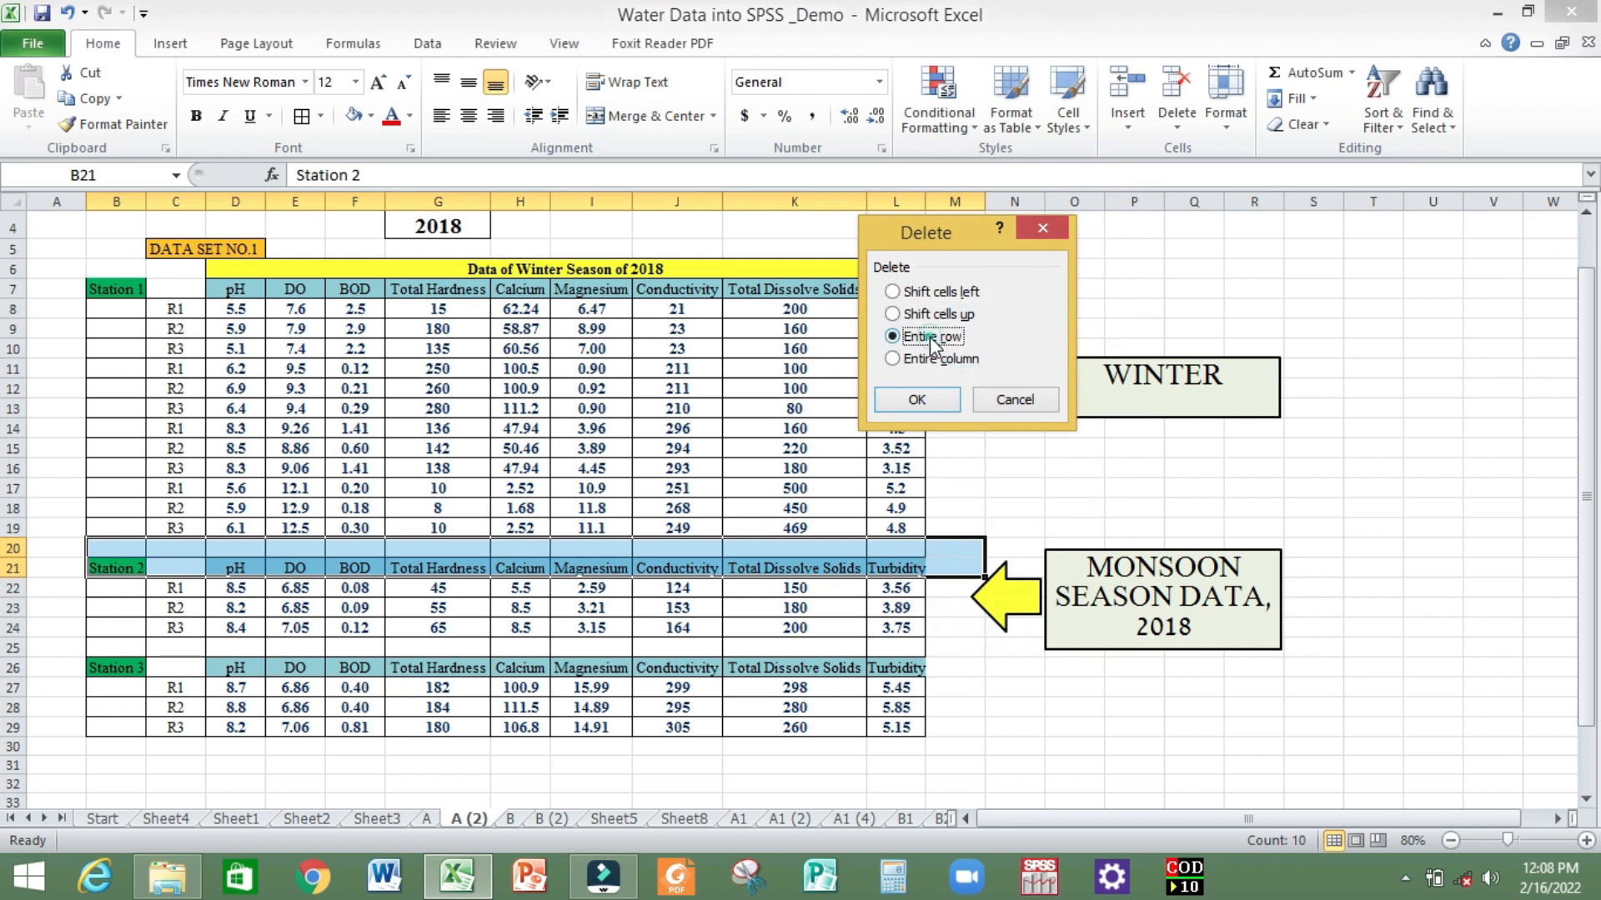
pyautogui.click(916, 399)
# Delete the entire rows 23 and 24, the blank row and Station 3 header in the Monsoon data.
pyautogui.moveTo(94, 607); pyautogui.dragTo(934, 627)
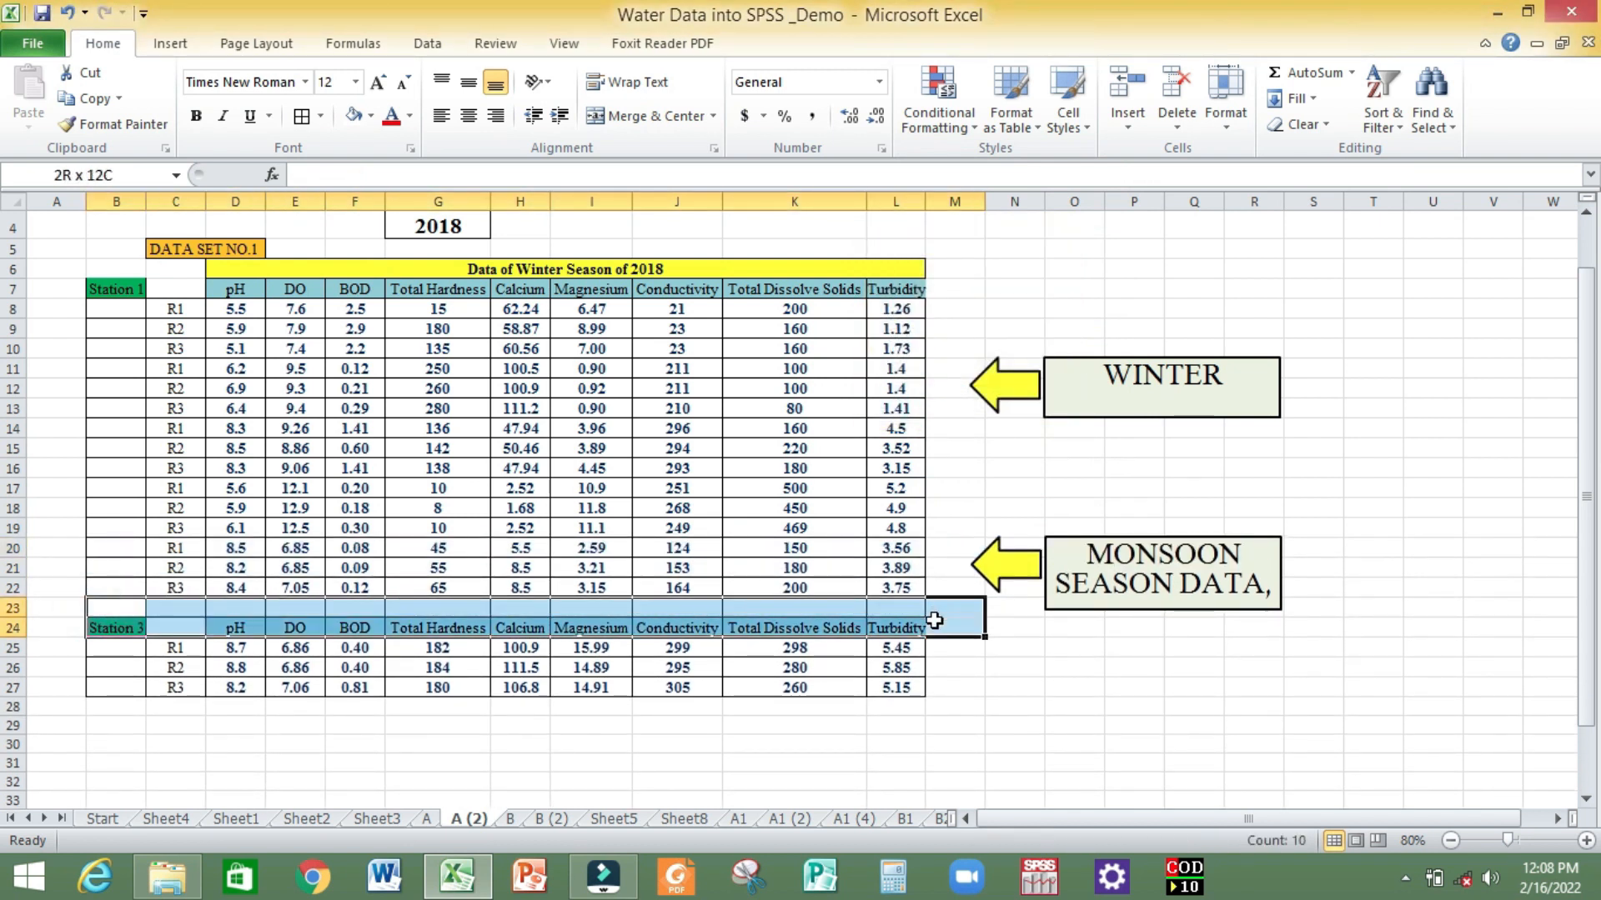
pyautogui.rightClick(934, 627)
pyautogui.click(1000, 391)
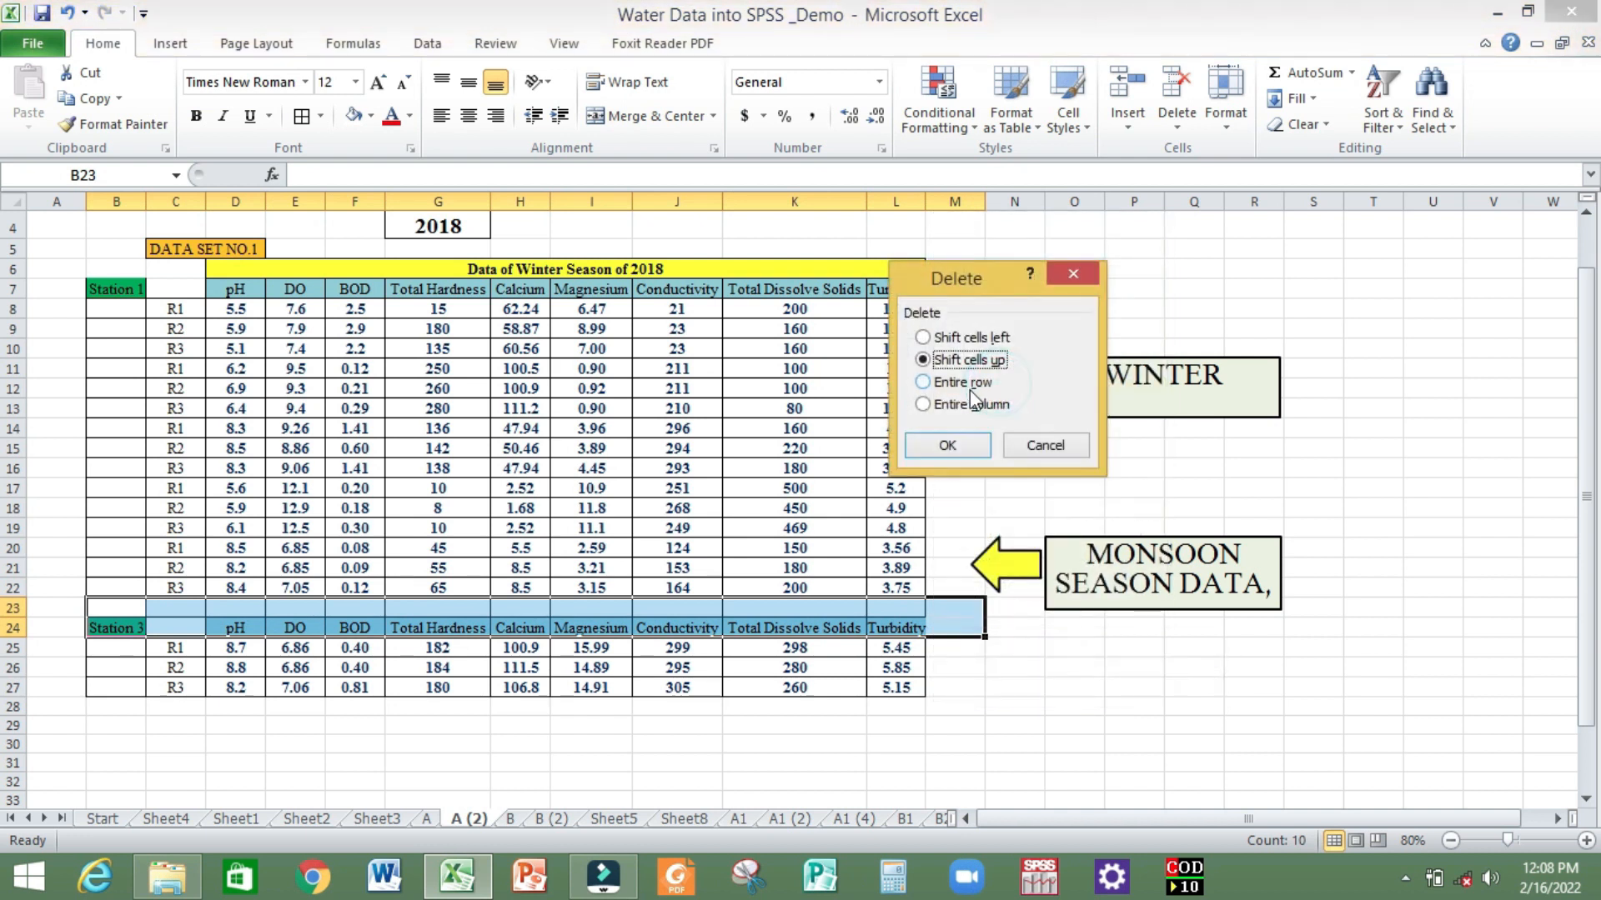
pyautogui.click(957, 384)
pyautogui.click(953, 445)
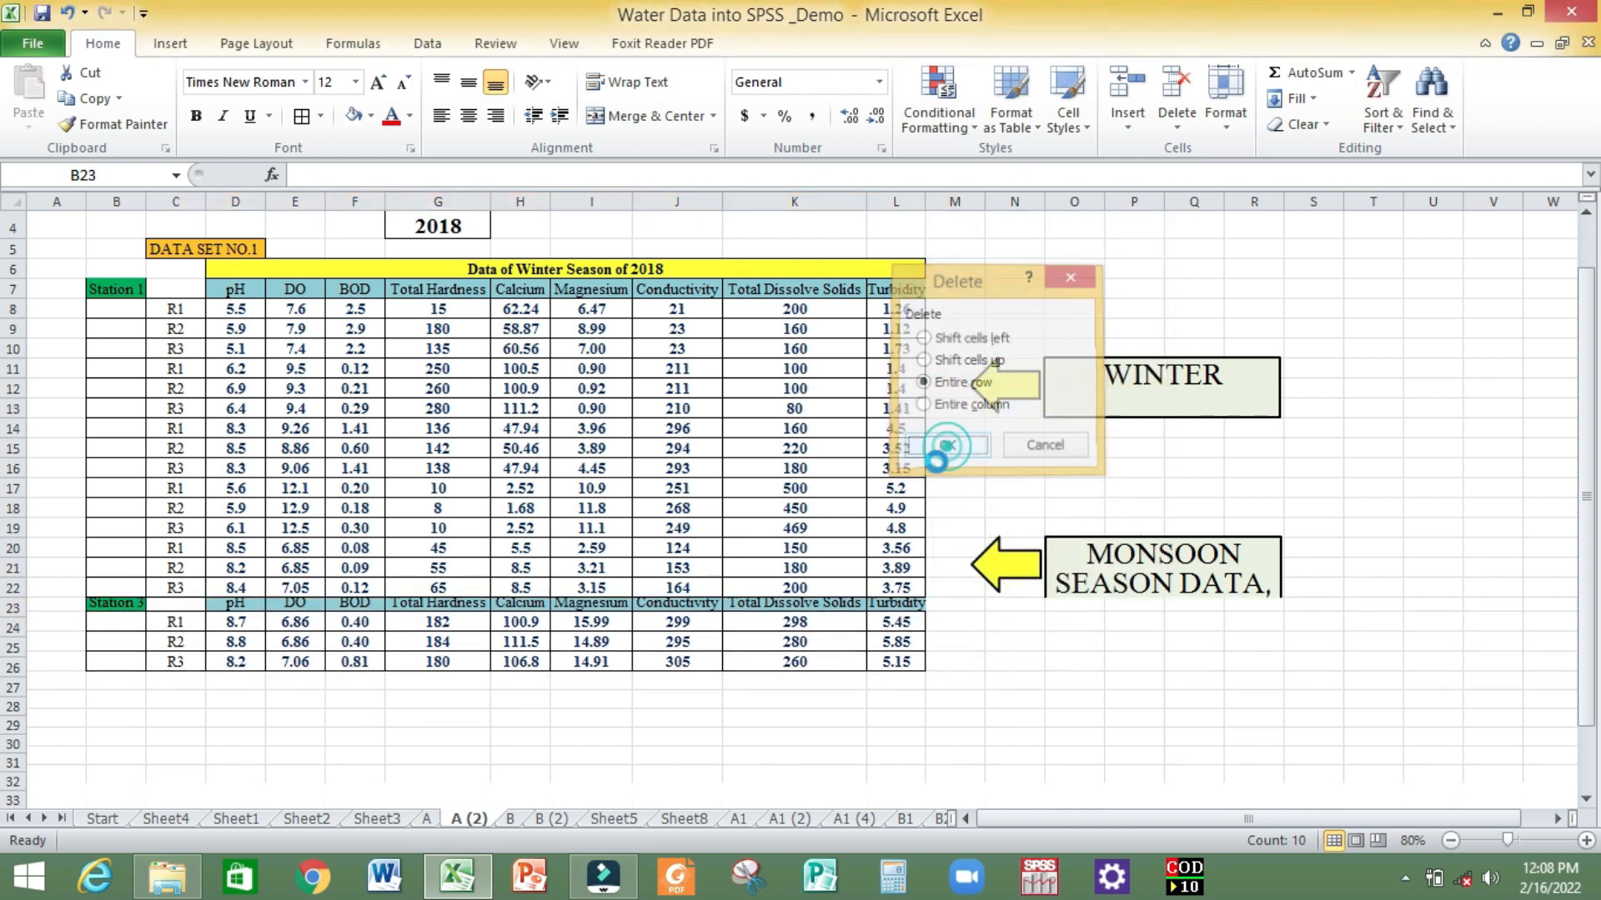
pyautogui.click(302, 780)
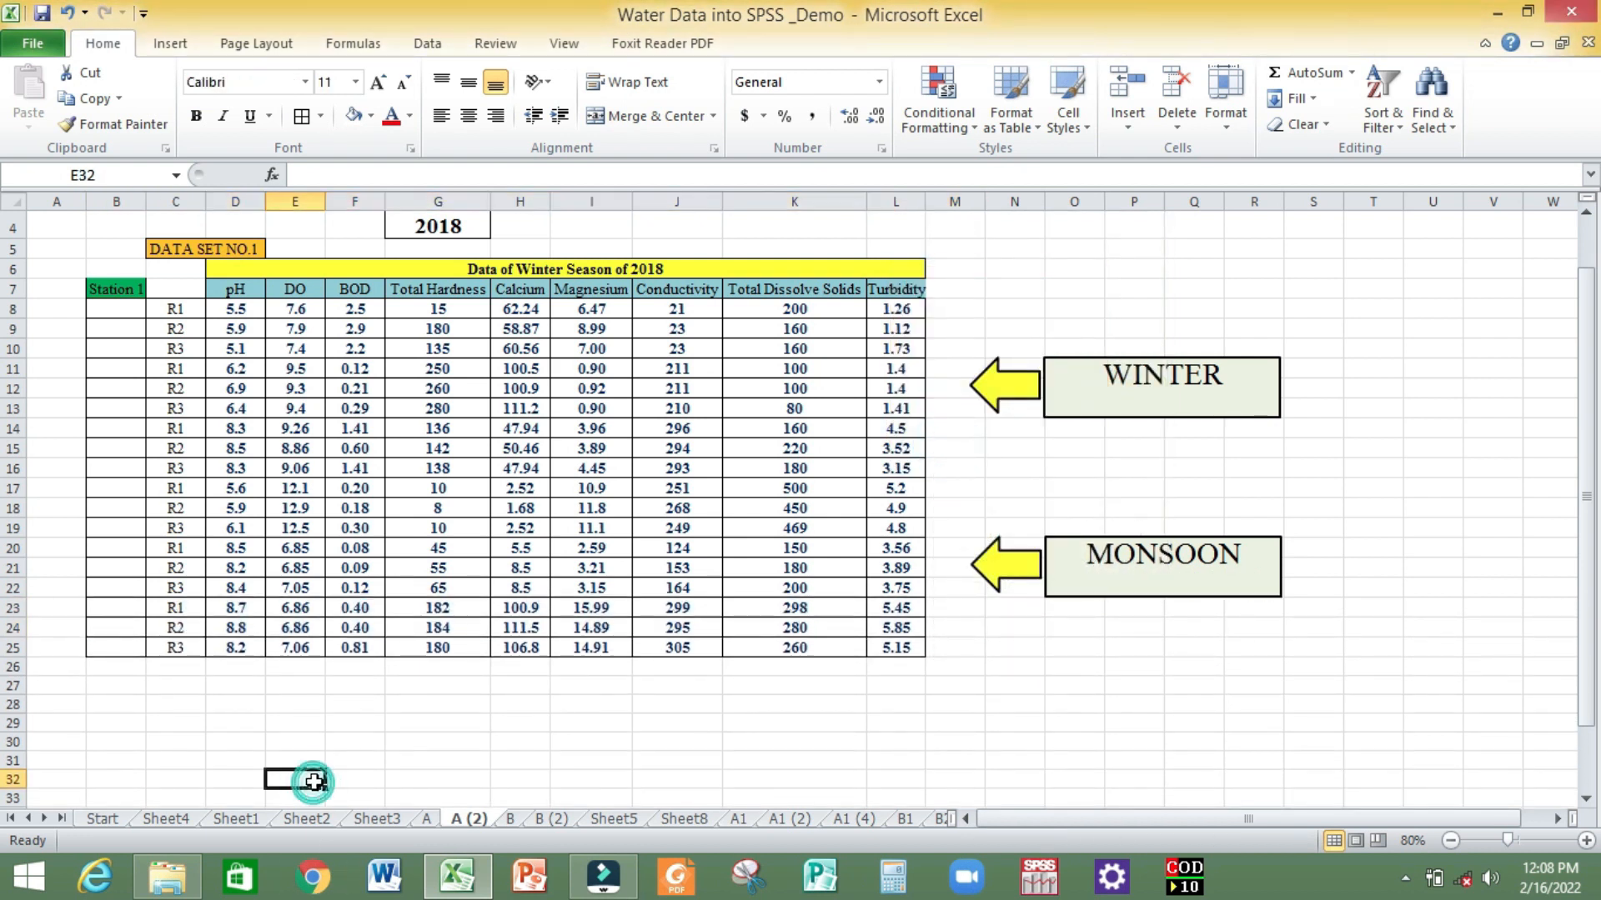
# Copy the continuous block of parameter values D8:L25, from pH to Turbidity, on sheet A (2).
pyautogui.click(171, 308)
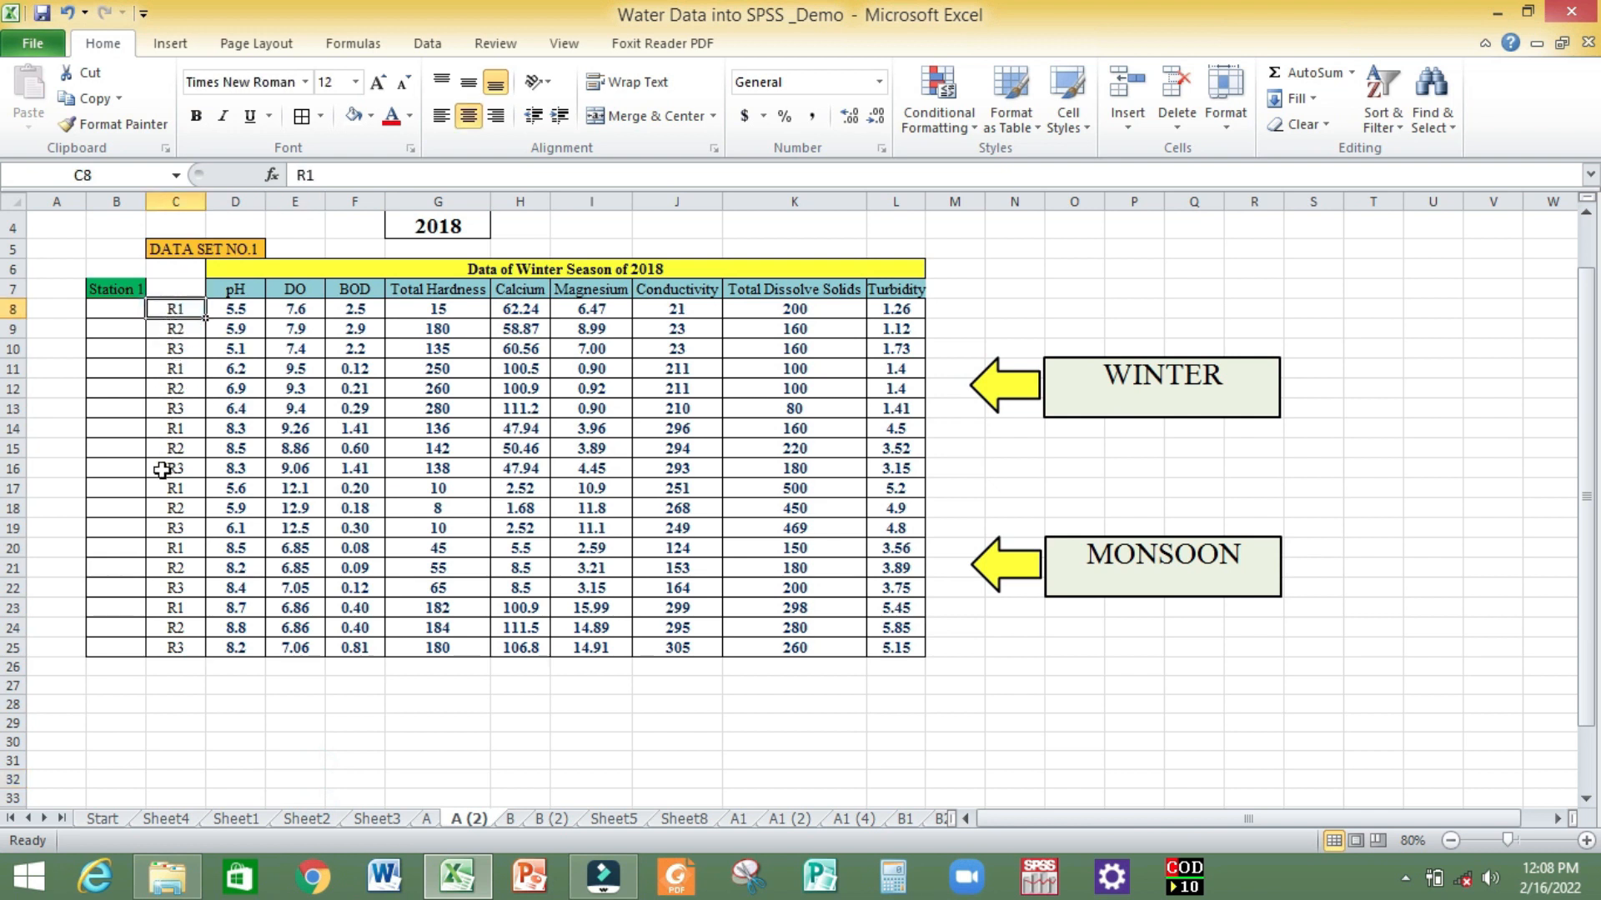
pyautogui.click(183, 648)
pyautogui.moveTo(233, 309); pyautogui.dragTo(417, 348)
pyautogui.click(170, 328)
pyautogui.moveTo(234, 313); pyautogui.dragTo(898, 648)
pyautogui.rightClick(761, 523)
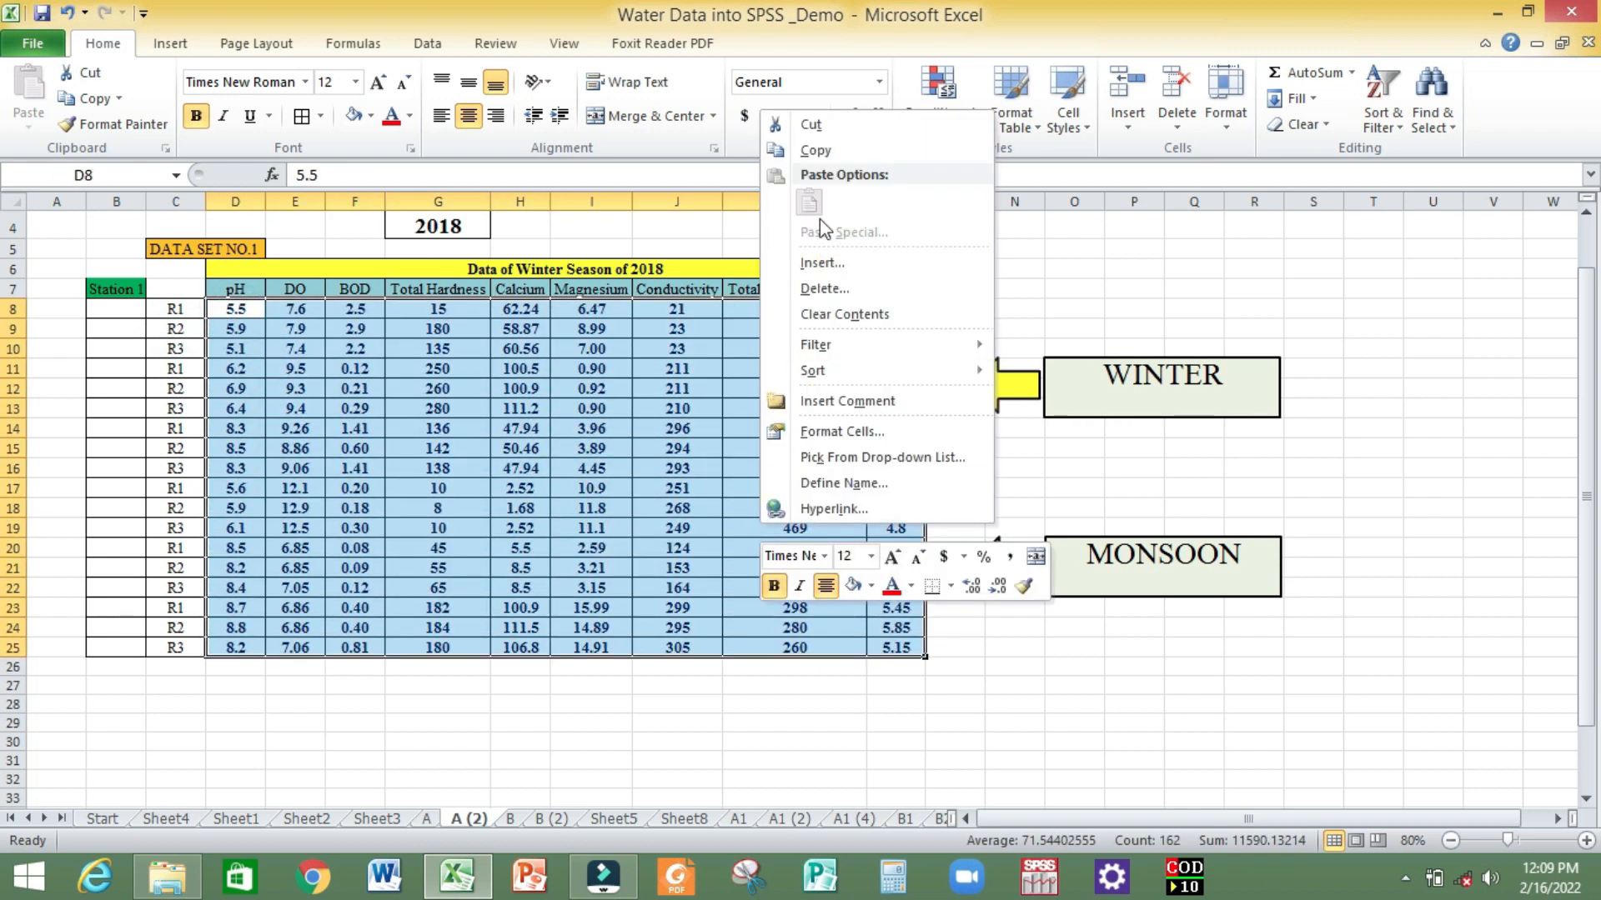
pyautogui.click(817, 150)
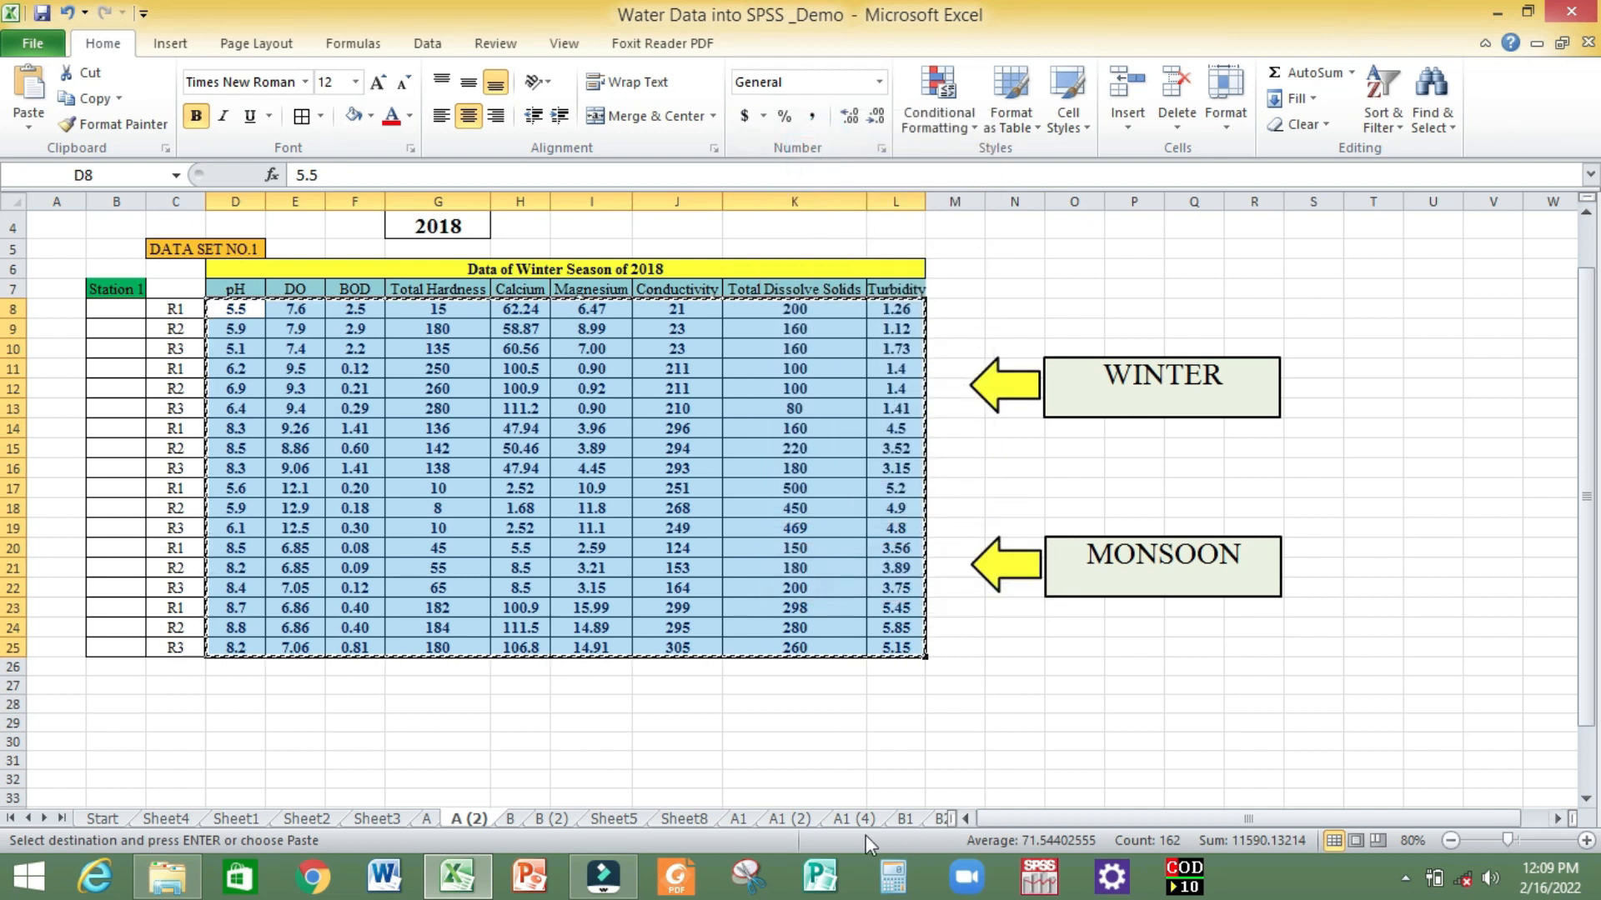
# Paste only the values of the copied parameters at F4 in the 2018 table on sheet A1 (4).
pyautogui.click(848, 821)
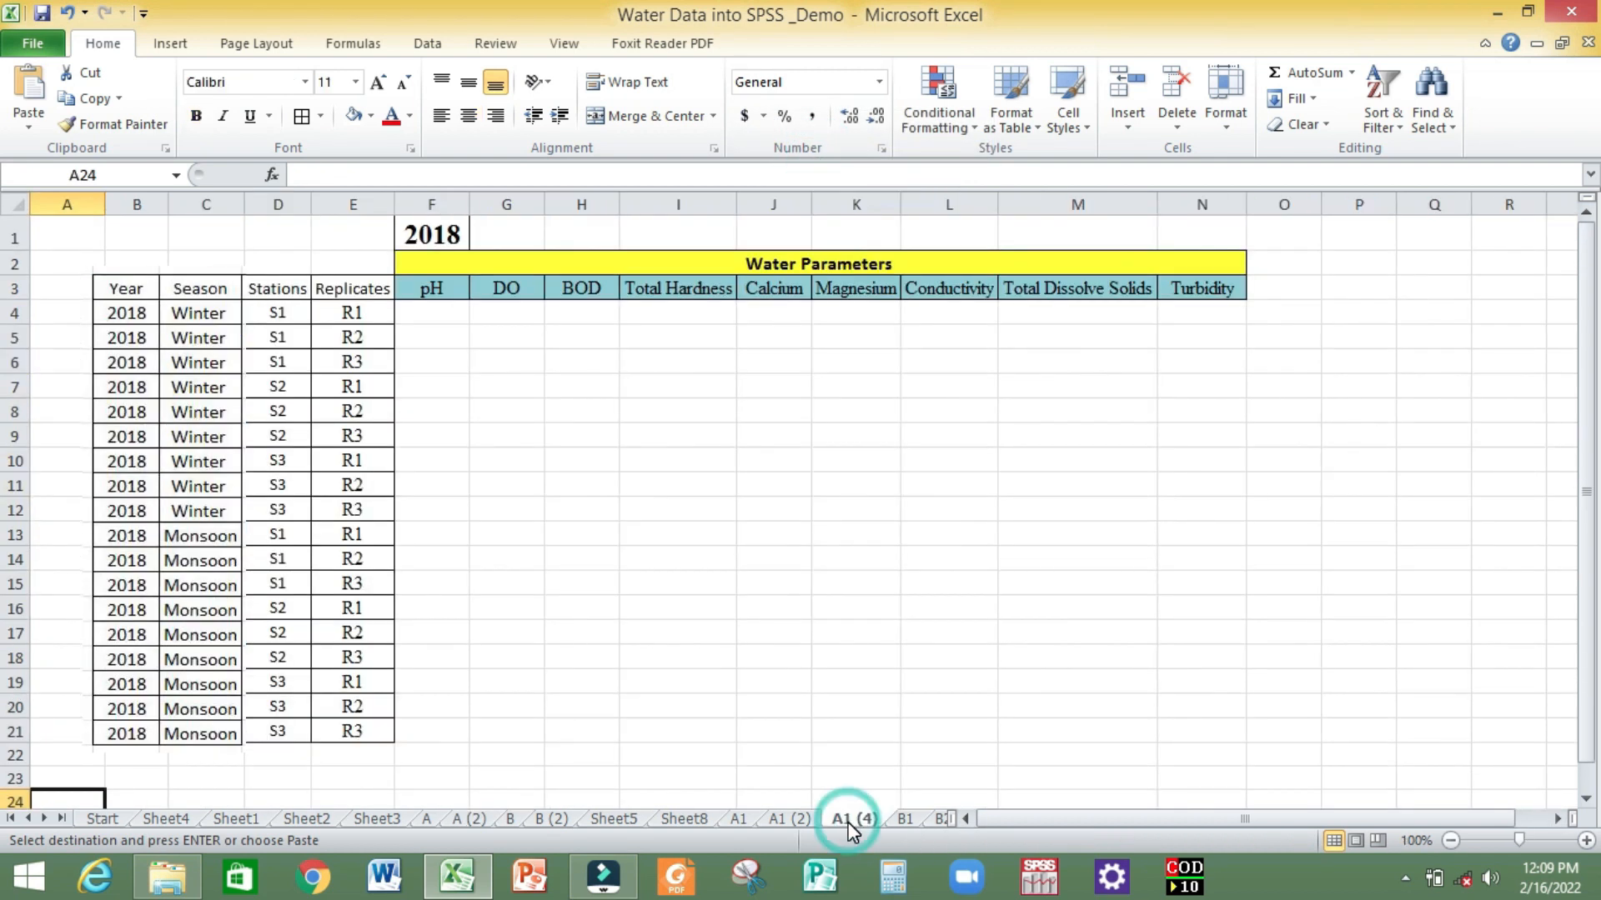
pyautogui.click(435, 312)
pyautogui.rightClick(438, 314)
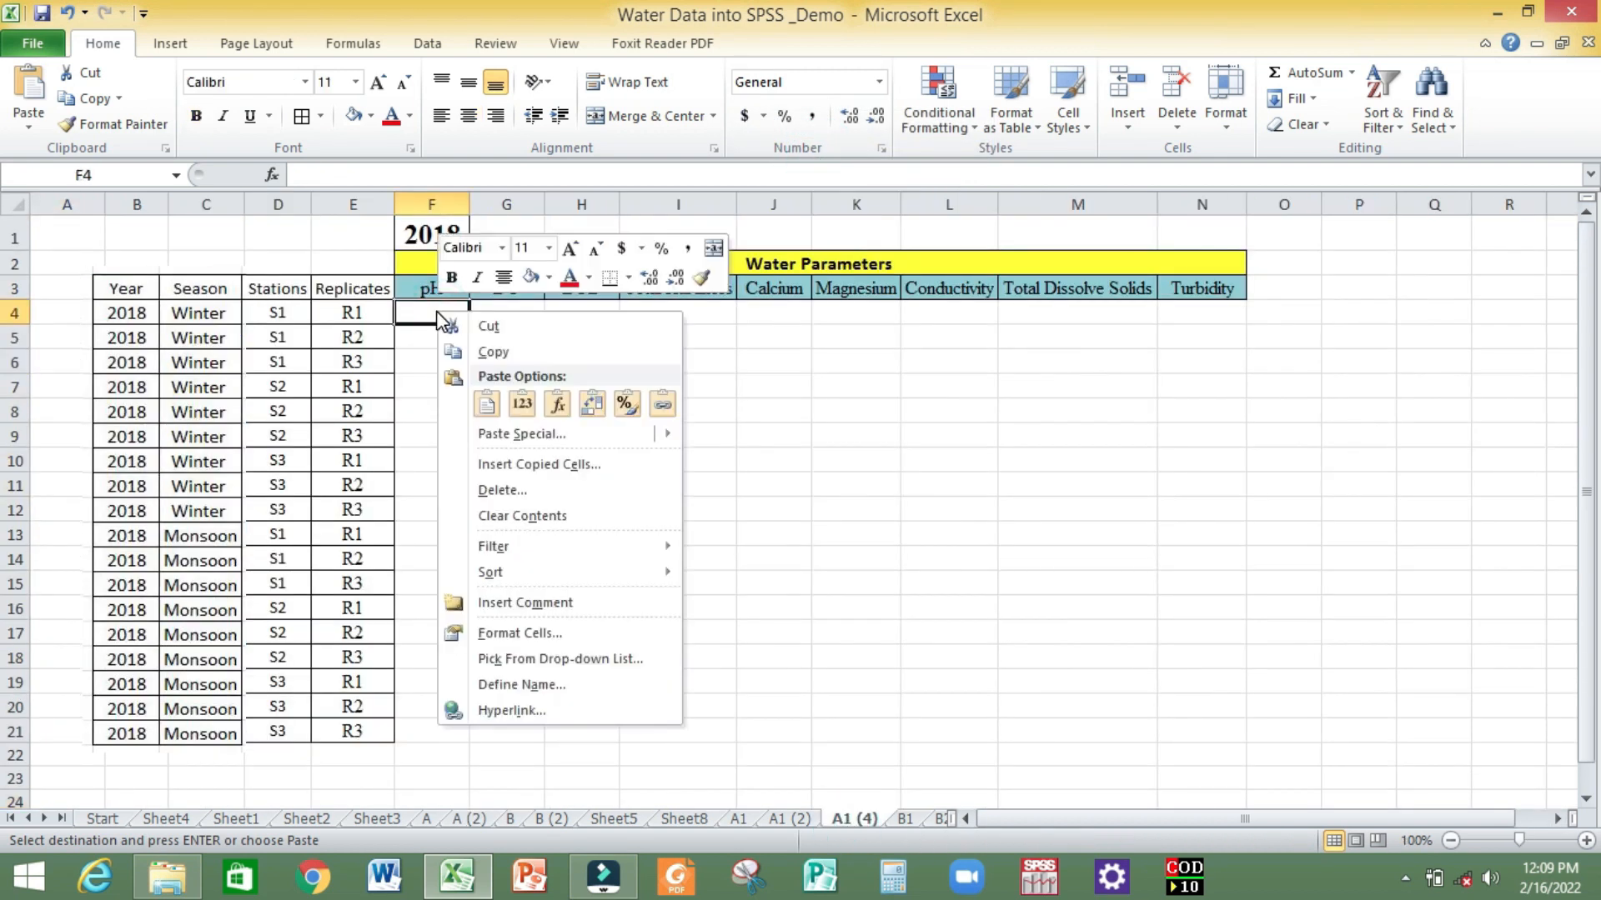
pyautogui.click(496, 435)
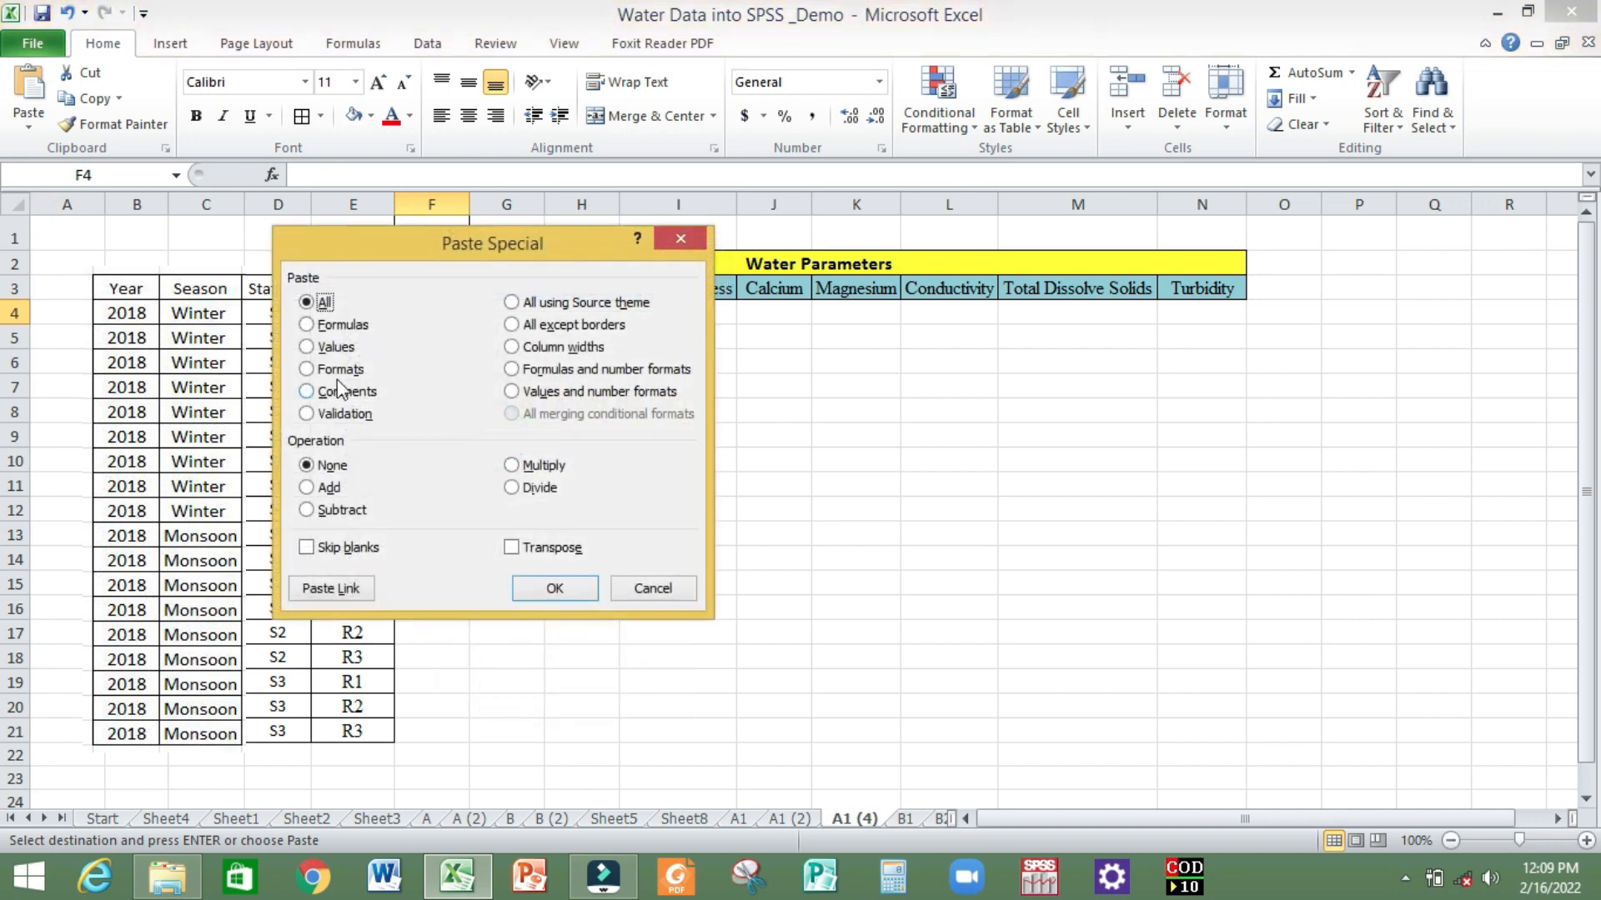
pyautogui.click(322, 354)
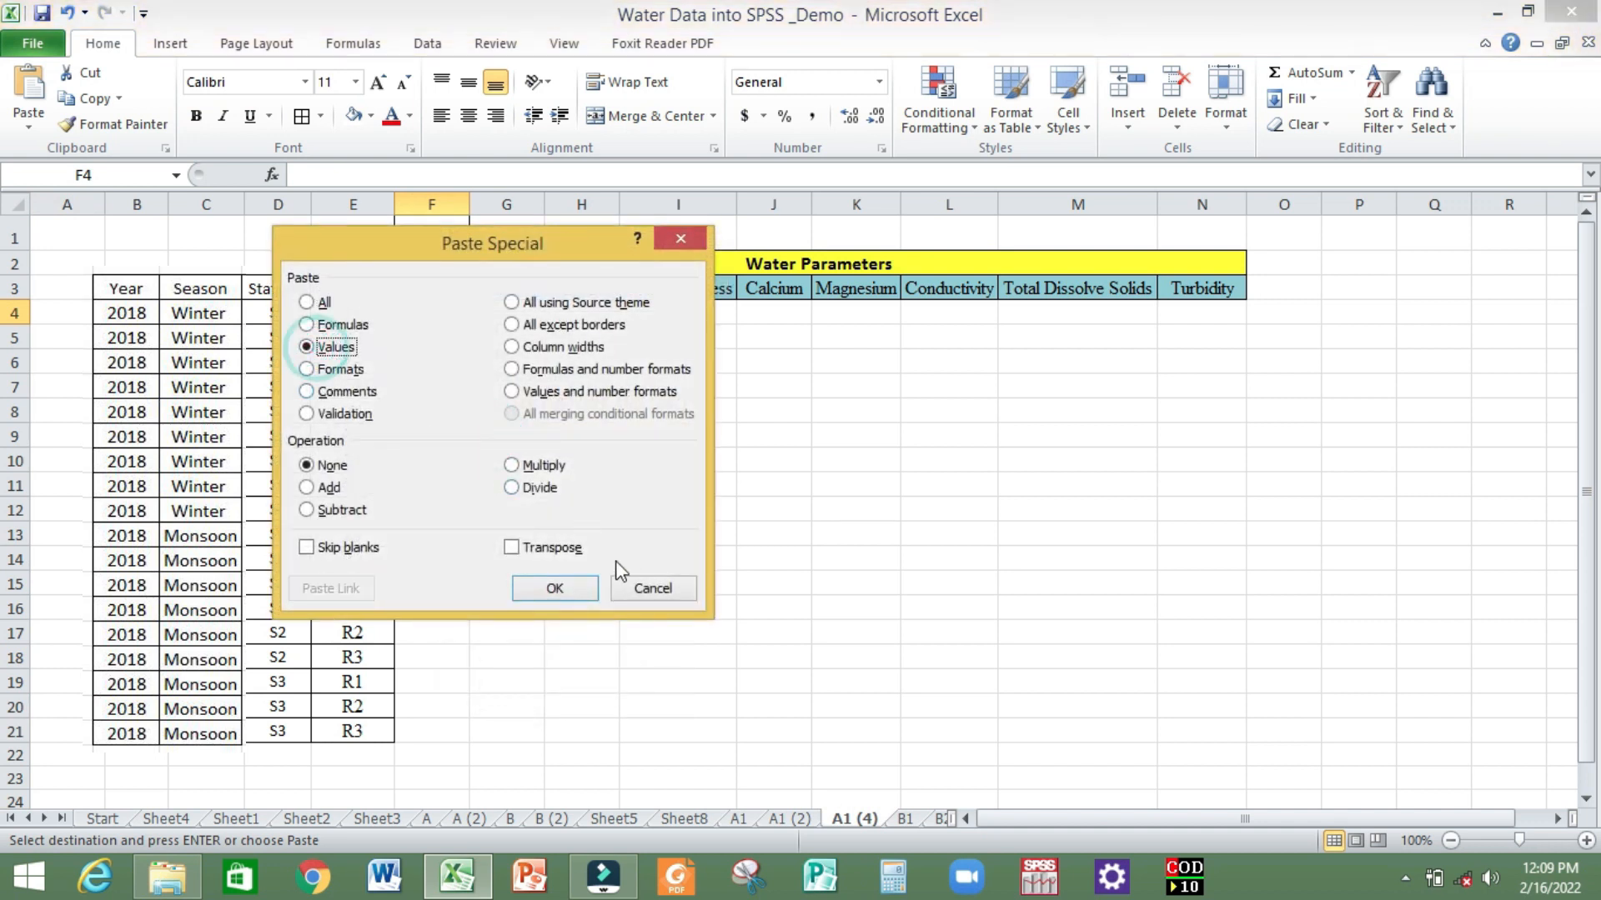
pyautogui.click(553, 589)
pyautogui.click(1359, 706)
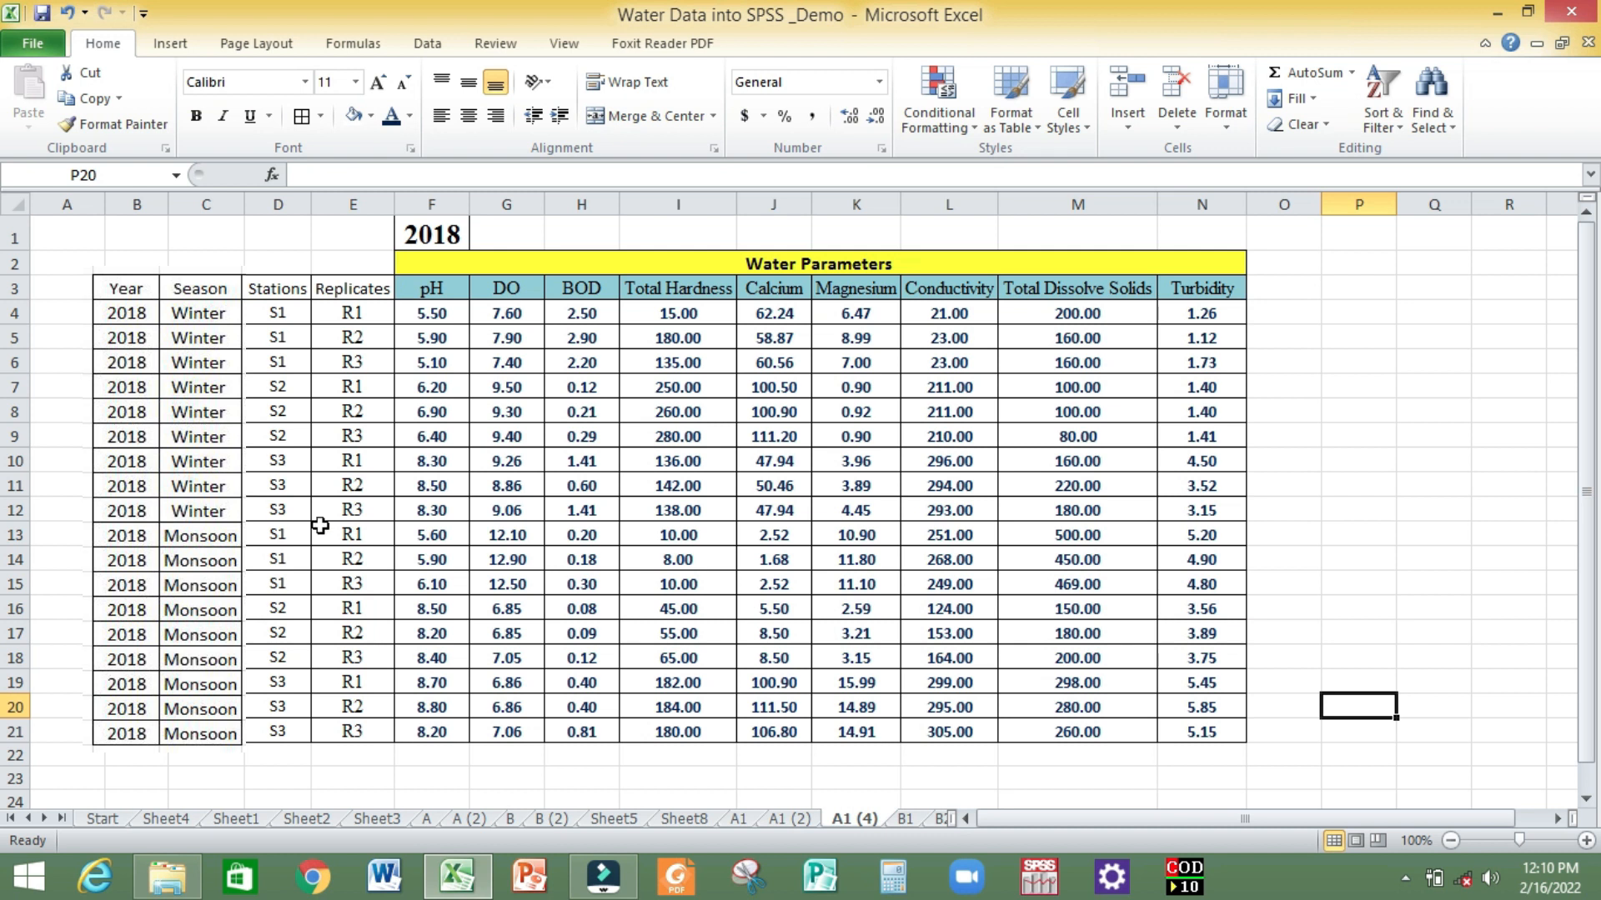
# Review the completed 2019 table on sheet B1 and the 2018 table on sheet A1 (4).
pyautogui.click(904, 819)
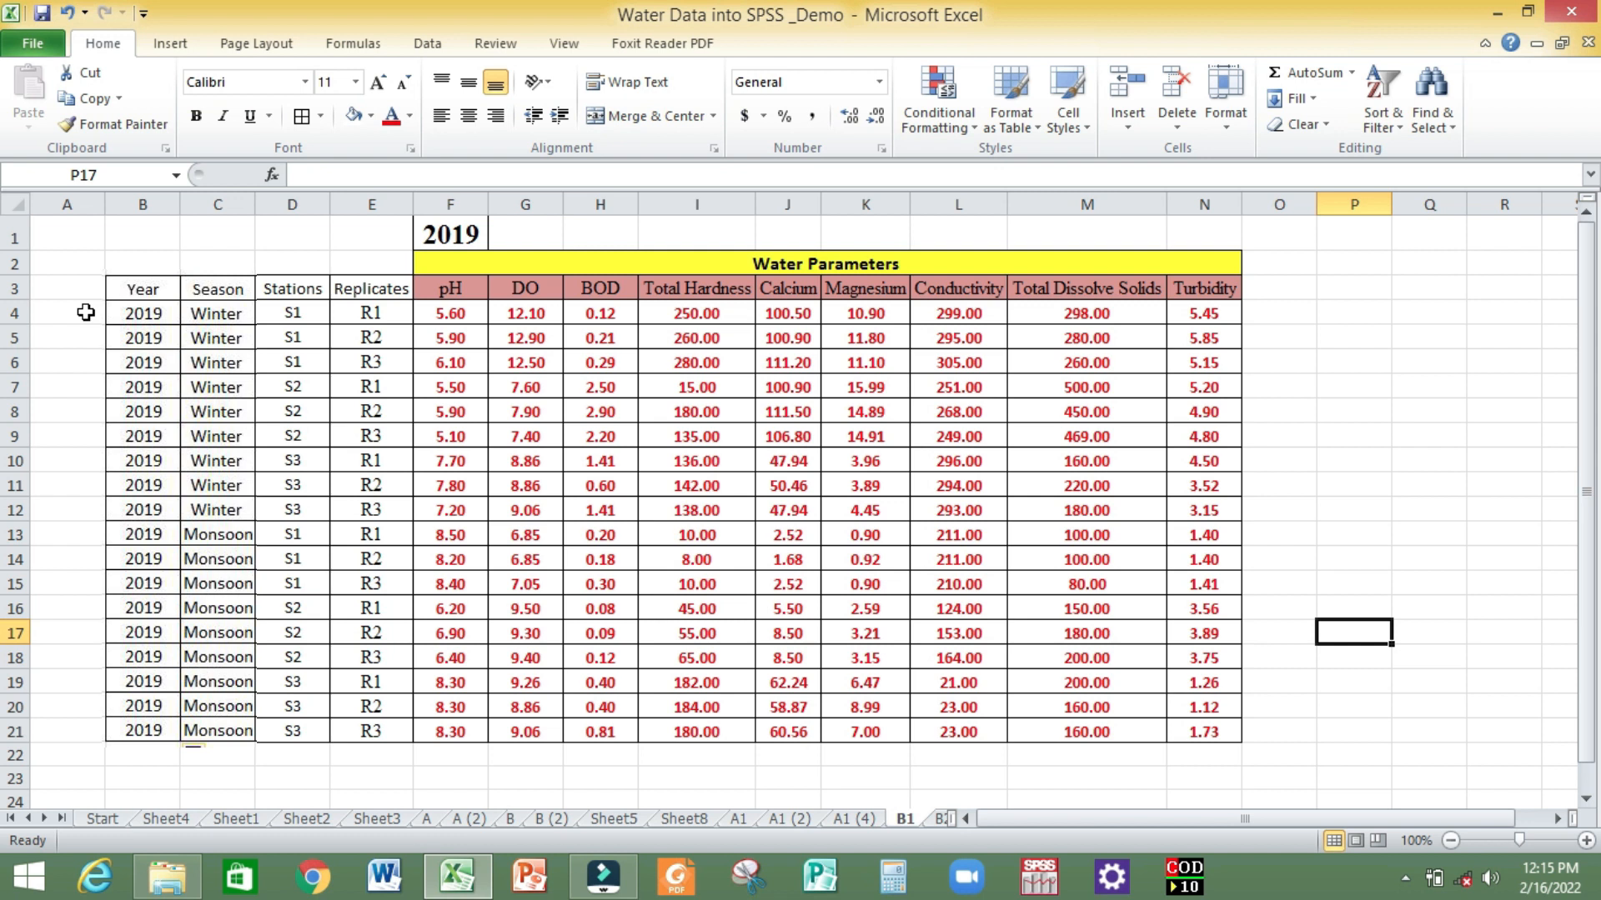
pyautogui.hotkey('ctrl', 'pageup')
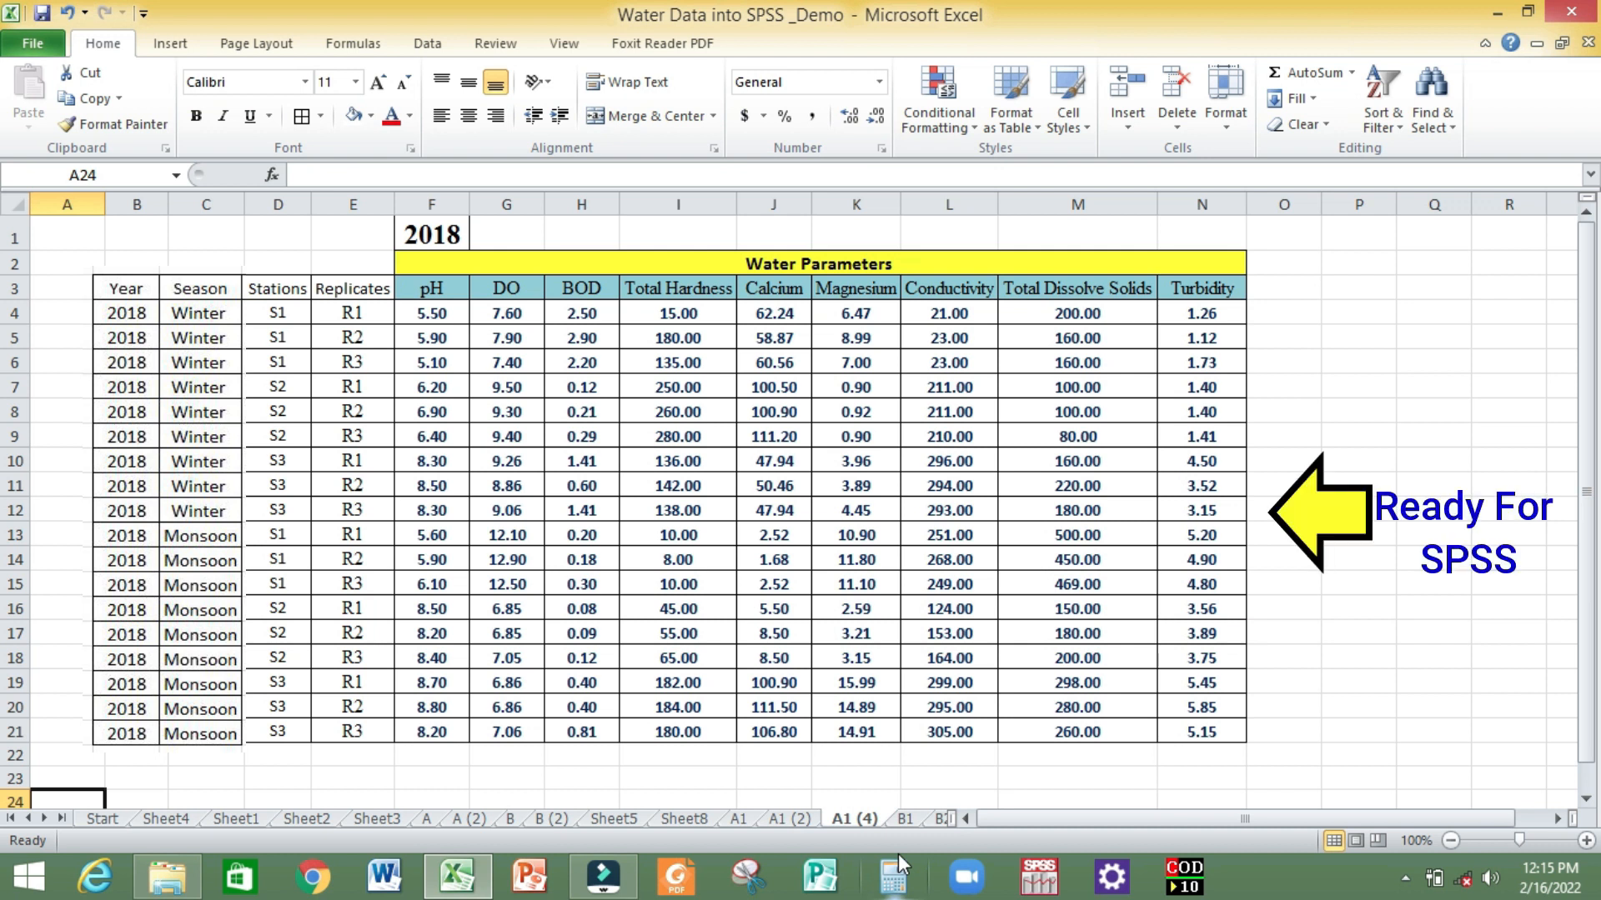
pyautogui.hotkey('ctrl', 'pagedown')
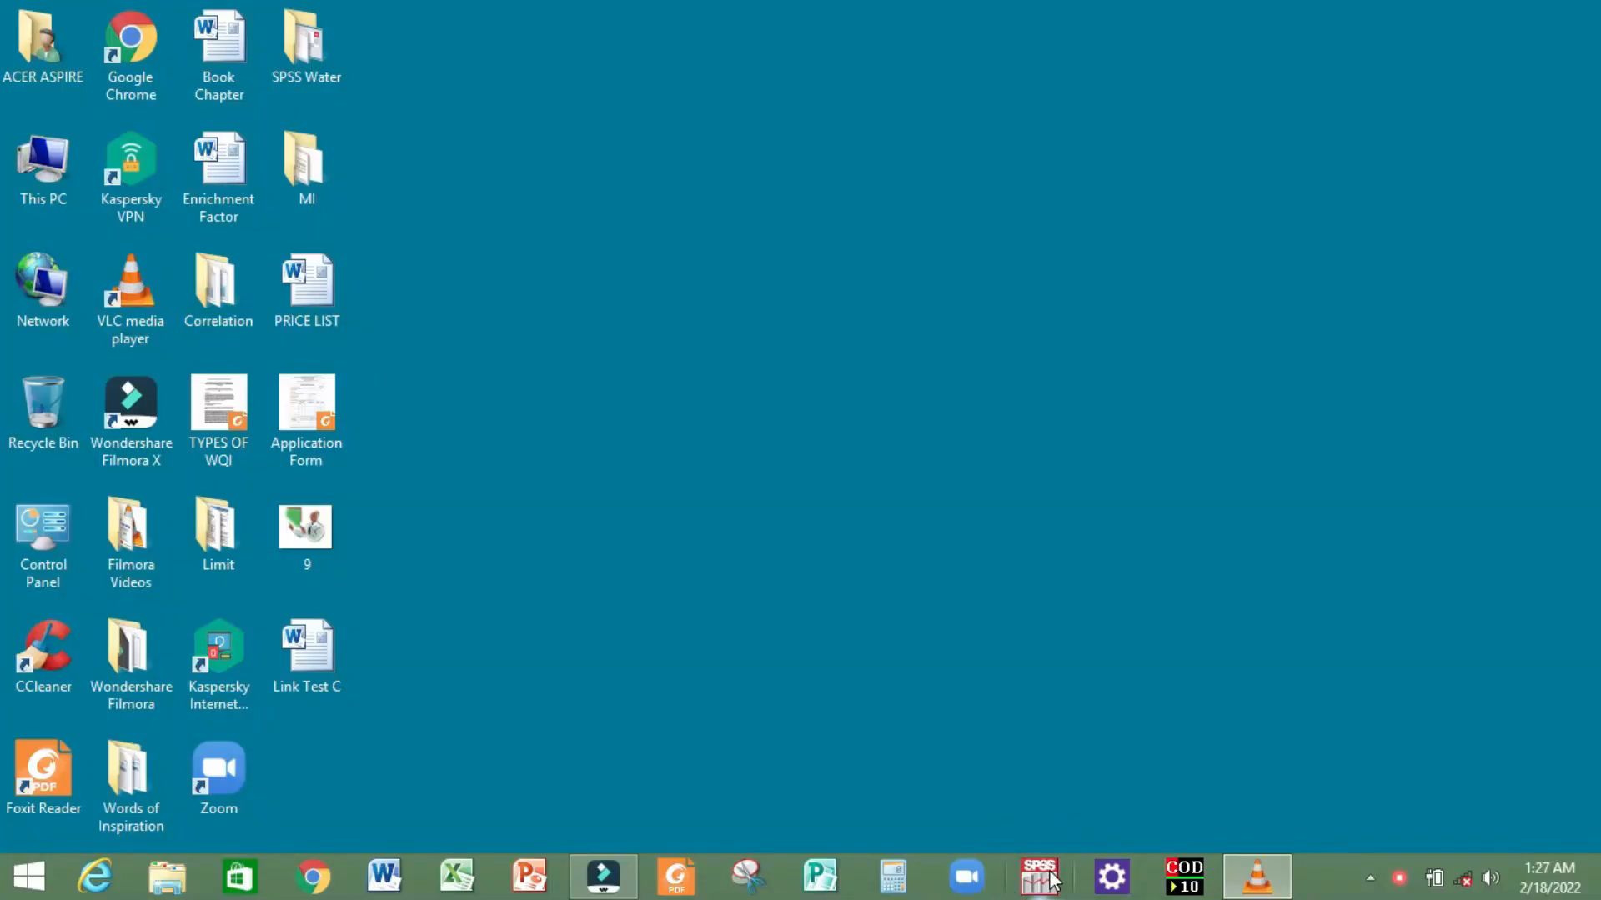
# Start SPSS 16.0, dismiss its startup dialog and show the Variable View of the empty dataset.
pyautogui.click(1050, 878)
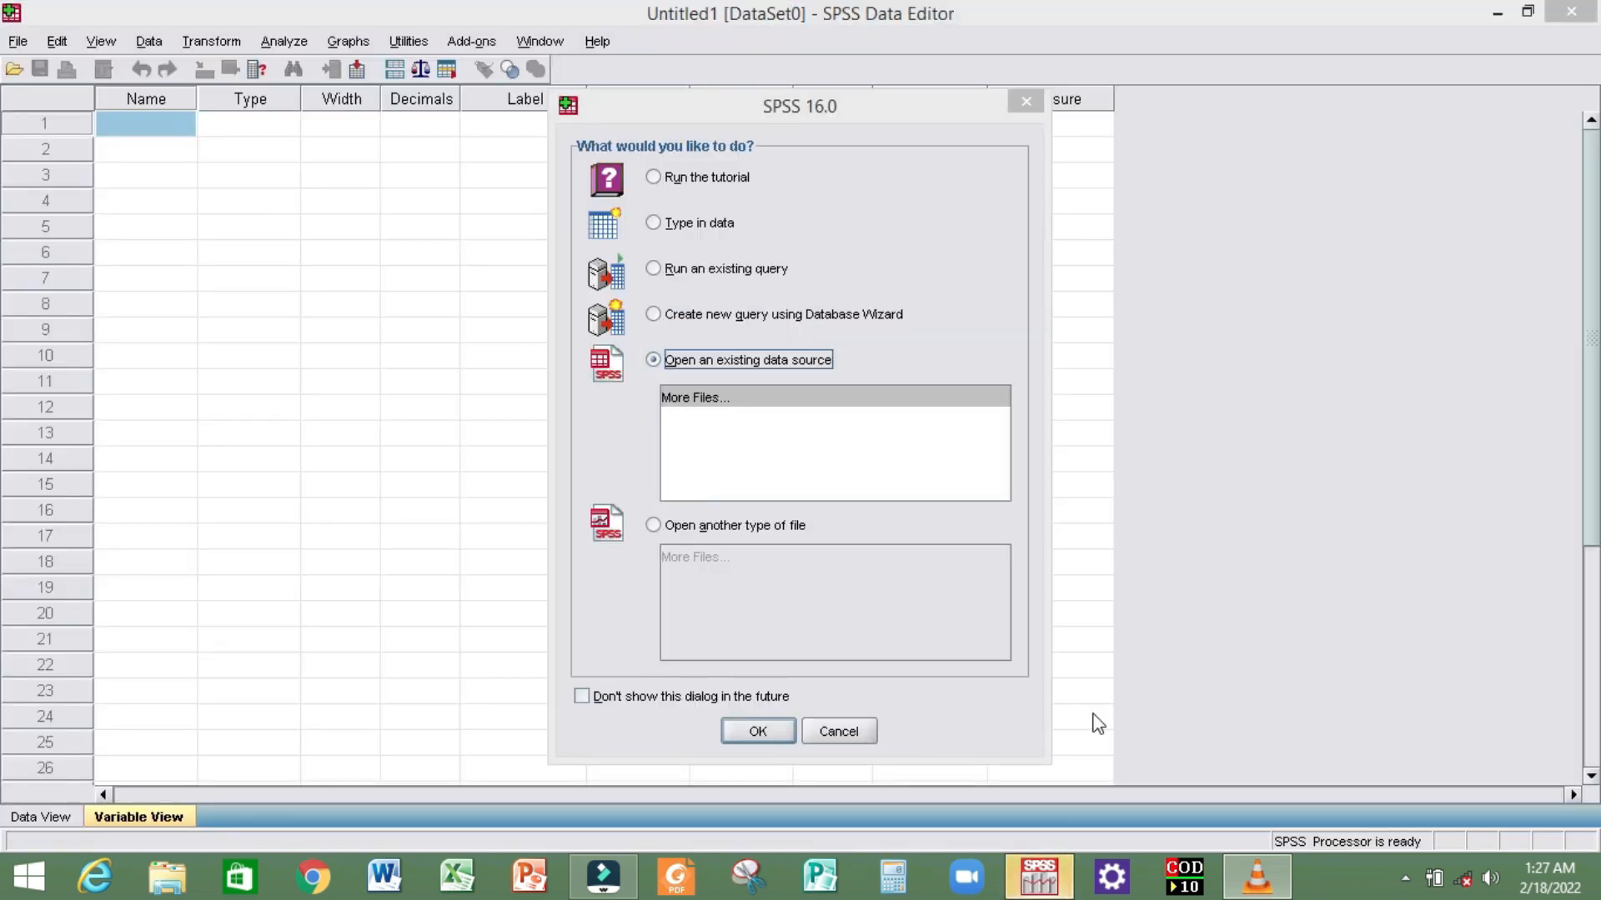
pyautogui.click(757, 732)
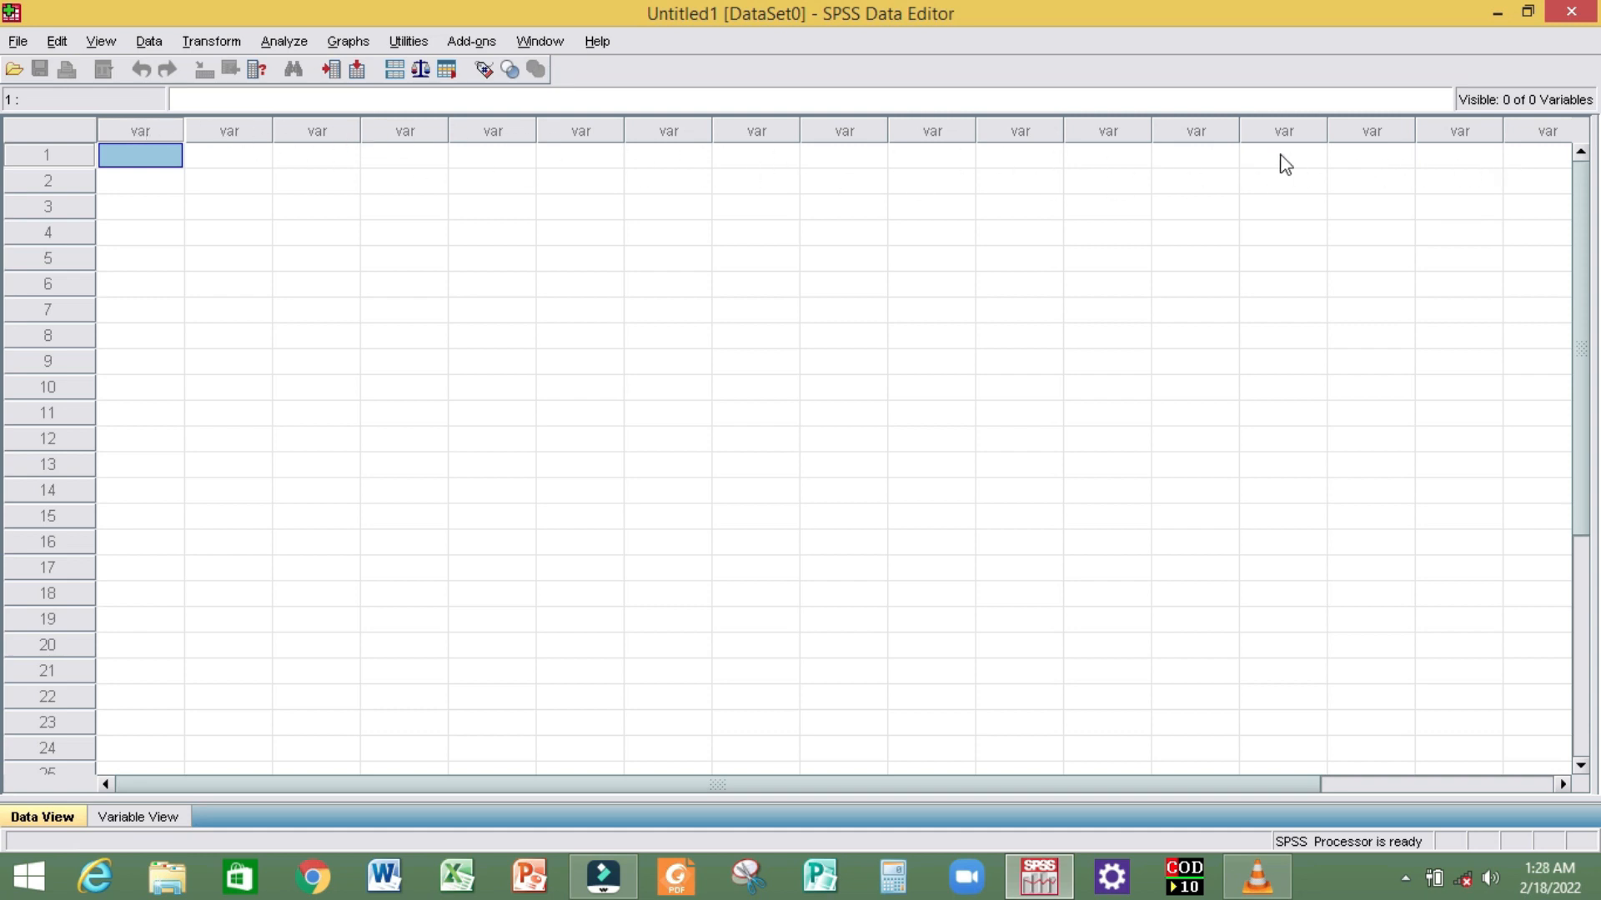
pyautogui.click(131, 819)
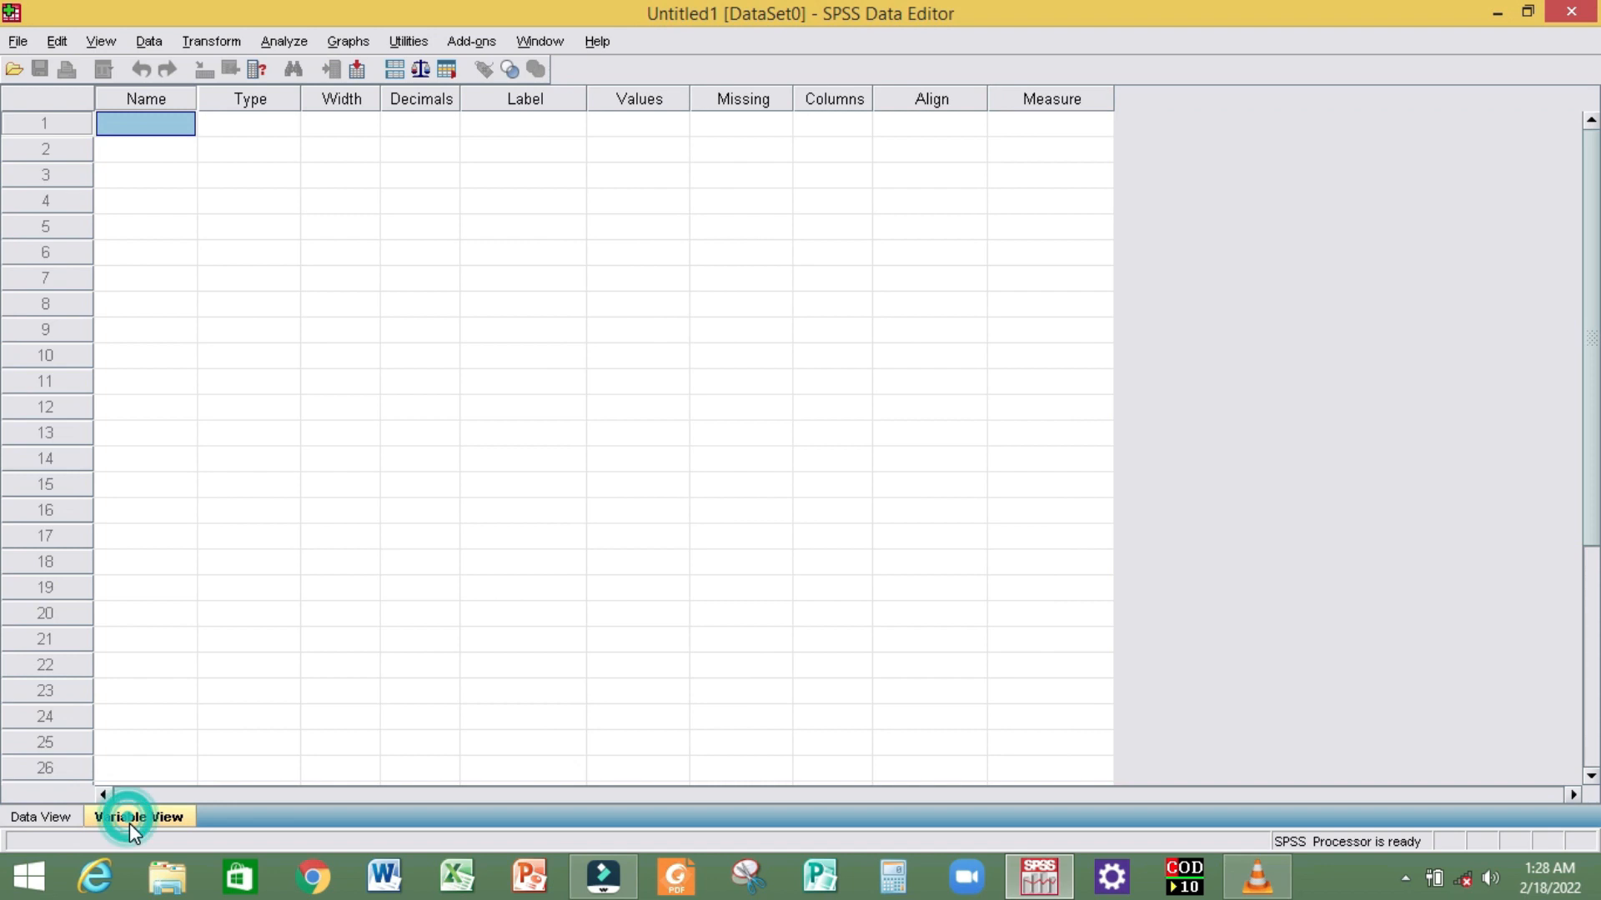
# Examine the variable attribute columns in the empty Variable View, from Name through Missing.
pyautogui.click(154, 97)
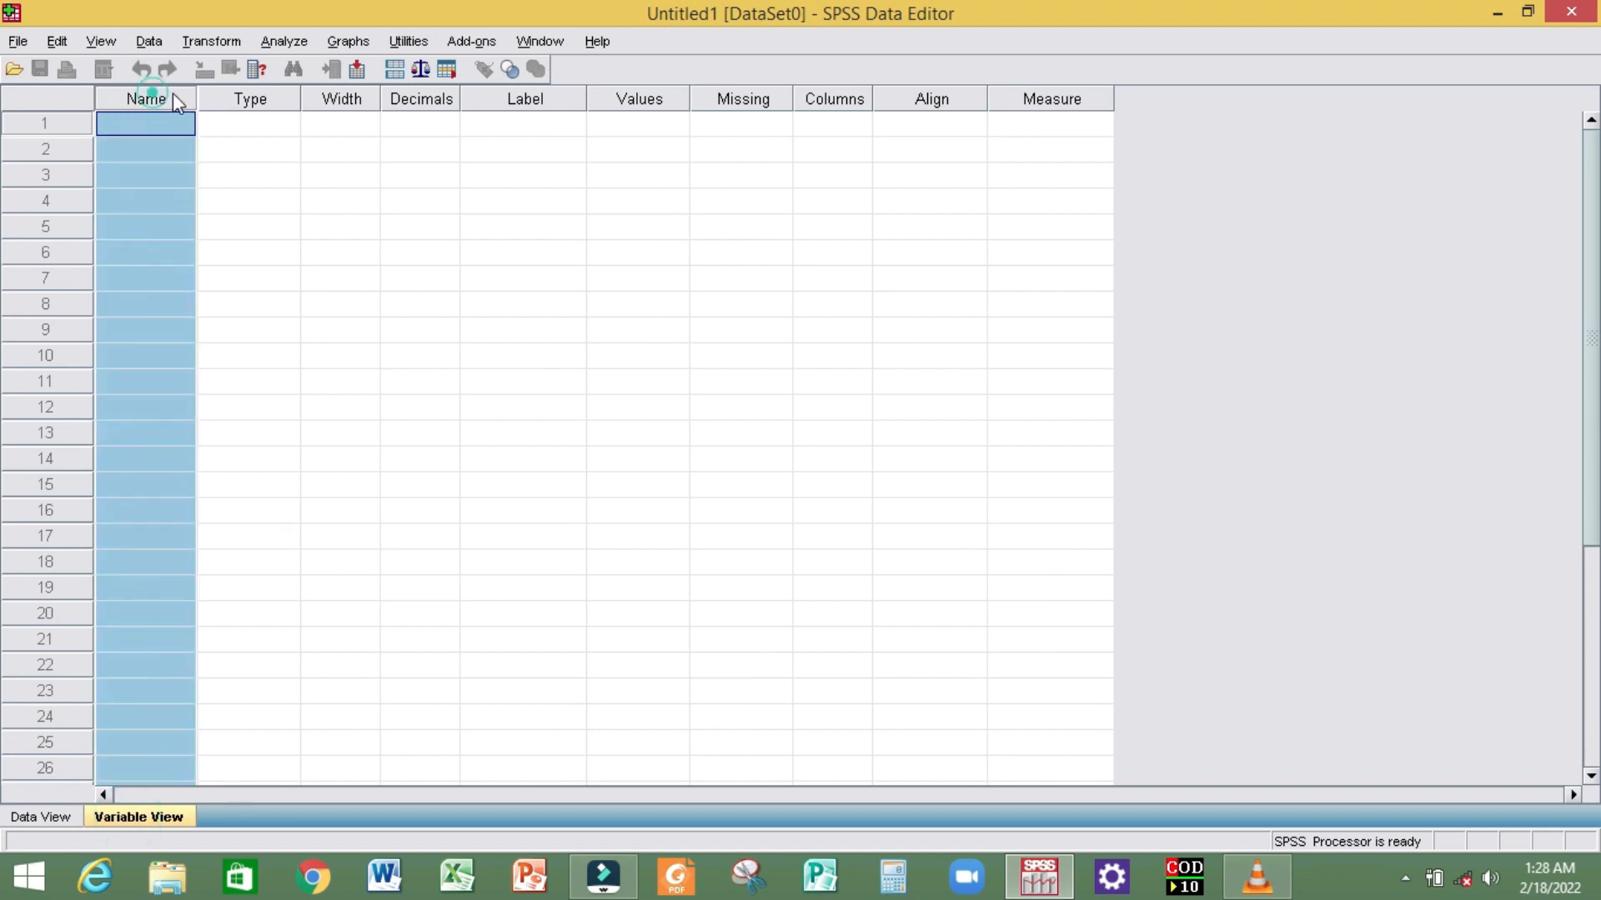
pyautogui.click(244, 100)
pyautogui.click(329, 100)
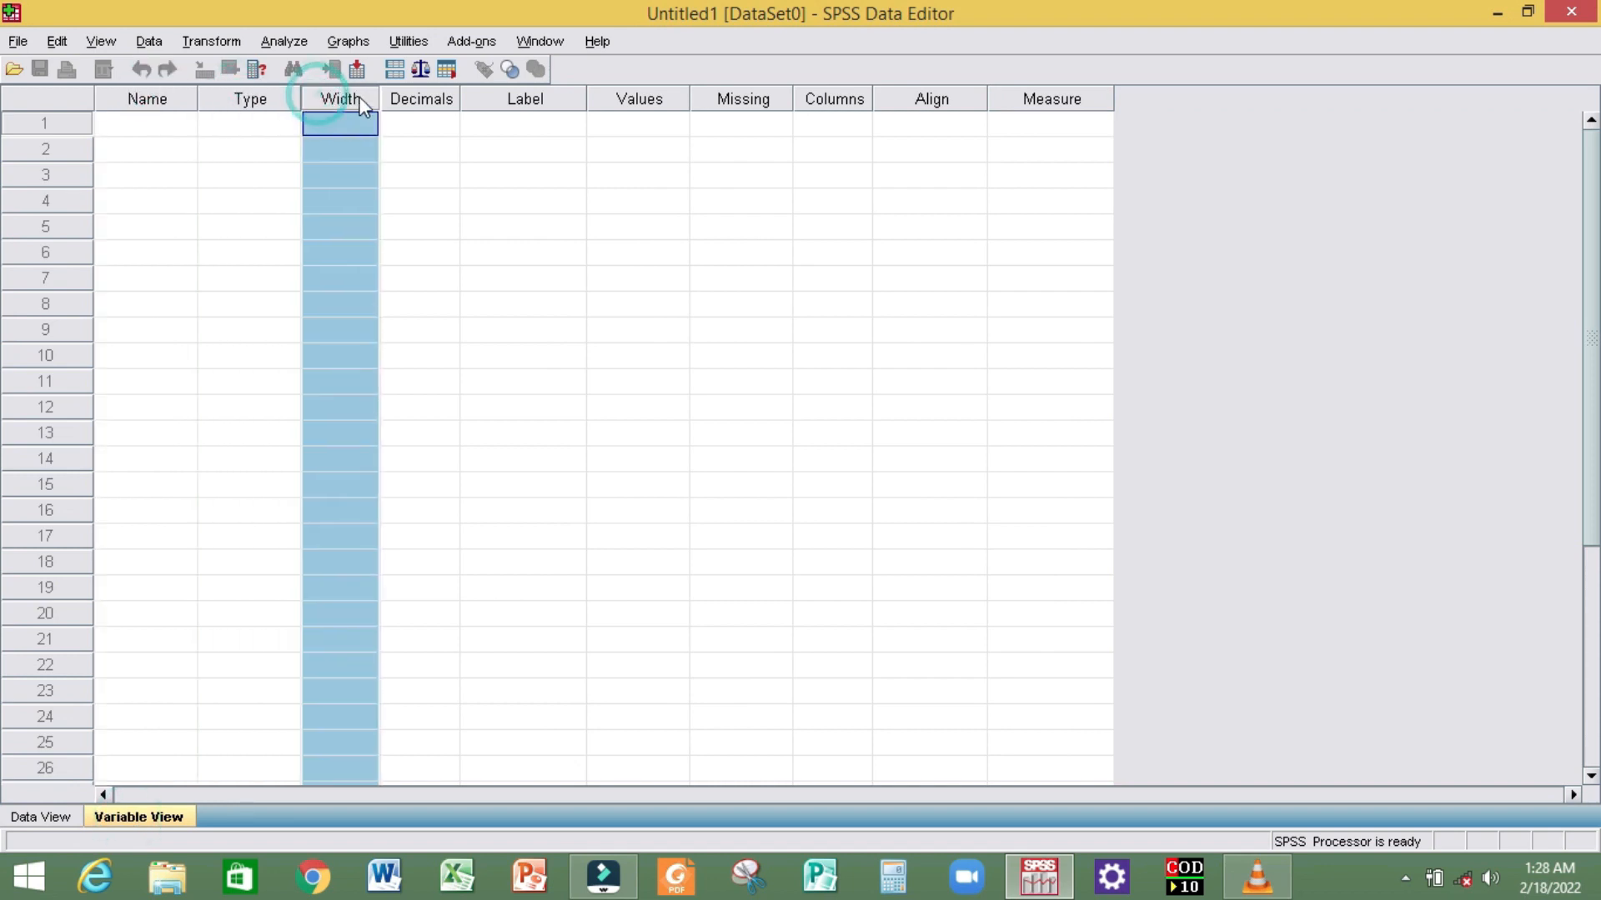
pyautogui.click(401, 101)
pyautogui.click(494, 100)
pyautogui.click(621, 99)
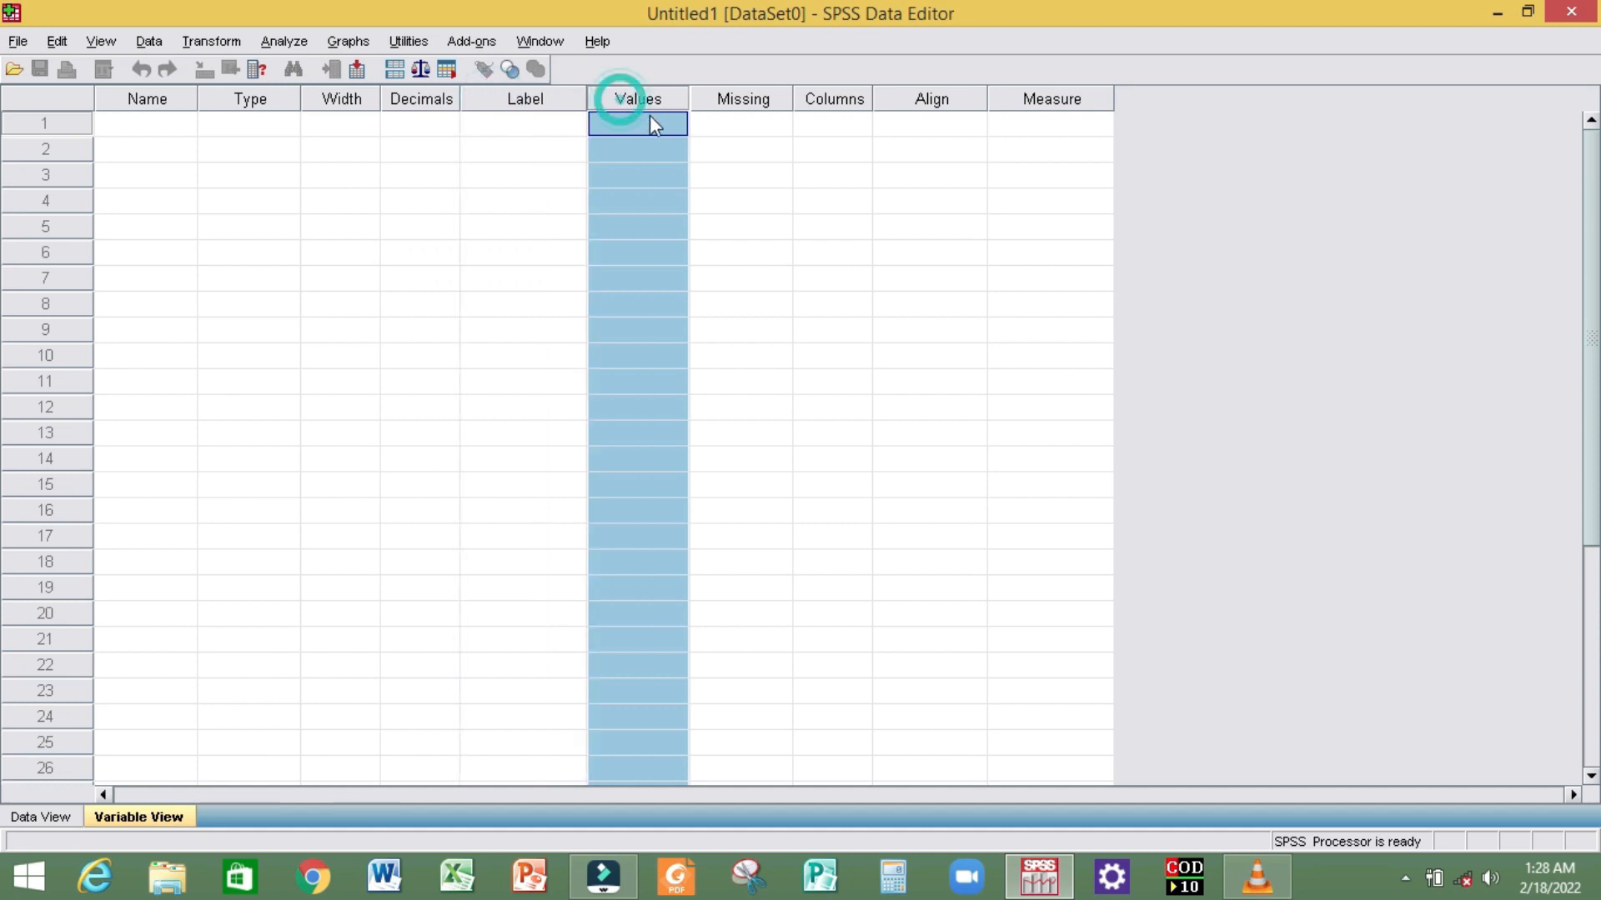
pyautogui.click(753, 103)
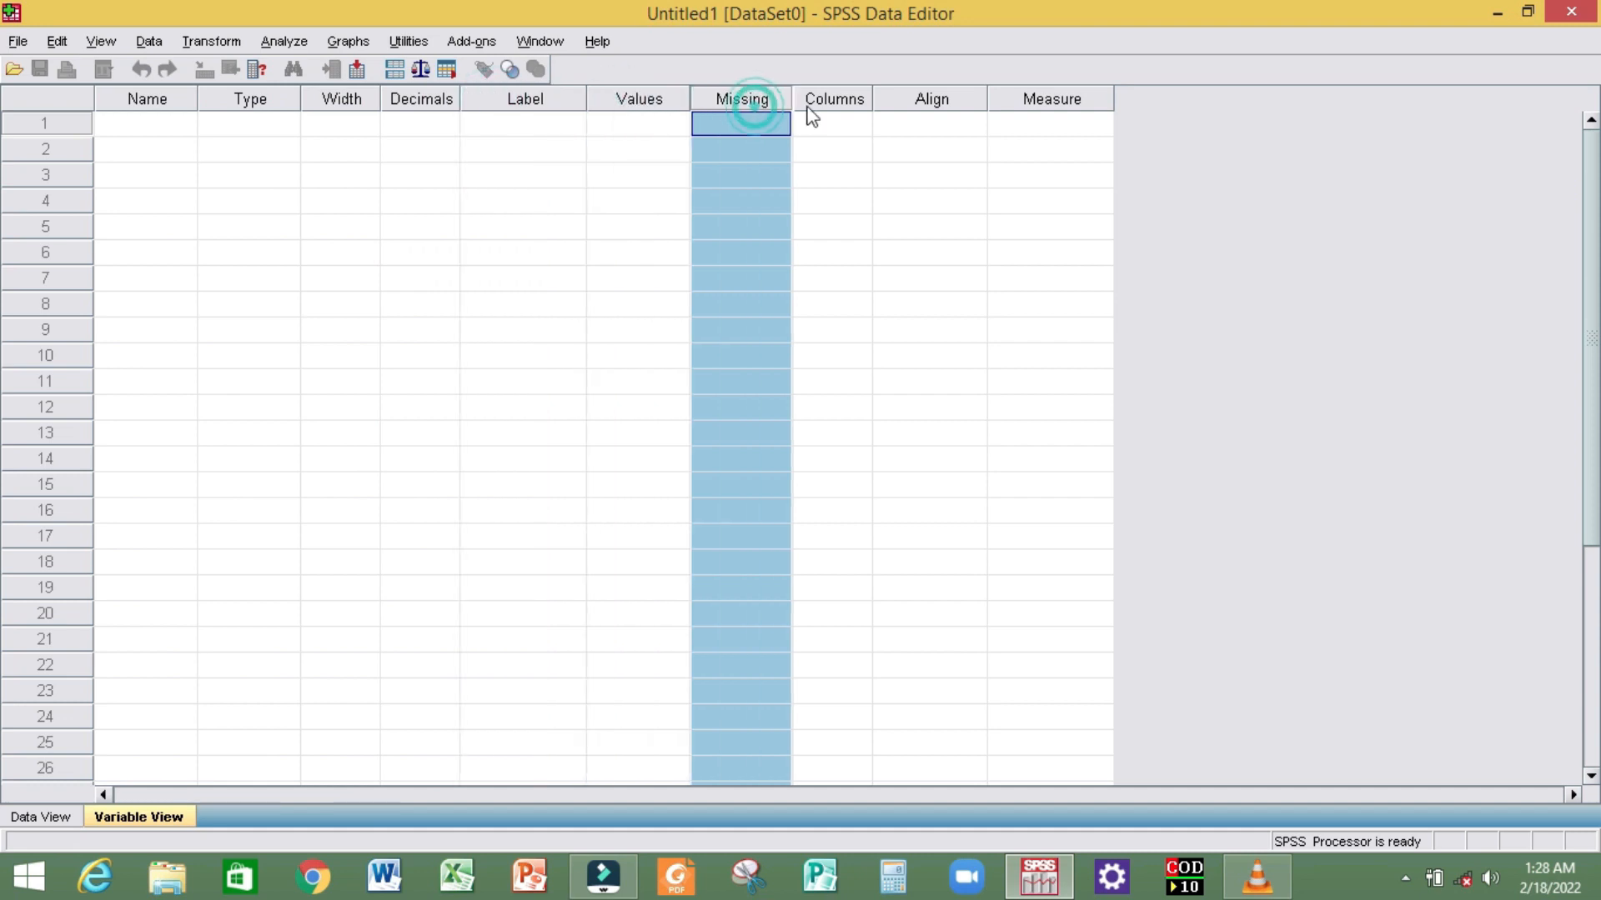
pyautogui.click(169, 127)
pyautogui.click(164, 154)
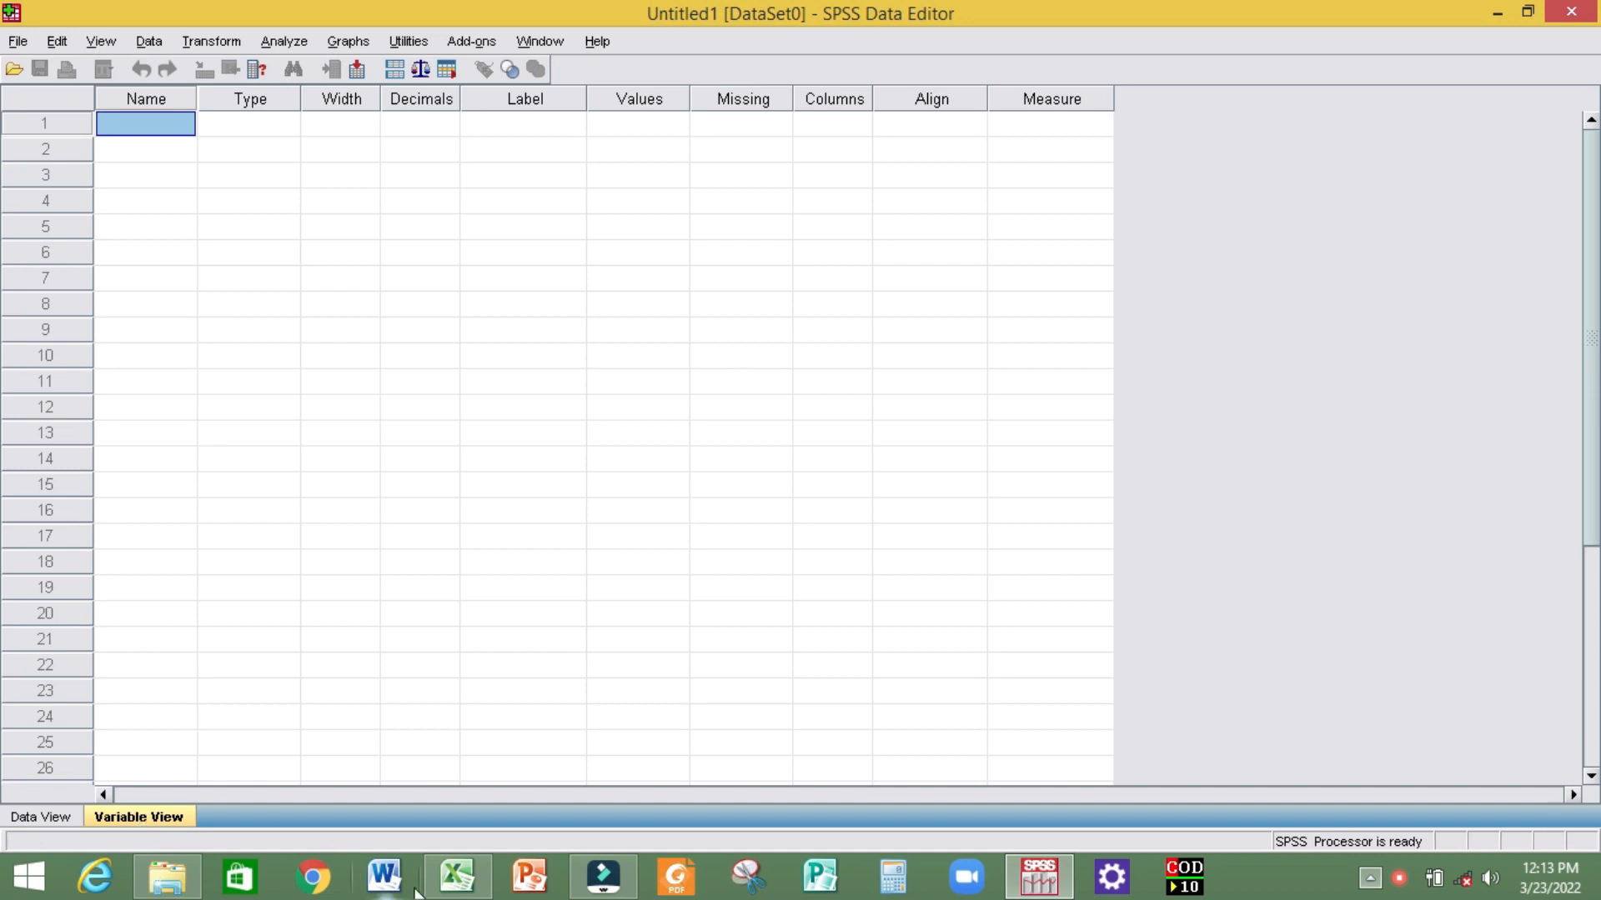
# Switch to Excel to review the 2018 data rows on sheet A1 (2), and return to SPSS.
pyautogui.click(446, 863)
pyautogui.moveTo(129, 311); pyautogui.dragTo(1177, 714)
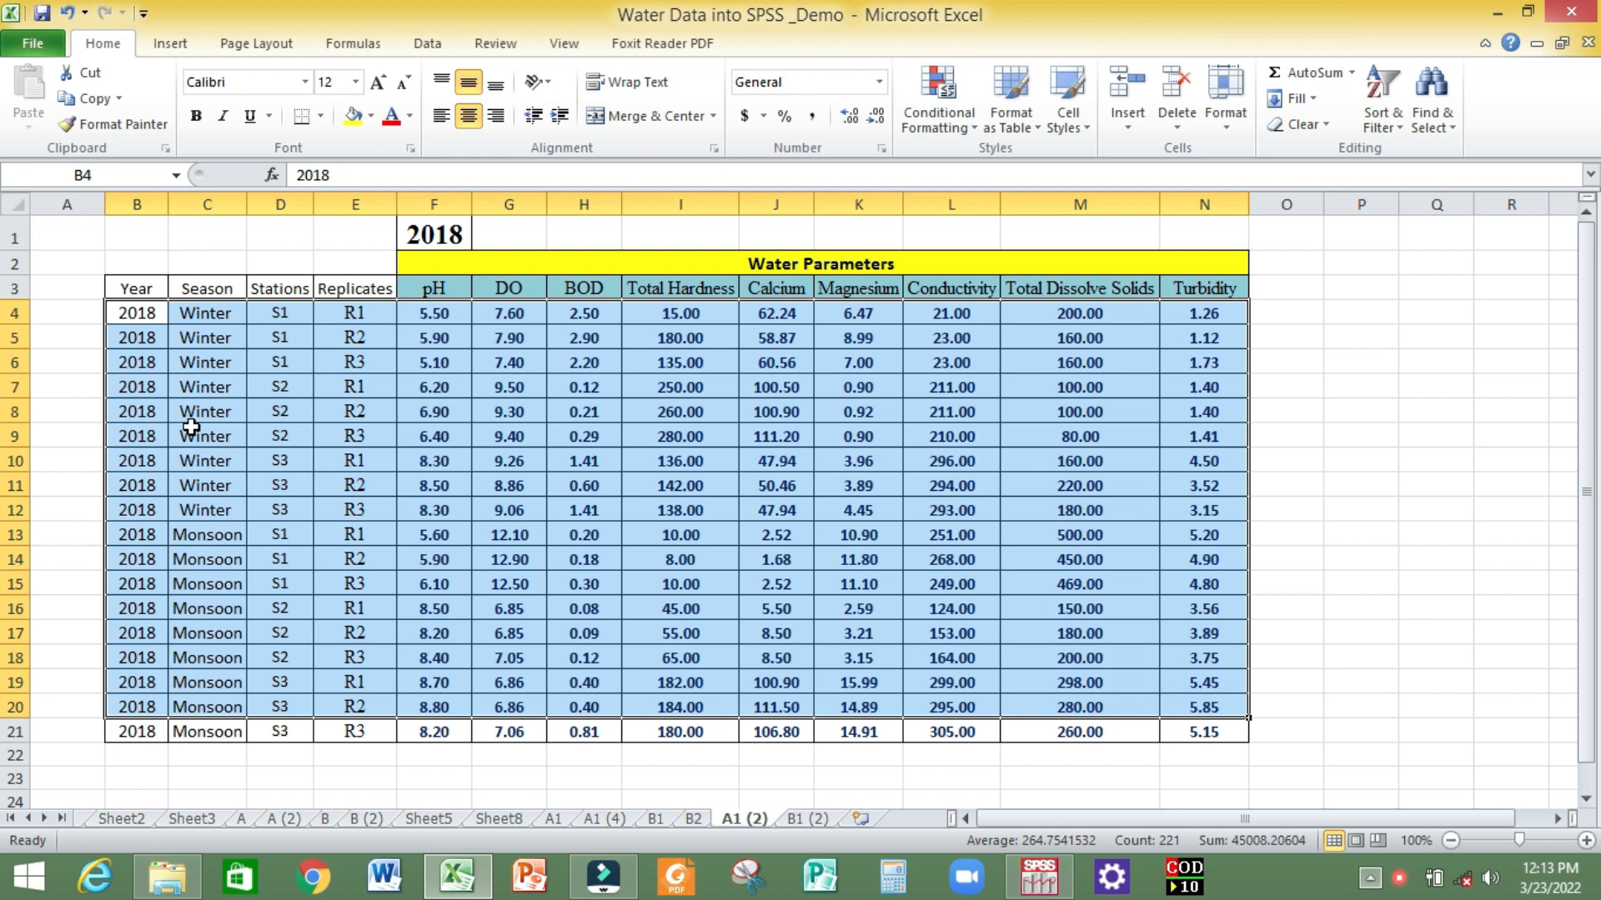
pyautogui.click(1035, 877)
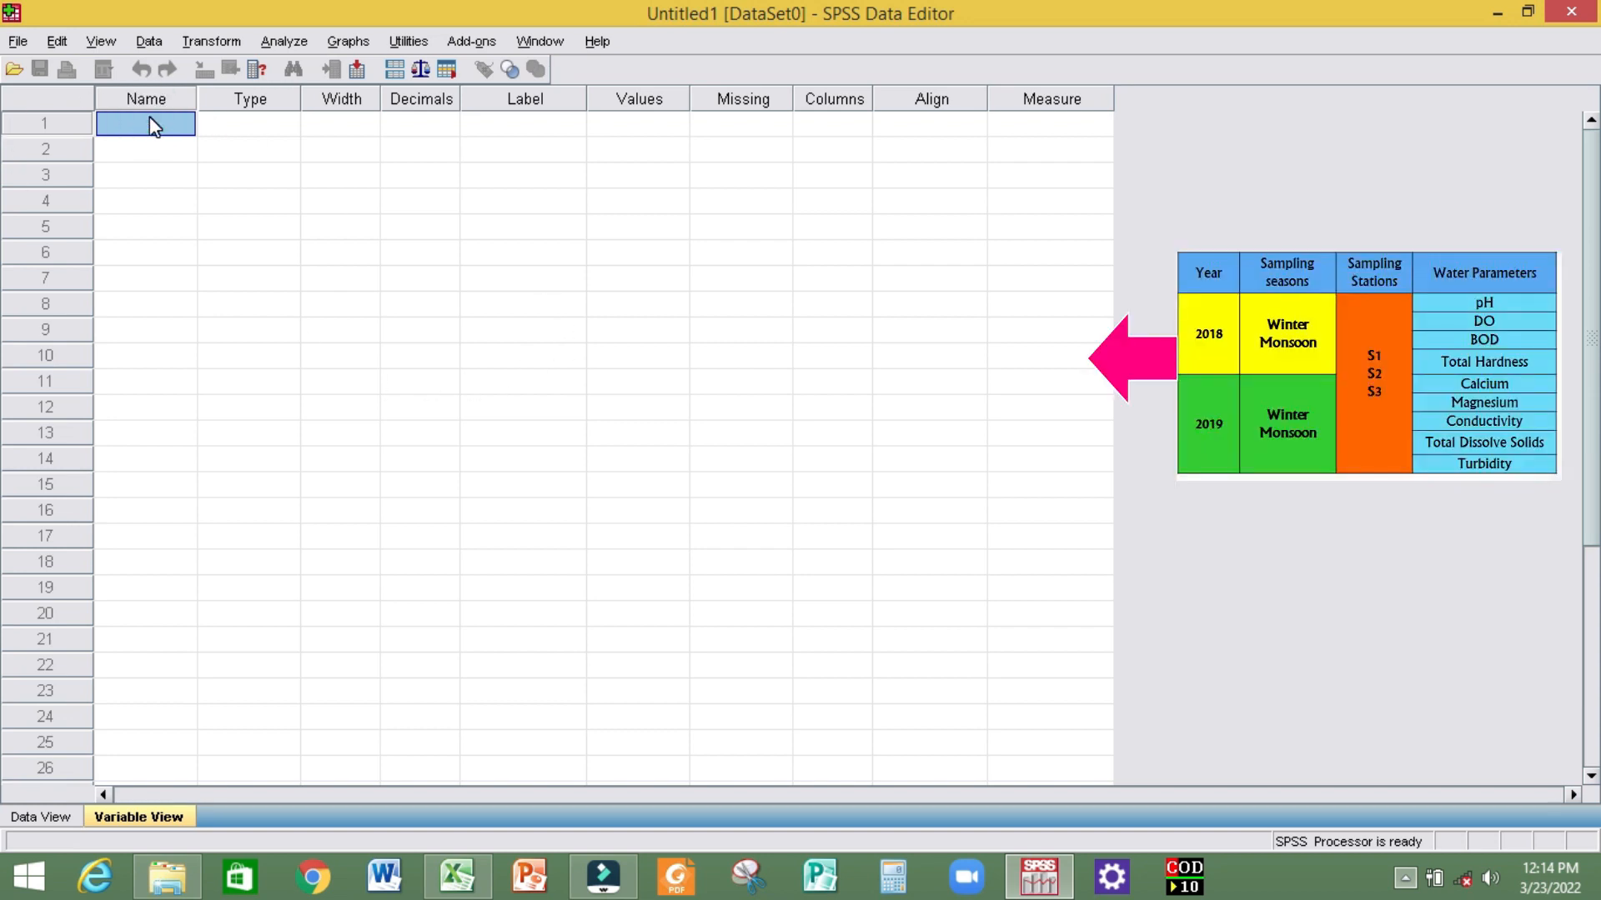
# Define the first variable as Year, keep its type Numeric, and give it the label Year.
pyautogui.write('ear')
pyautogui.click(241, 130)
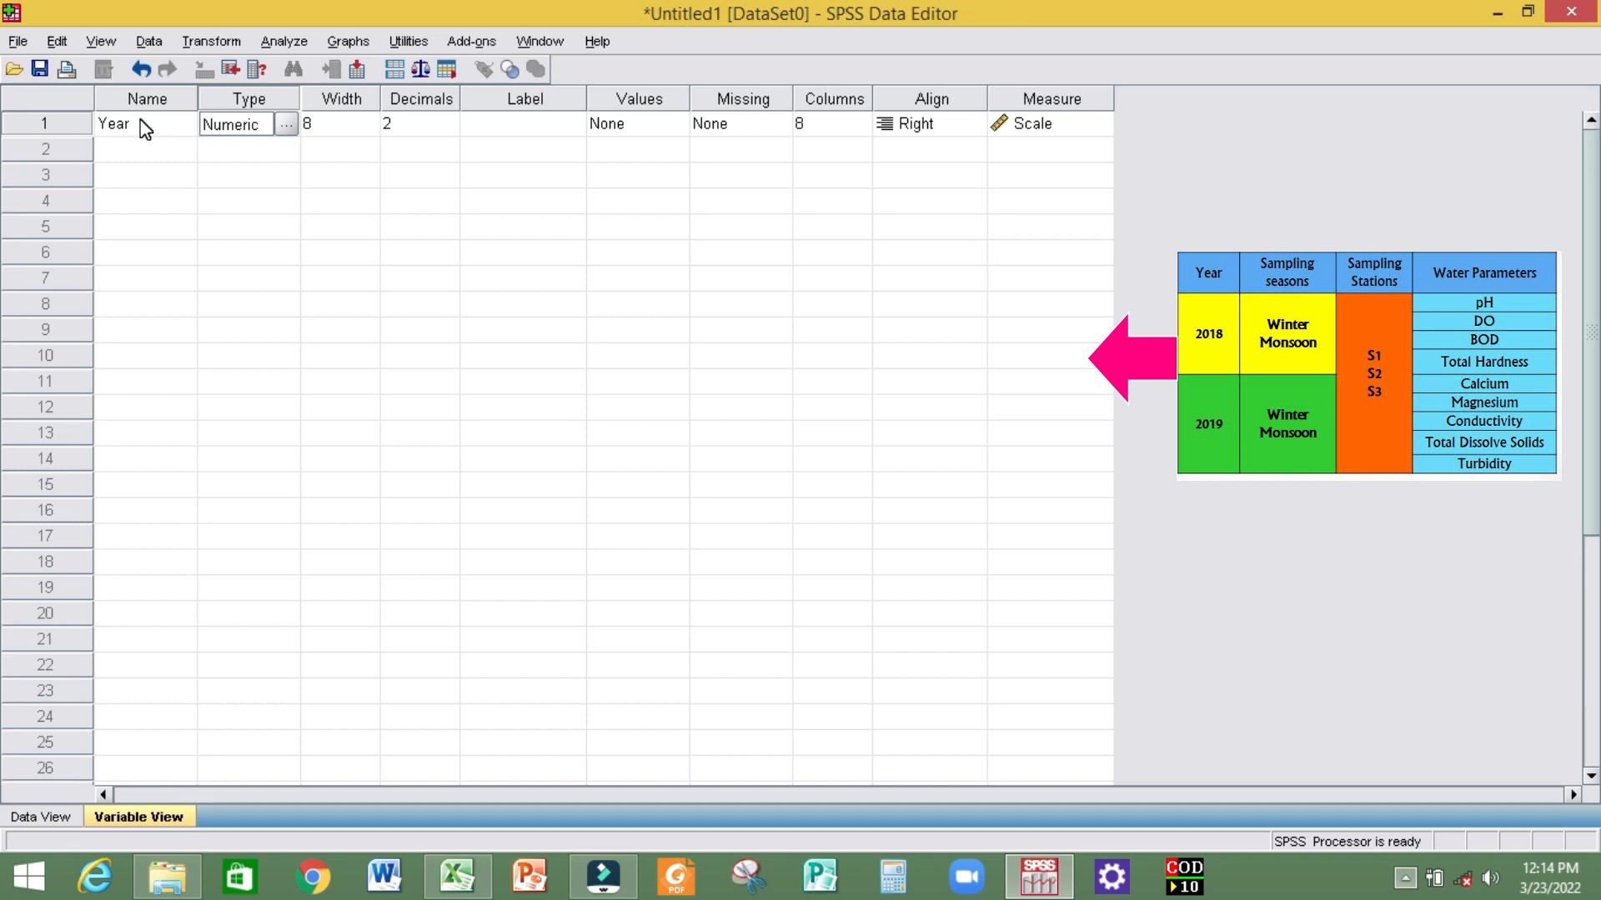
pyautogui.click(286, 126)
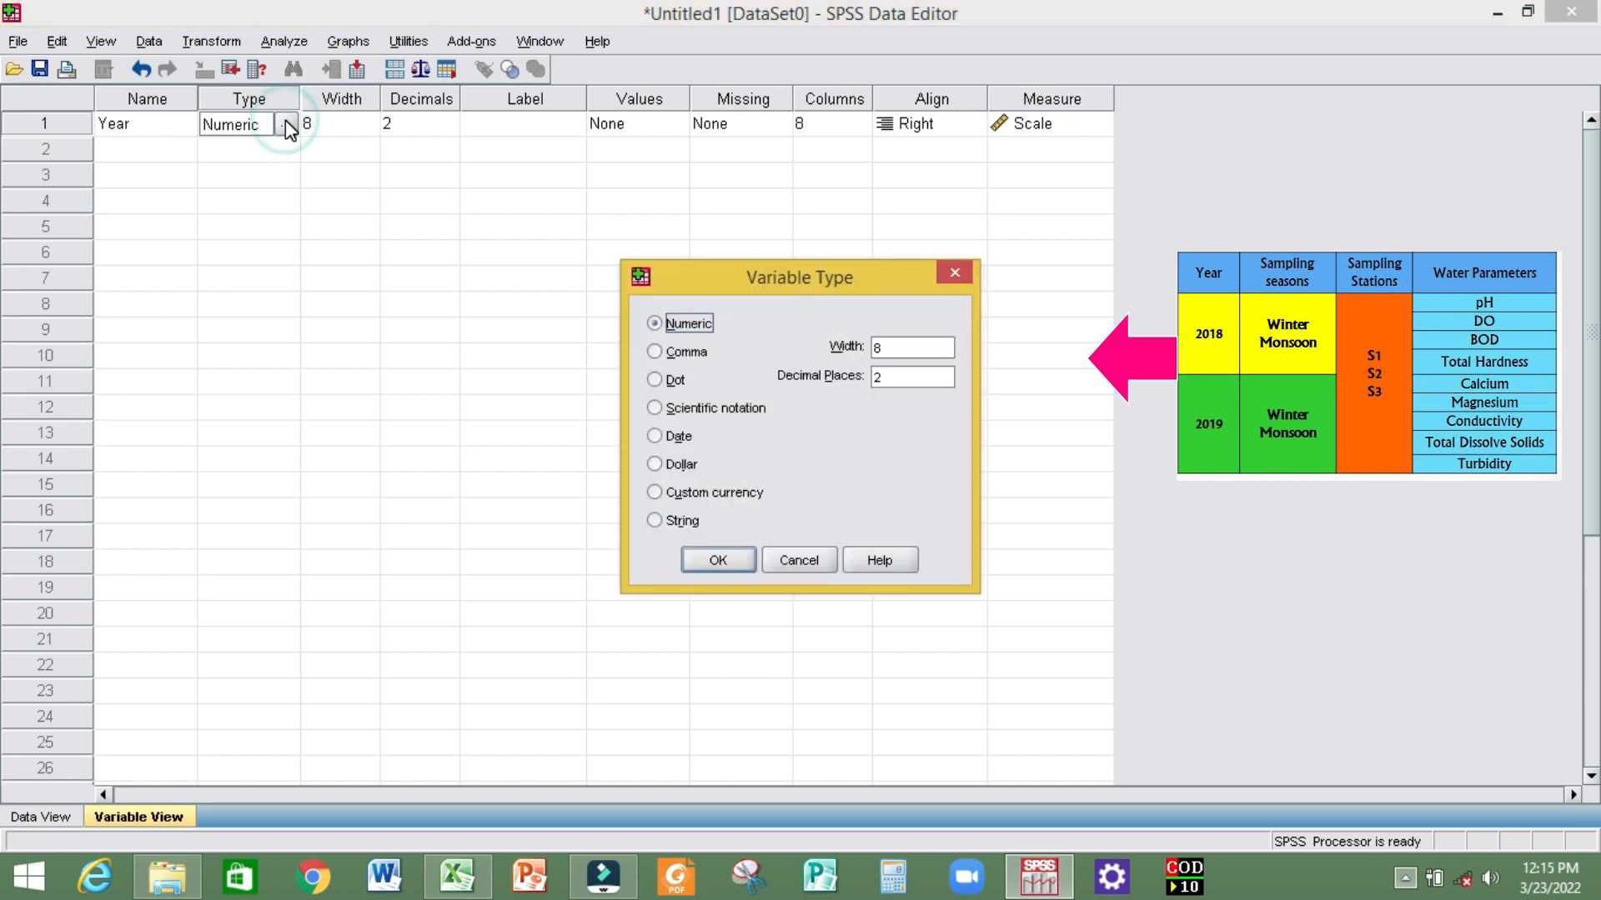
pyautogui.click(722, 560)
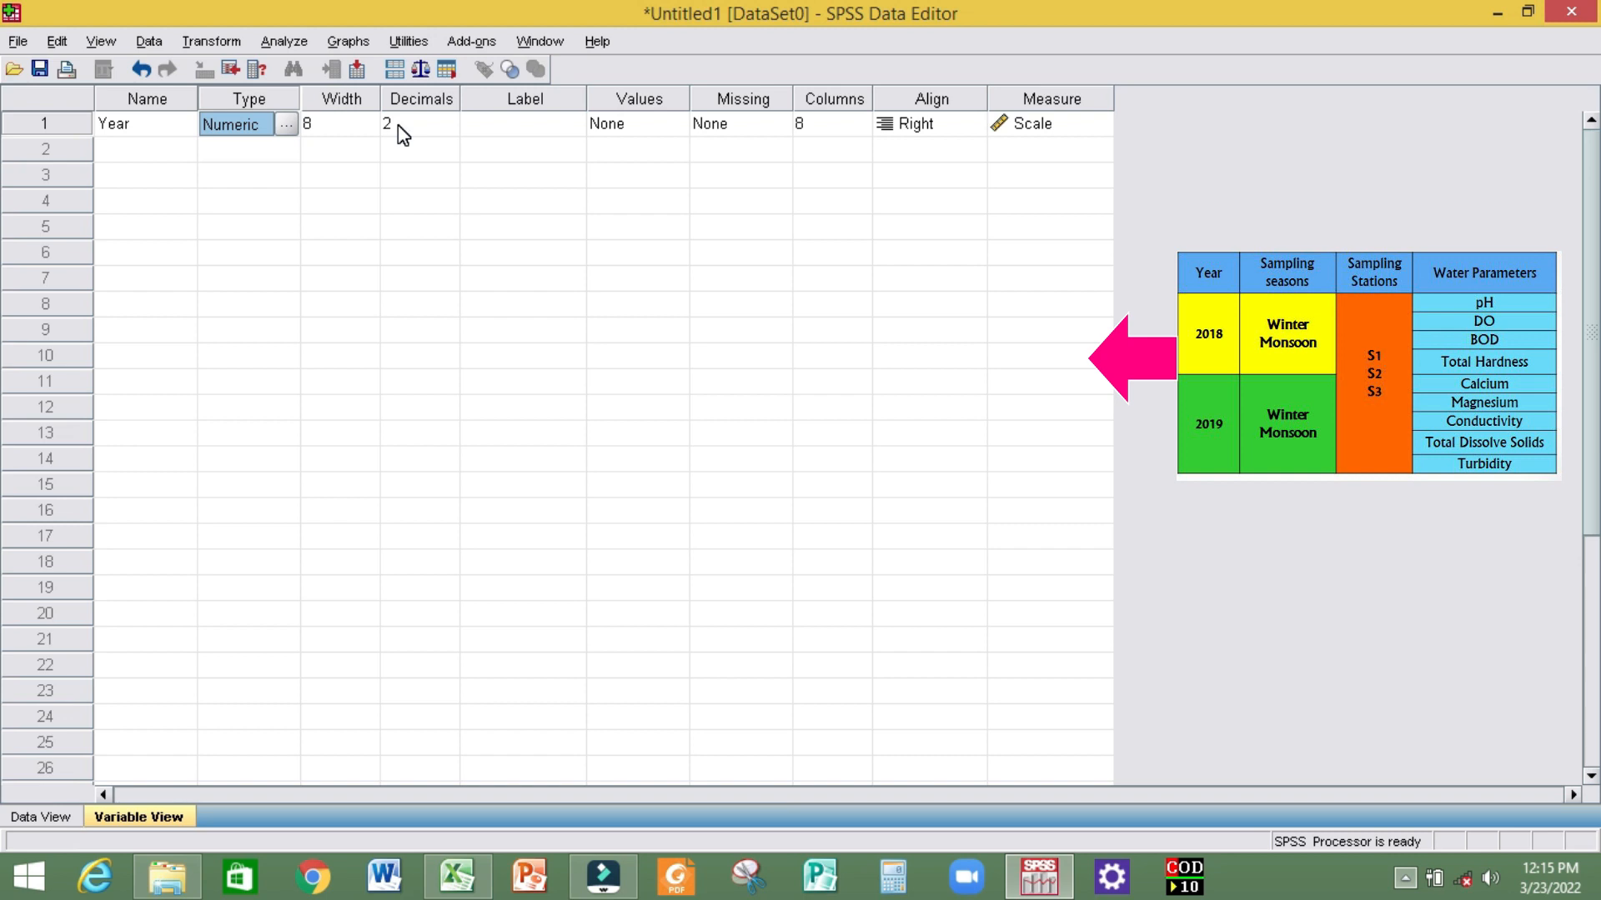
pyautogui.click(507, 129)
pyautogui.write('Year')
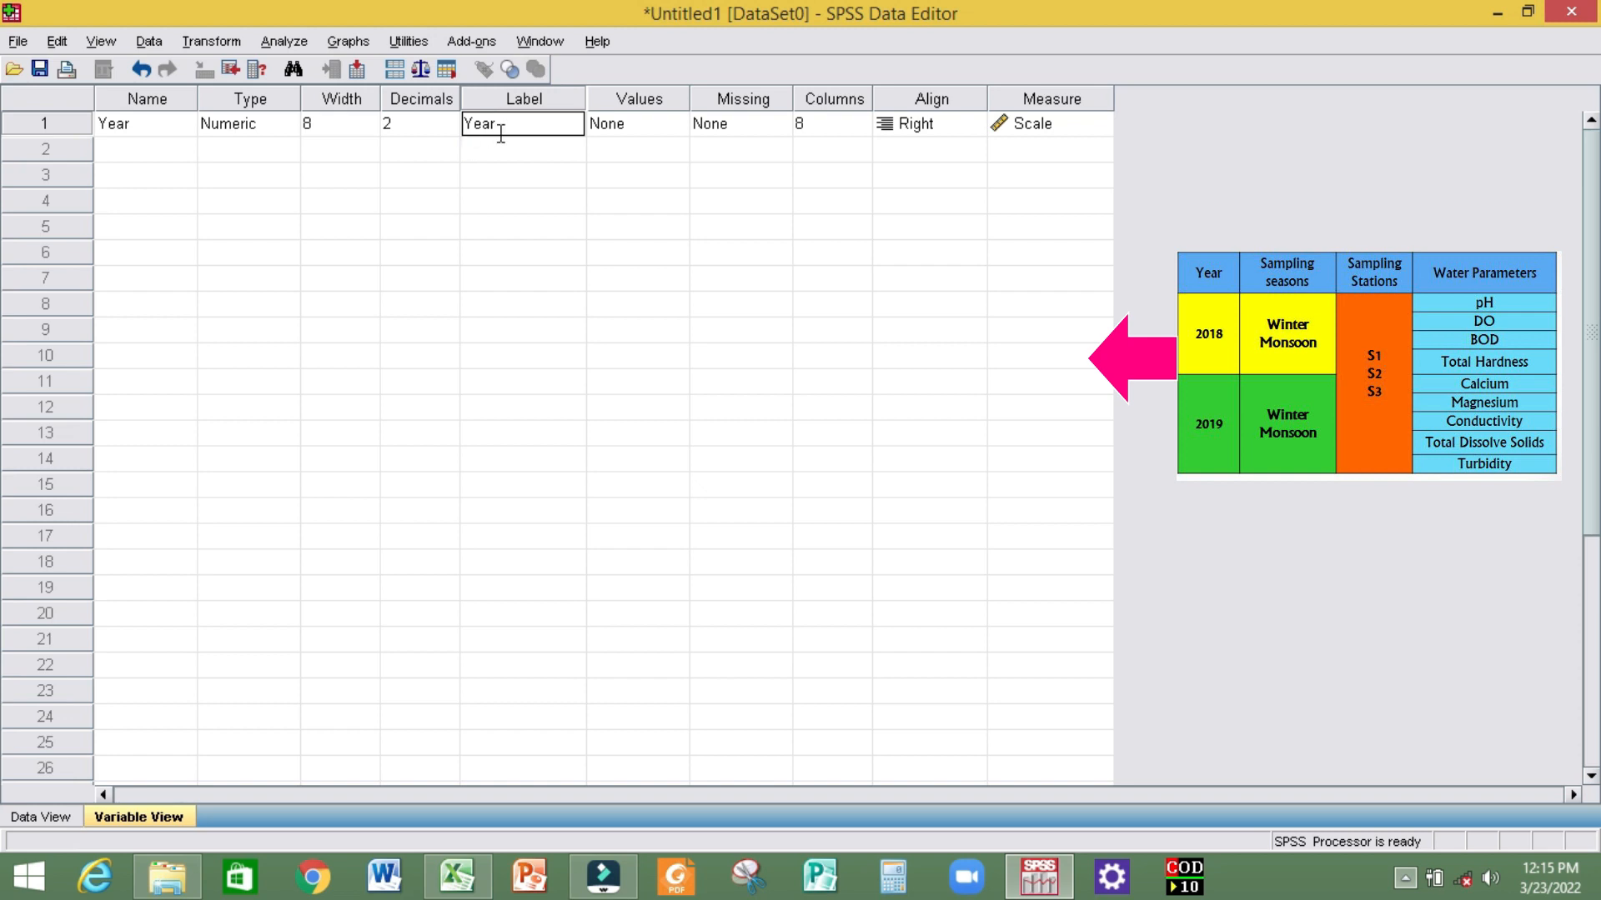
# Add a value label for the Year variable that assigns value 1 to 2018.
pyautogui.click(627, 126)
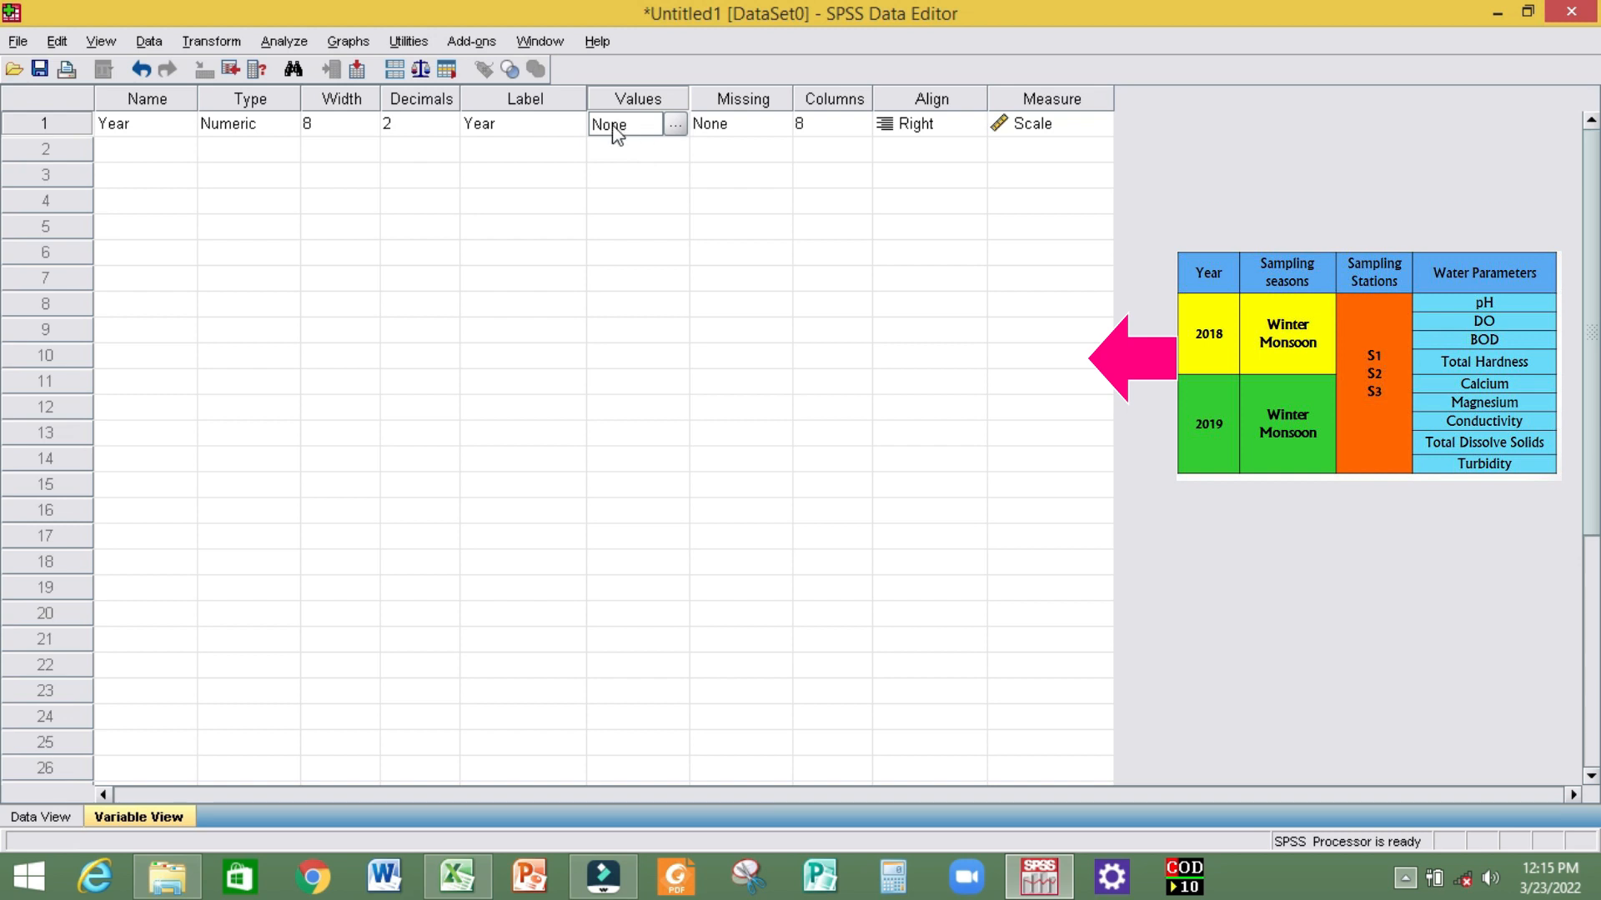
pyautogui.click(675, 124)
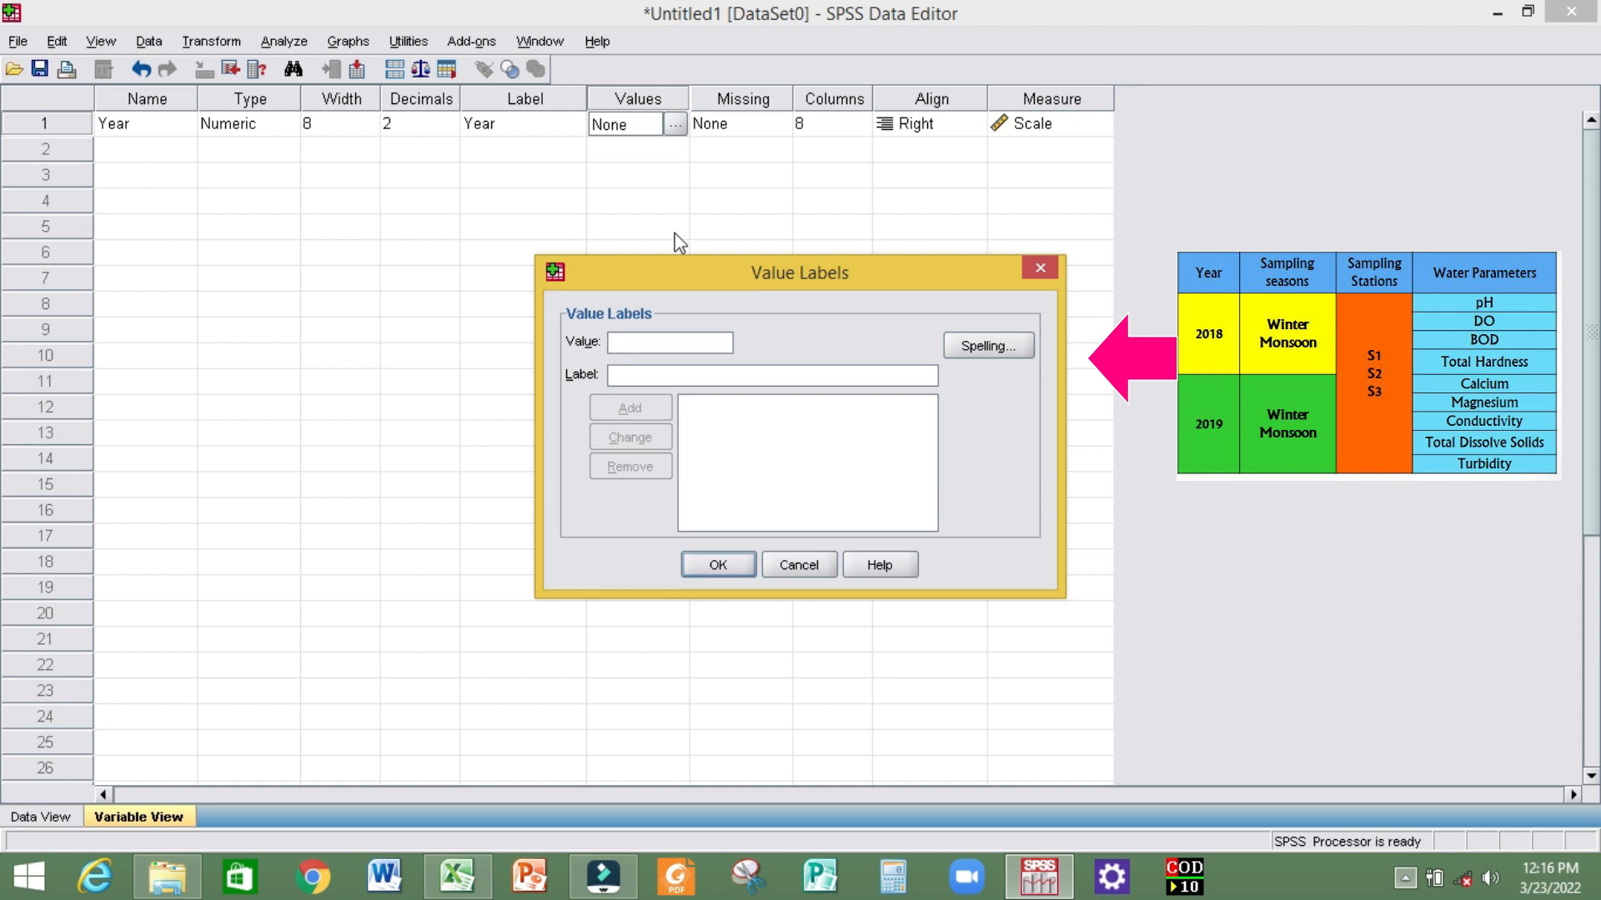
pyautogui.click(626, 340)
pyautogui.write('1')
pyautogui.click(623, 374)
pyautogui.write('2018')
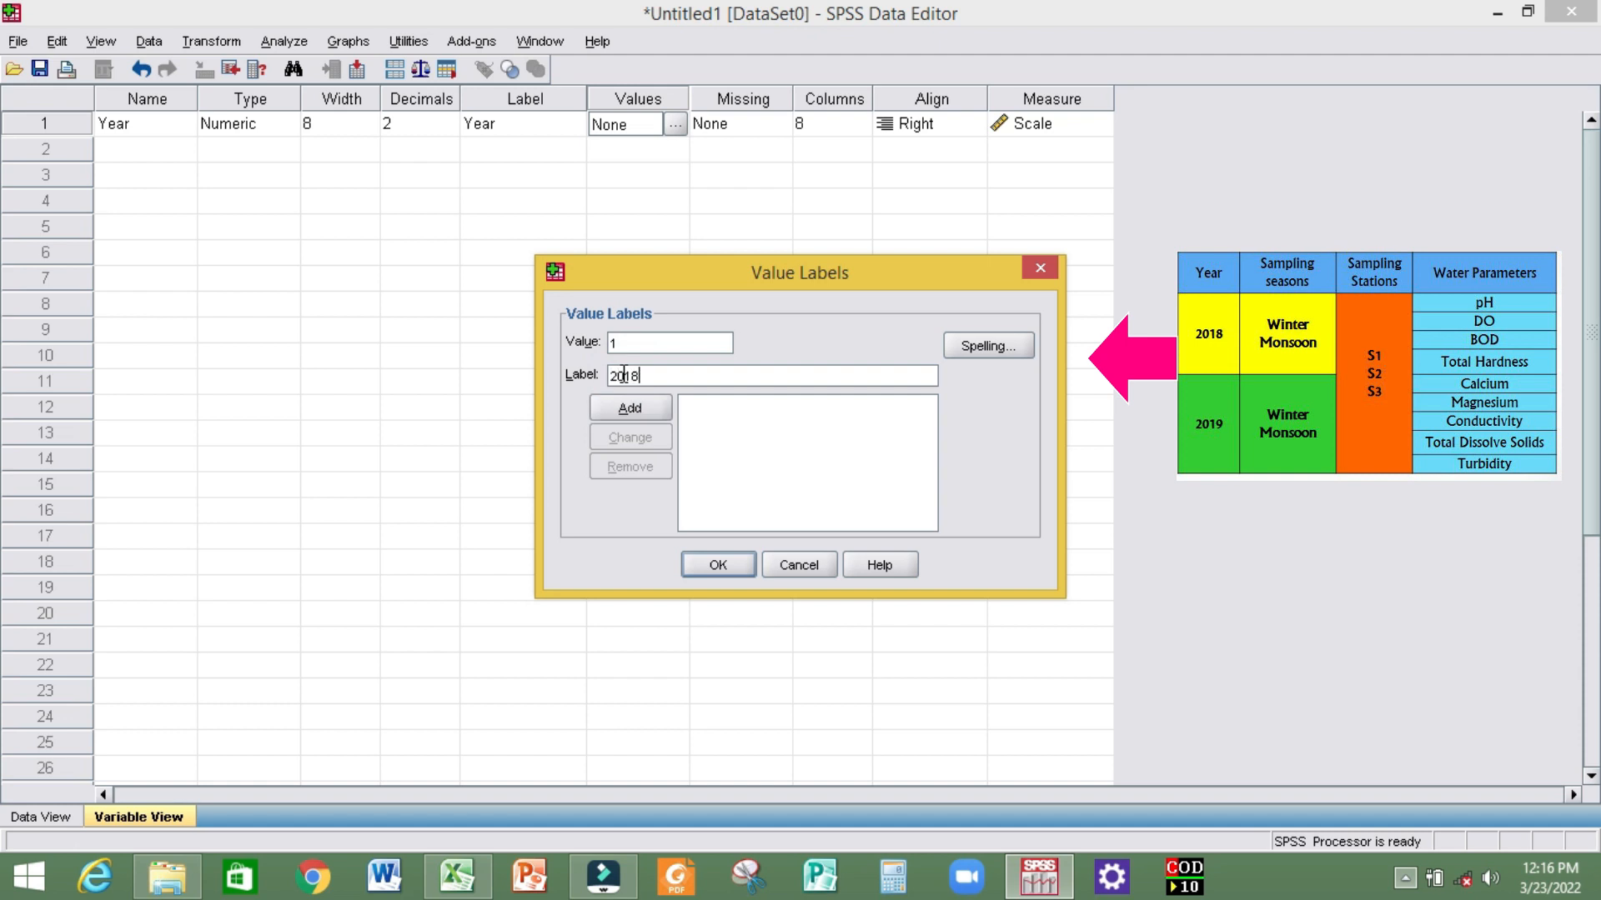
pyautogui.click(635, 405)
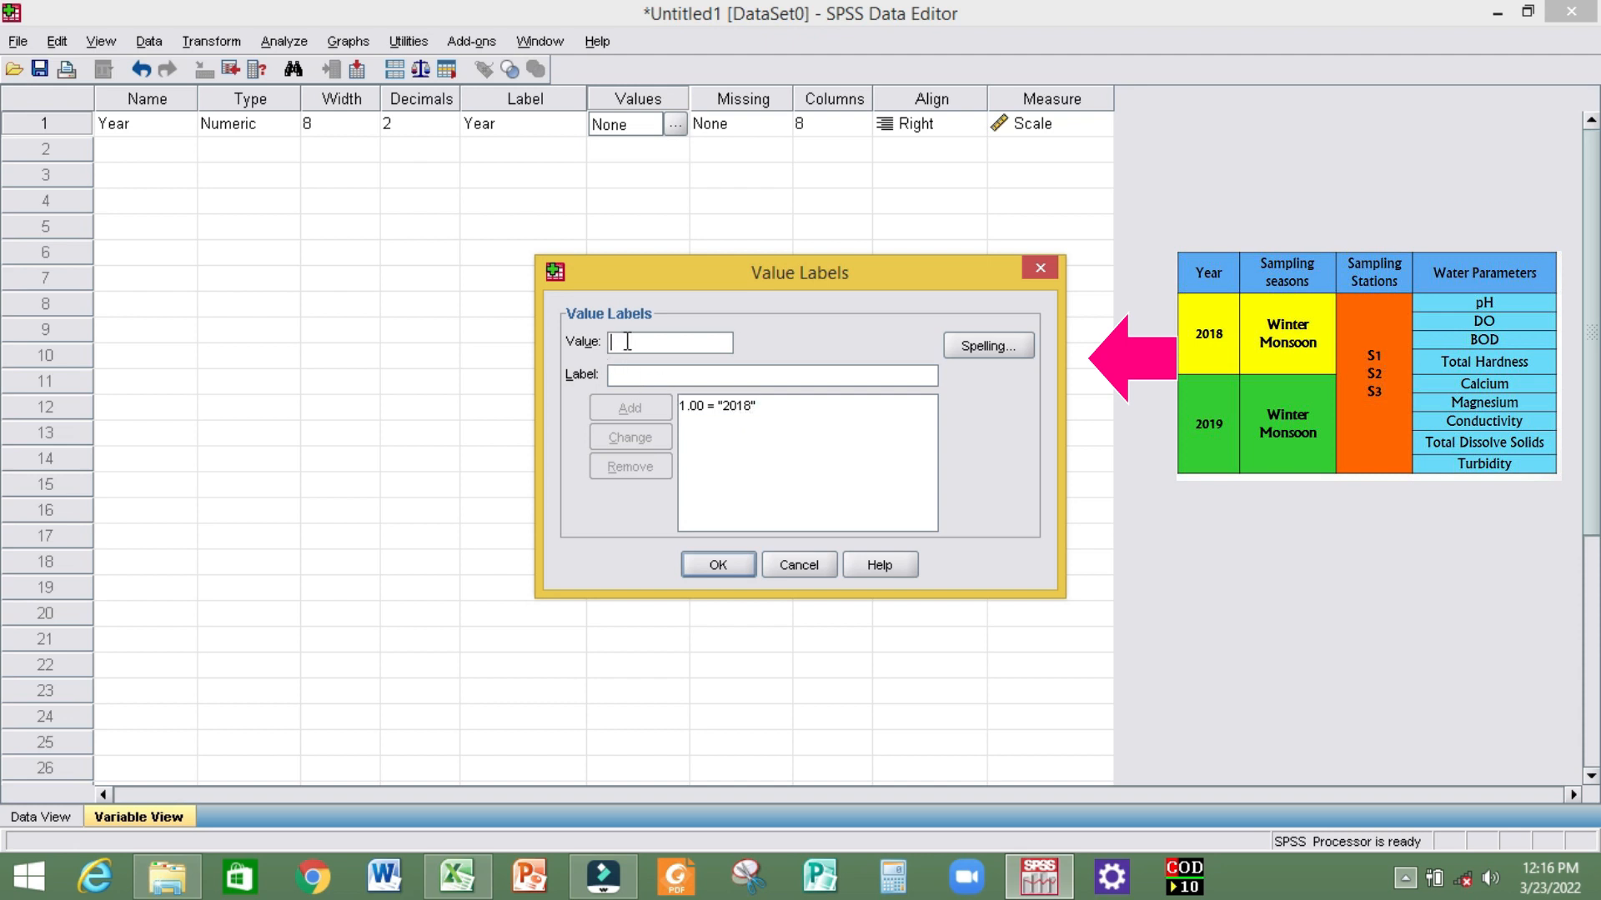
# Add a second value label assigning value 2 to 2019 and apply the value labels to Year.
pyautogui.write('2')
pyautogui.click(628, 373)
pyautogui.write('2019')
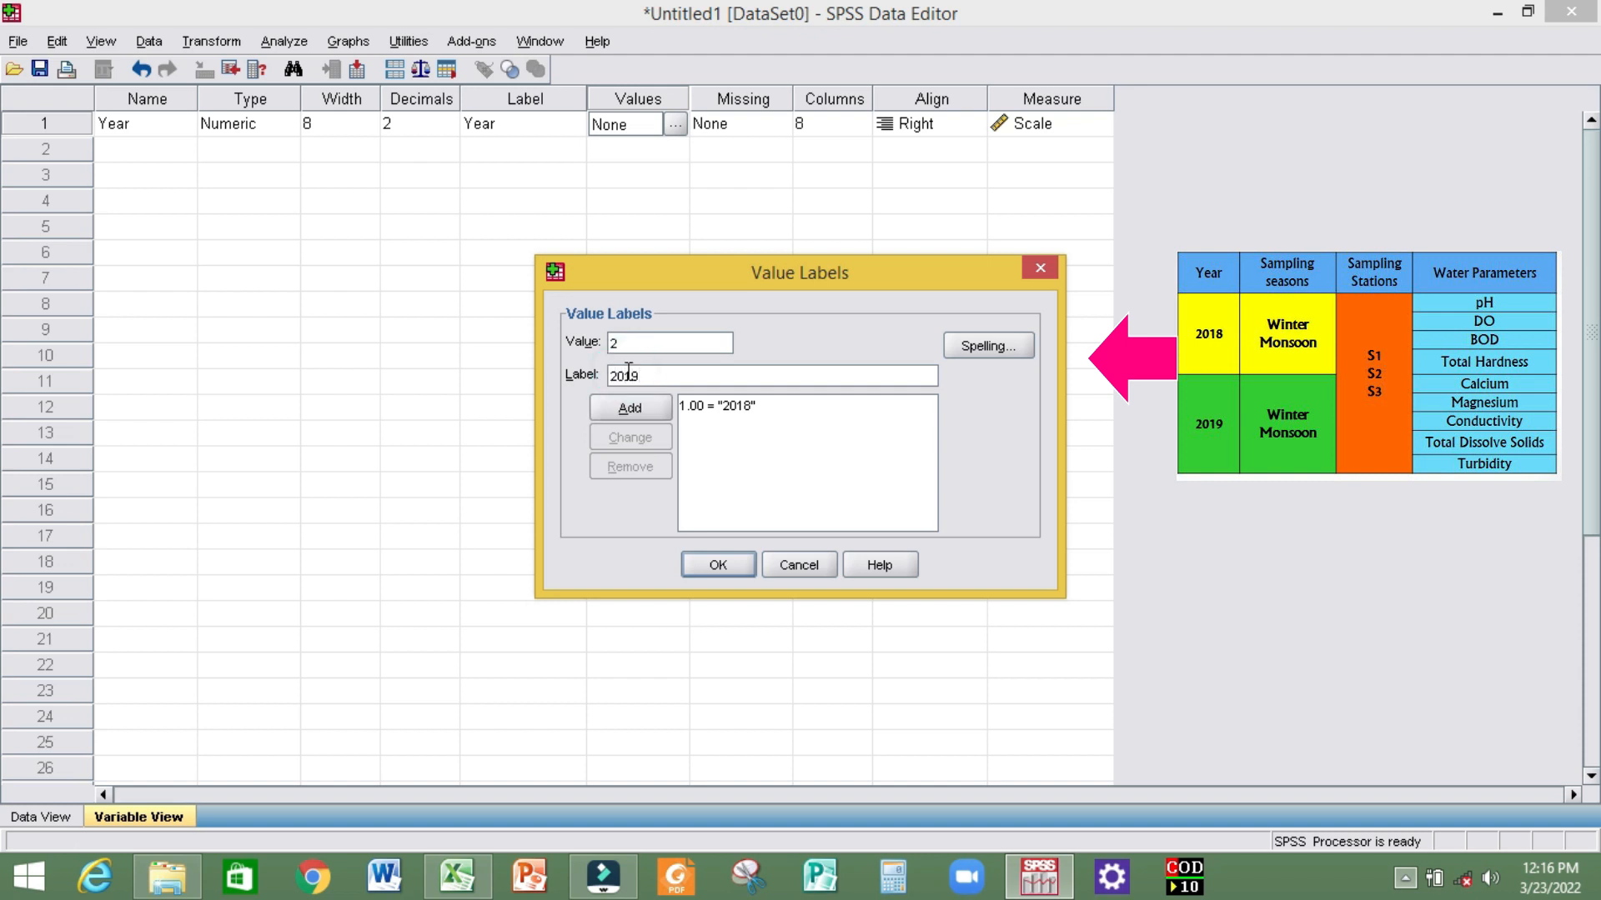
pyautogui.click(632, 407)
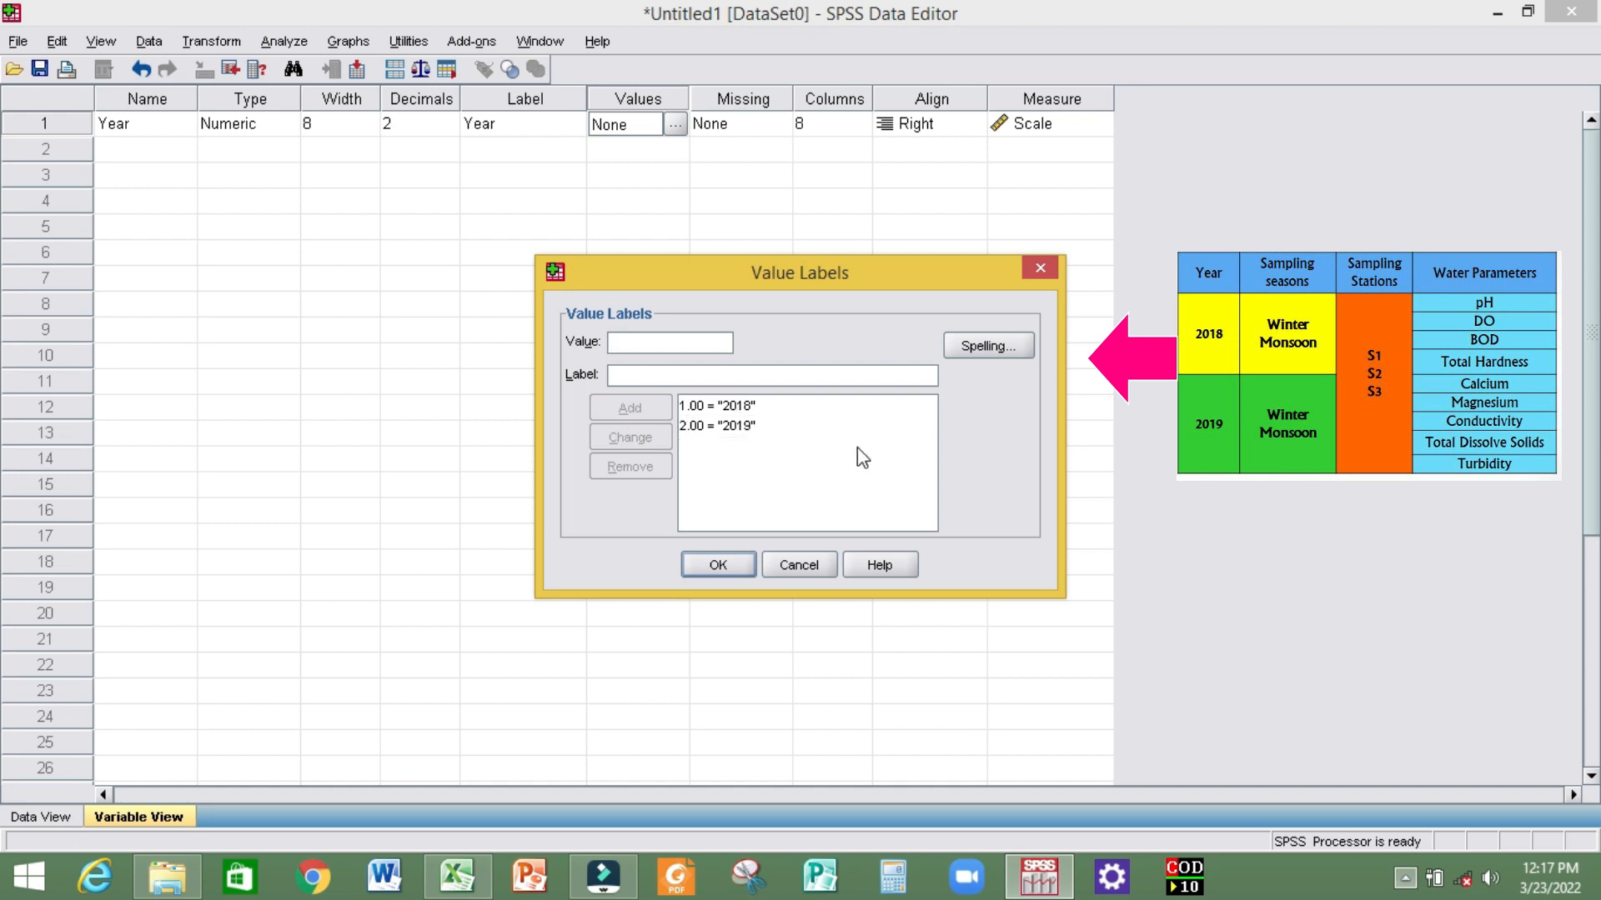
pyautogui.click(456, 876)
pyautogui.click(128, 321)
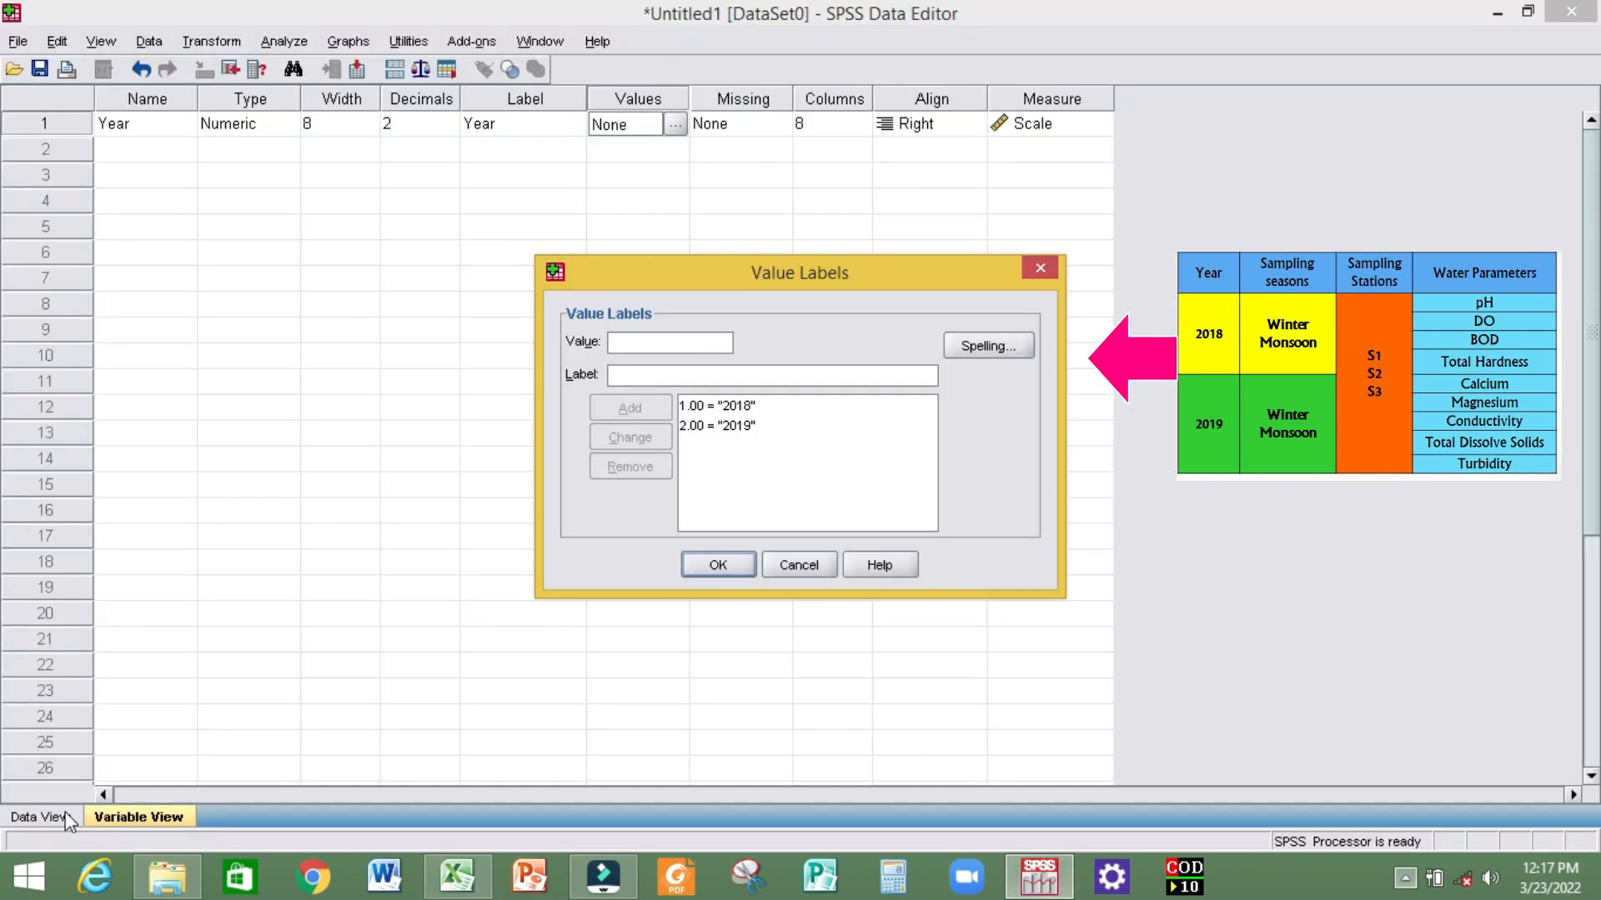
pyautogui.click(56, 817)
pyautogui.click(714, 421)
pyautogui.click(714, 414)
pyautogui.click(727, 427)
pyautogui.click(719, 566)
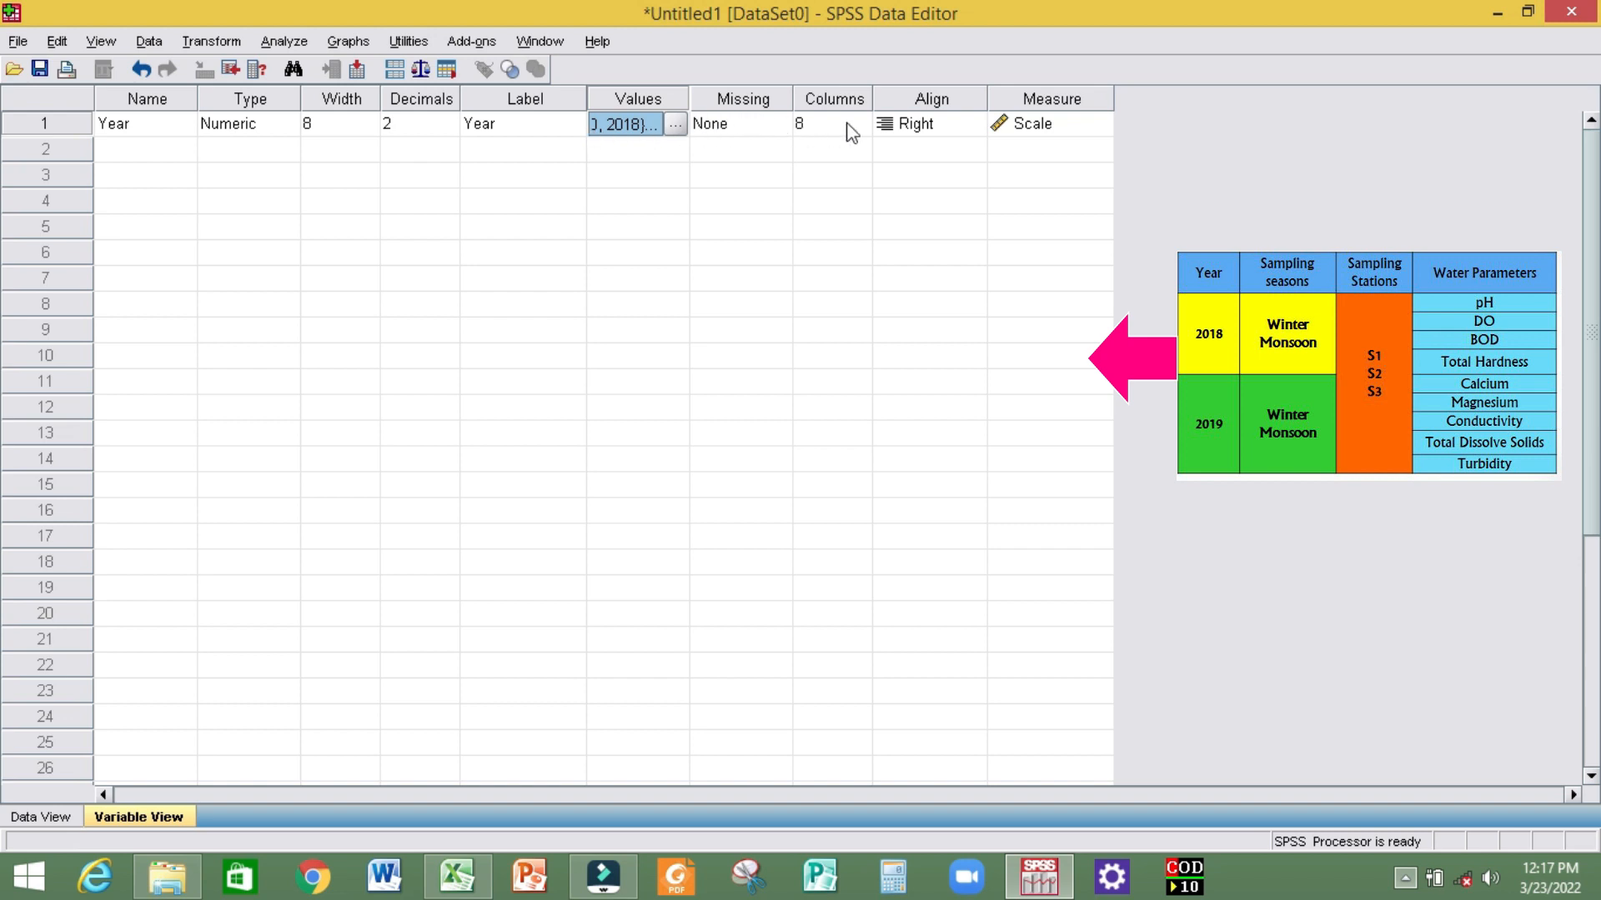
# Set the measurement level of the Year variable to Ordinal.
pyautogui.click(1045, 125)
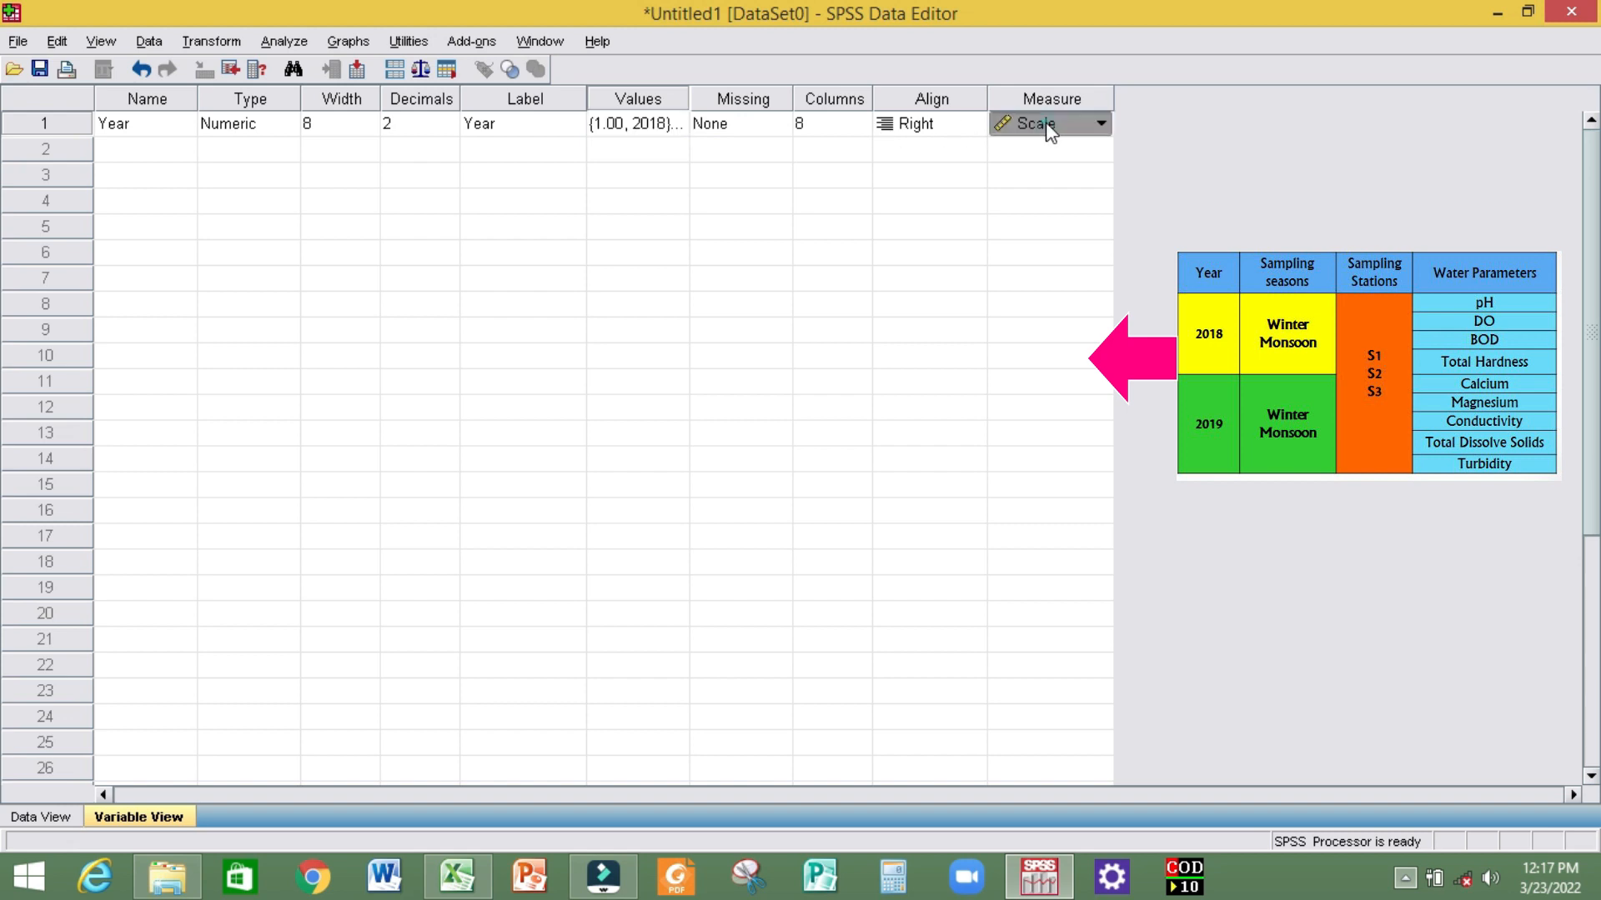
pyautogui.click(1101, 123)
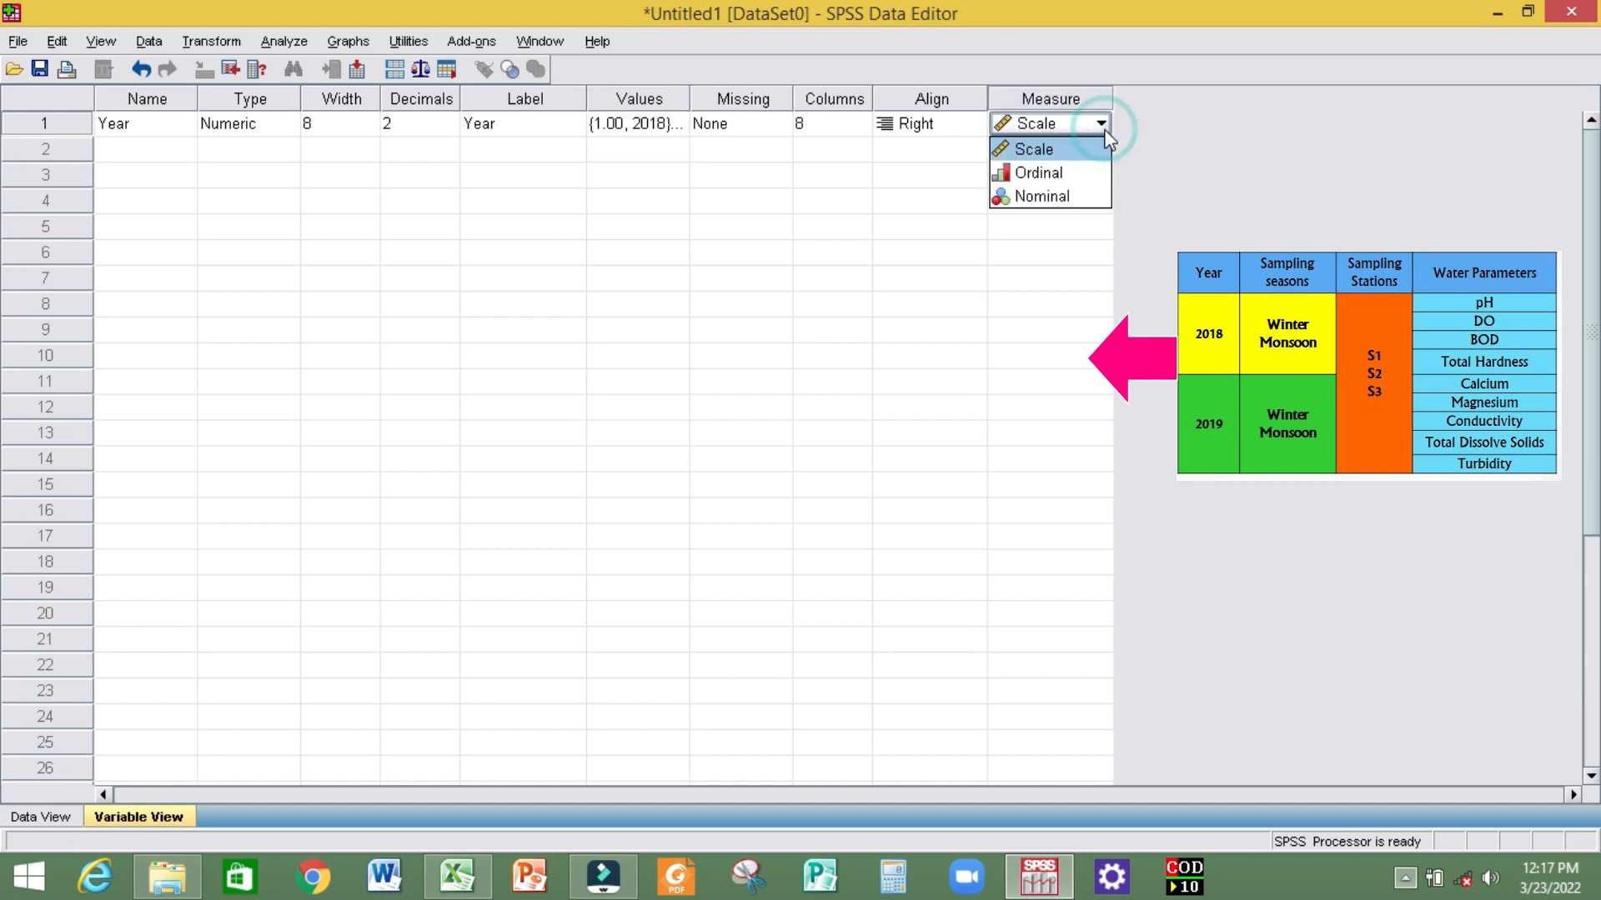
pyautogui.click(1067, 173)
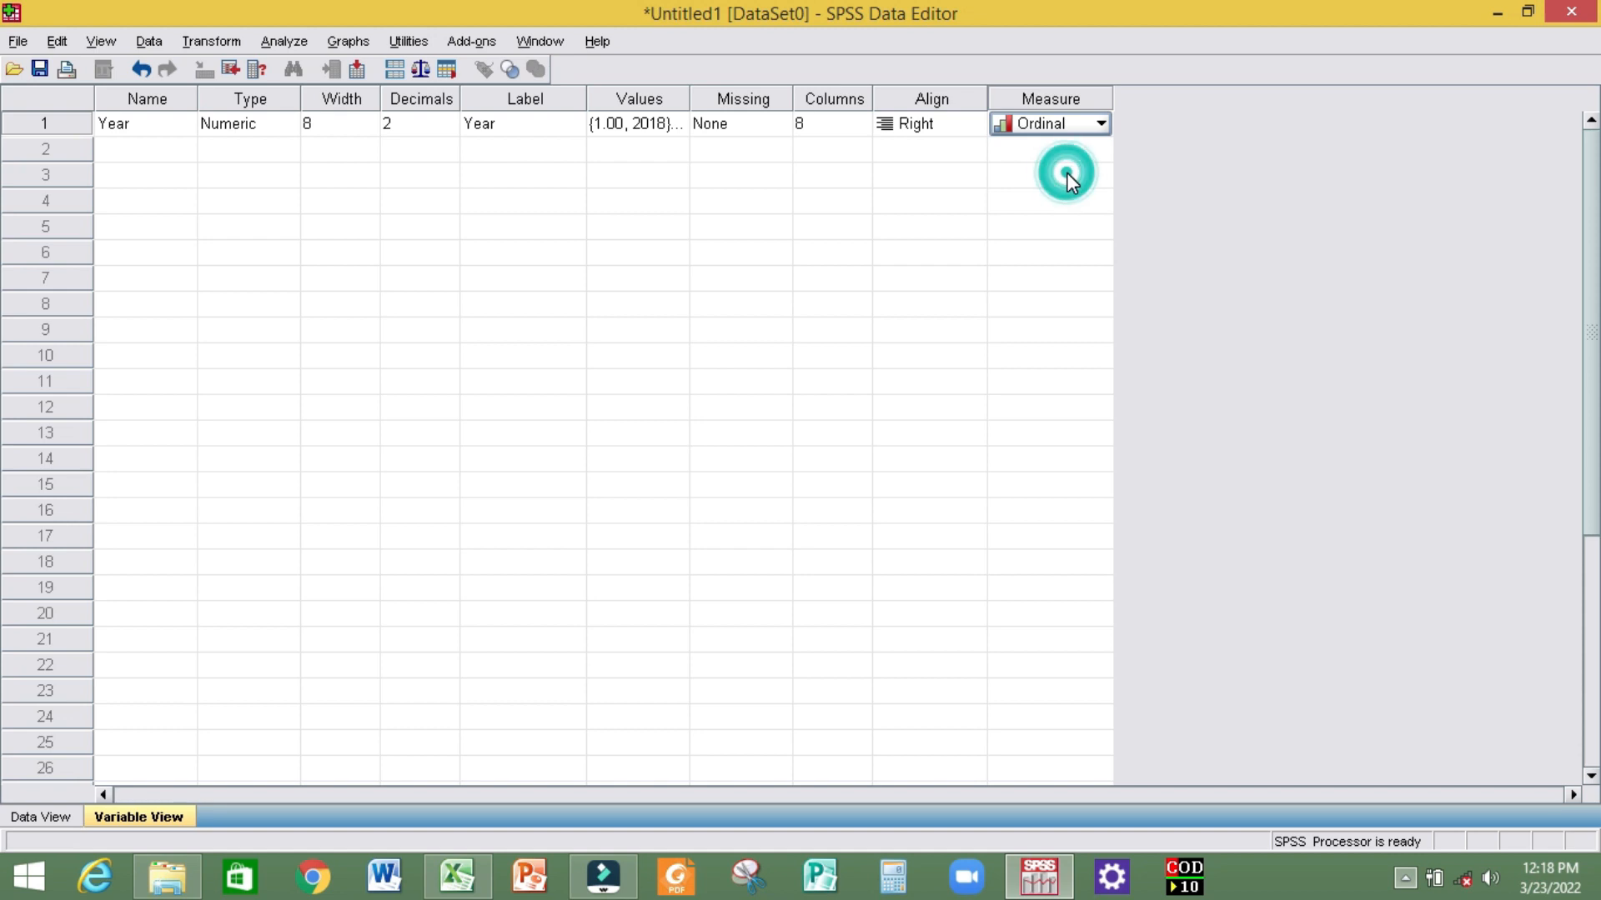
pyautogui.click(1100, 125)
pyautogui.click(1101, 125)
# Switch to Excel and replace the Year values in B4:B21 on sheet A1 (3) with the code 1.
pyautogui.click(471, 885)
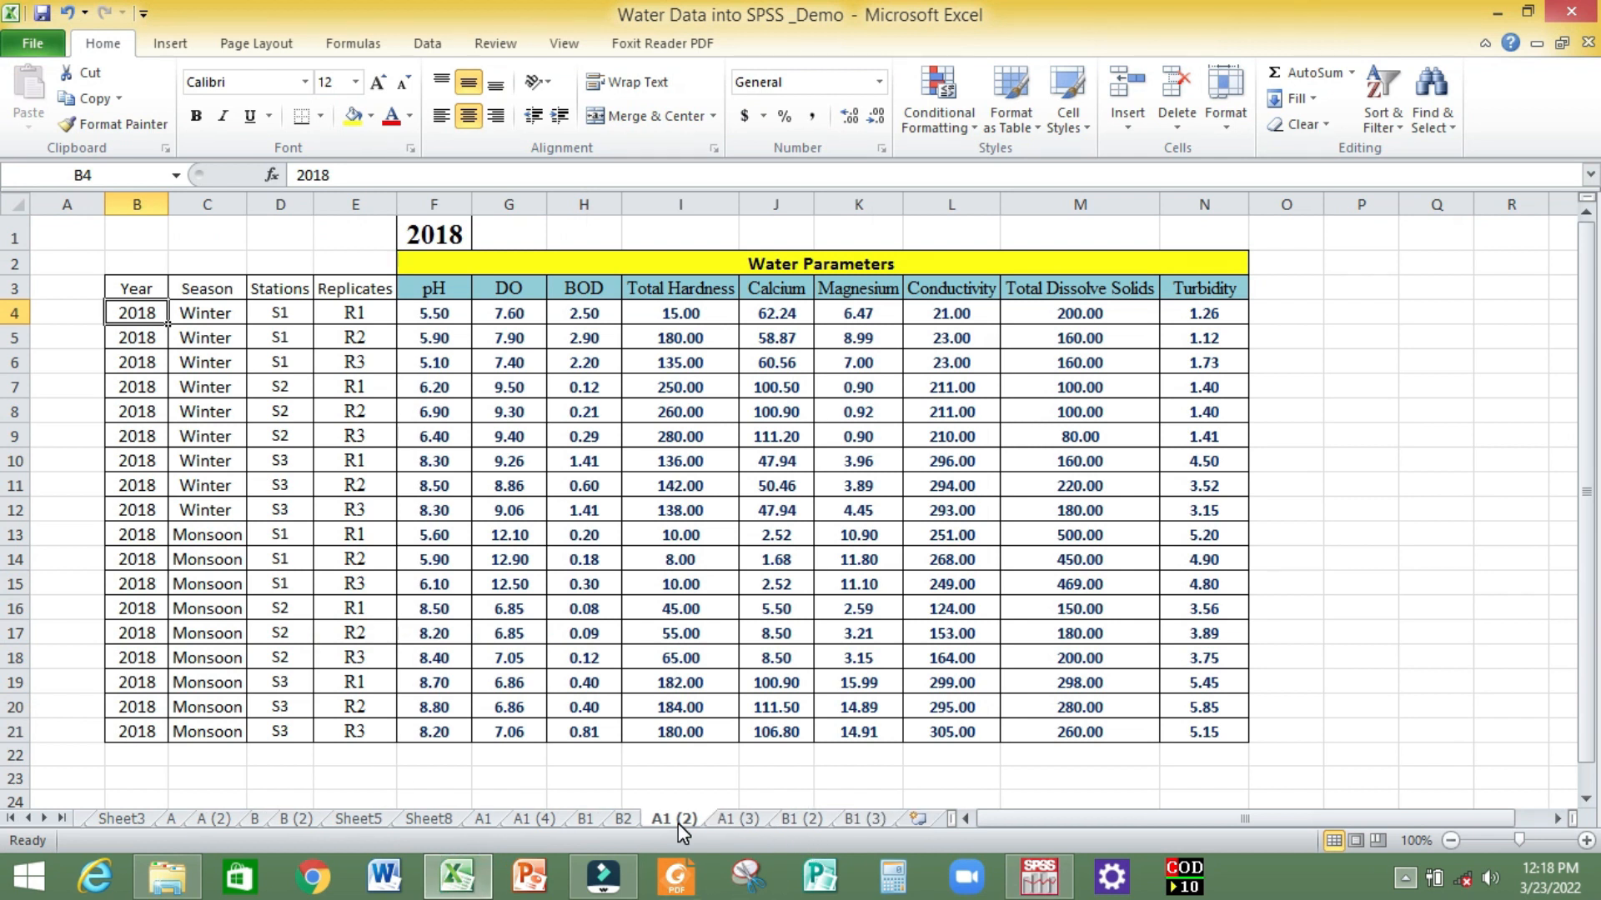
pyautogui.hotkey('ctrl', 'shift', 'Down')
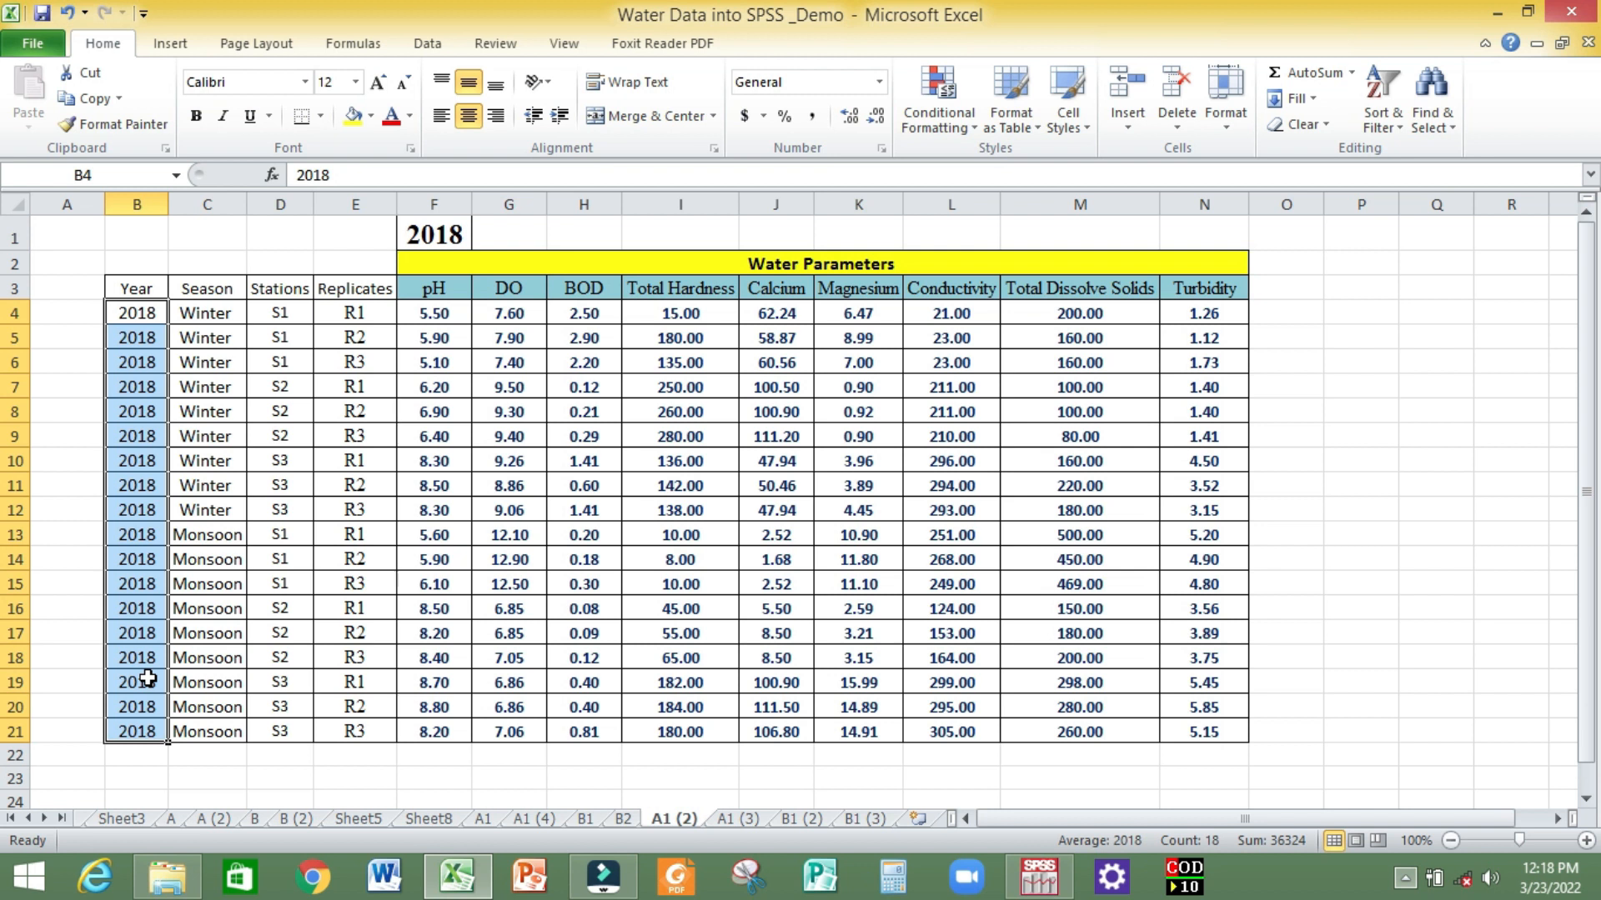
pyautogui.click(138, 314)
pyautogui.moveTo(138, 314); pyautogui.dragTo(139, 727)
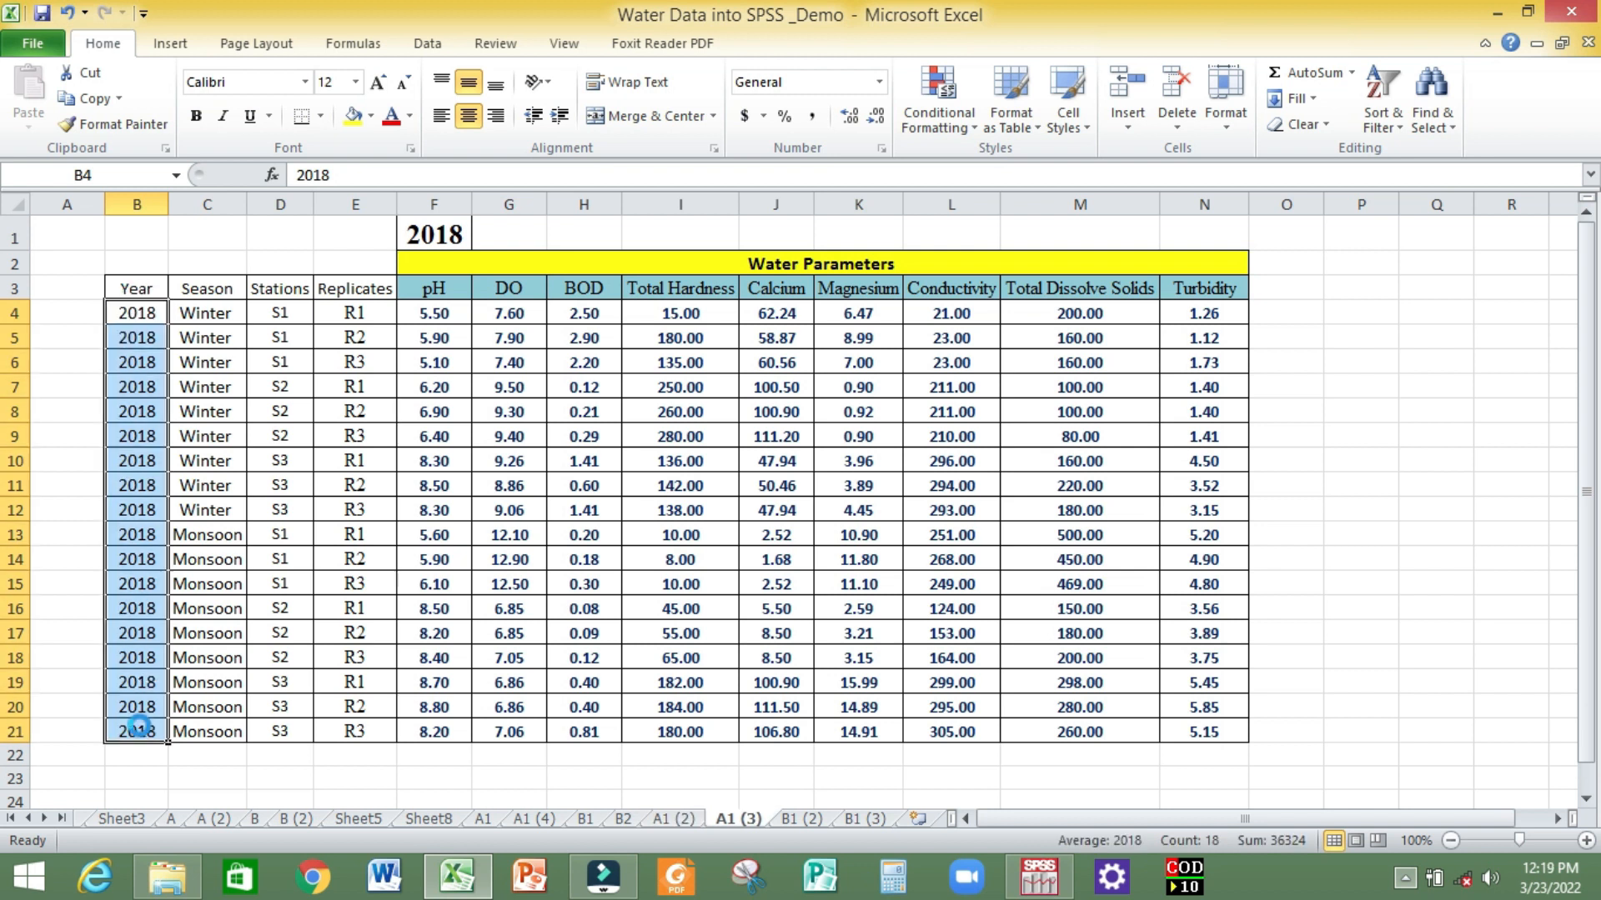
pyautogui.press('Delete')
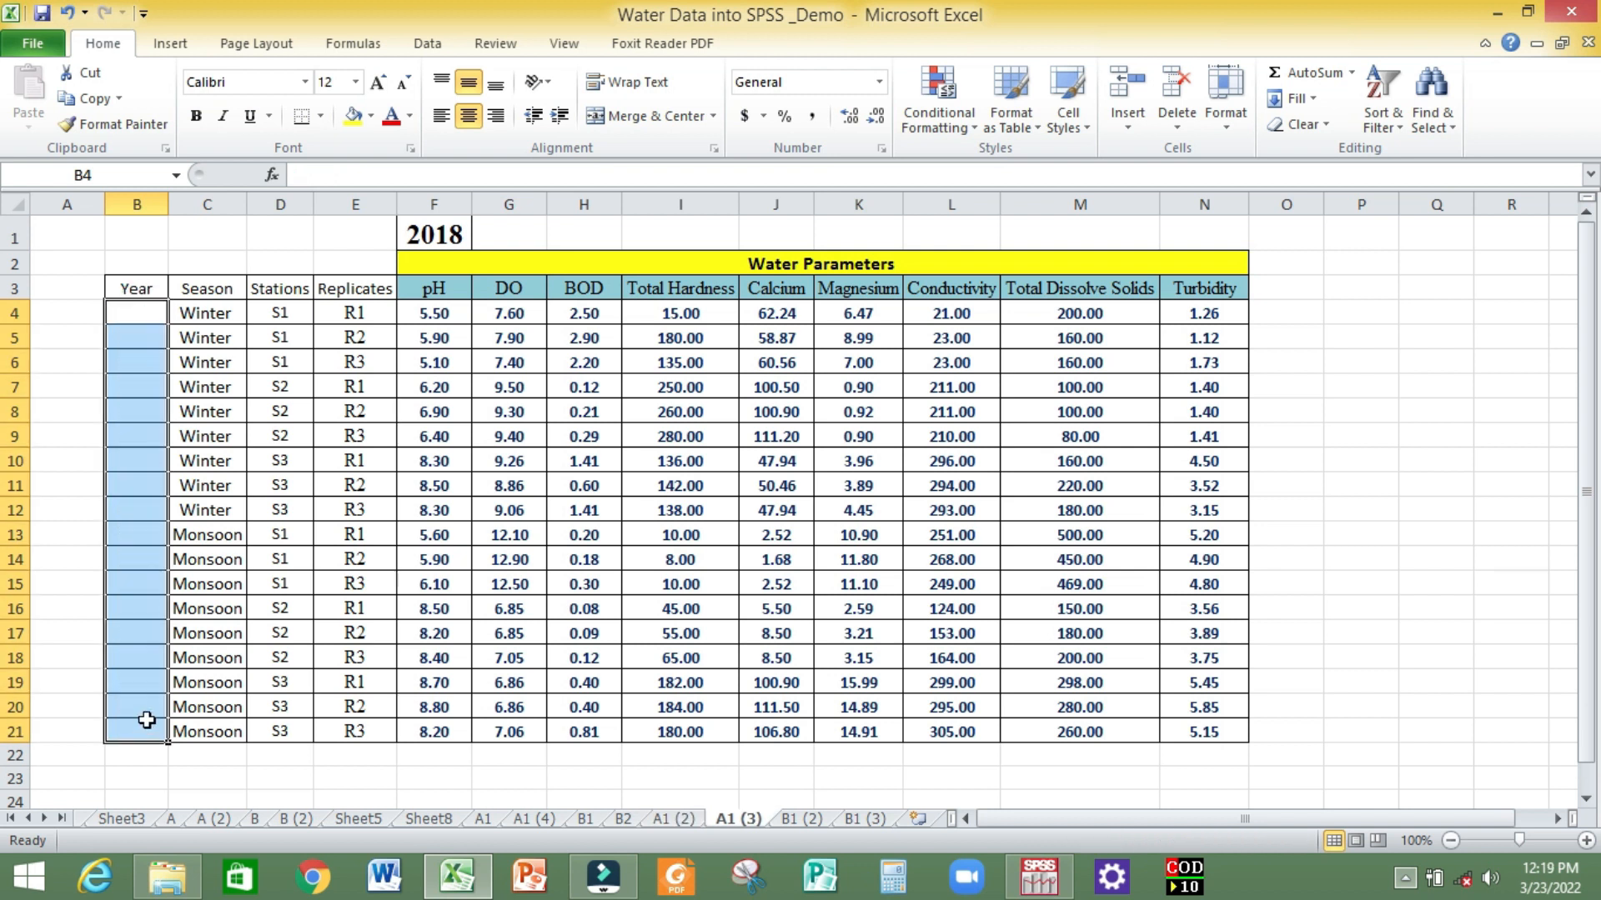
pyautogui.click(134, 315)
pyautogui.write('1')
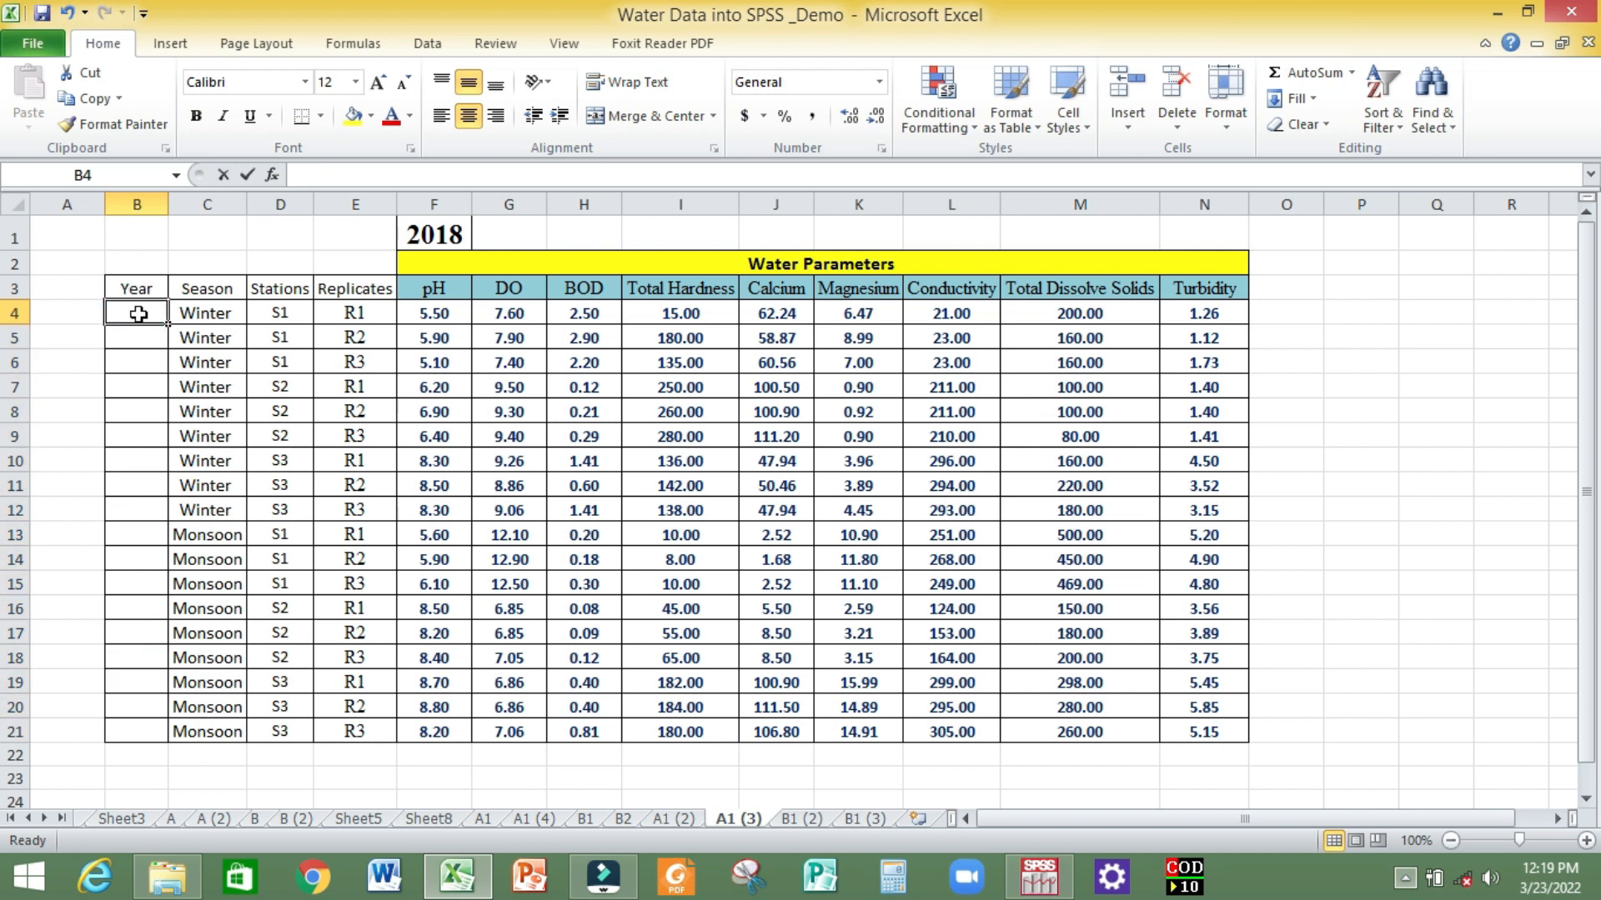
pyautogui.moveTo(168, 324); pyautogui.dragTo(153, 735)
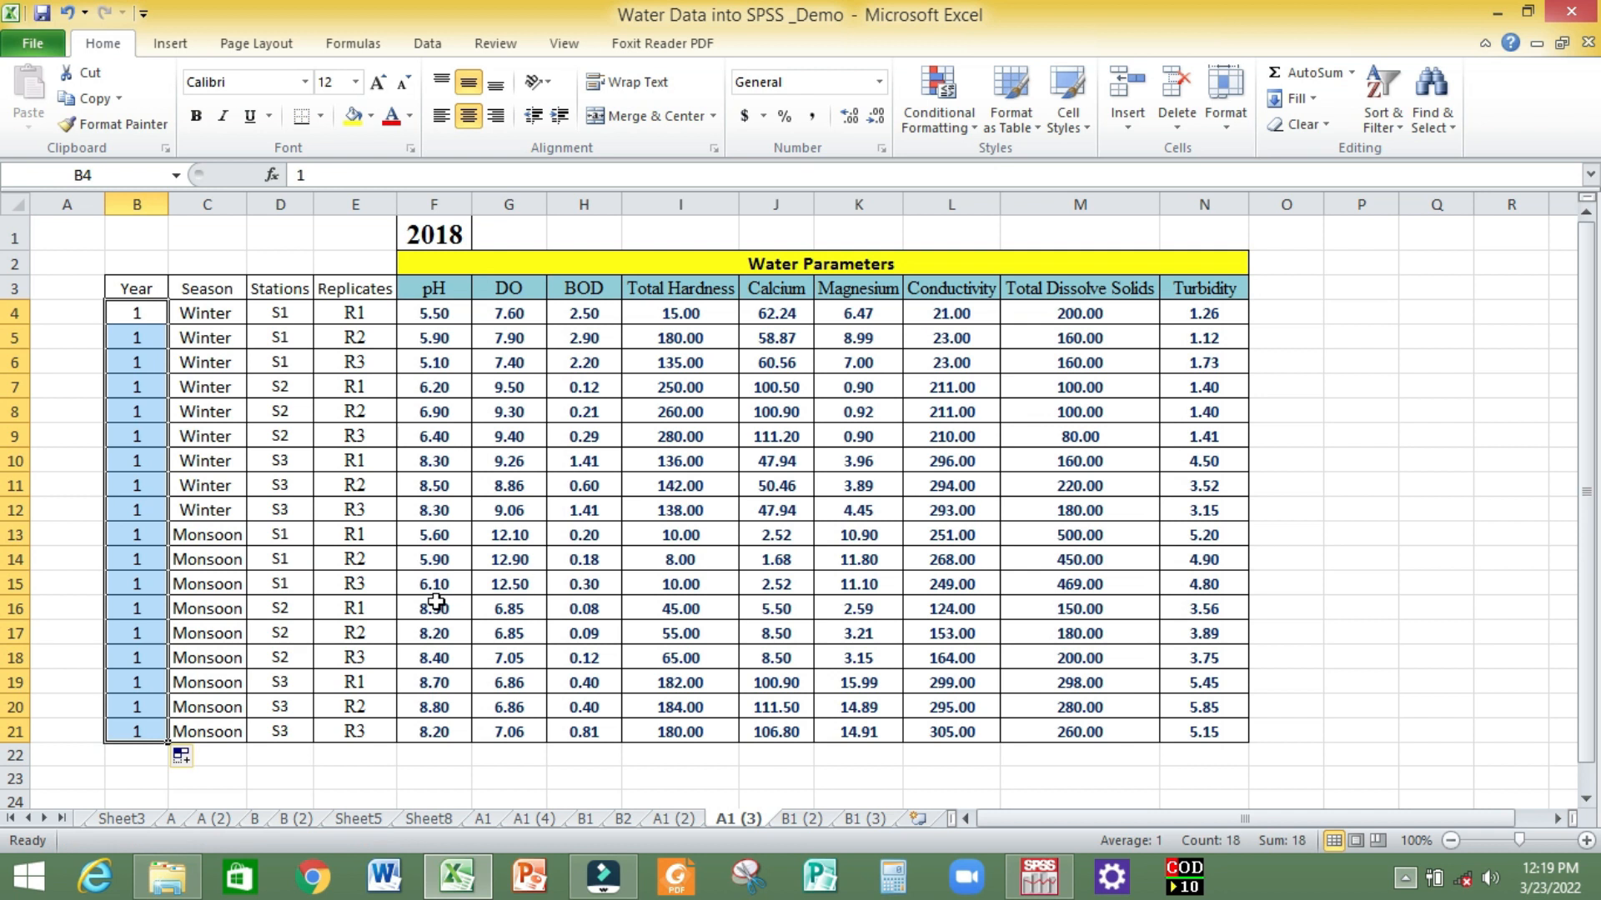
# Replace the Year values in B4:B21 of the 2019 table on sheet B1 (3) with the code 2.
pyautogui.click(820, 819)
pyautogui.click(857, 820)
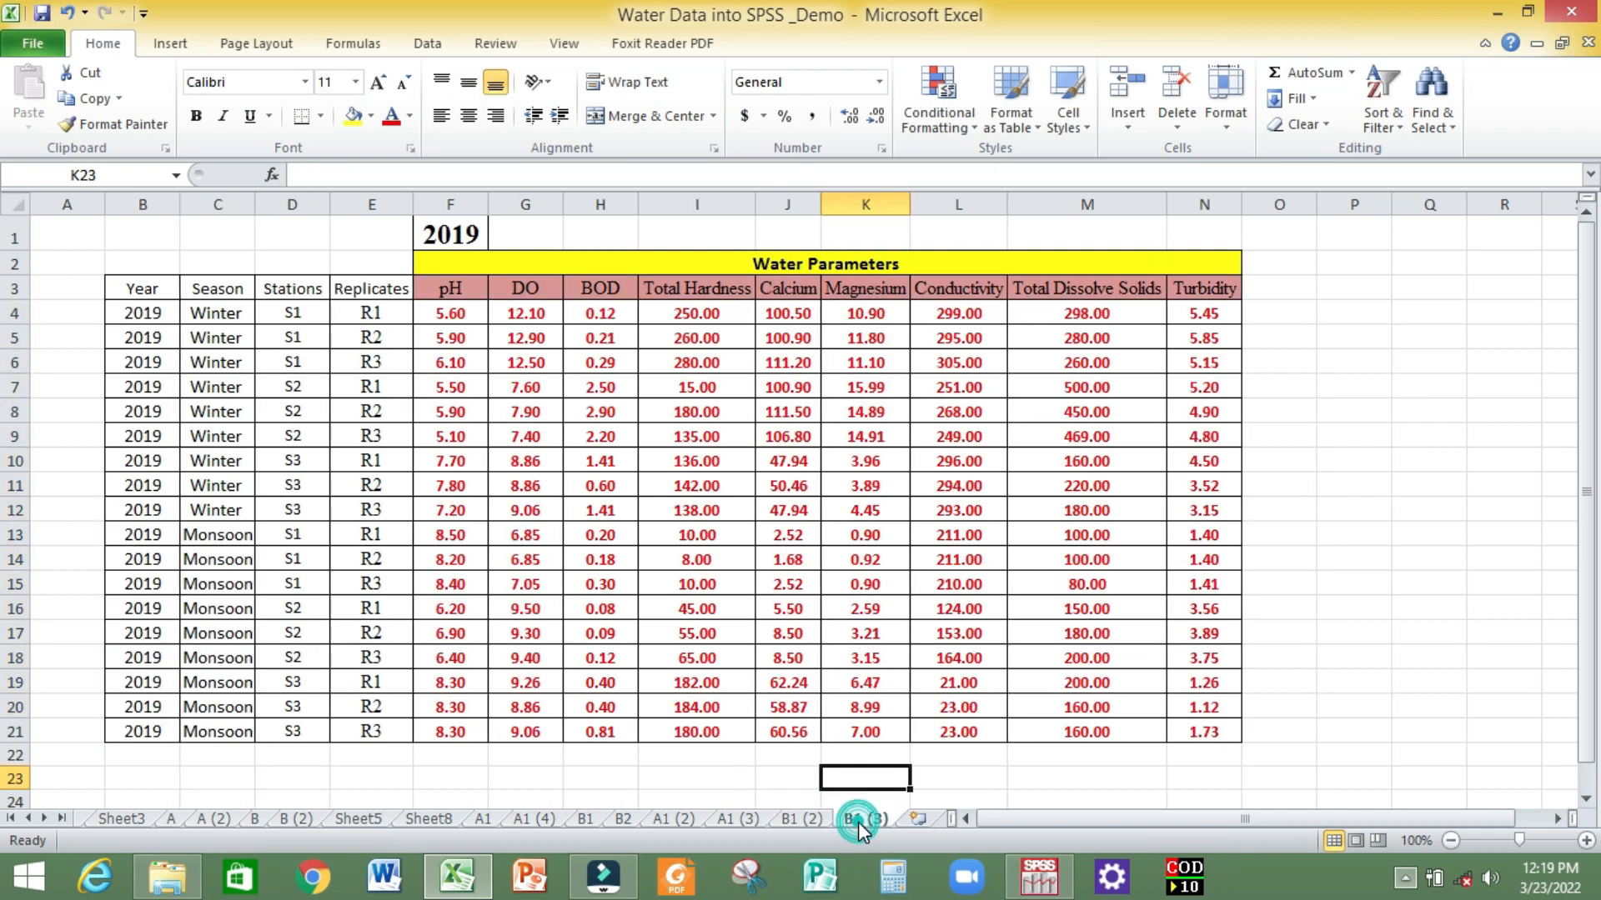
pyautogui.click(142, 313)
pyautogui.moveTo(141, 314); pyautogui.dragTo(169, 730)
pyautogui.press('Delete')
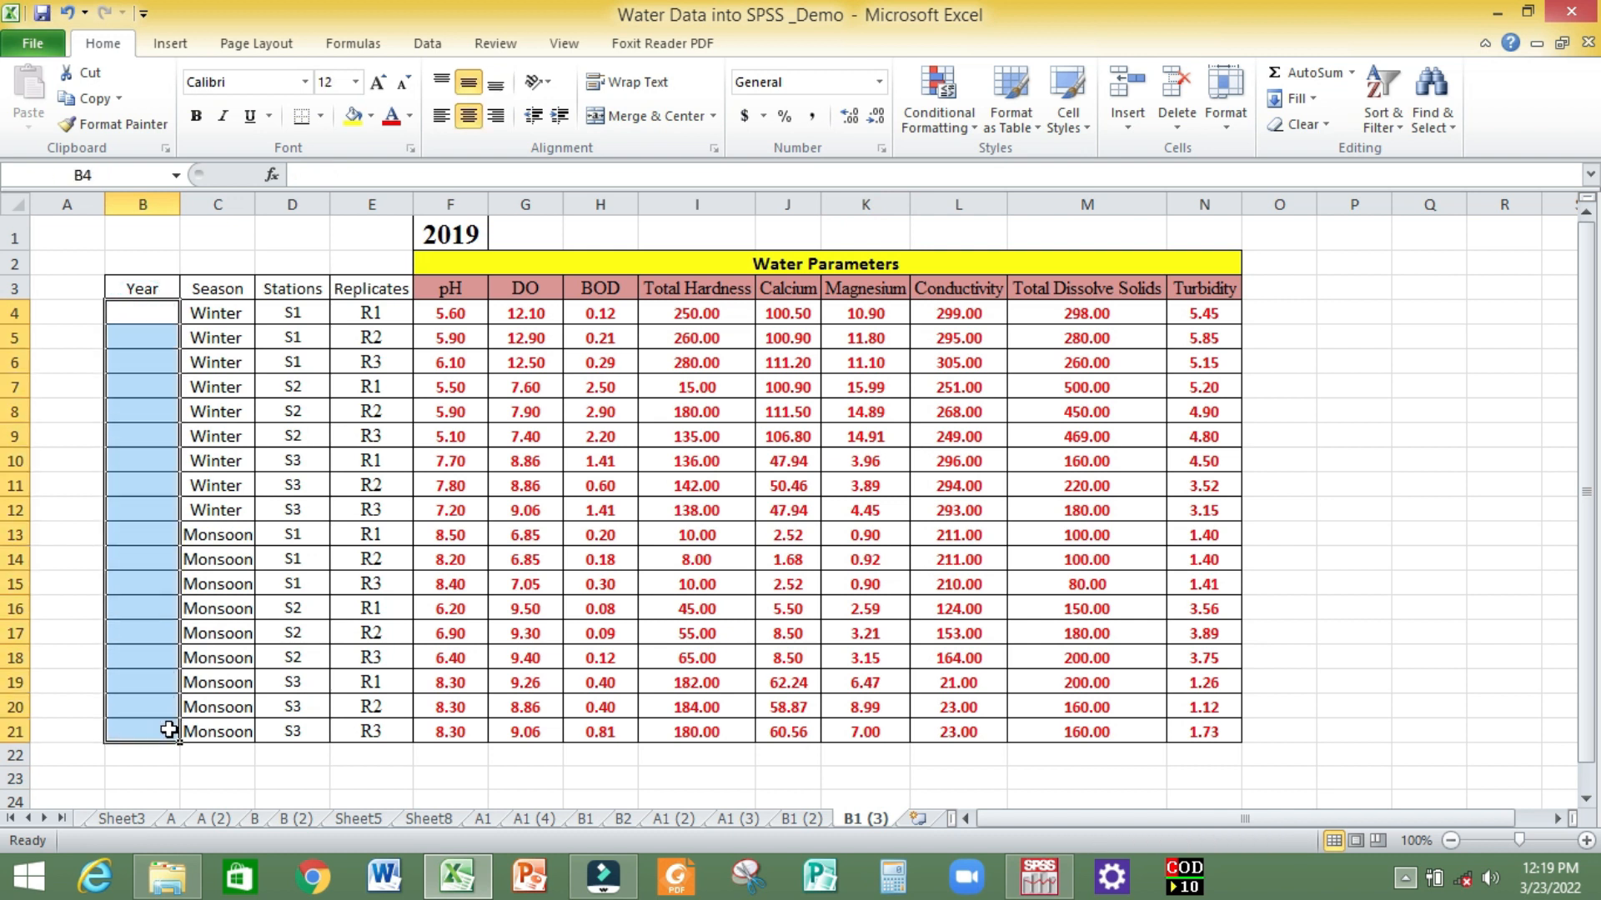
pyautogui.click(139, 316)
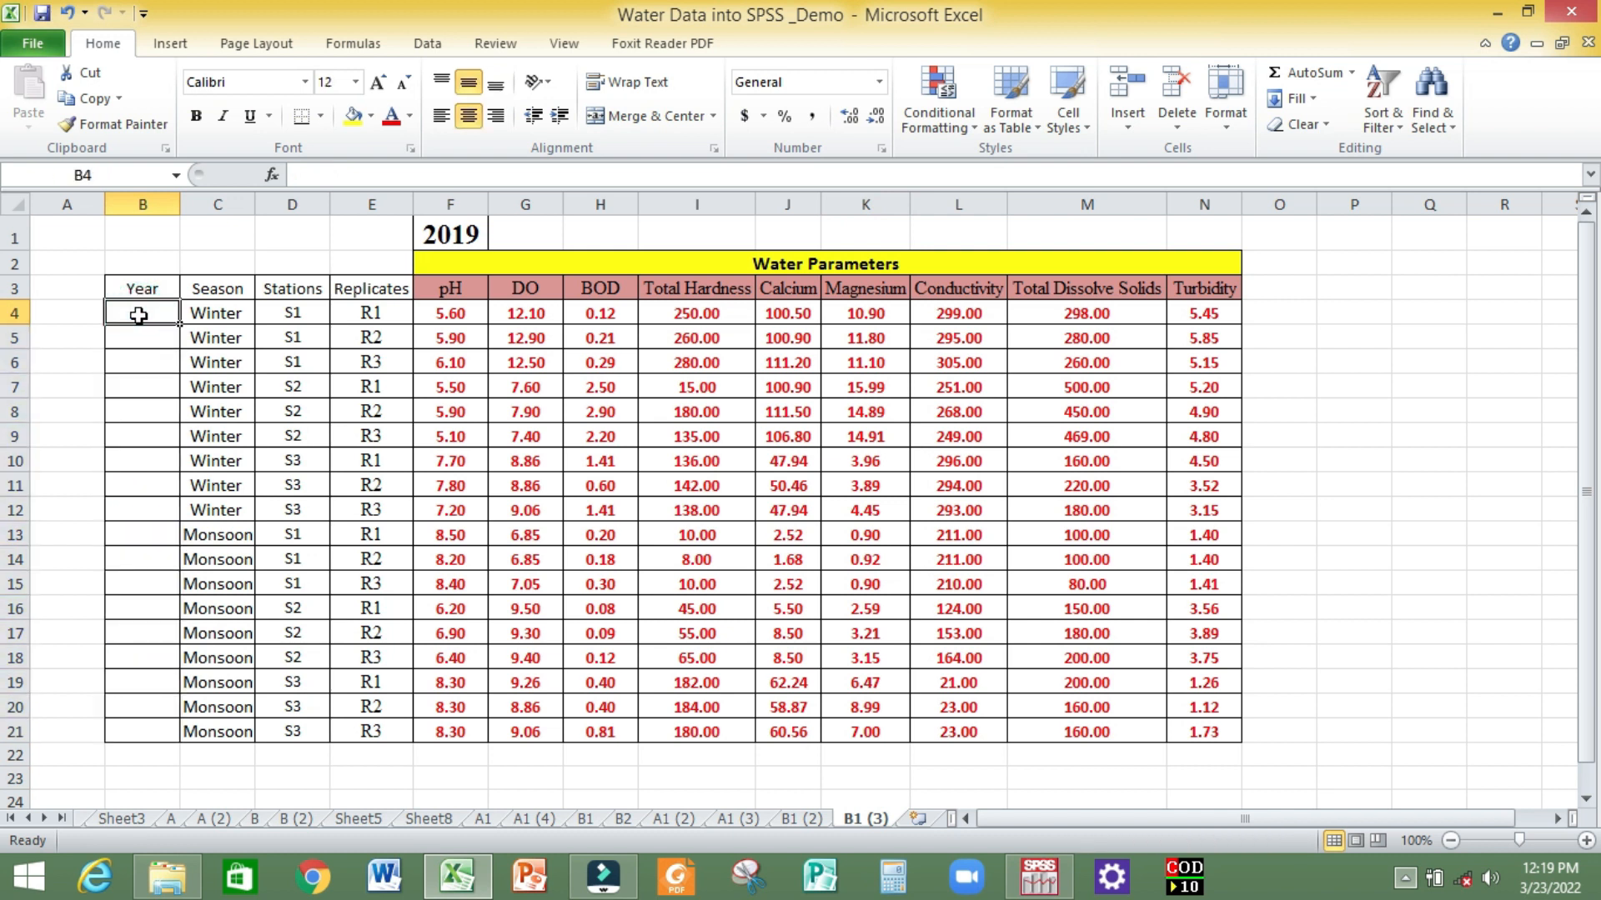
pyautogui.write('2')
pyautogui.press('Return')
pyautogui.click(144, 333)
pyautogui.write('2')
pyautogui.click(145, 335)
pyautogui.moveTo(144, 312); pyautogui.dragTo(198, 736)
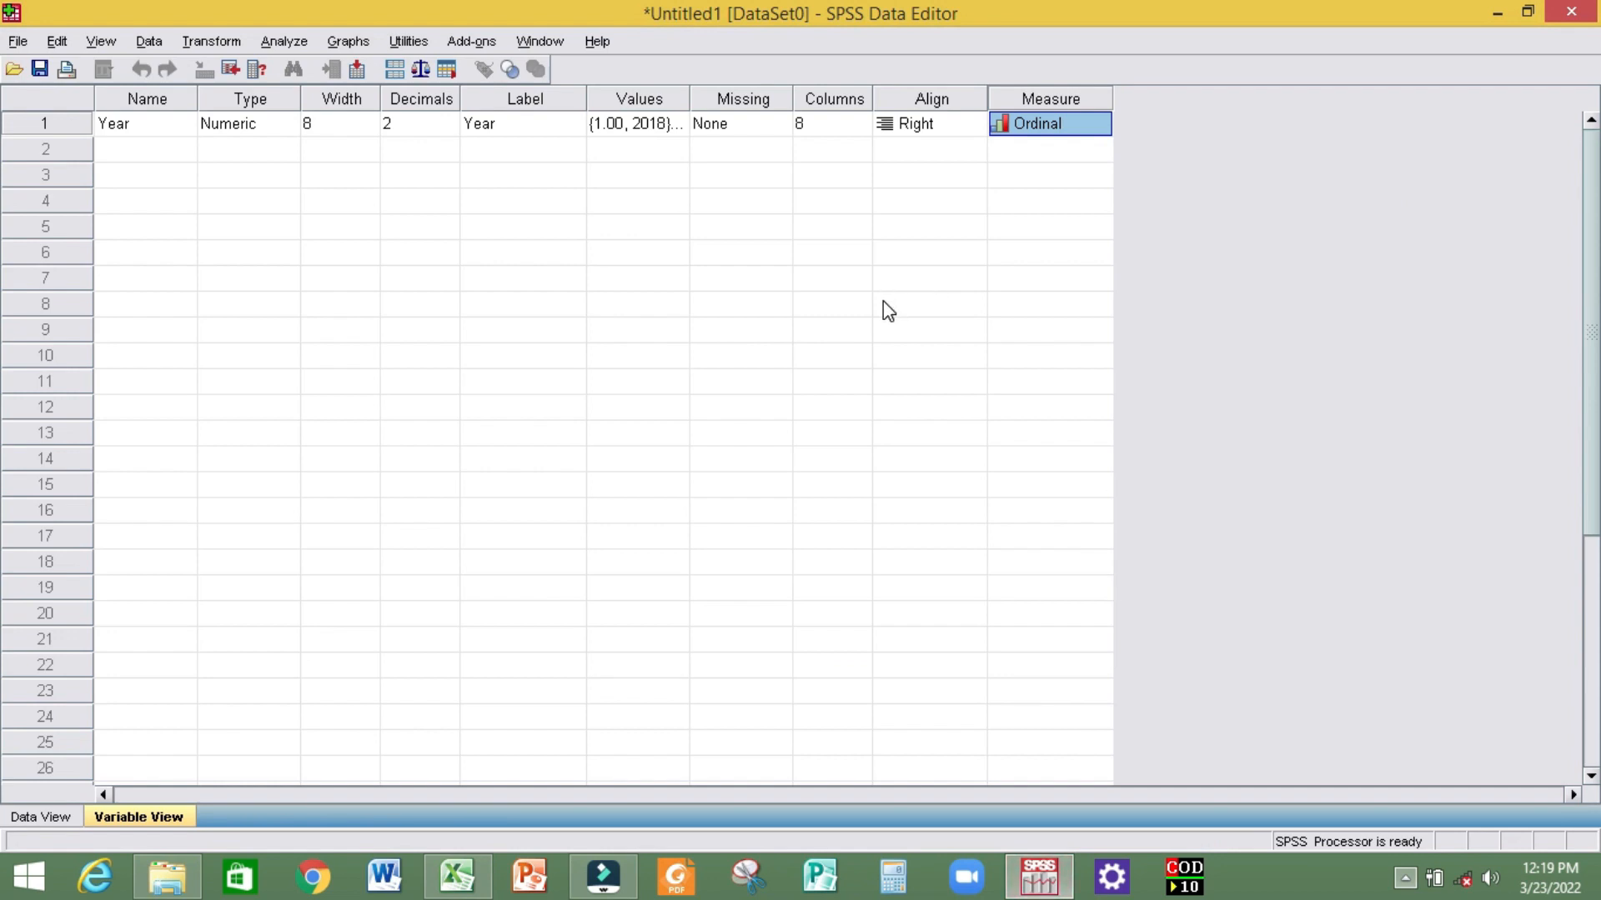
# Define the second SPSS variable as Season with the default numeric type and give it the label Season.
pyautogui.click(125, 150)
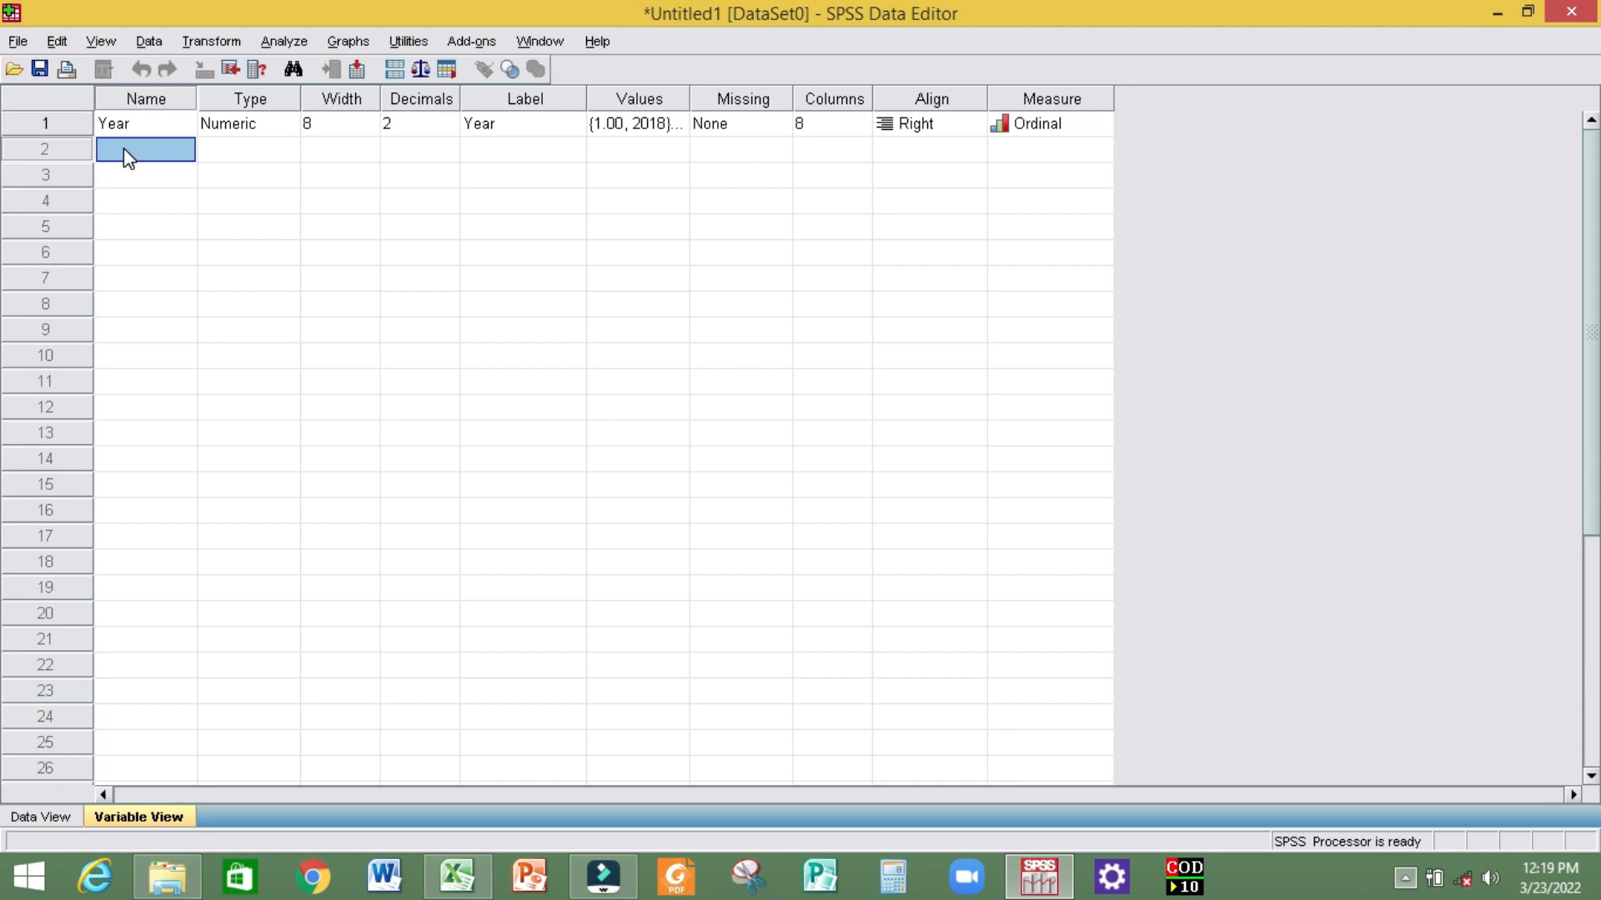
pyautogui.write('Season')
pyautogui.press('Tab')
pyautogui.press('Tab')
pyautogui.press('Tab')
pyautogui.press('Tab')
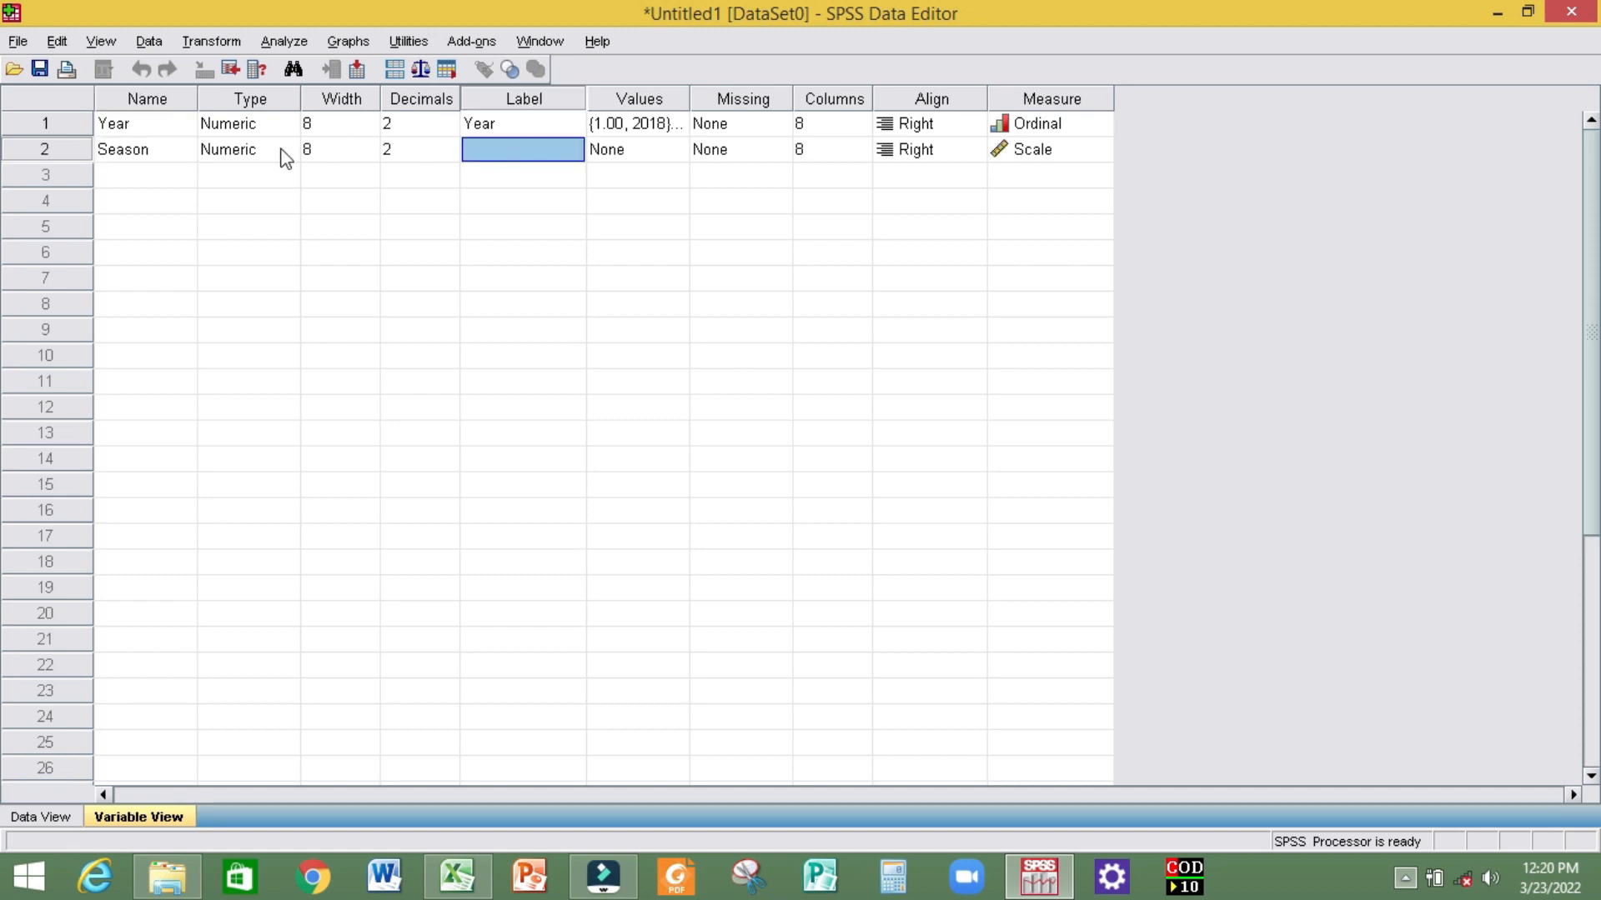
pyautogui.write('Season')
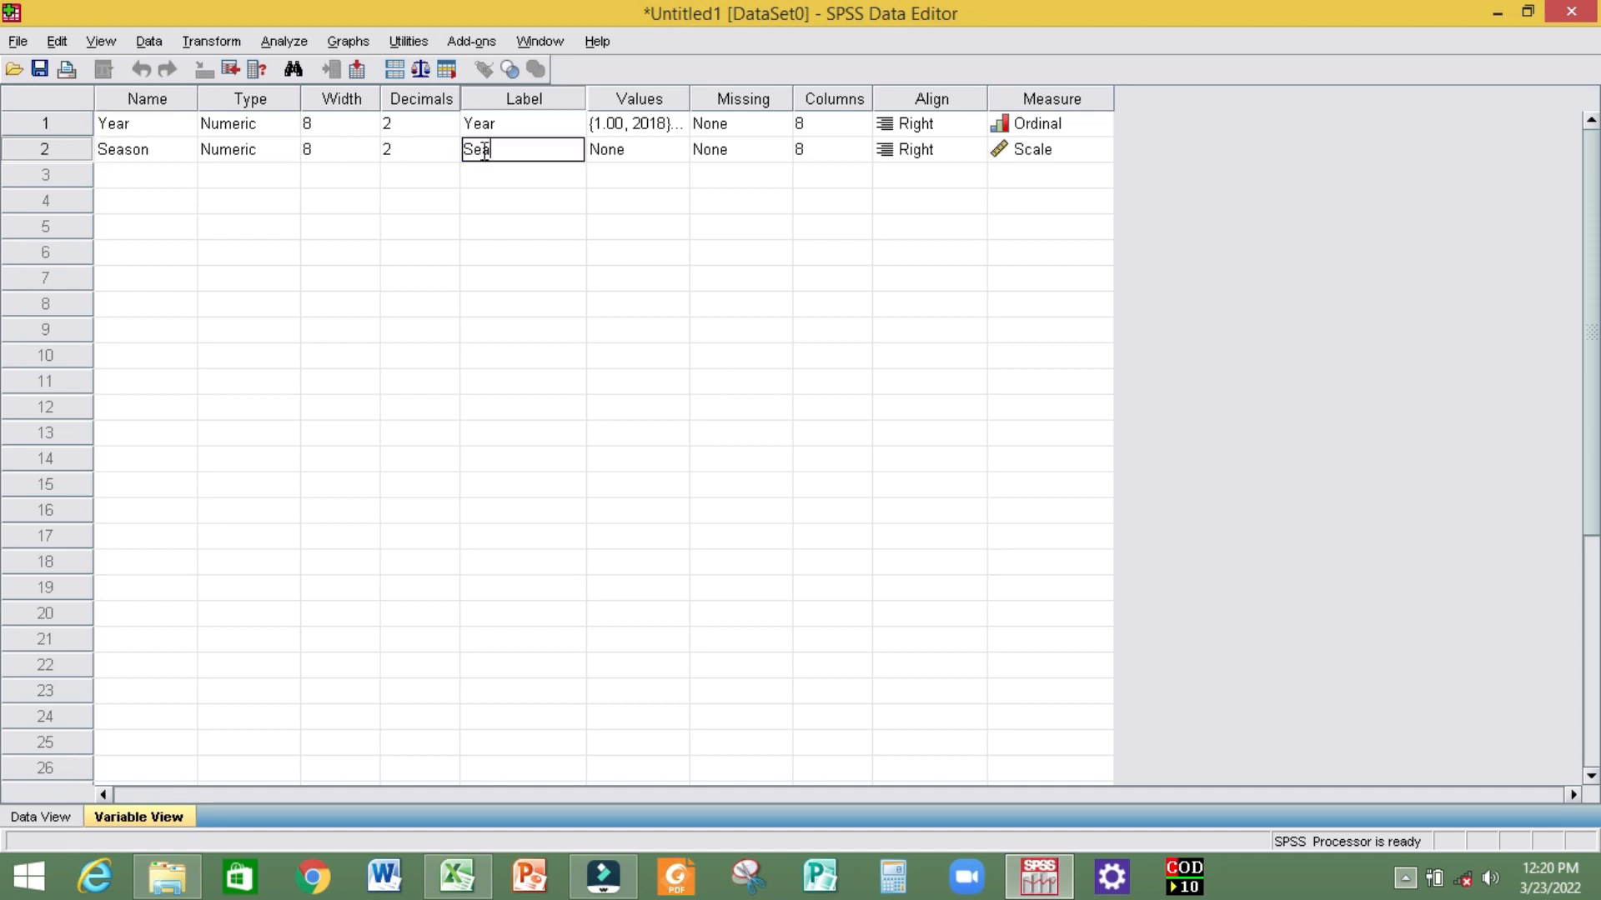
# Define value labels for the Season variable: 1 = Winter and 2 = Monsoon.
pyautogui.click(666, 161)
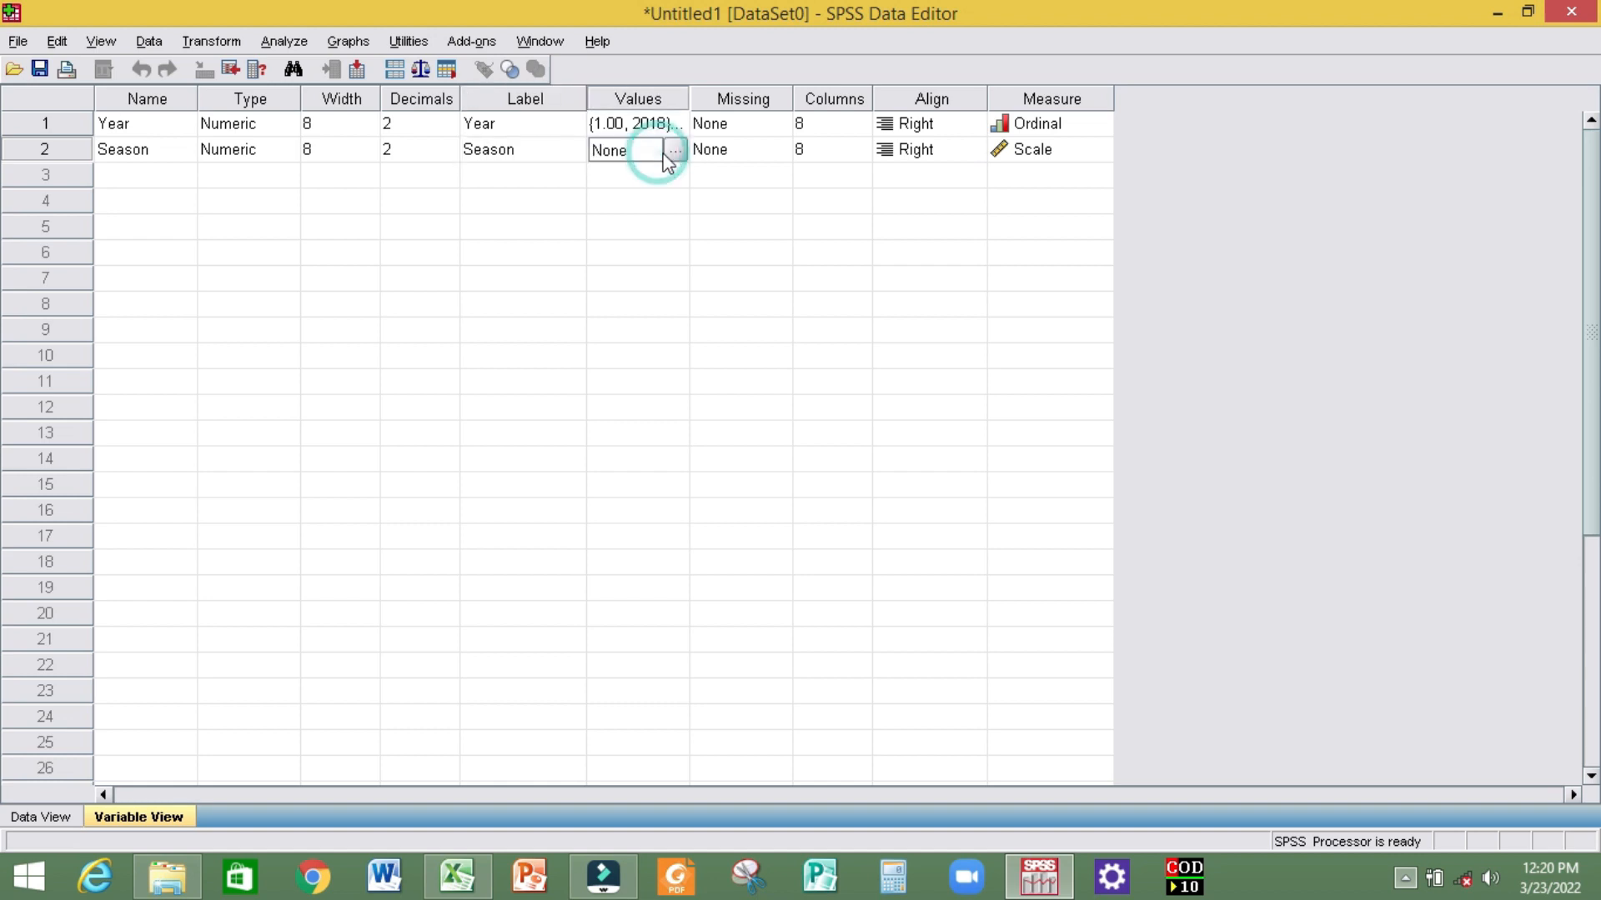
pyautogui.click(675, 152)
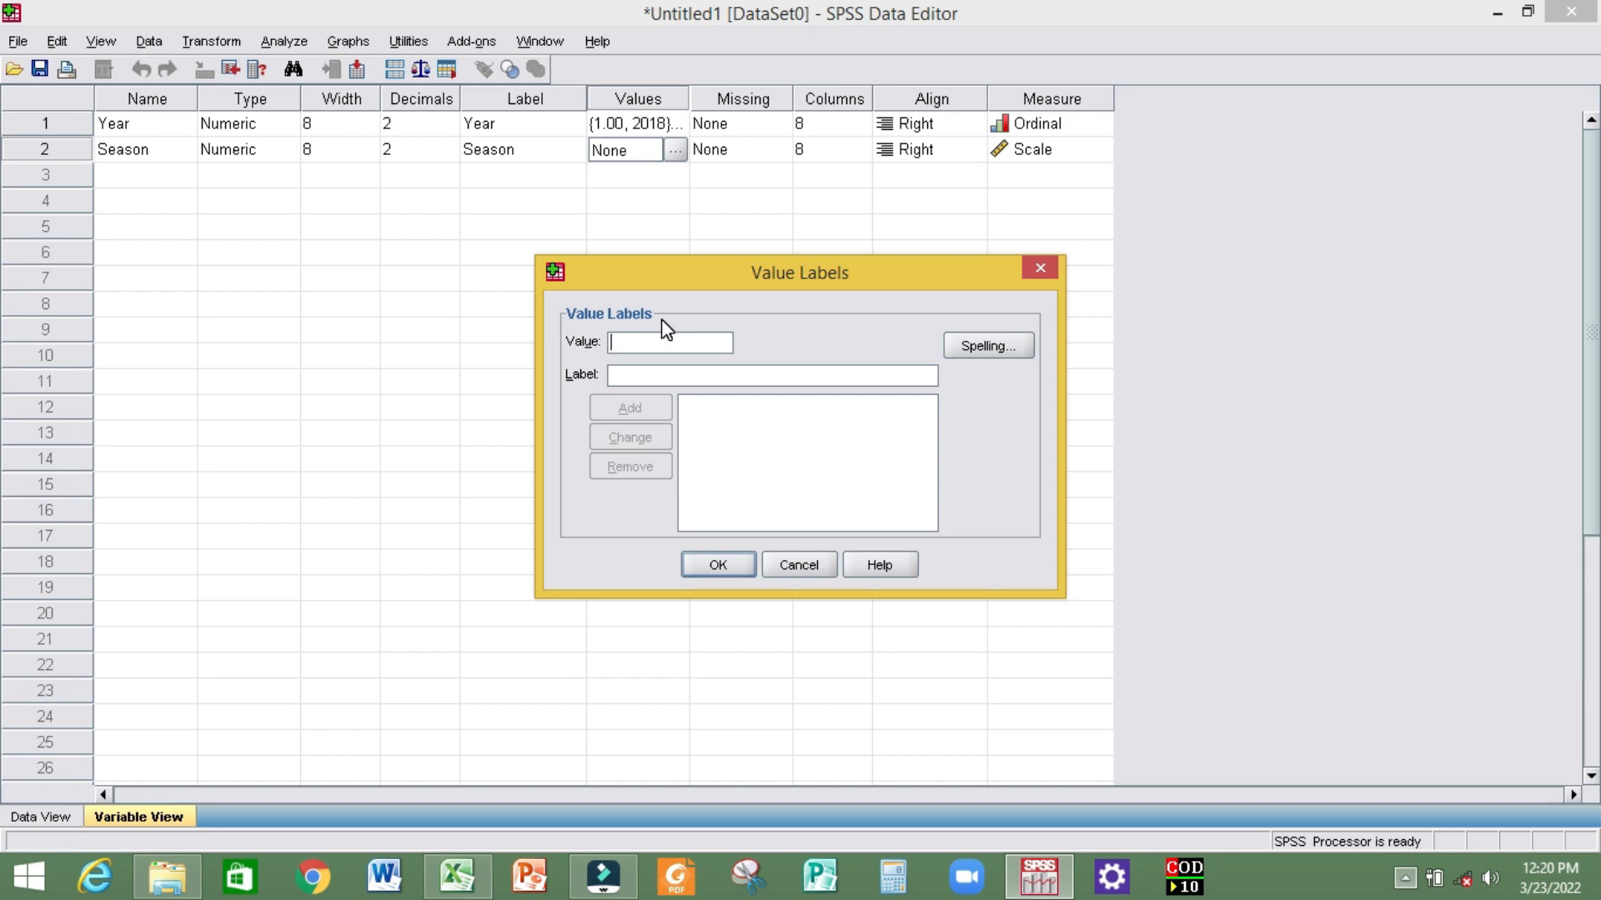
pyautogui.click(642, 343)
pyautogui.click(636, 374)
pyautogui.write('Winter')
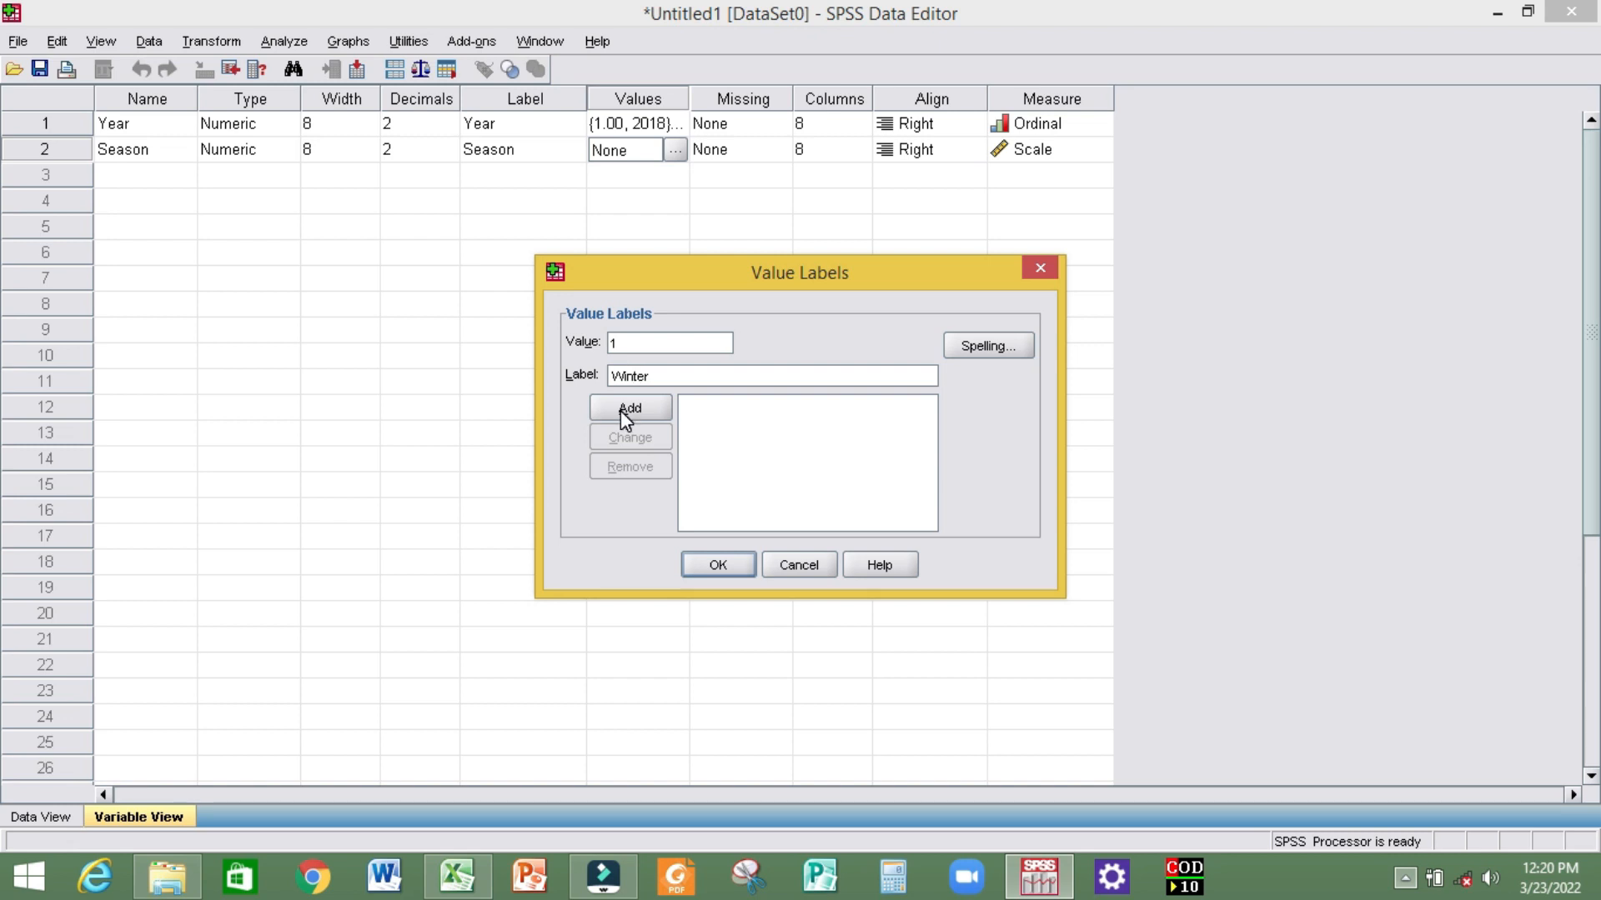
pyautogui.click(621, 411)
pyautogui.click(621, 372)
pyautogui.write('Monsoon')
pyautogui.click(622, 408)
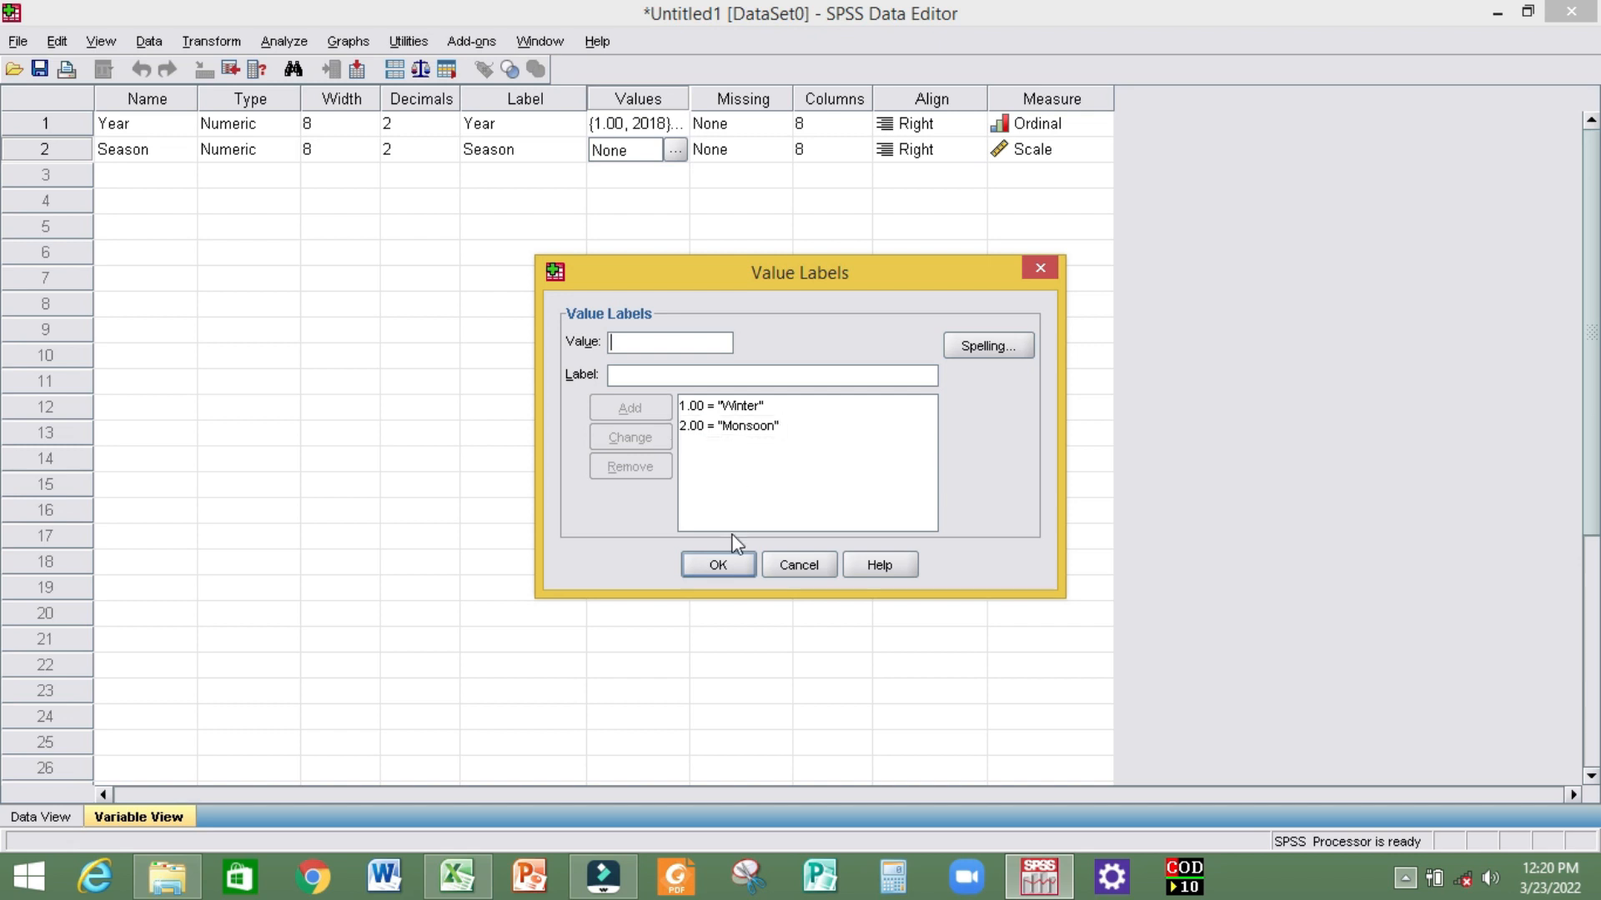
pyautogui.click(718, 564)
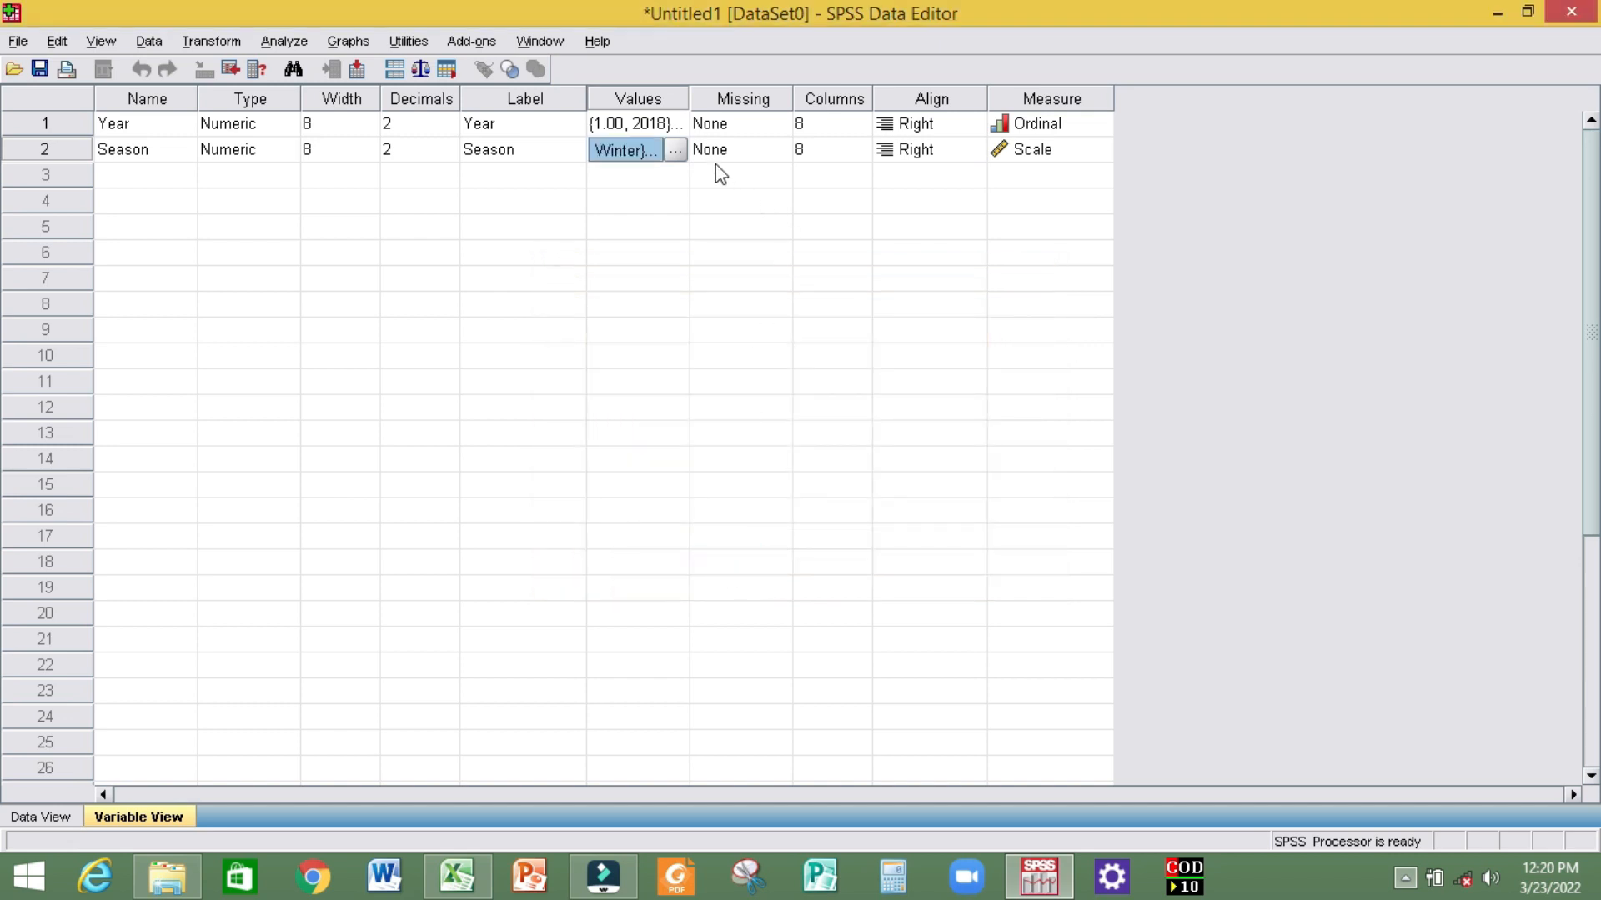
# Set the measurement level of the Season variable to Nominal.
pyautogui.click(1055, 150)
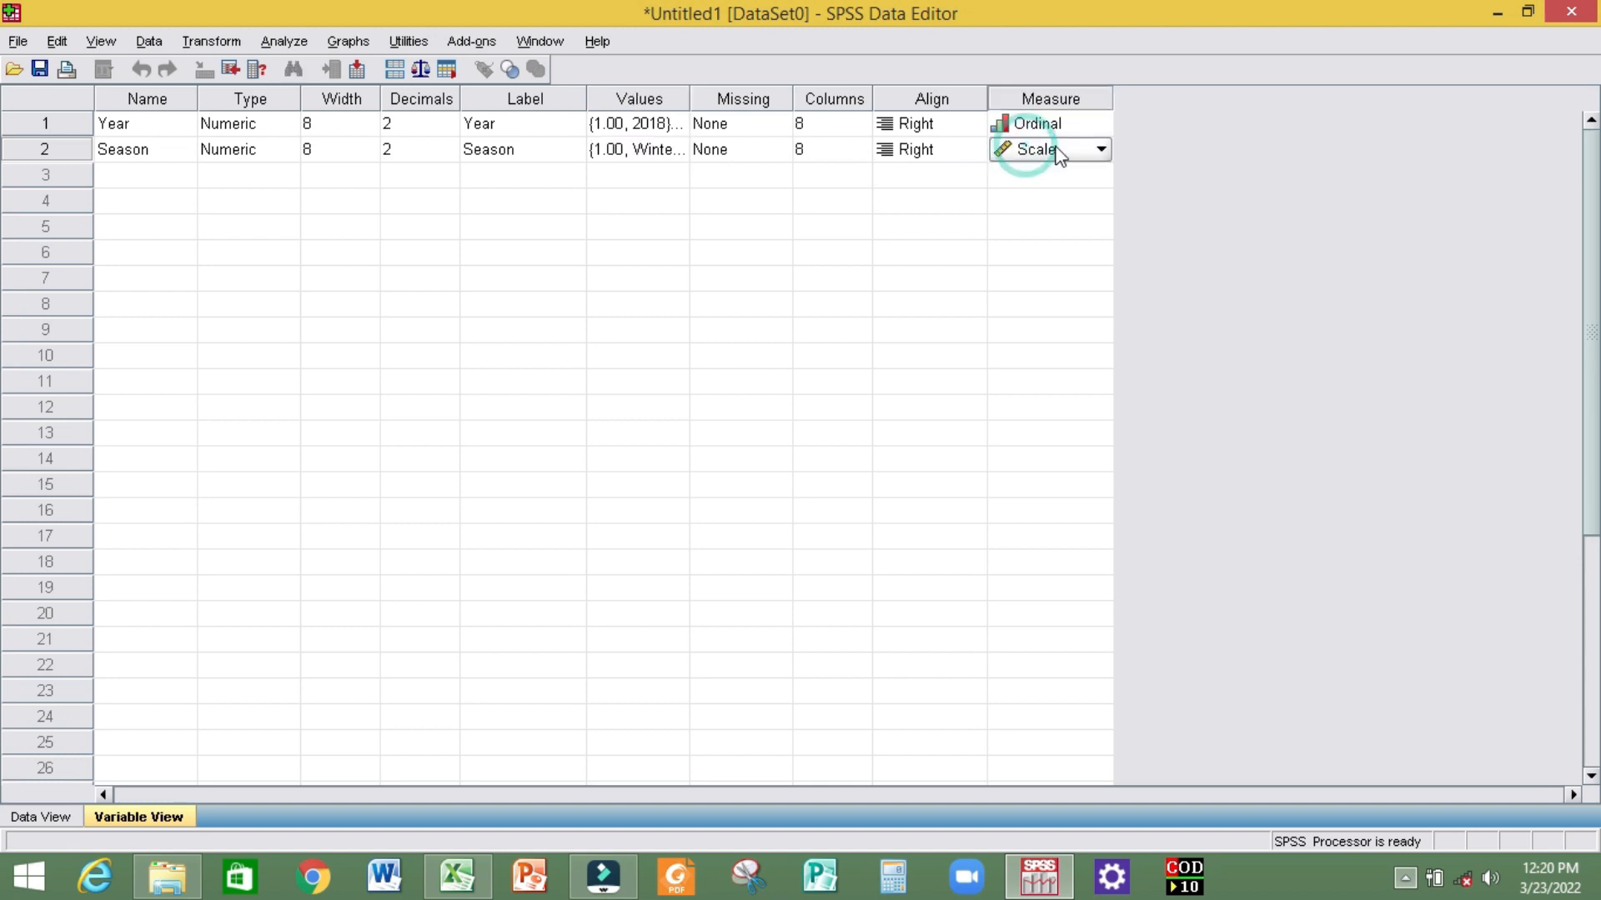
pyautogui.click(1101, 149)
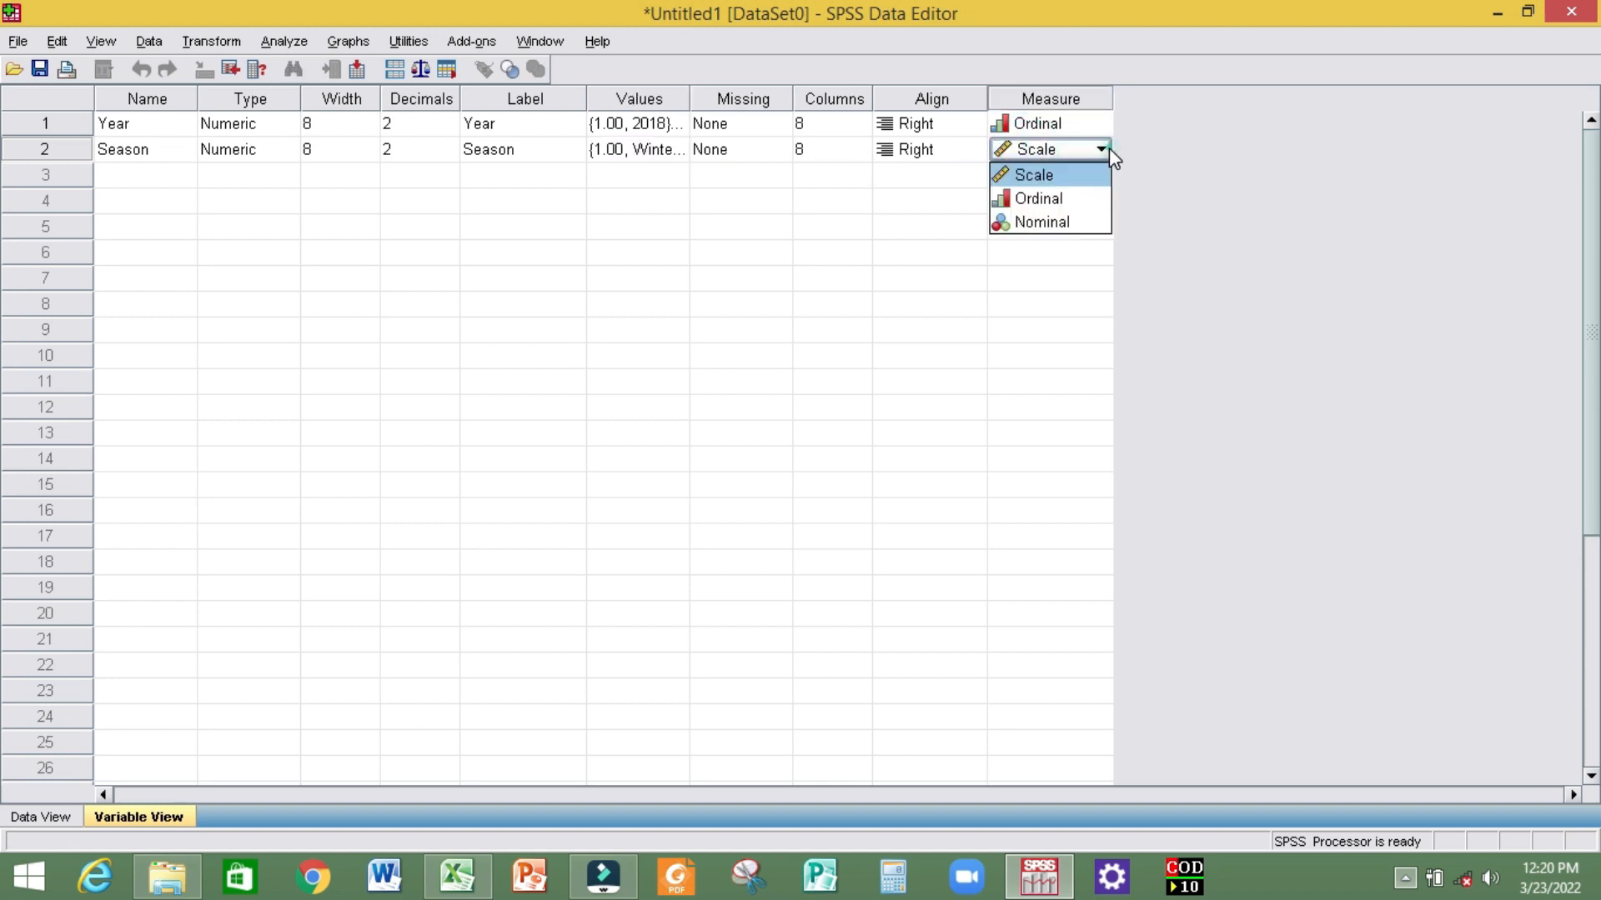
pyautogui.click(1082, 226)
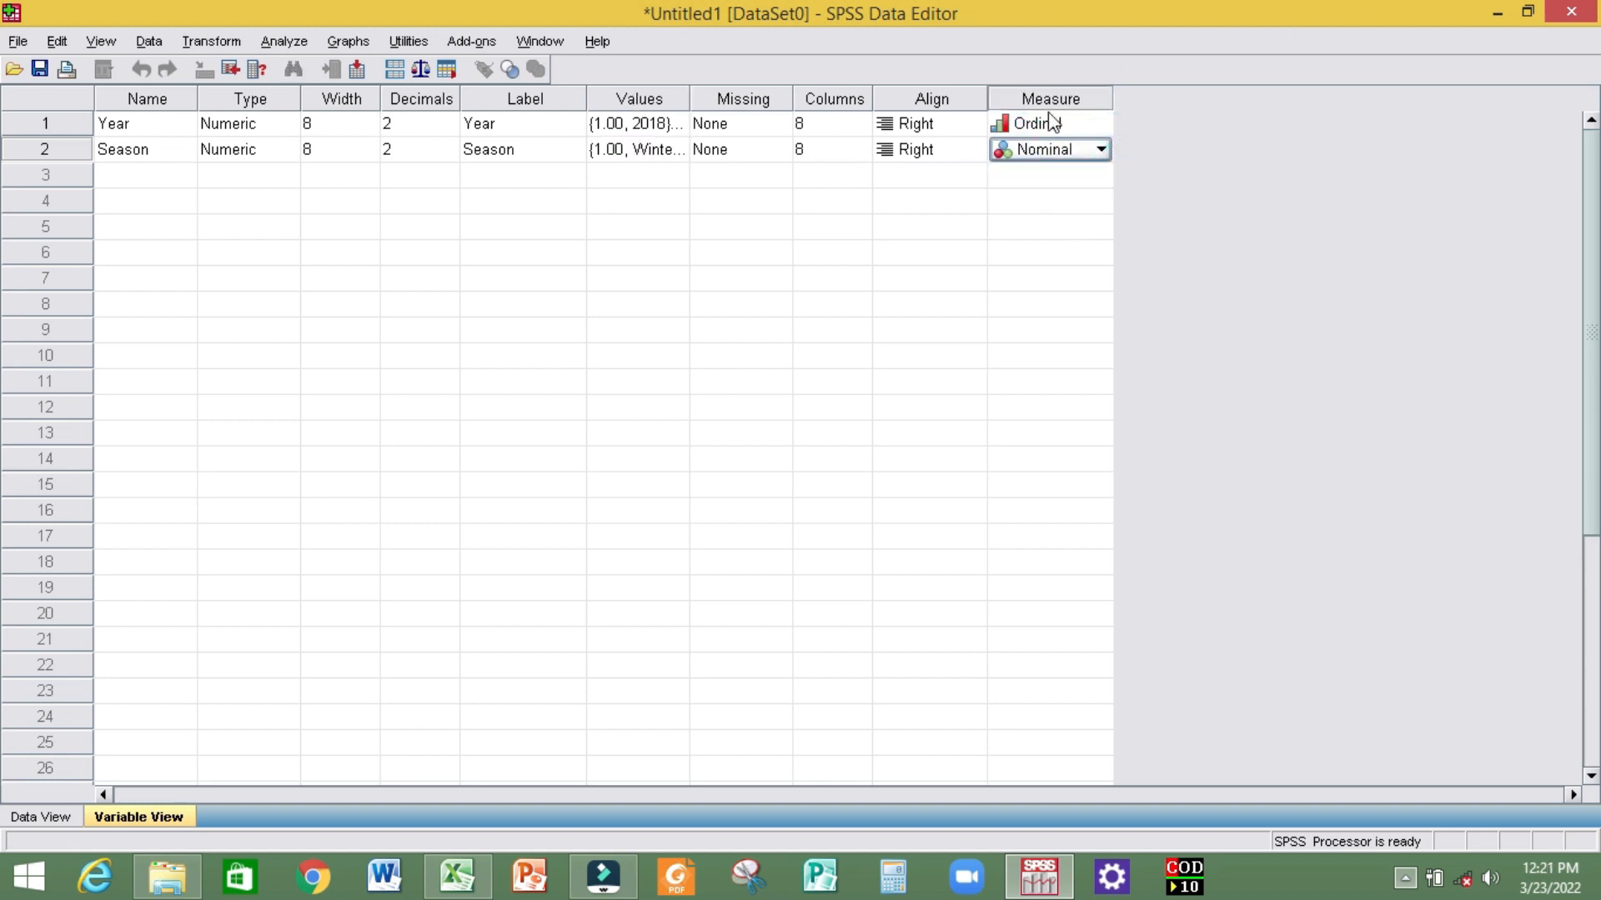
# Review the value labels assigned to the Season variable.
pyautogui.click(683, 153)
pyautogui.click(676, 150)
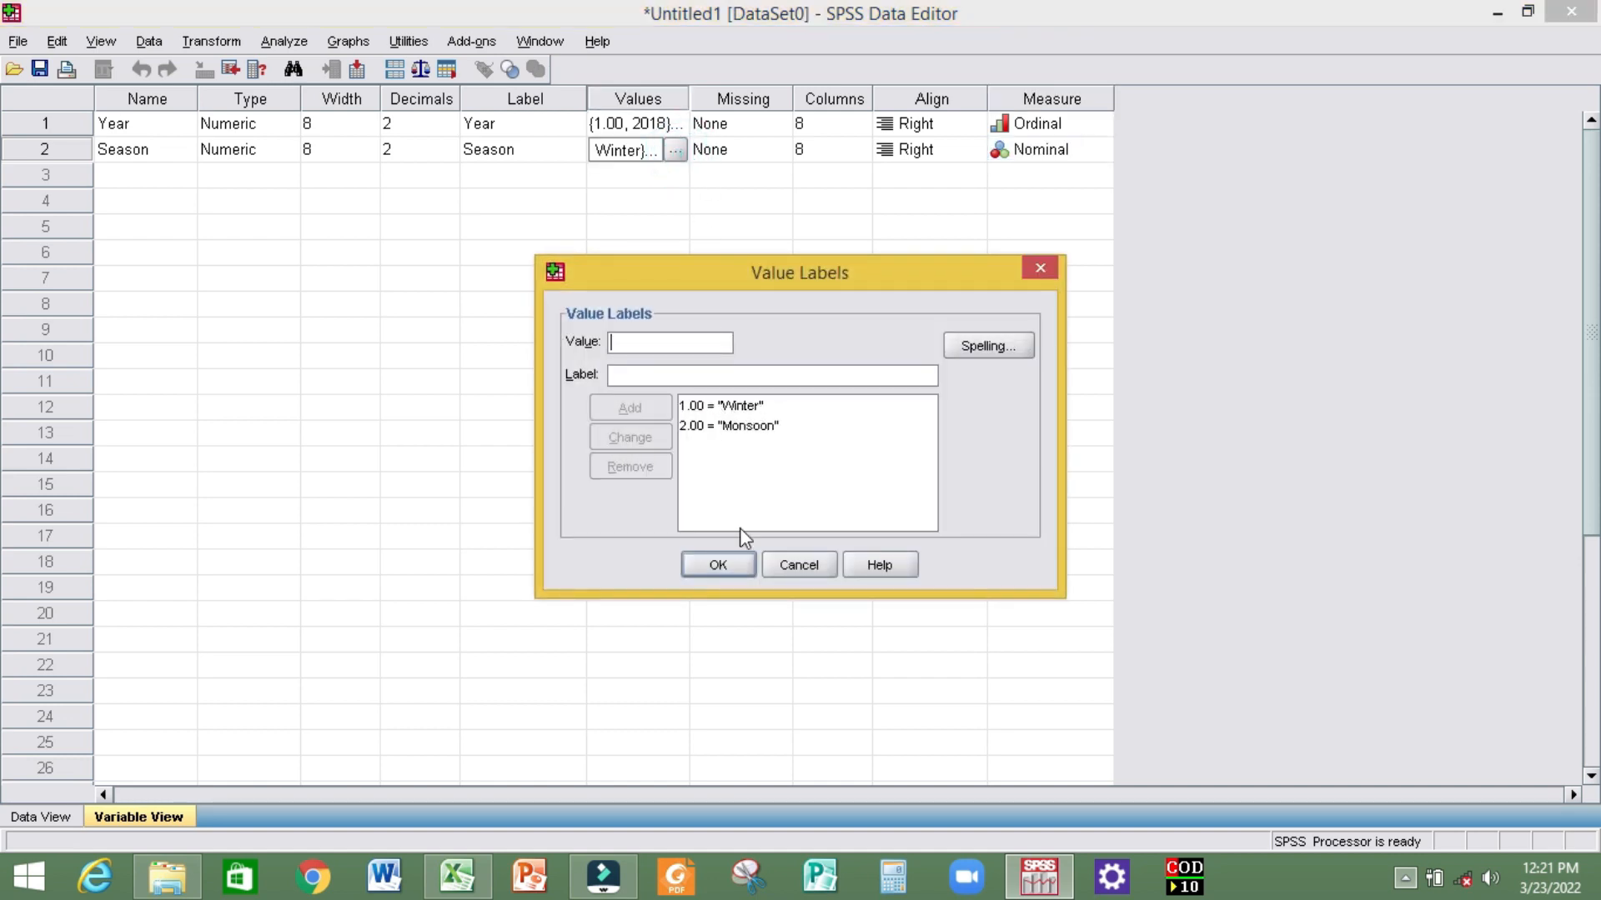
pyautogui.click(718, 564)
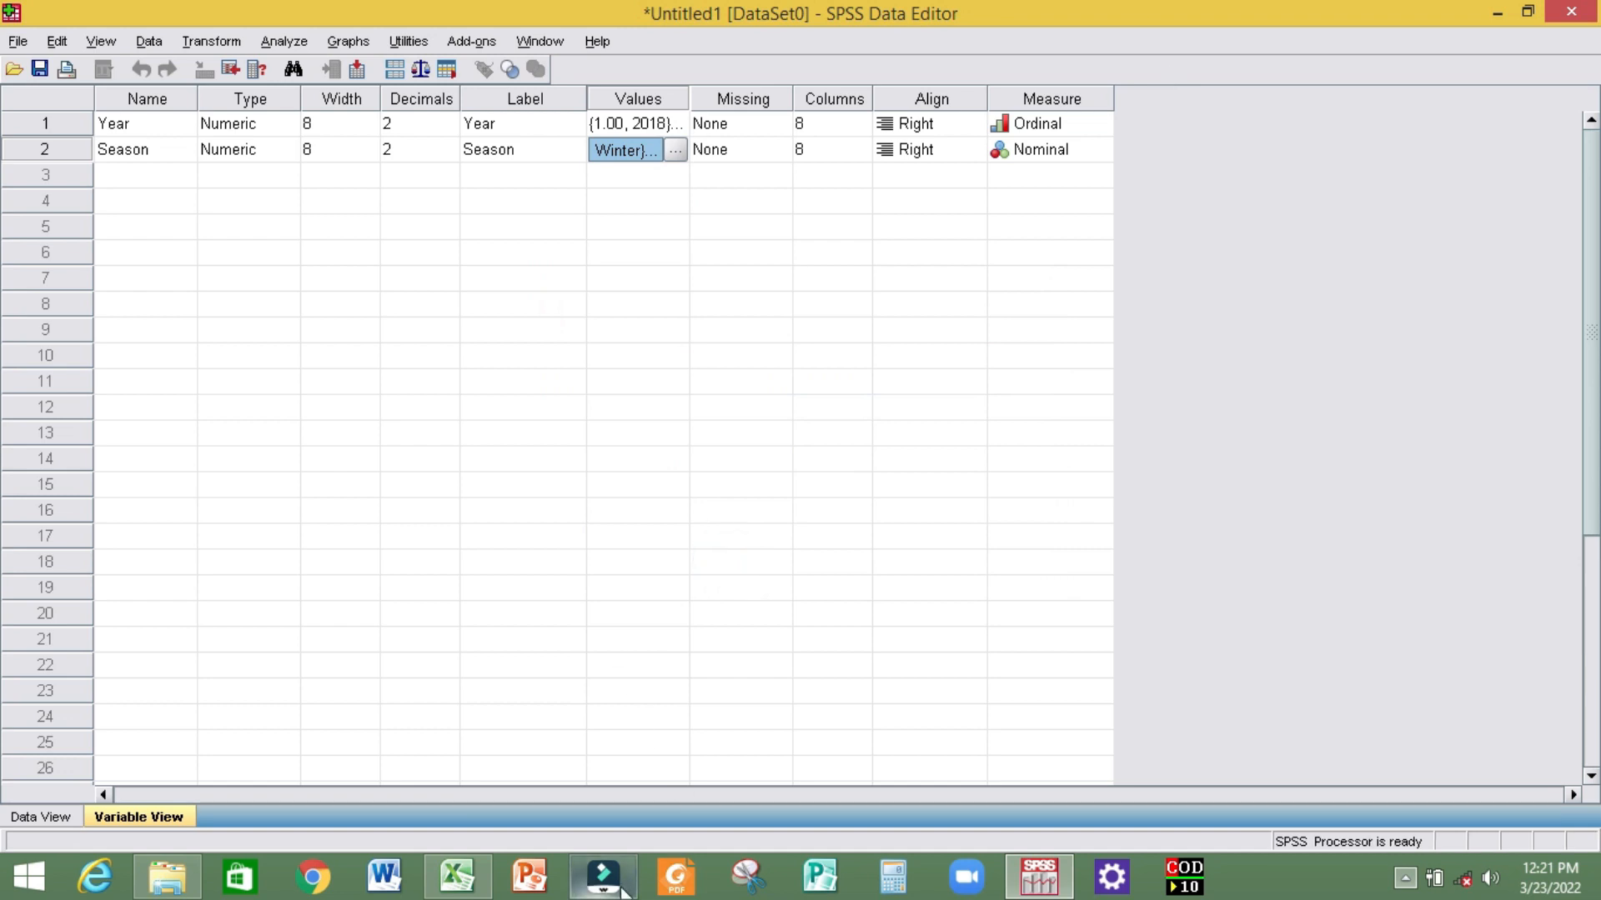
# Switch to Excel and replace the Winter entries in C4:C12 on sheet A1 (3) with the code 1.
pyautogui.click(480, 894)
pyautogui.moveTo(244, 321); pyautogui.dragTo(236, 512)
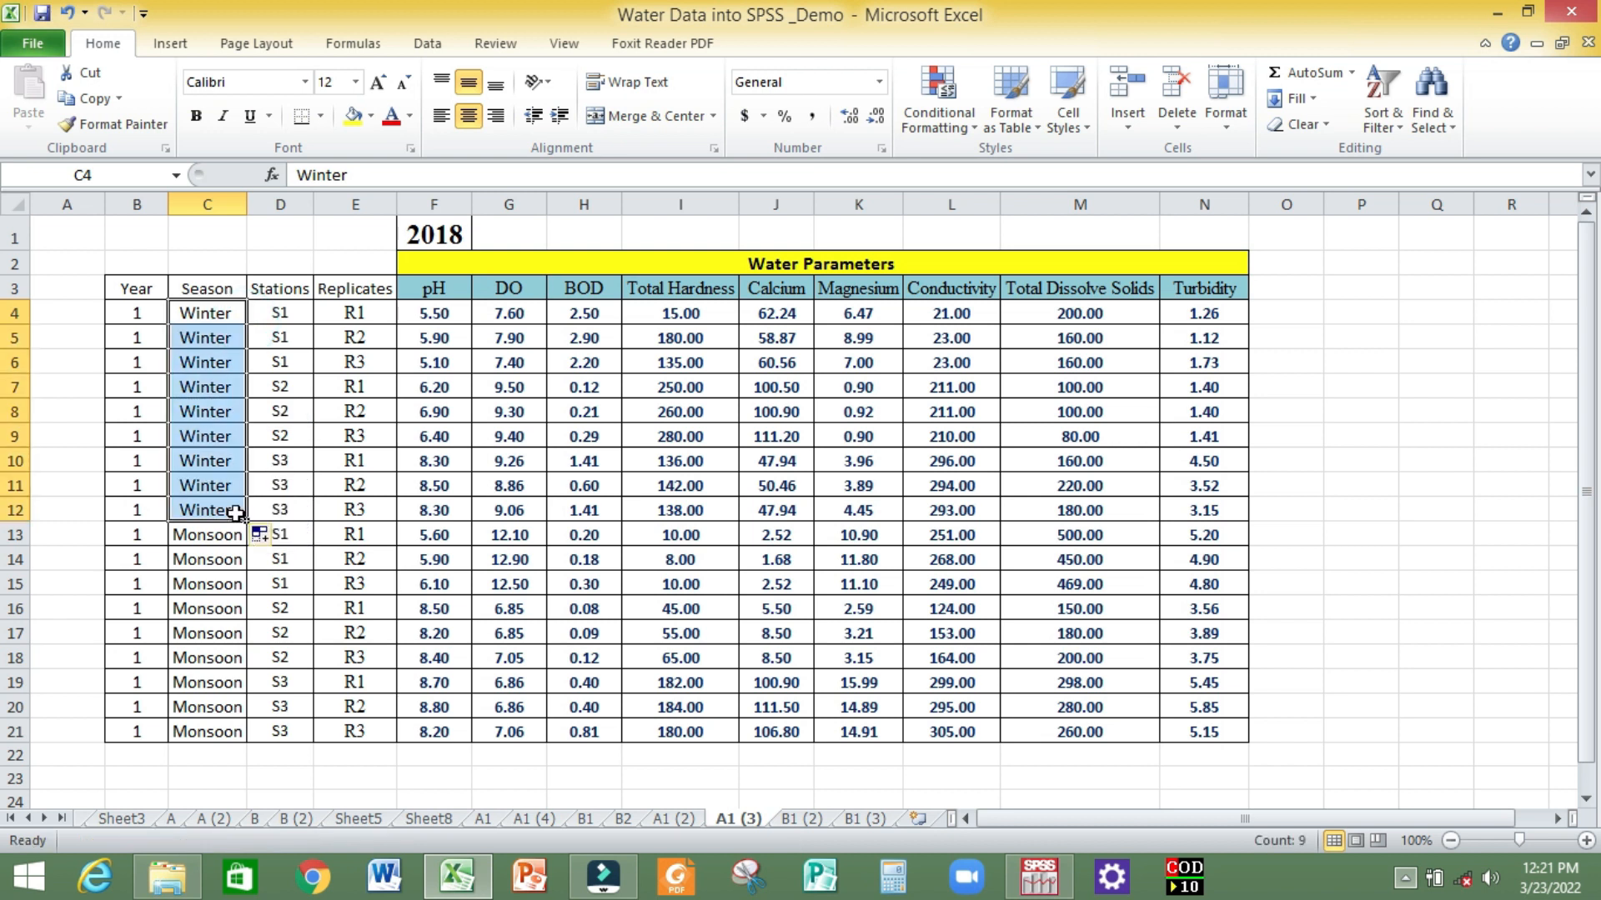
pyautogui.write('1')
pyautogui.click(215, 355)
pyautogui.click(215, 312)
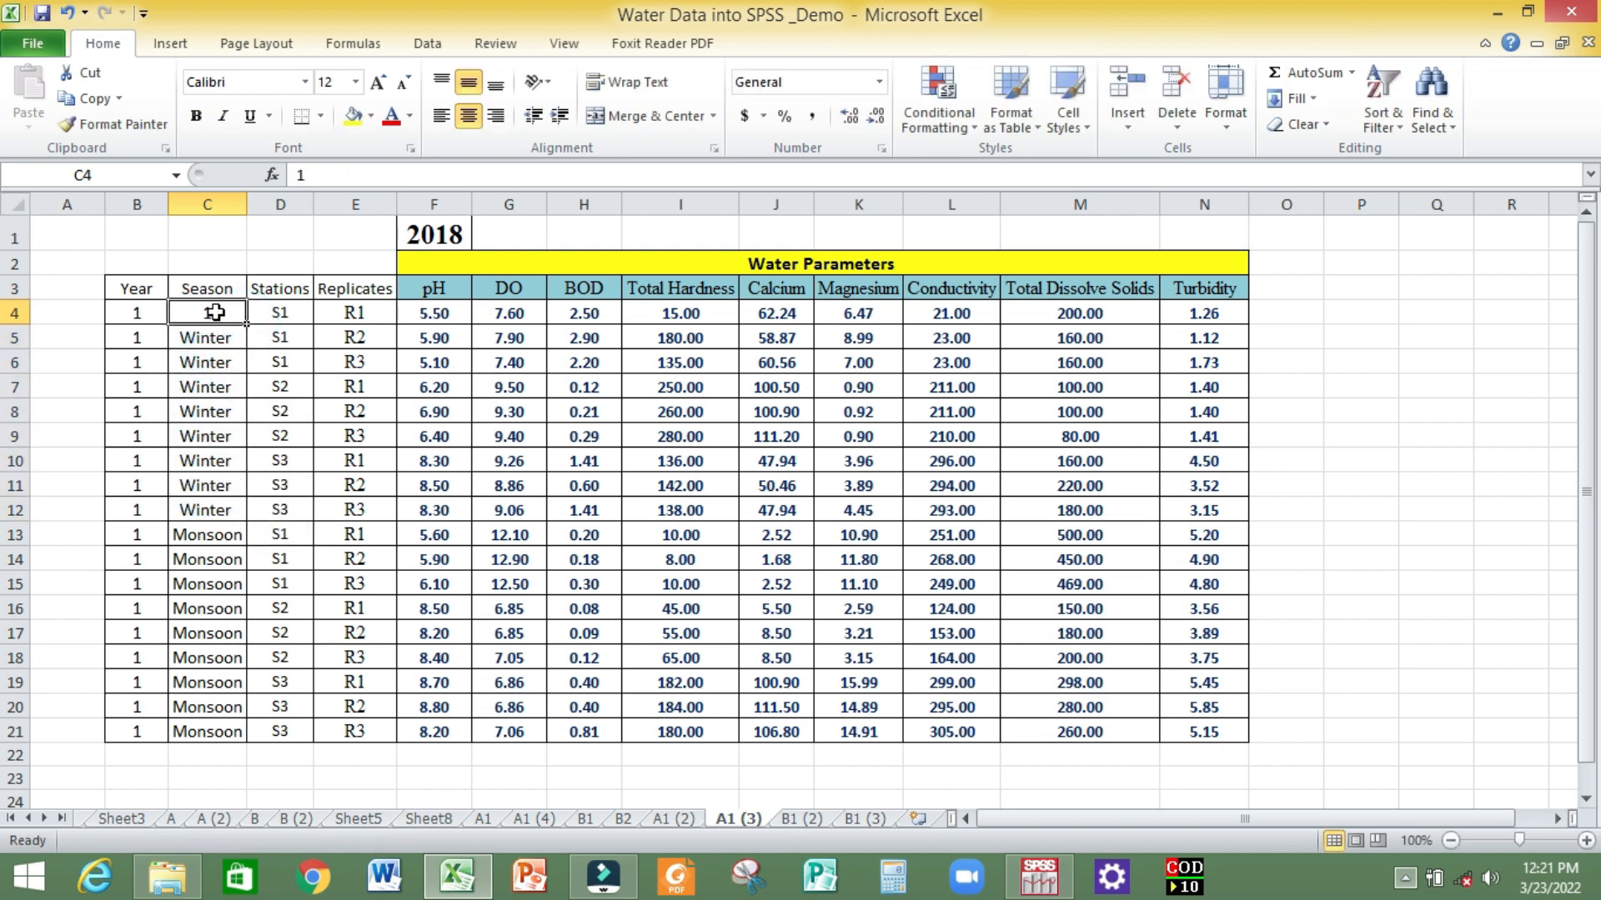
pyautogui.moveTo(247, 324); pyautogui.dragTo(246, 518)
# Replace the Monsoon entries in C13:C21 of the 2018 table with the code 2.
pyautogui.click(211, 538)
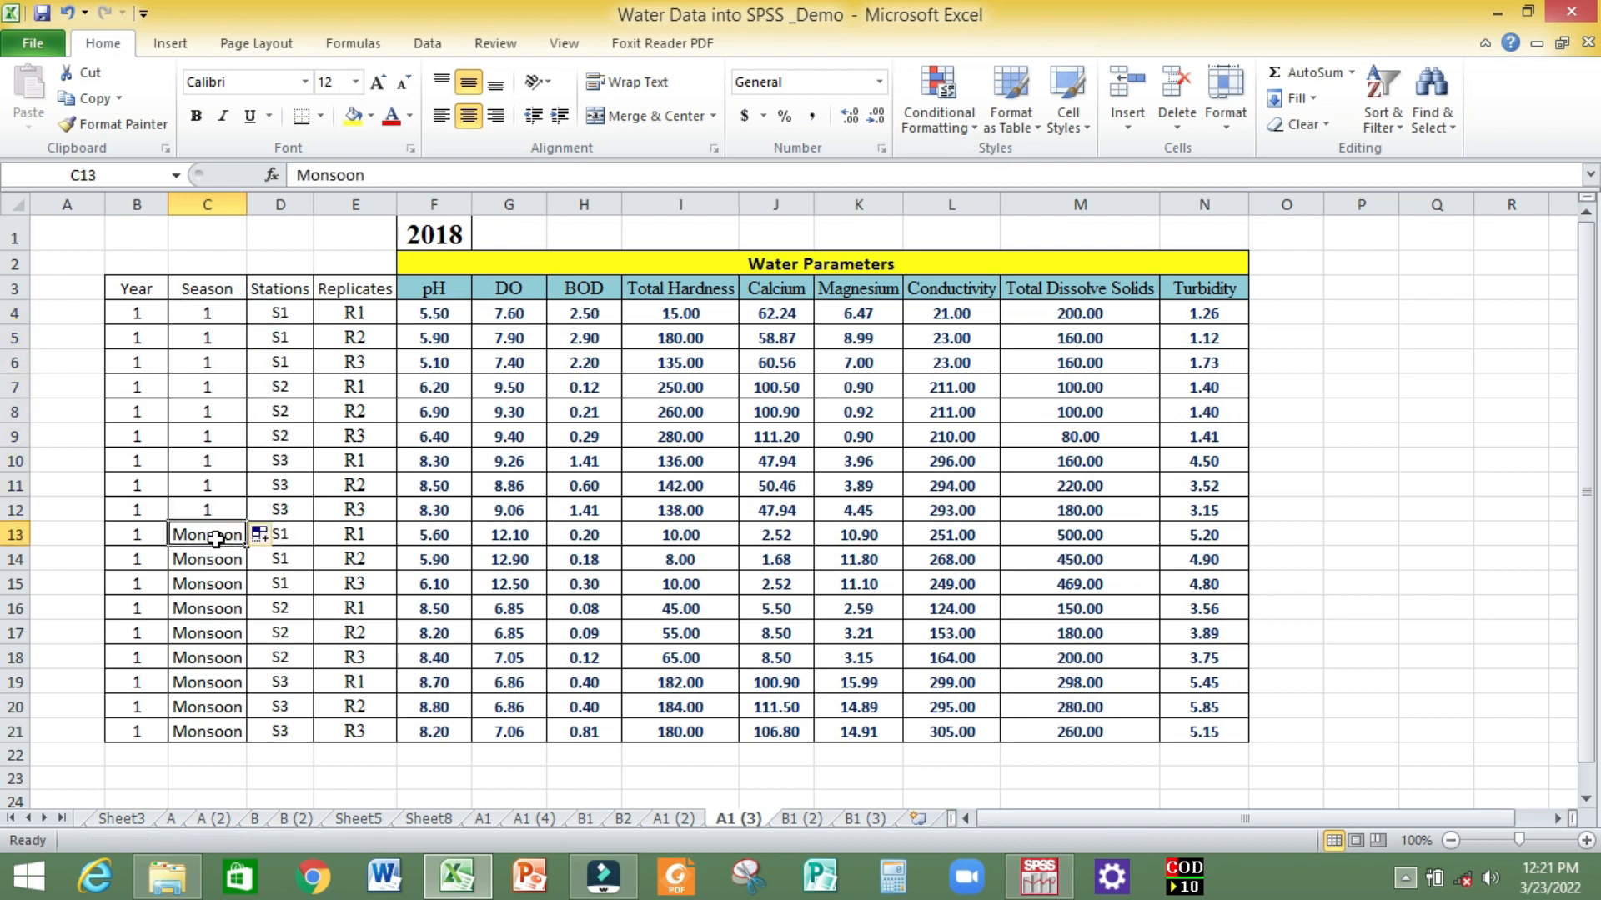
pyautogui.write('2')
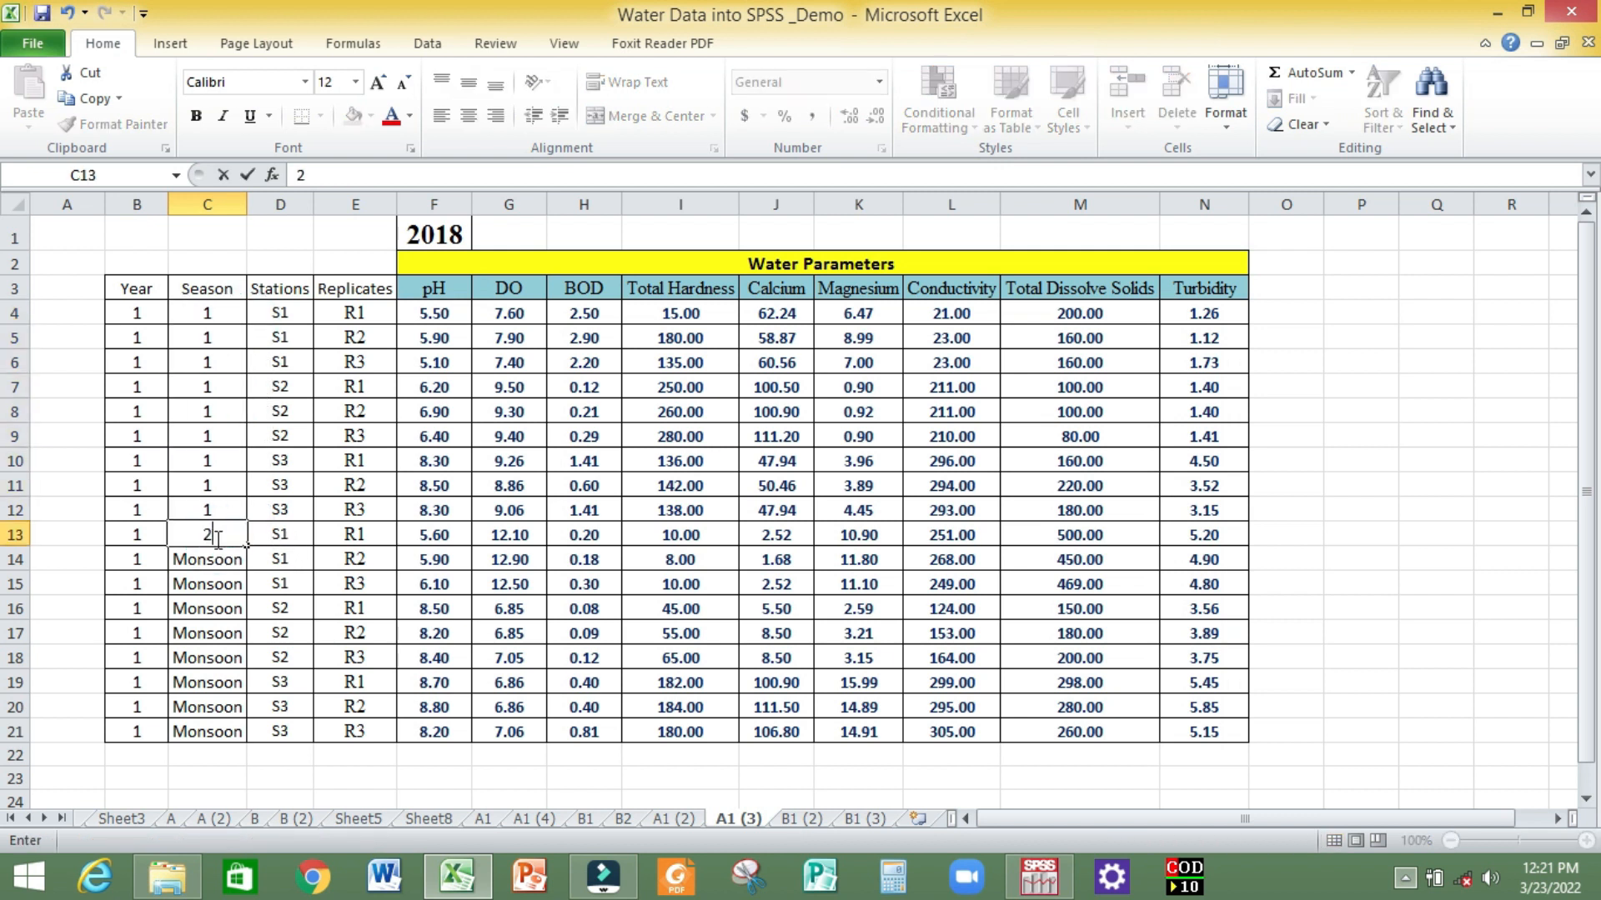
pyautogui.click(227, 533)
pyautogui.moveTo(247, 548); pyautogui.dragTo(240, 733)
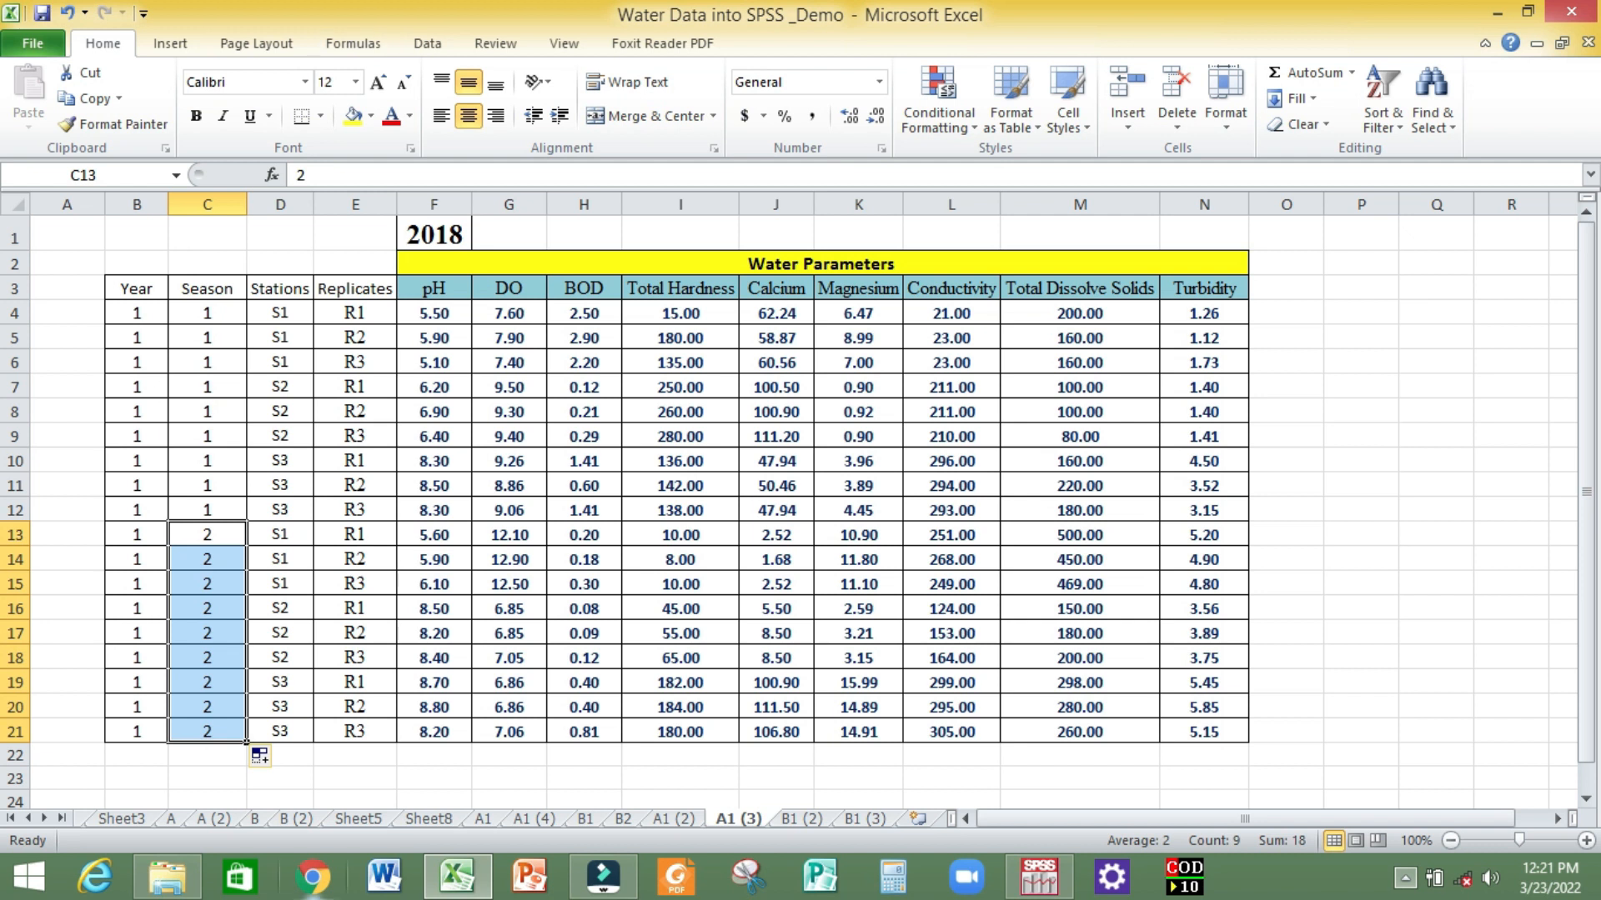
pyautogui.click(329, 794)
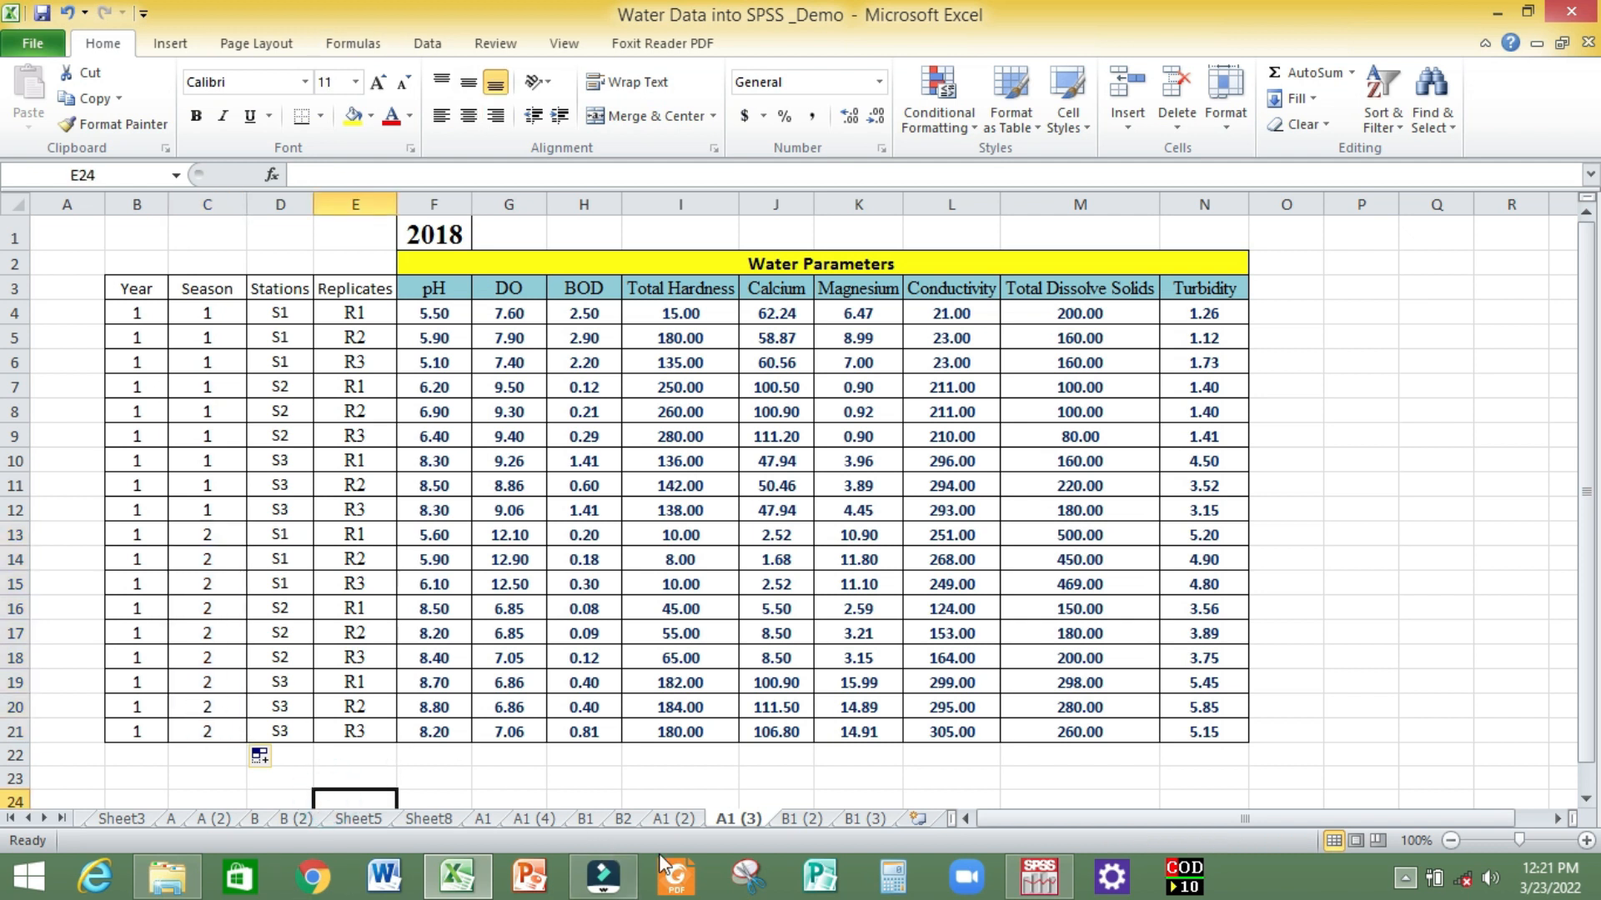
# Code the Season column of the 2019 table on sheet B1 (3), with 1 for Winter in C4:C12 and 2 for Monsoon in C13:C21.
pyautogui.click(854, 821)
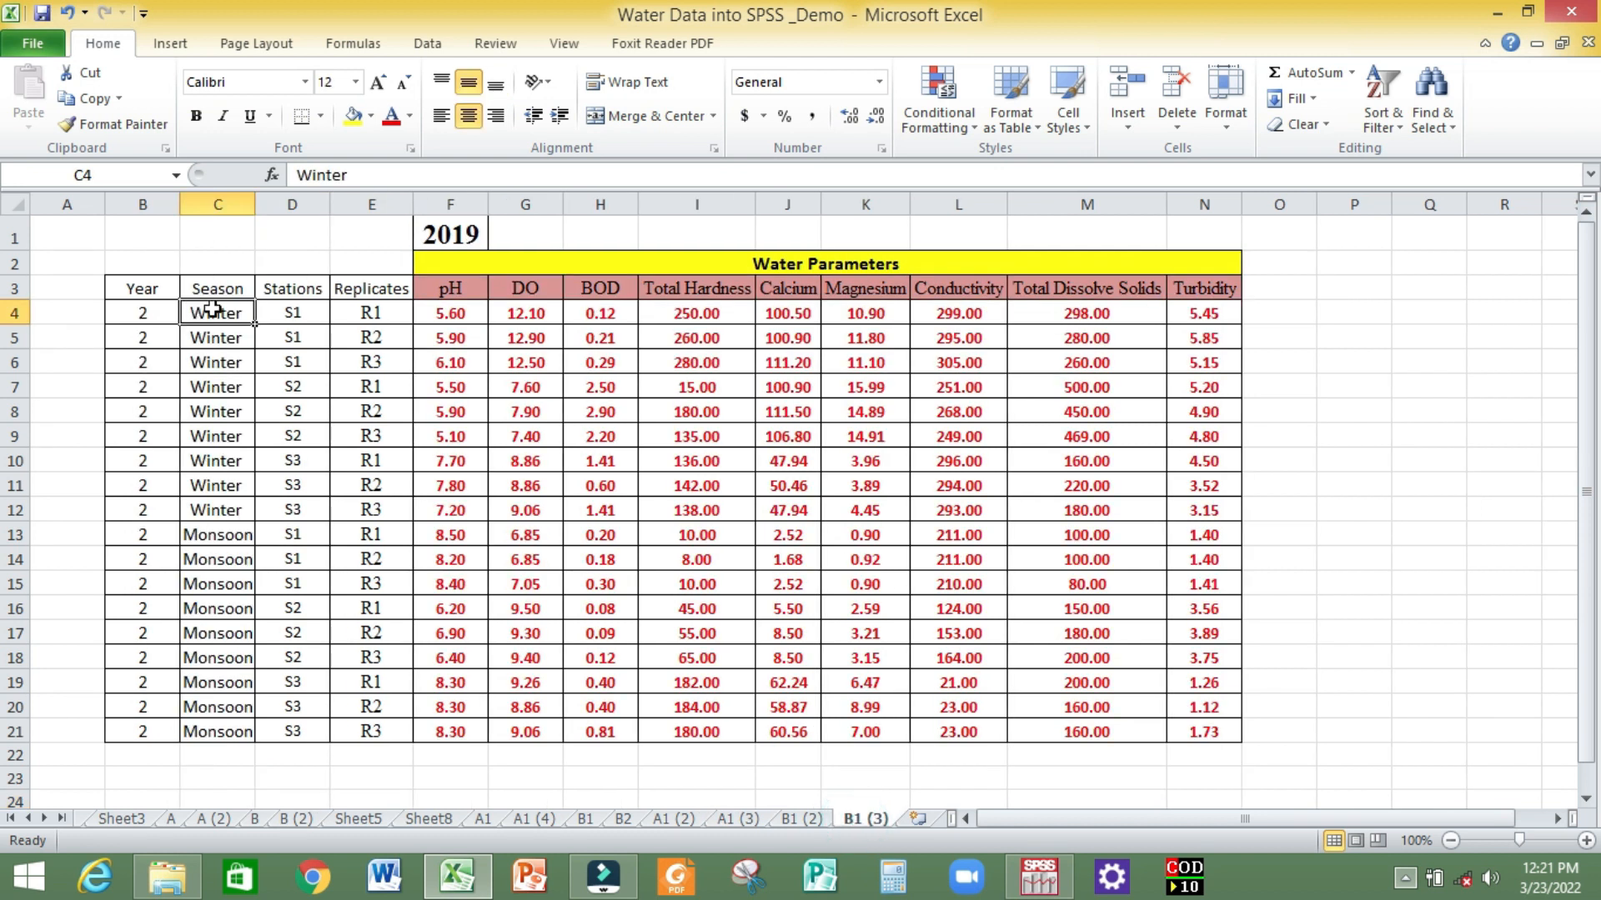
pyautogui.write('1')
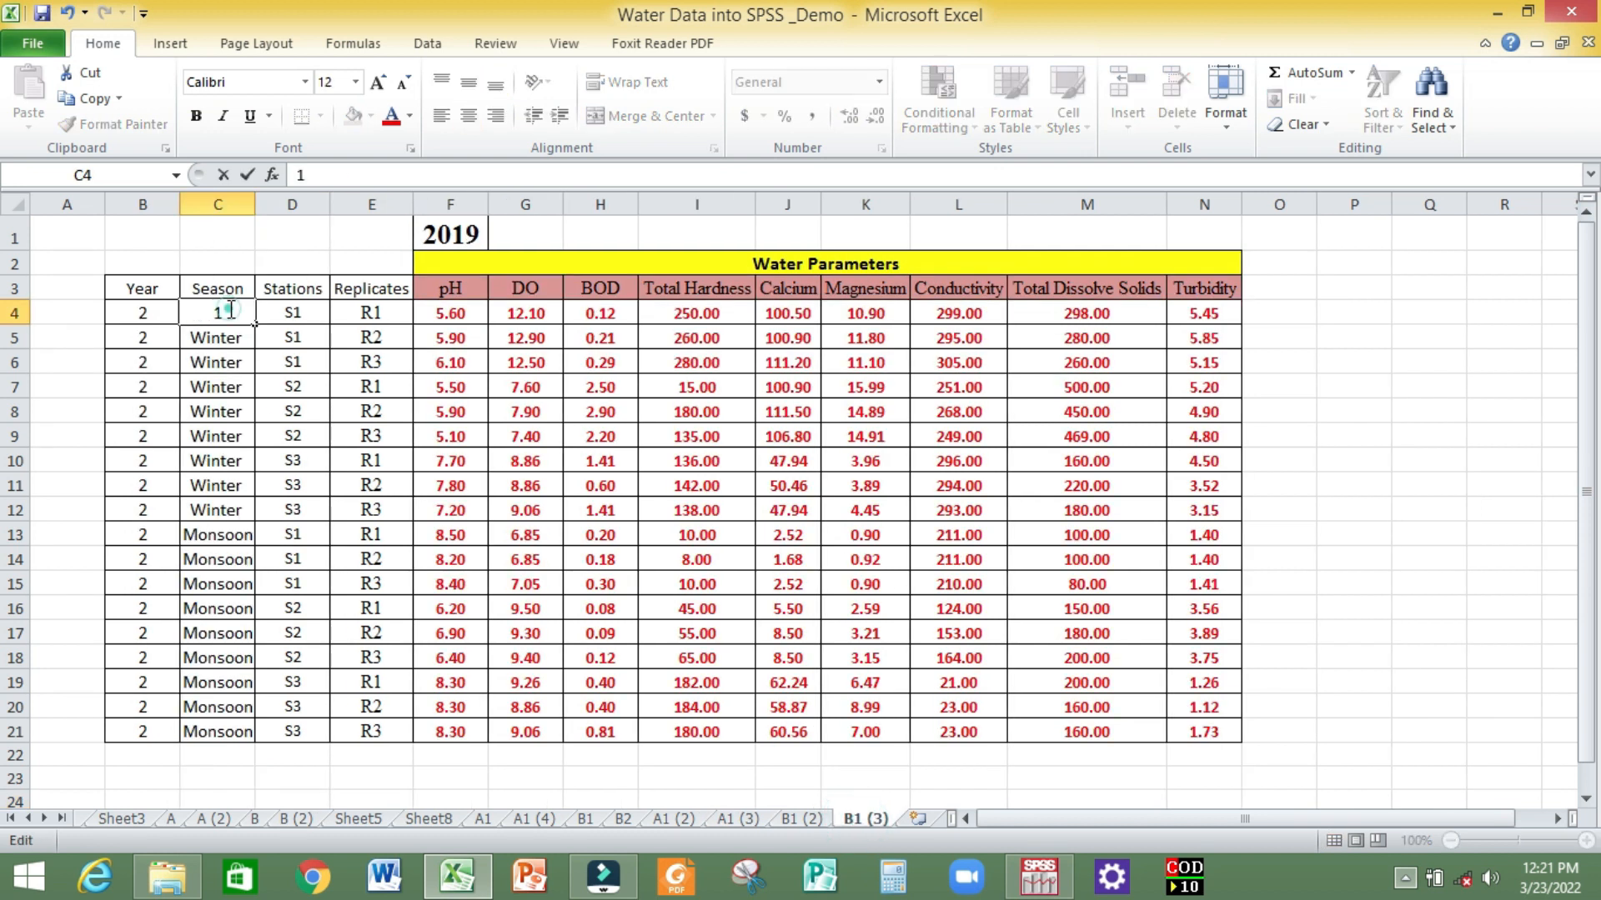
pyautogui.moveTo(255, 328); pyautogui.dragTo(251, 536)
pyautogui.click(239, 538)
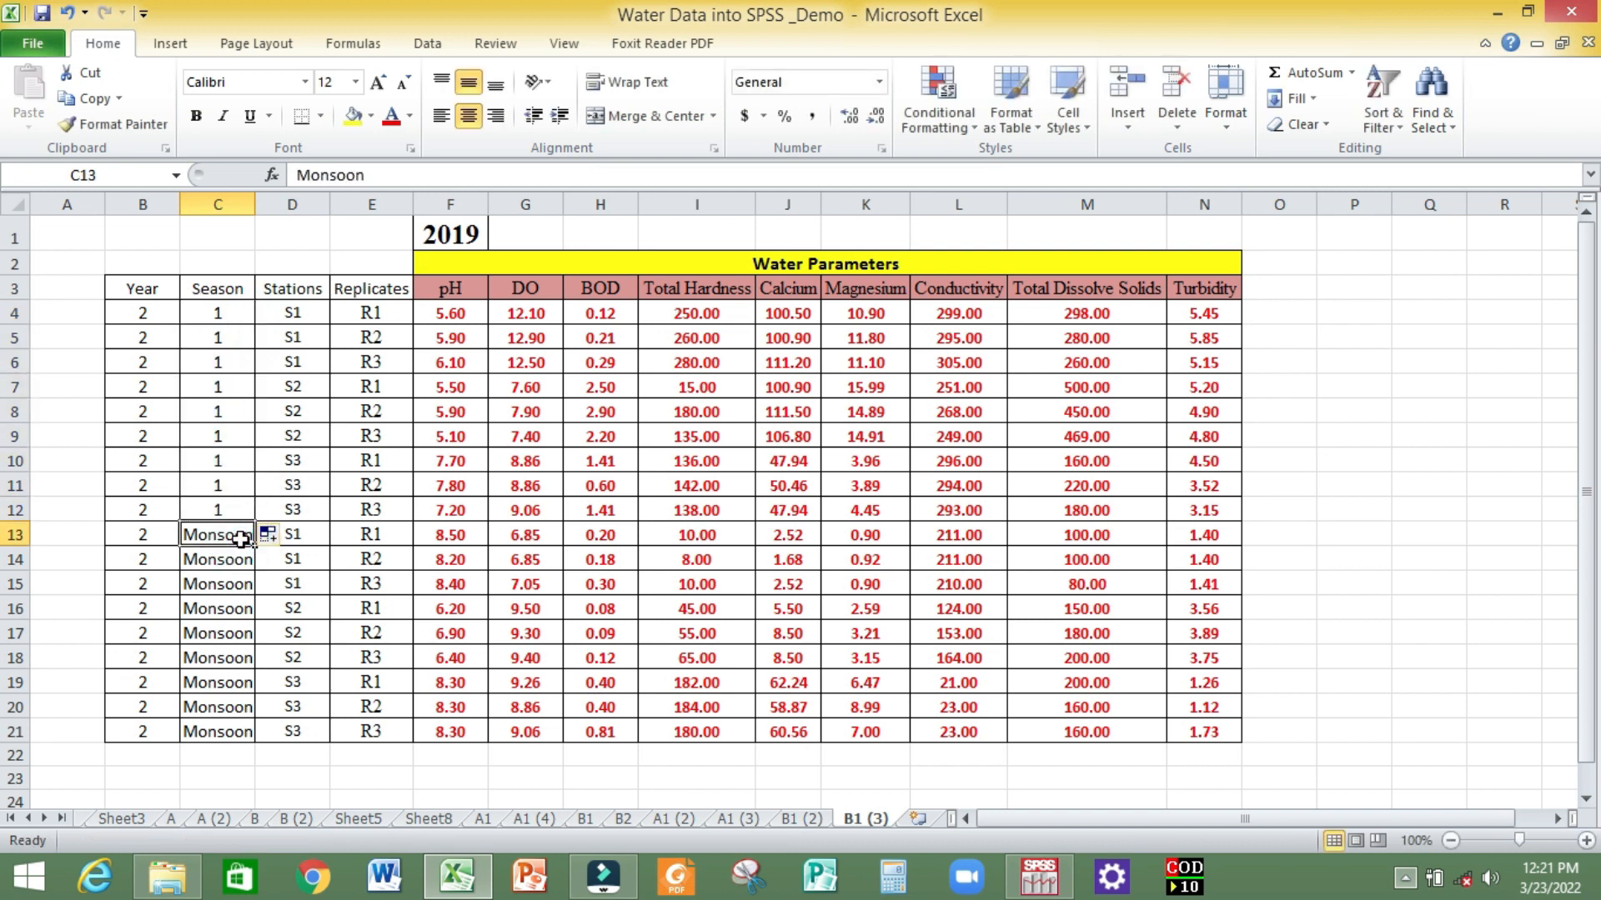
pyautogui.write('2')
pyautogui.click(227, 534)
pyautogui.moveTo(254, 547); pyautogui.dragTo(245, 734)
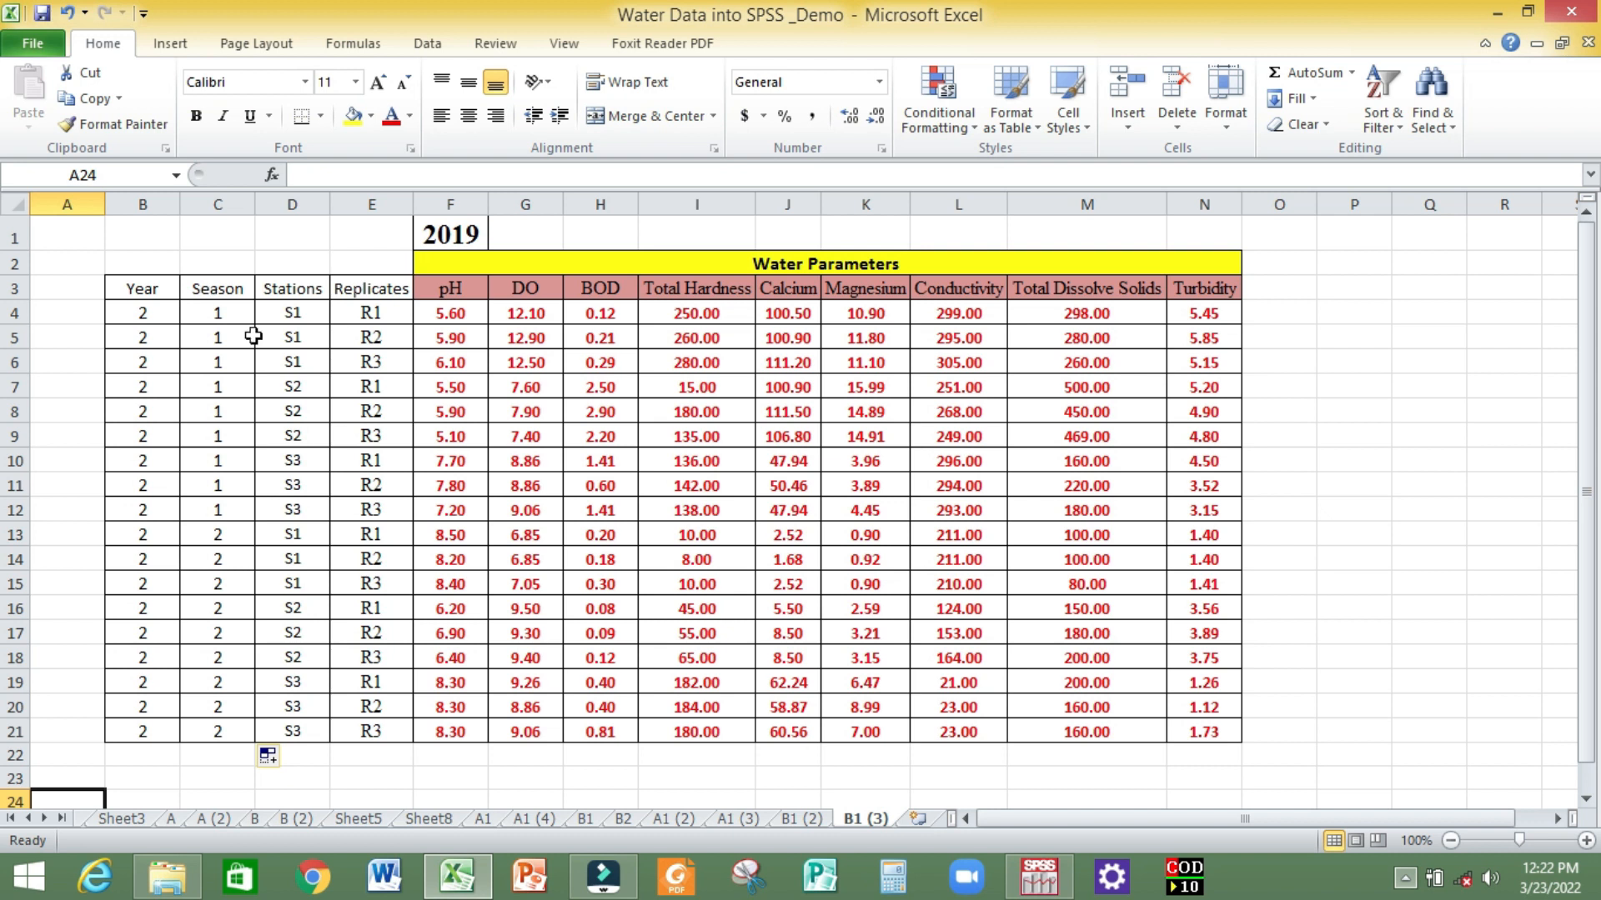
# Switch to SPSS and define the third variable as Stations with the default numeric type and the label Stations.
pyautogui.click(1040, 877)
pyautogui.click(118, 177)
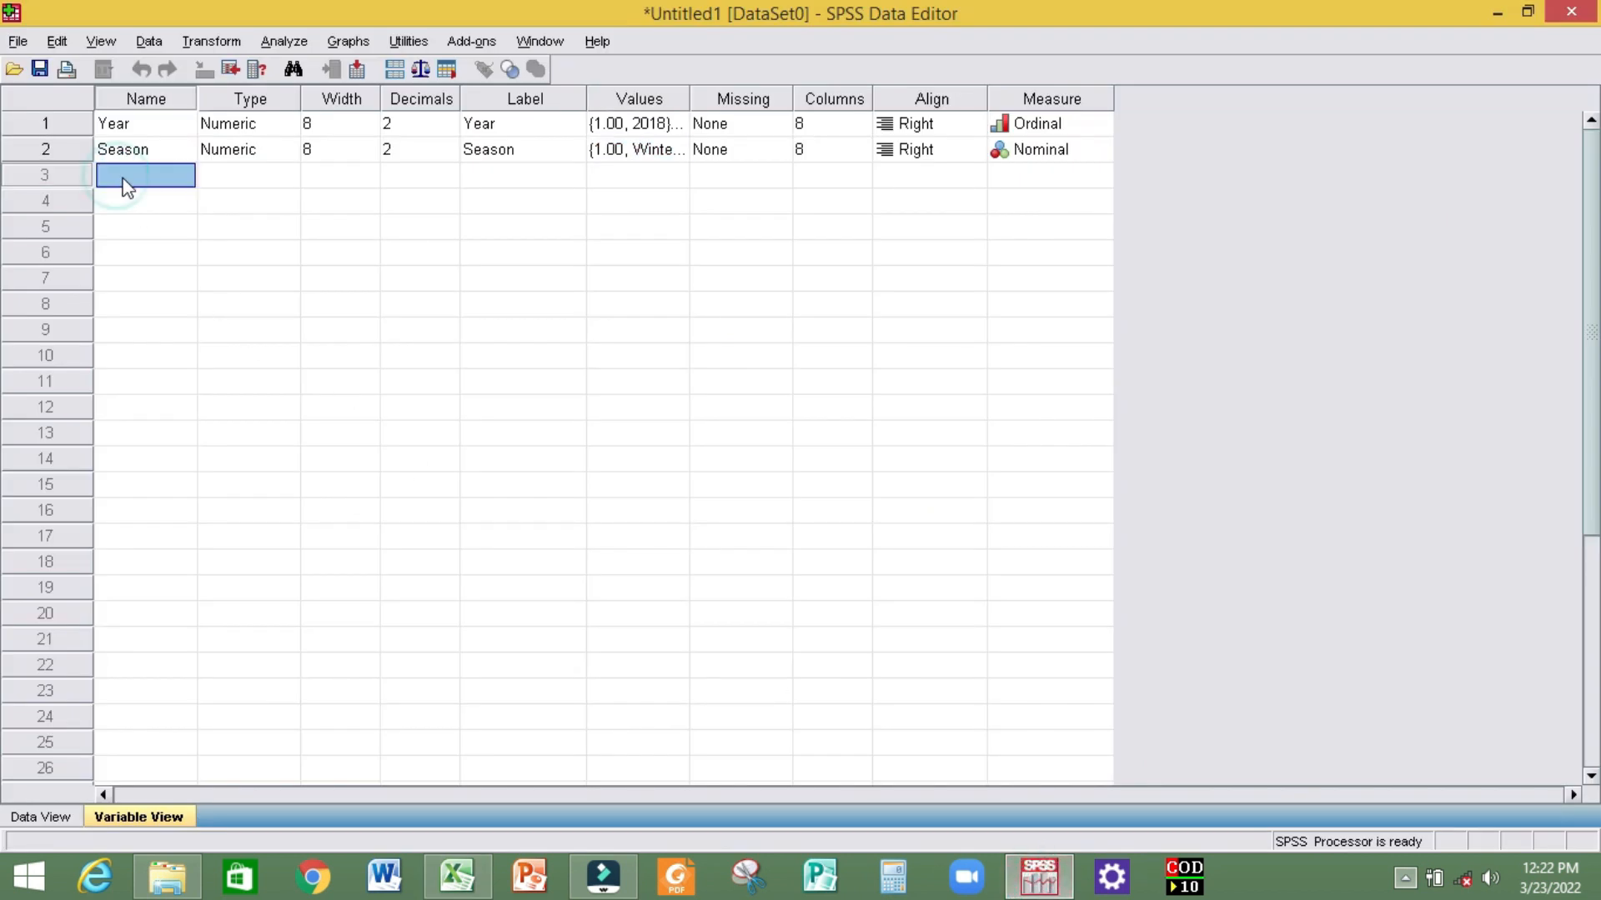
pyautogui.write('Stations')
pyautogui.click(237, 176)
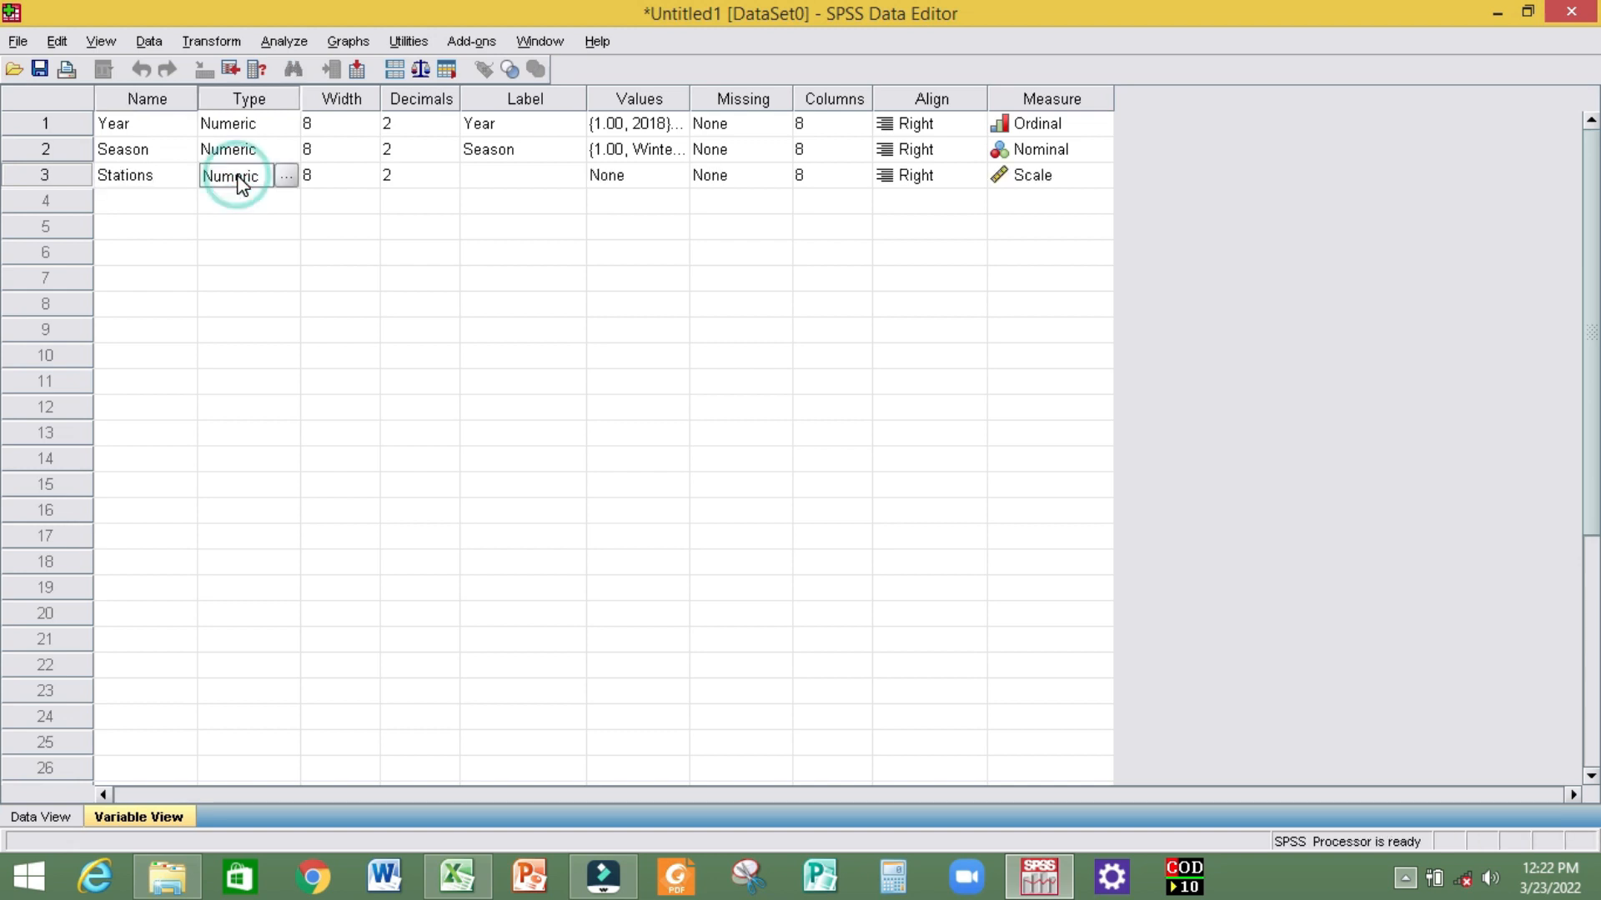
pyautogui.click(502, 173)
pyautogui.write('Stations')
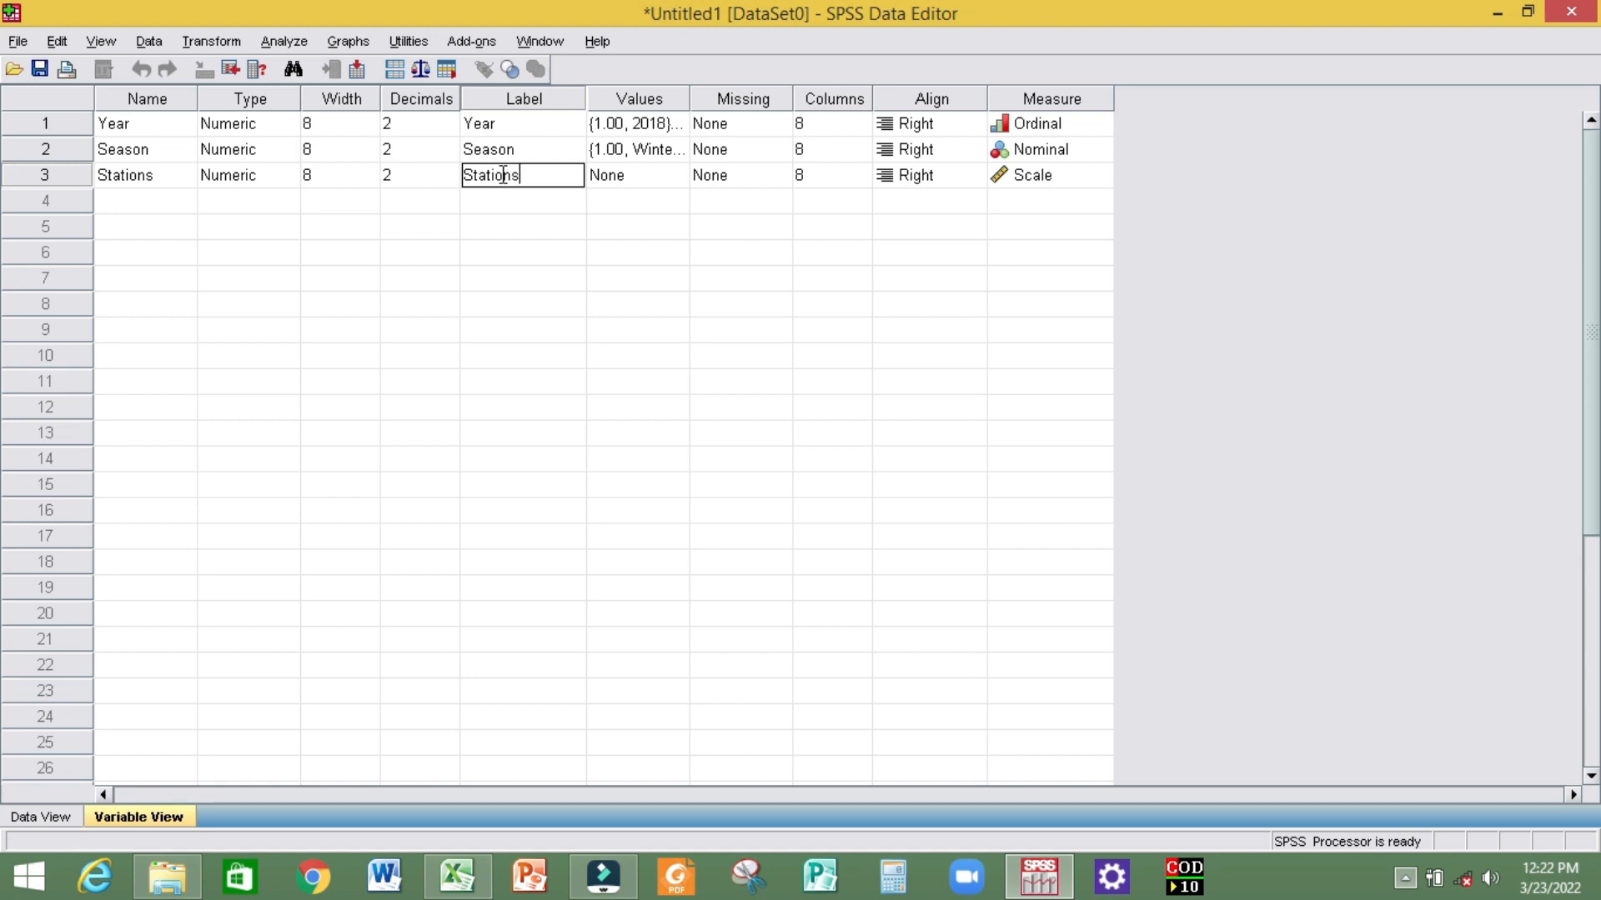
# Define value labels for the Stations variable: 1 = S1, 2 = S2 and 3 = S3.
pyautogui.click(611, 175)
pyautogui.click(675, 177)
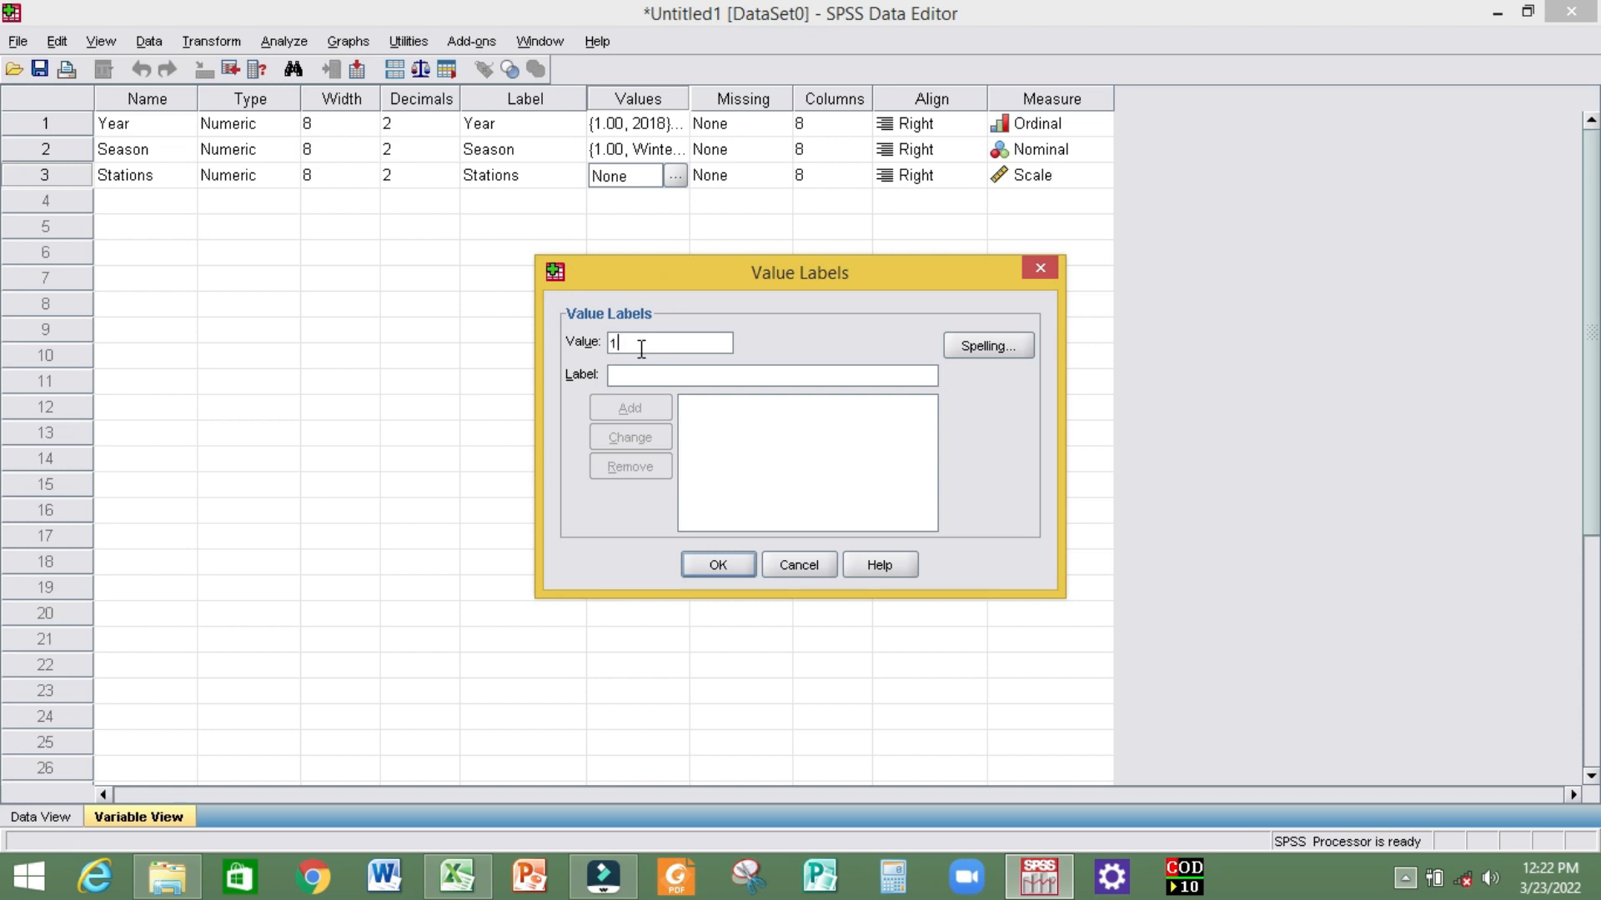
pyautogui.click(633, 380)
pyautogui.write('S1')
pyautogui.click(642, 413)
pyautogui.click(636, 374)
pyautogui.write('S')
pyautogui.click(626, 405)
pyautogui.click(621, 377)
pyautogui.write('S')
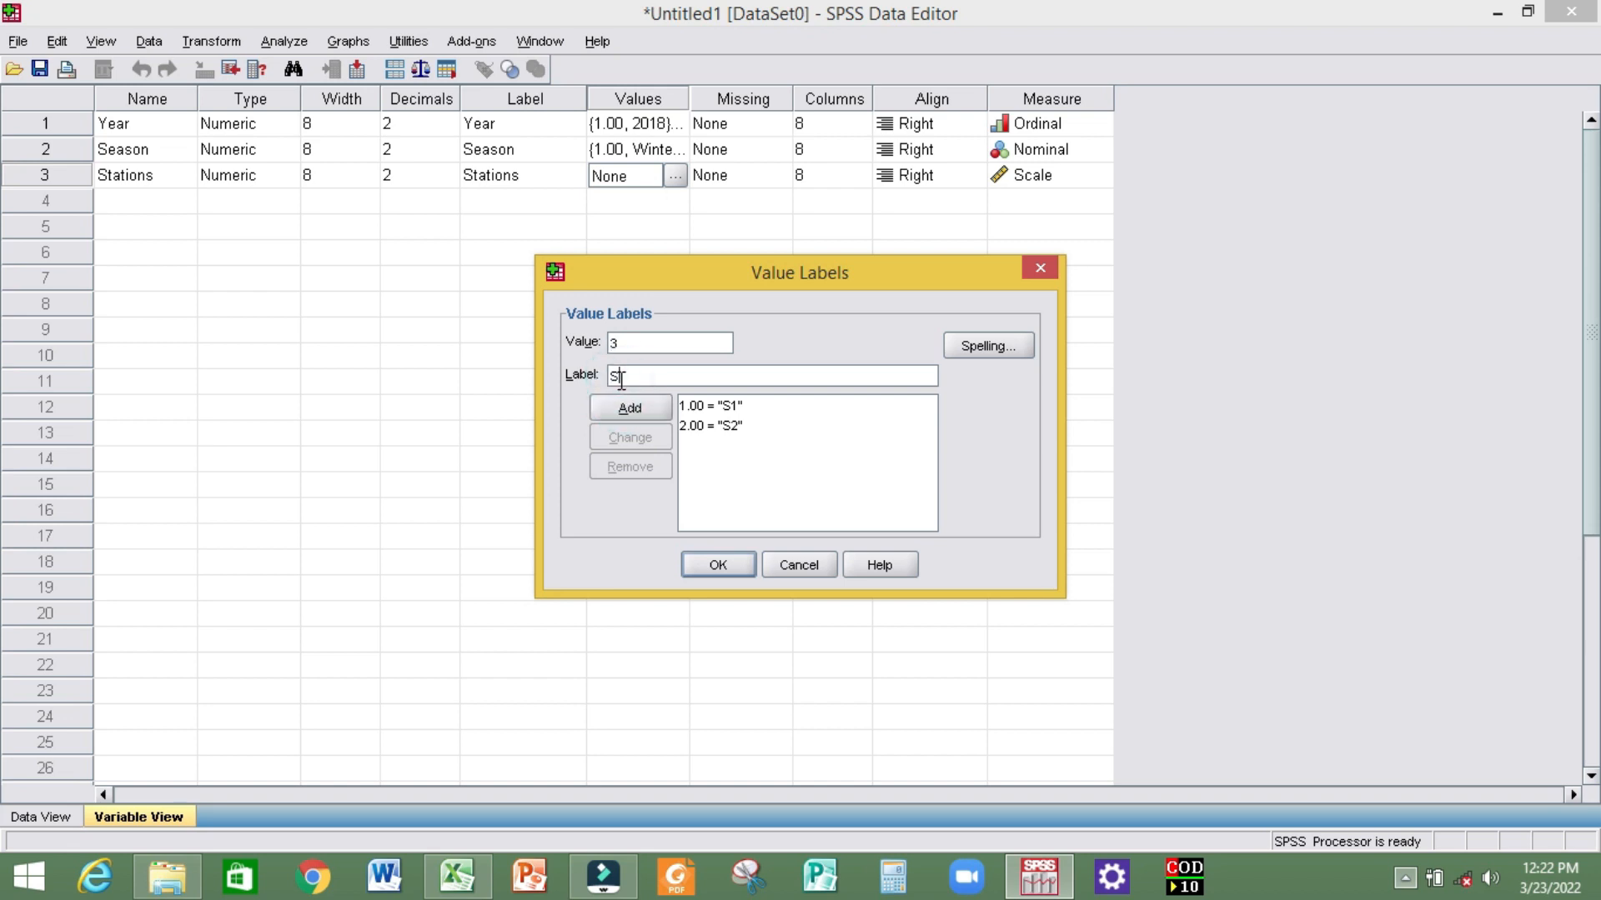
pyautogui.write('3')
pyautogui.click(629, 407)
pyautogui.click(722, 565)
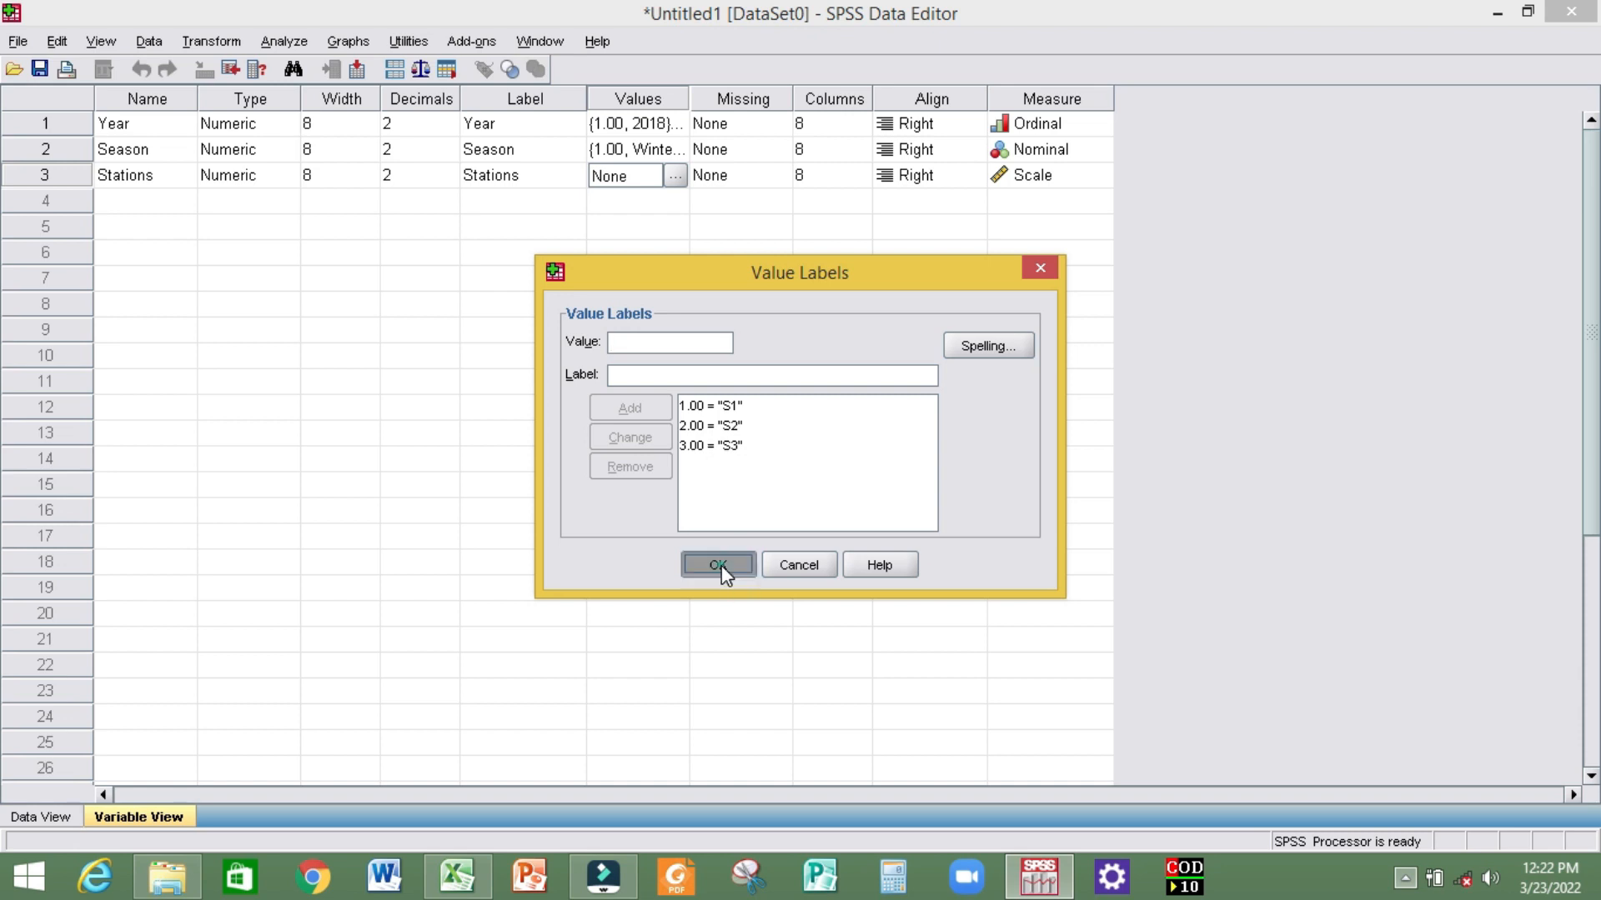
# Set the measurement level of the Stations variable to Nominal.
pyautogui.click(1042, 182)
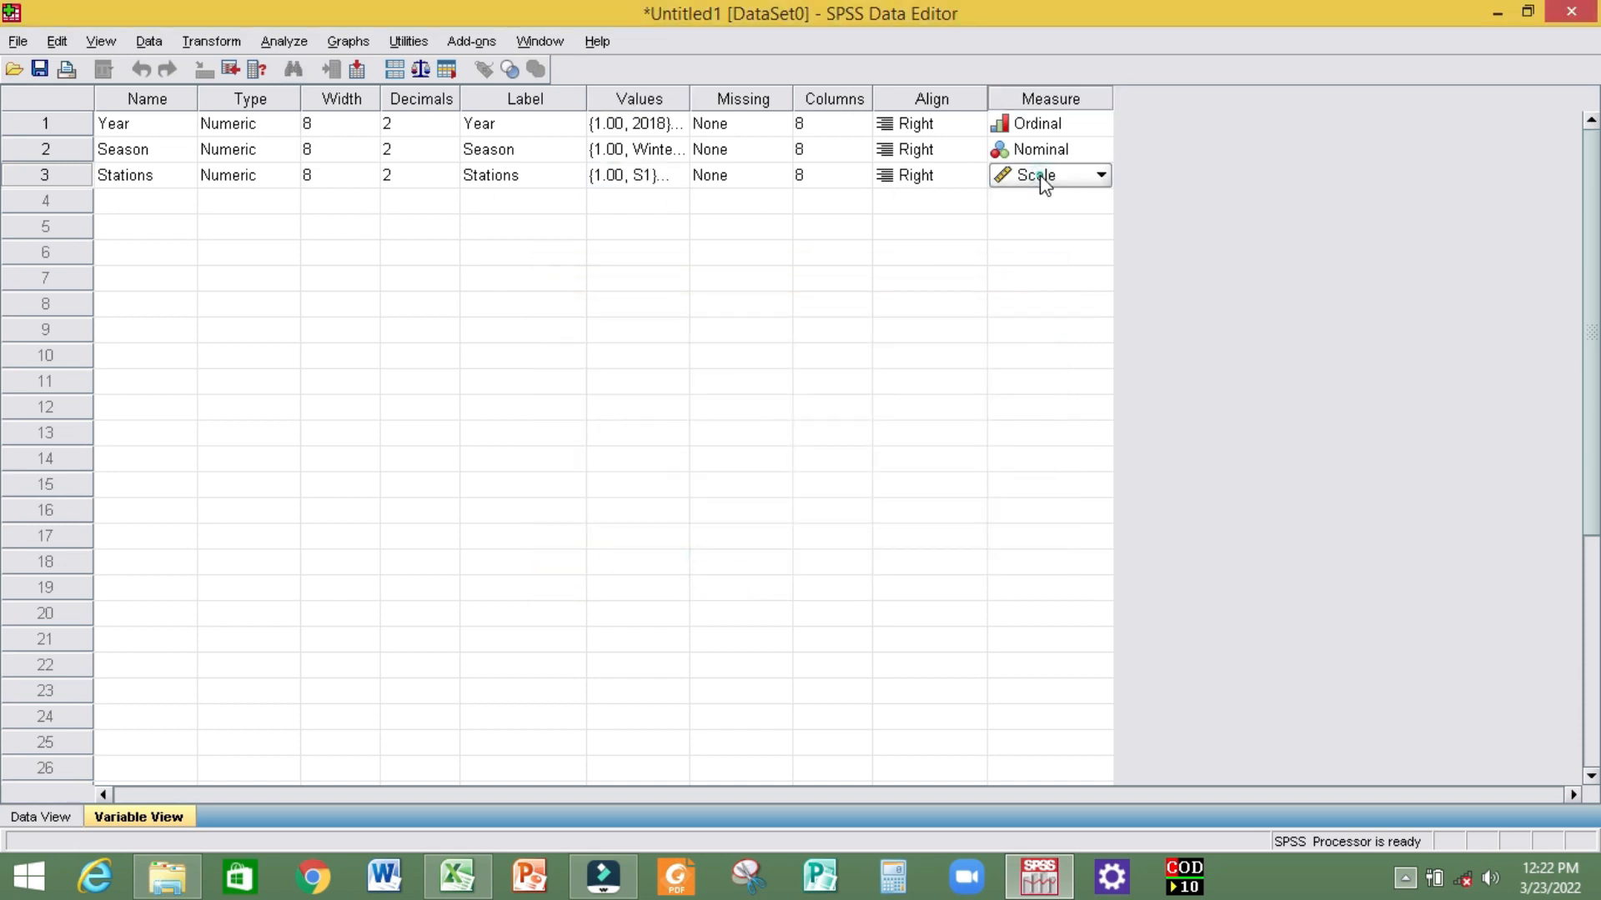
pyautogui.click(1099, 175)
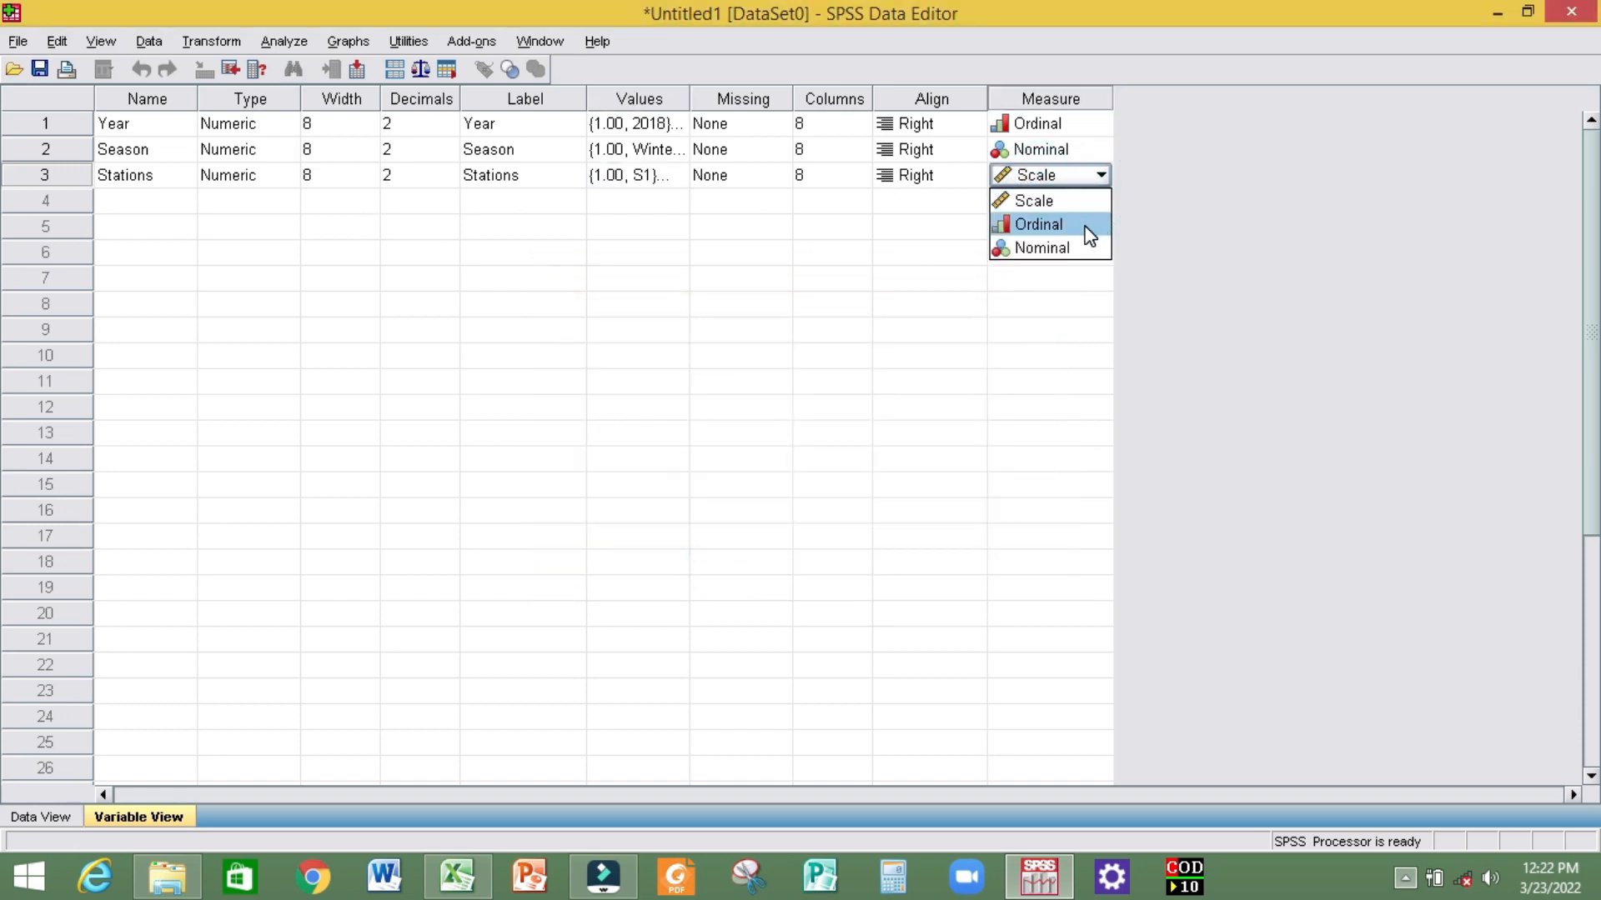
pyautogui.click(1086, 248)
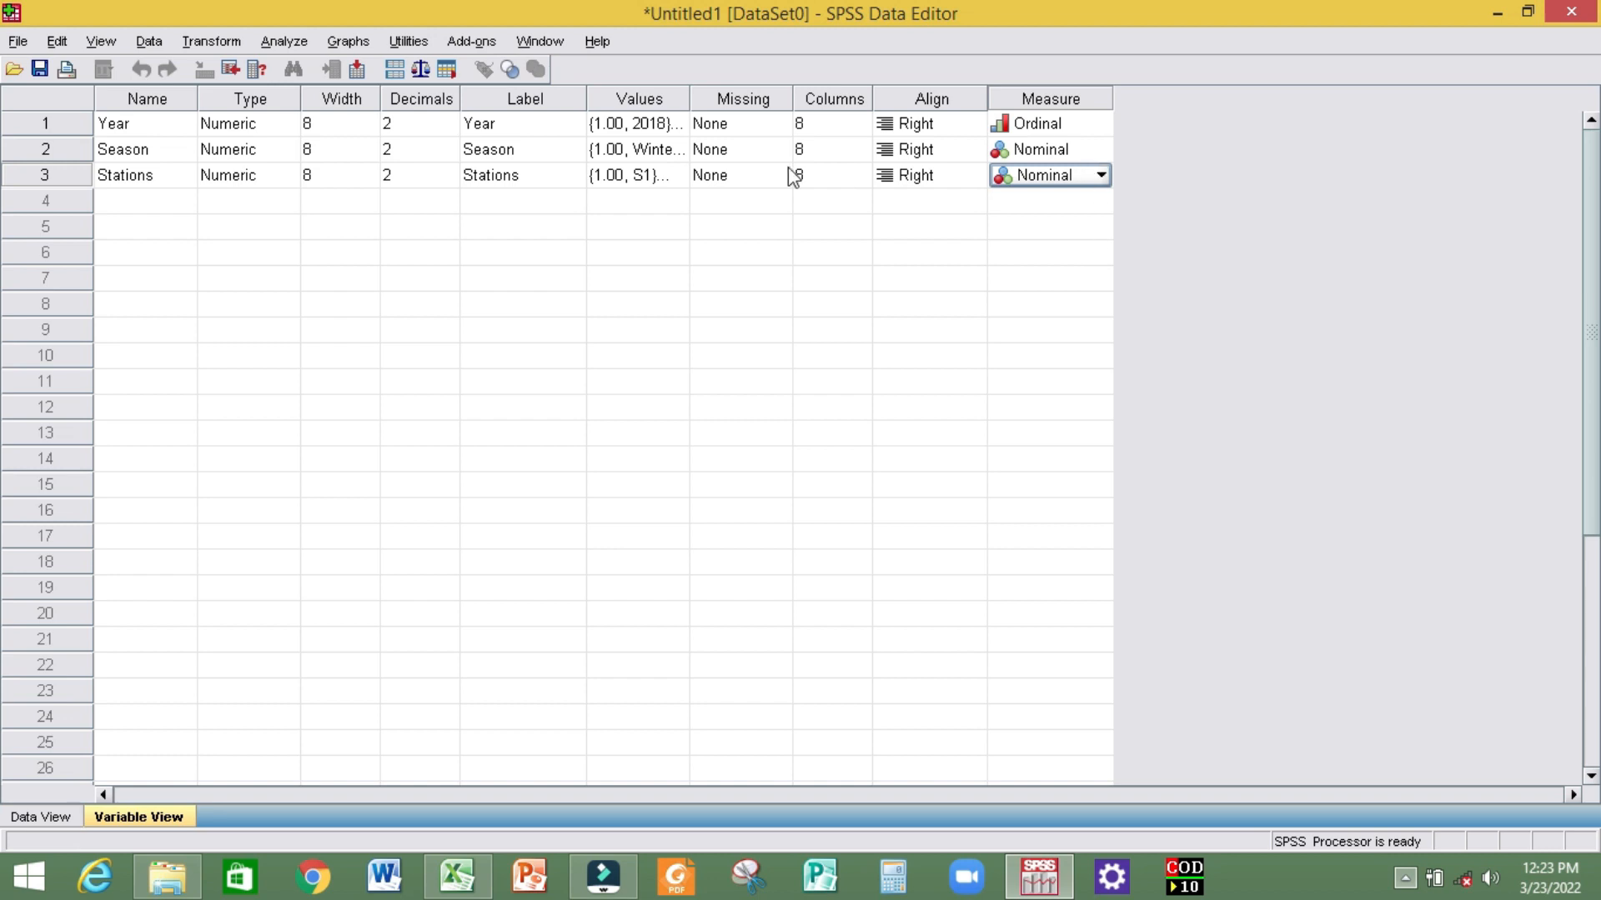
# Review the value labels assigned to the Stations variable.
pyautogui.click(667, 175)
pyautogui.click(675, 175)
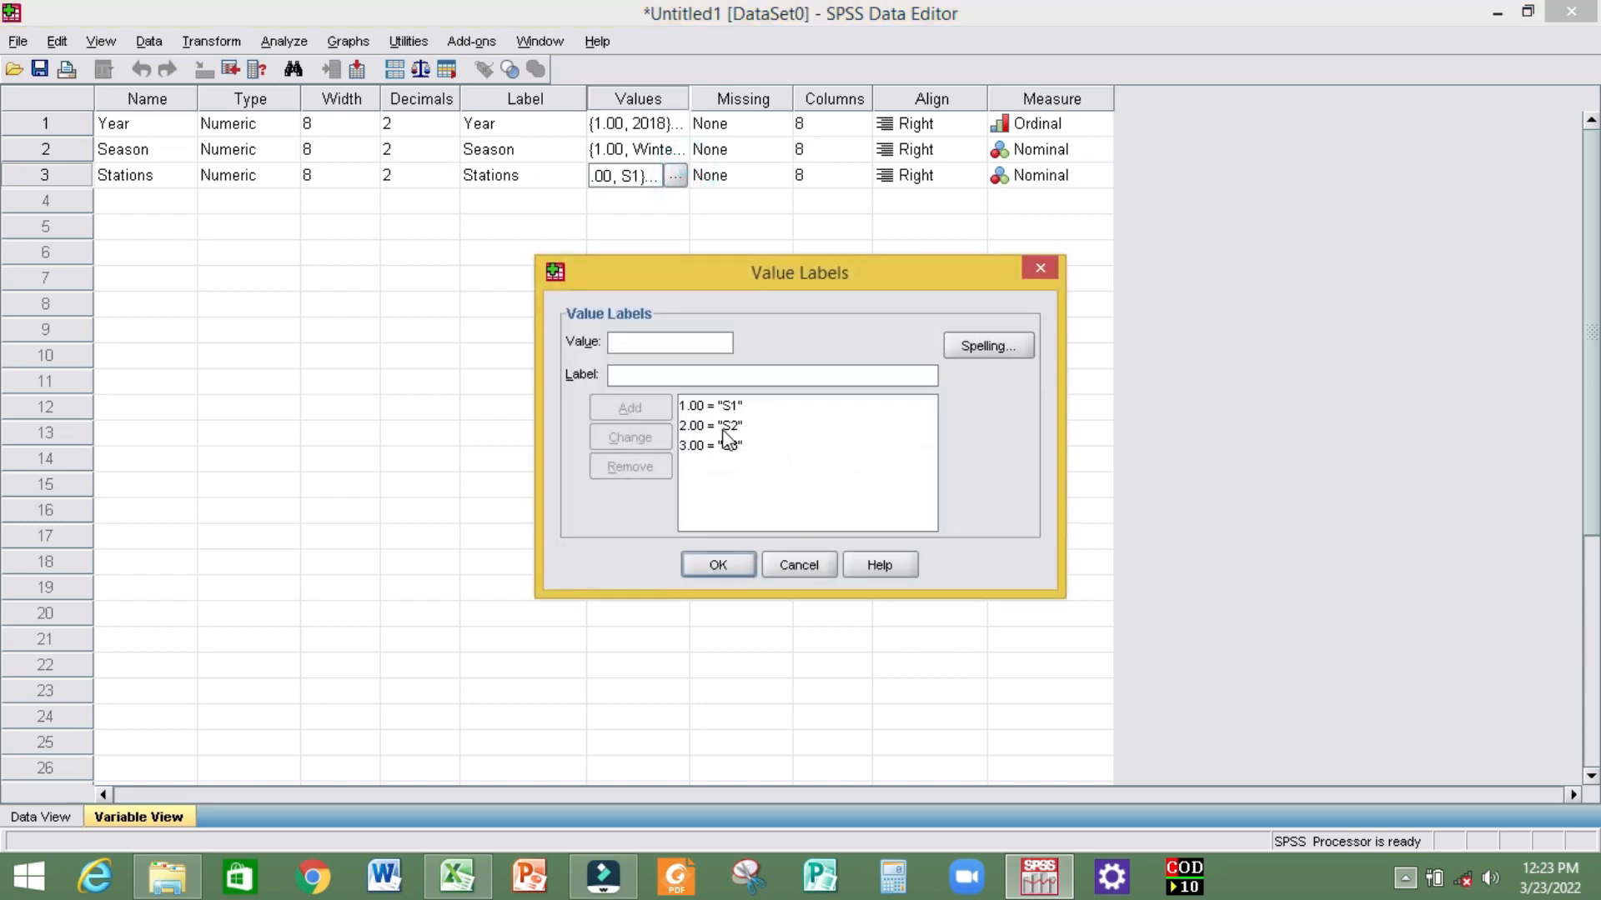
pyautogui.click(736, 569)
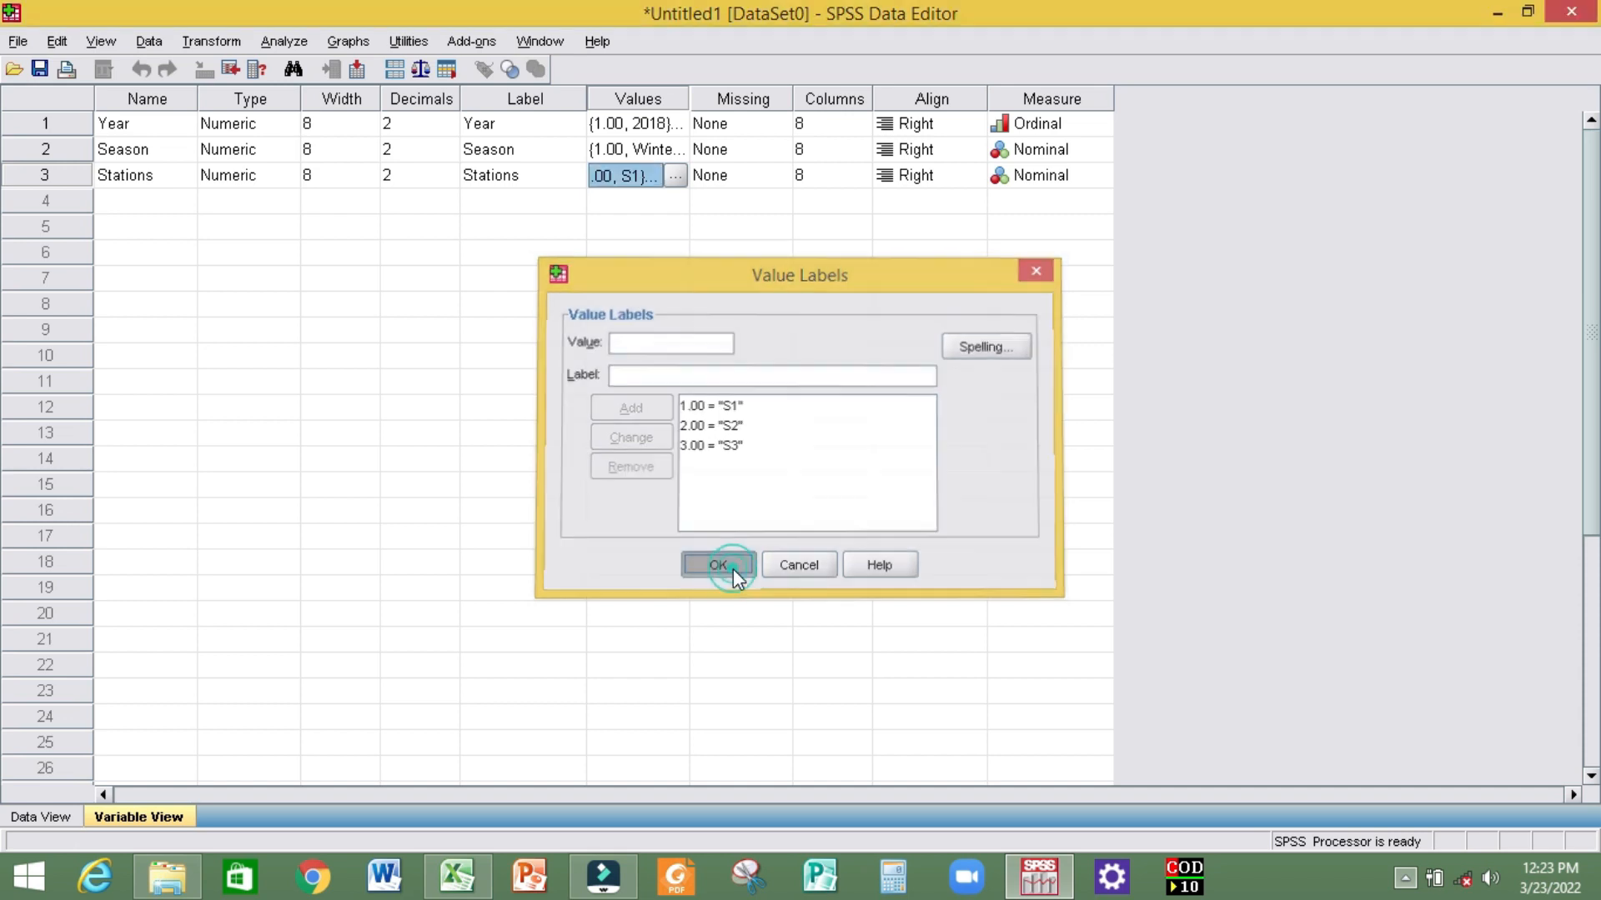
# Switch to Excel and, on the 2018 sheet A1 (3), recode the season 1 Stations cells D4:D12 as 1, 2 and 3, three rows each.
pyautogui.click(472, 882)
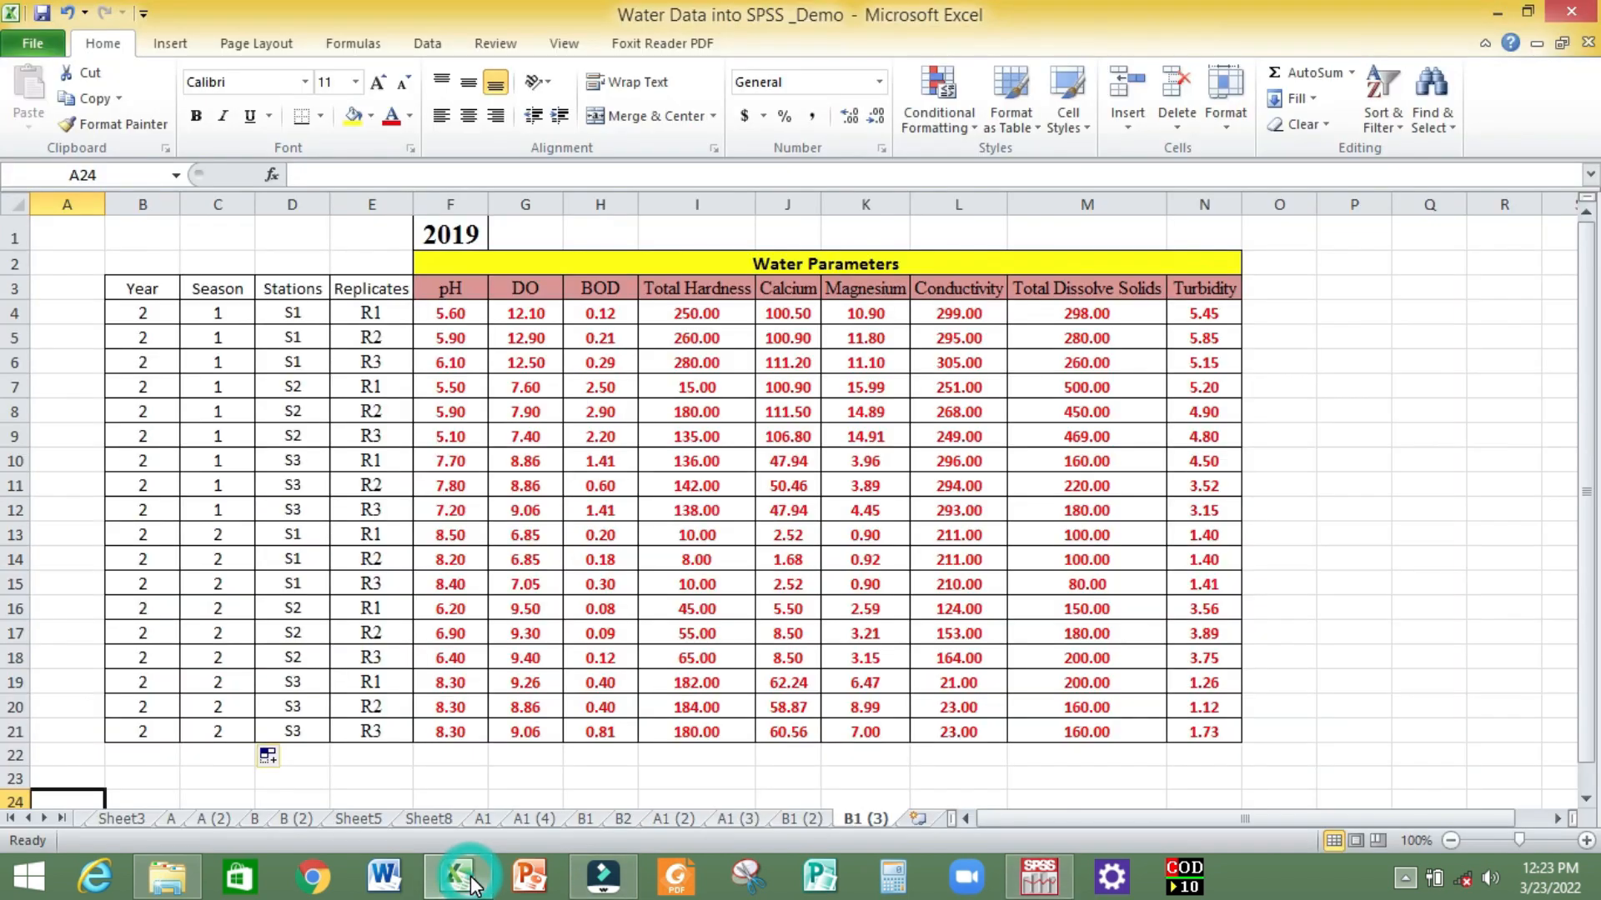
pyautogui.click(738, 820)
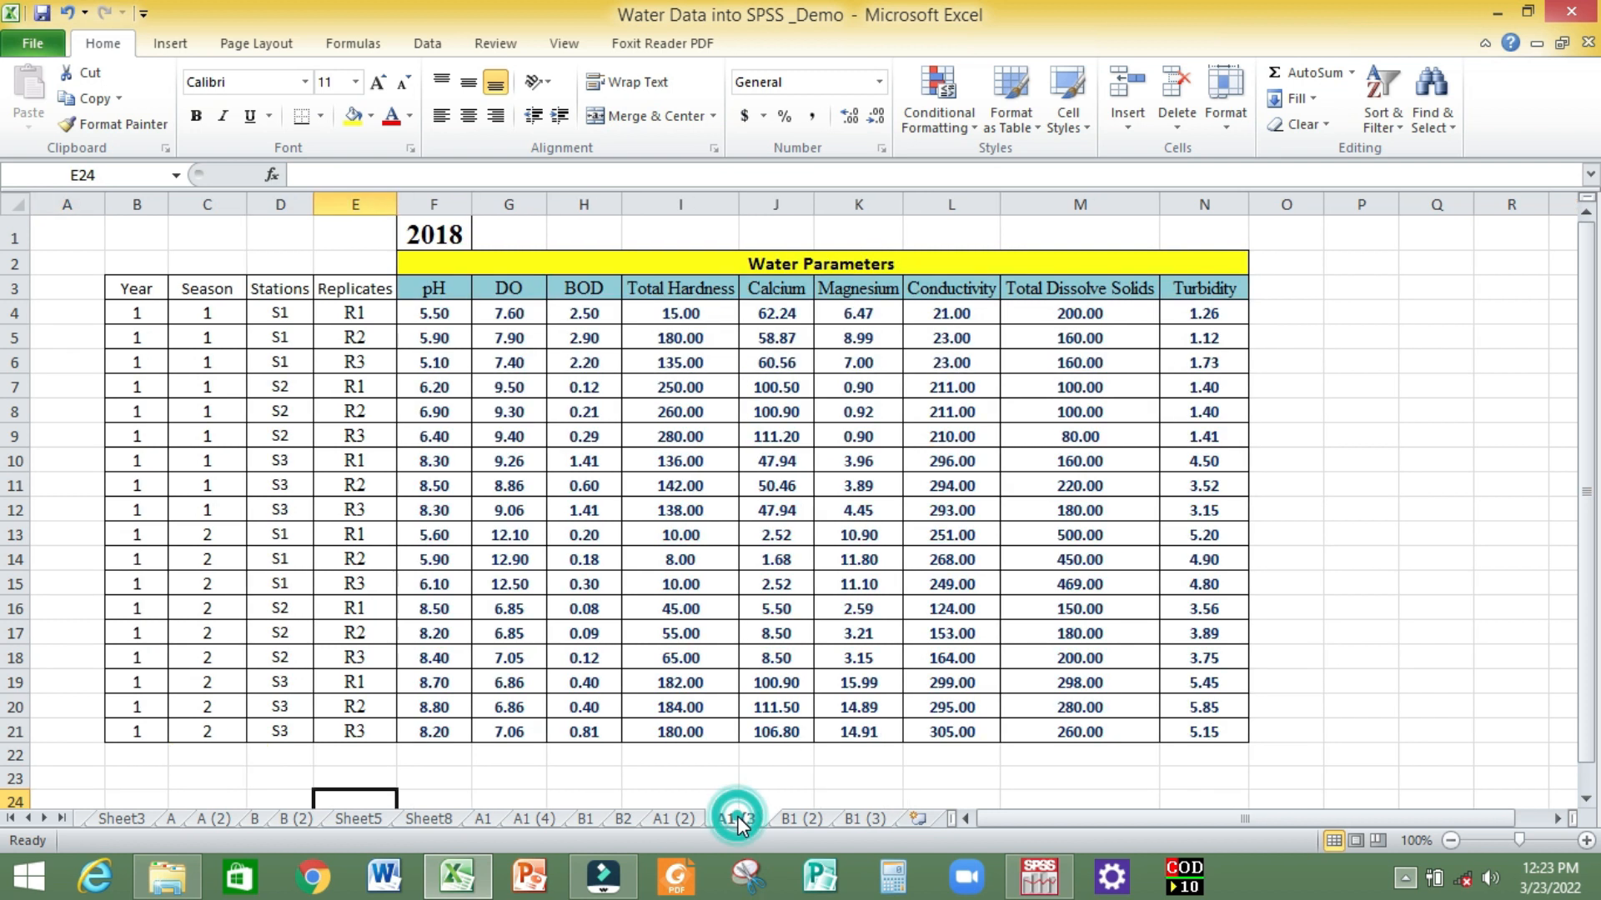
pyautogui.click(276, 314)
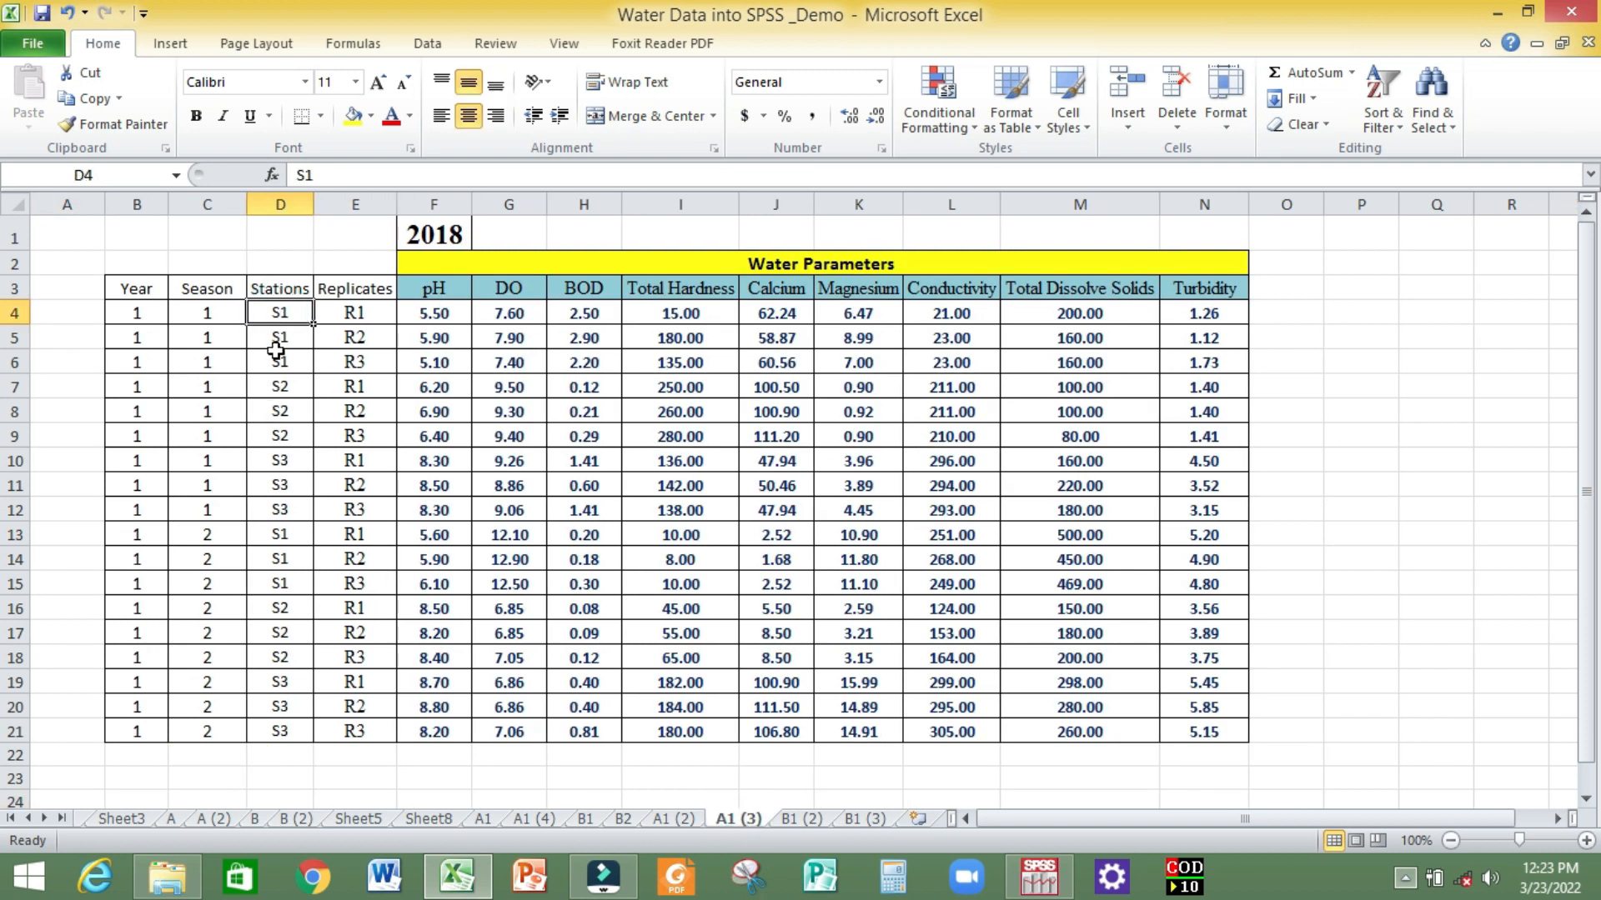
pyautogui.write('1')
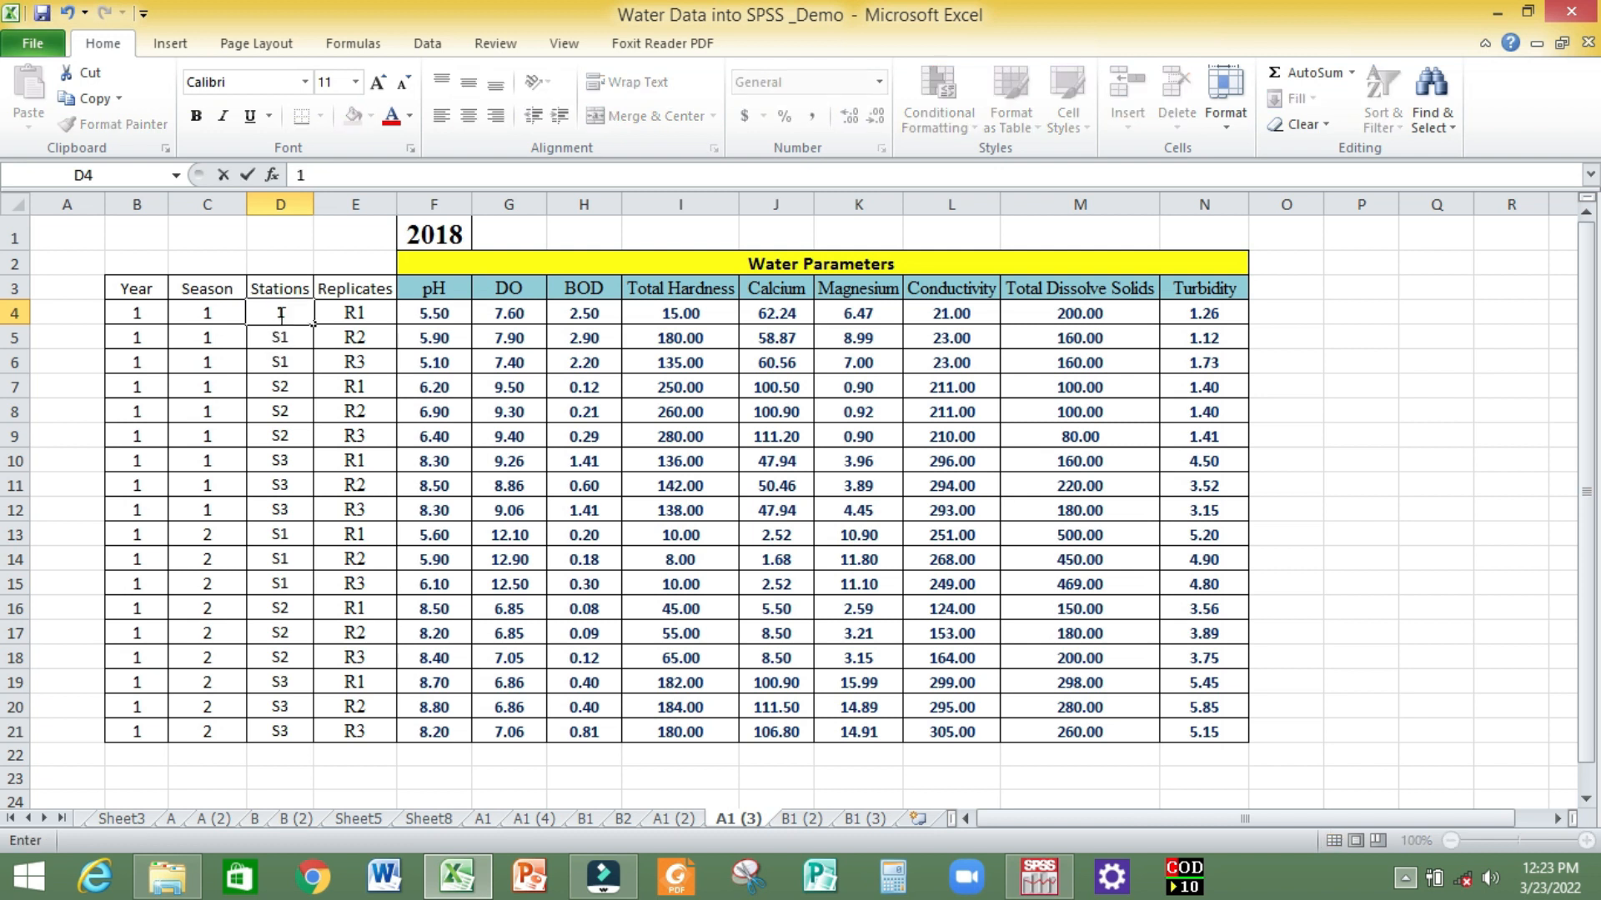
pyautogui.moveTo(318, 324); pyautogui.dragTo(316, 373)
pyautogui.click(299, 389)
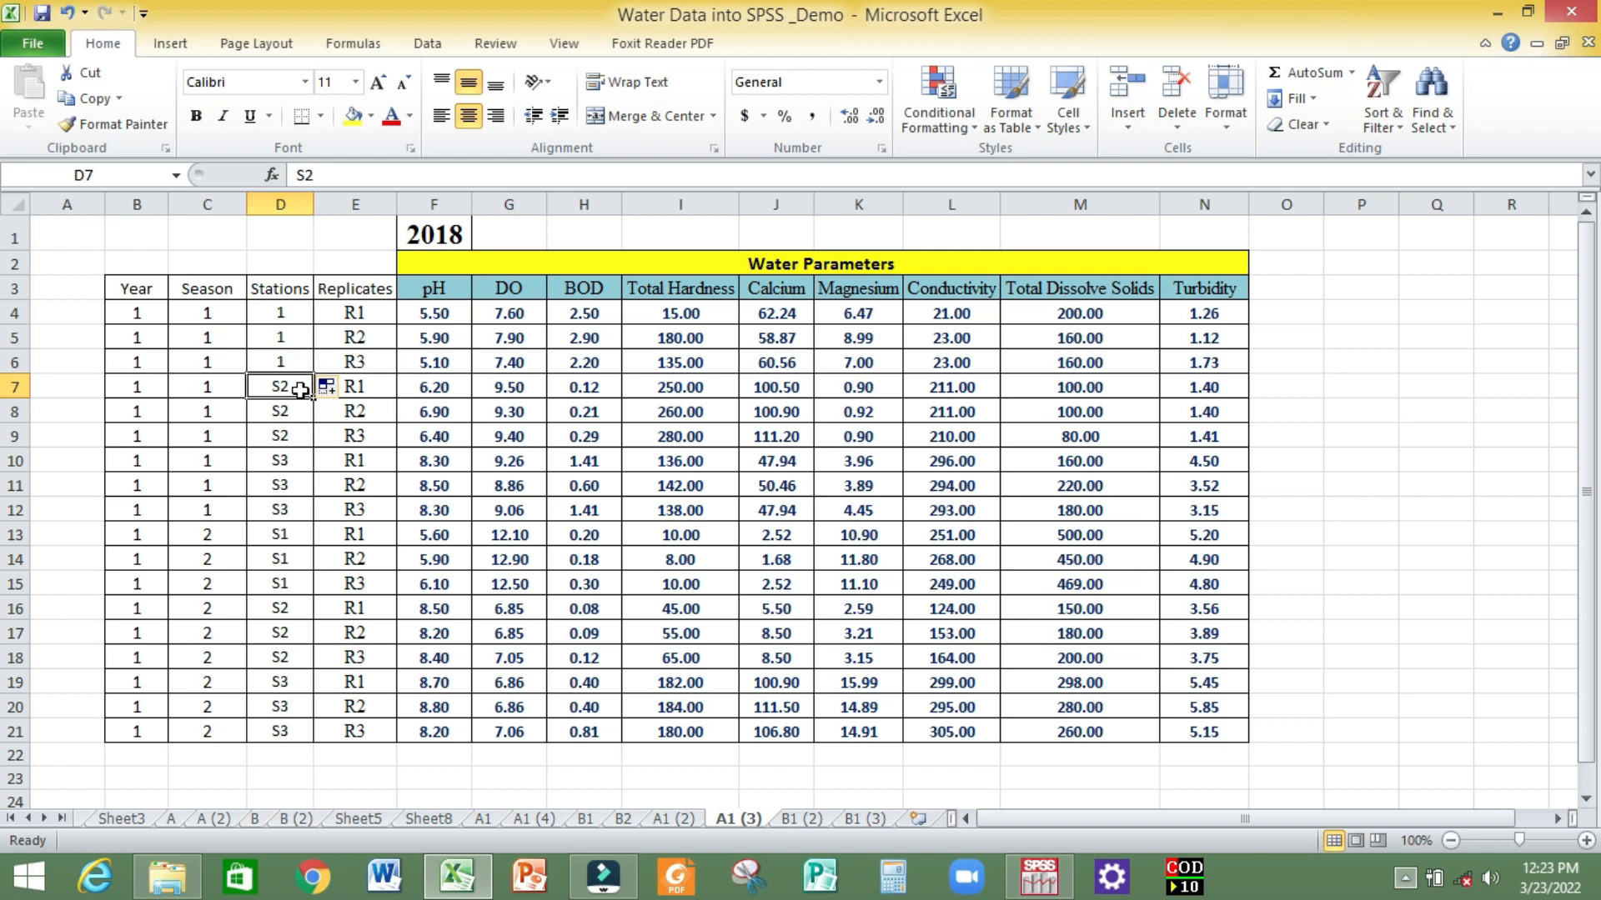
pyautogui.write('2')
pyautogui.moveTo(316, 402); pyautogui.dragTo(318, 446)
pyautogui.click(290, 465)
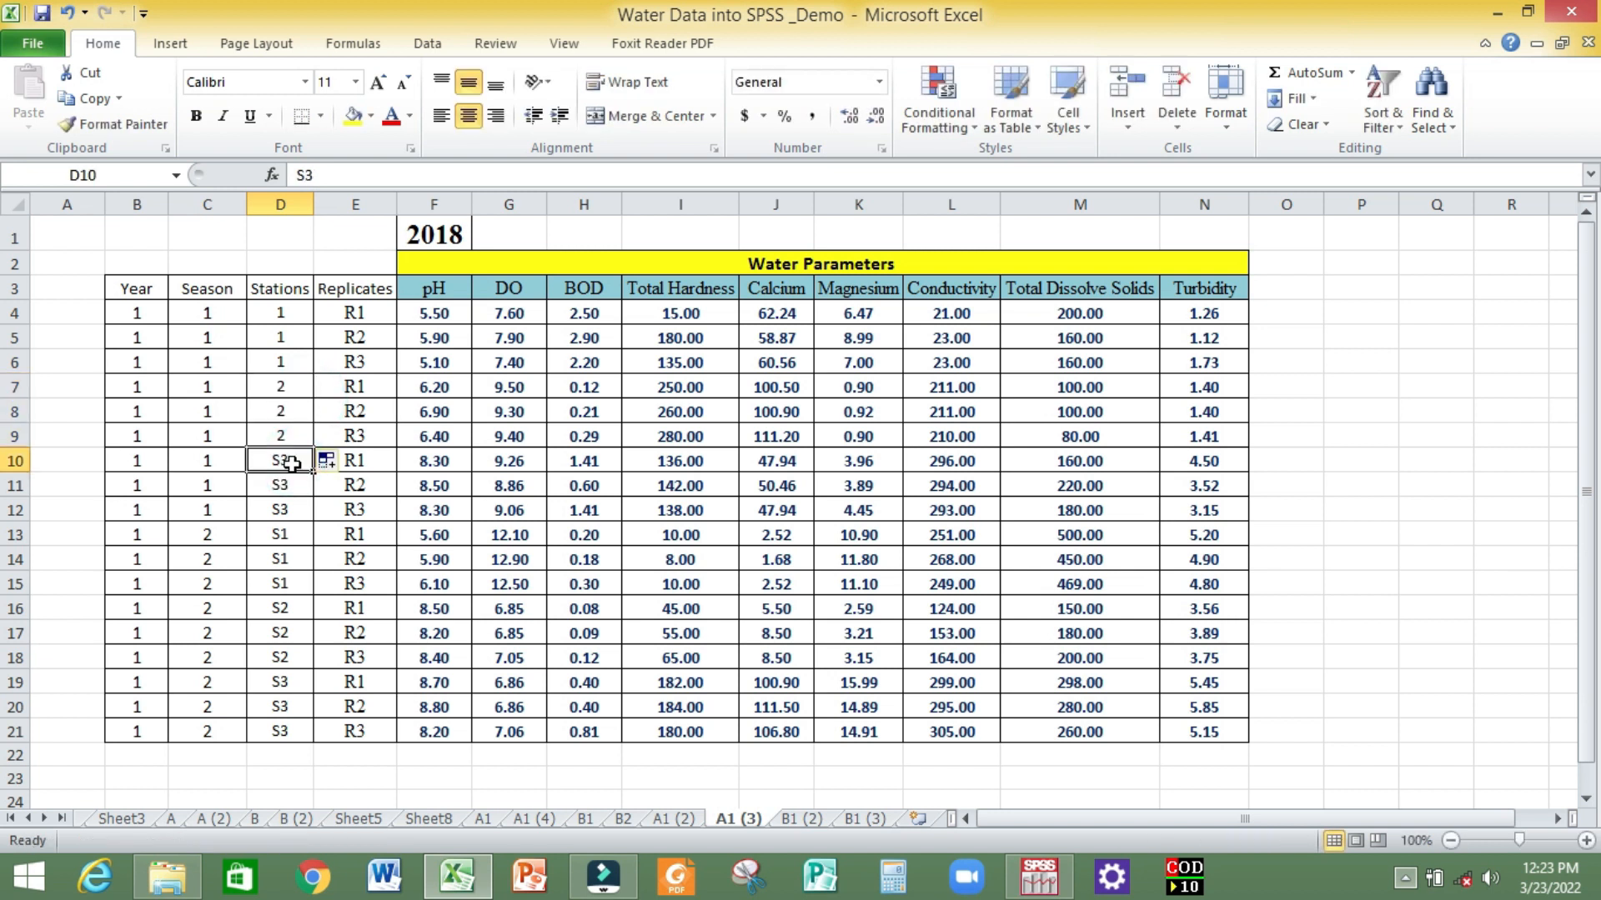
pyautogui.write('3')
pyautogui.moveTo(312, 472); pyautogui.dragTo(314, 522)
# Recode the season 2 Stations cells D13:D21 as 1, 2 and 3, with three rows for each code.
pyautogui.click(296, 538)
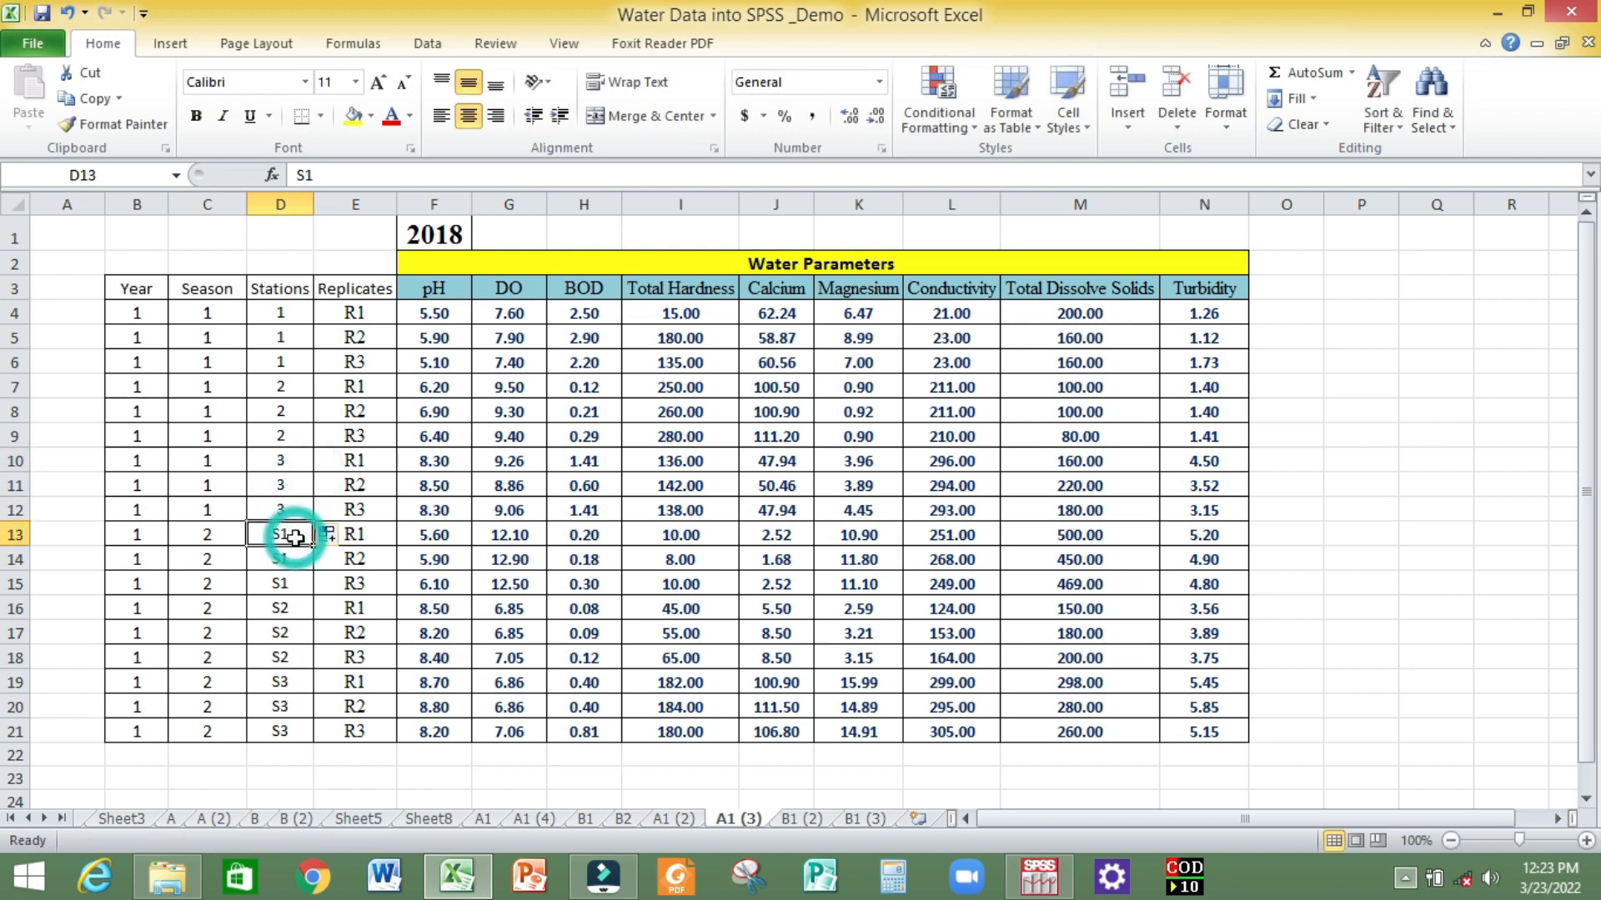
pyautogui.write('1')
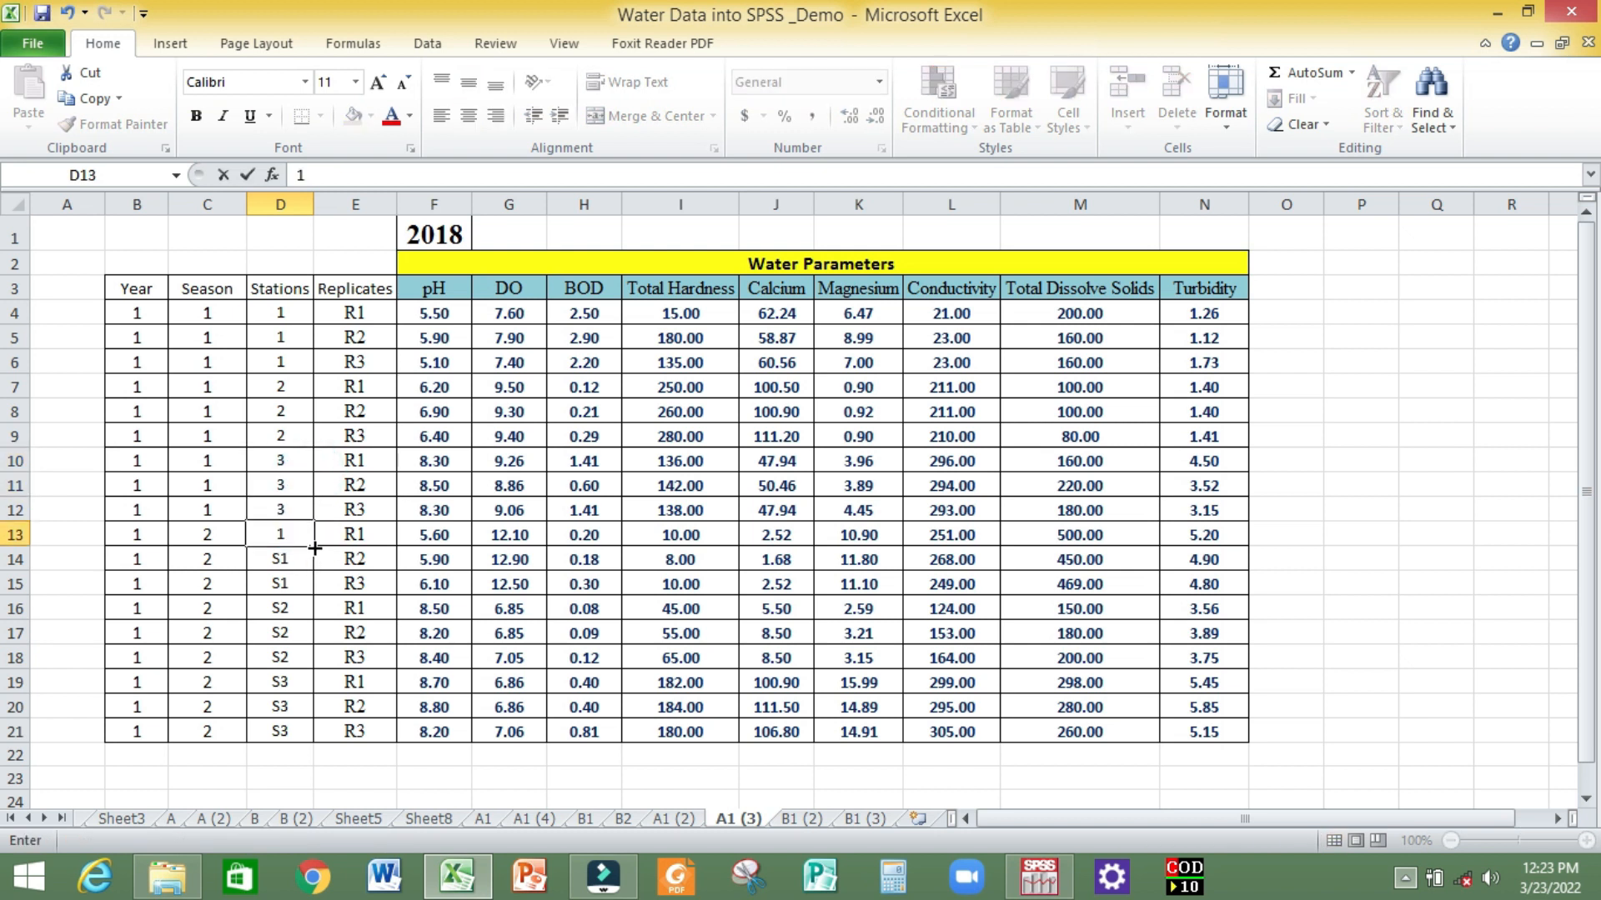
pyautogui.moveTo(314, 547); pyautogui.dragTo(315, 589)
pyautogui.click(296, 609)
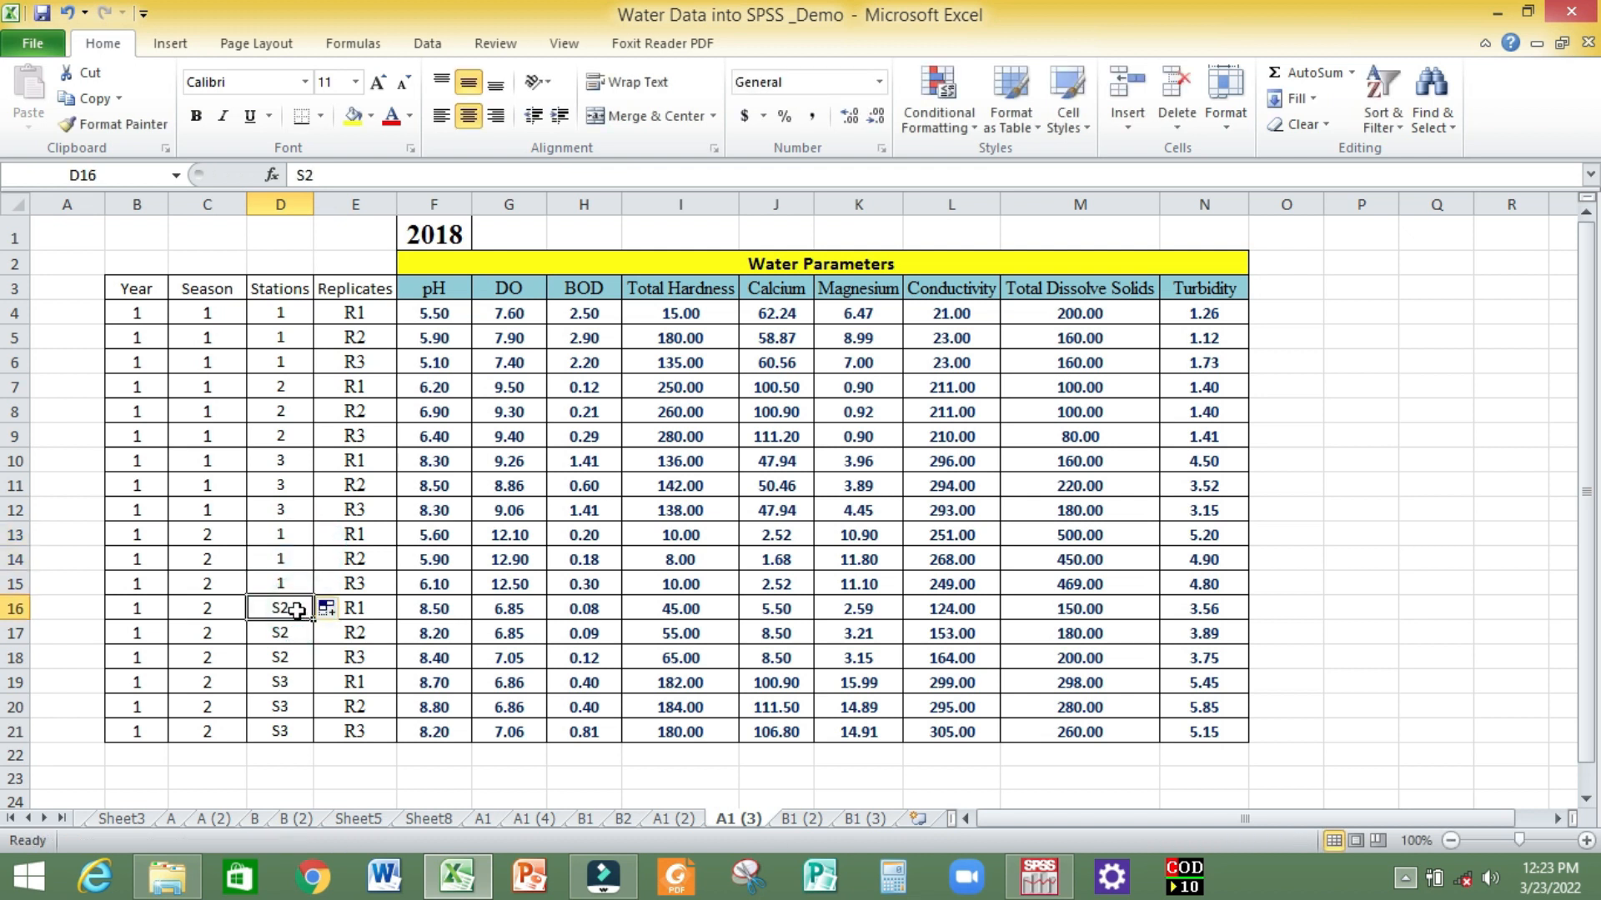
pyautogui.write('2')
pyautogui.moveTo(314, 620); pyautogui.dragTo(311, 658)
pyautogui.click(300, 682)
pyautogui.write('3')
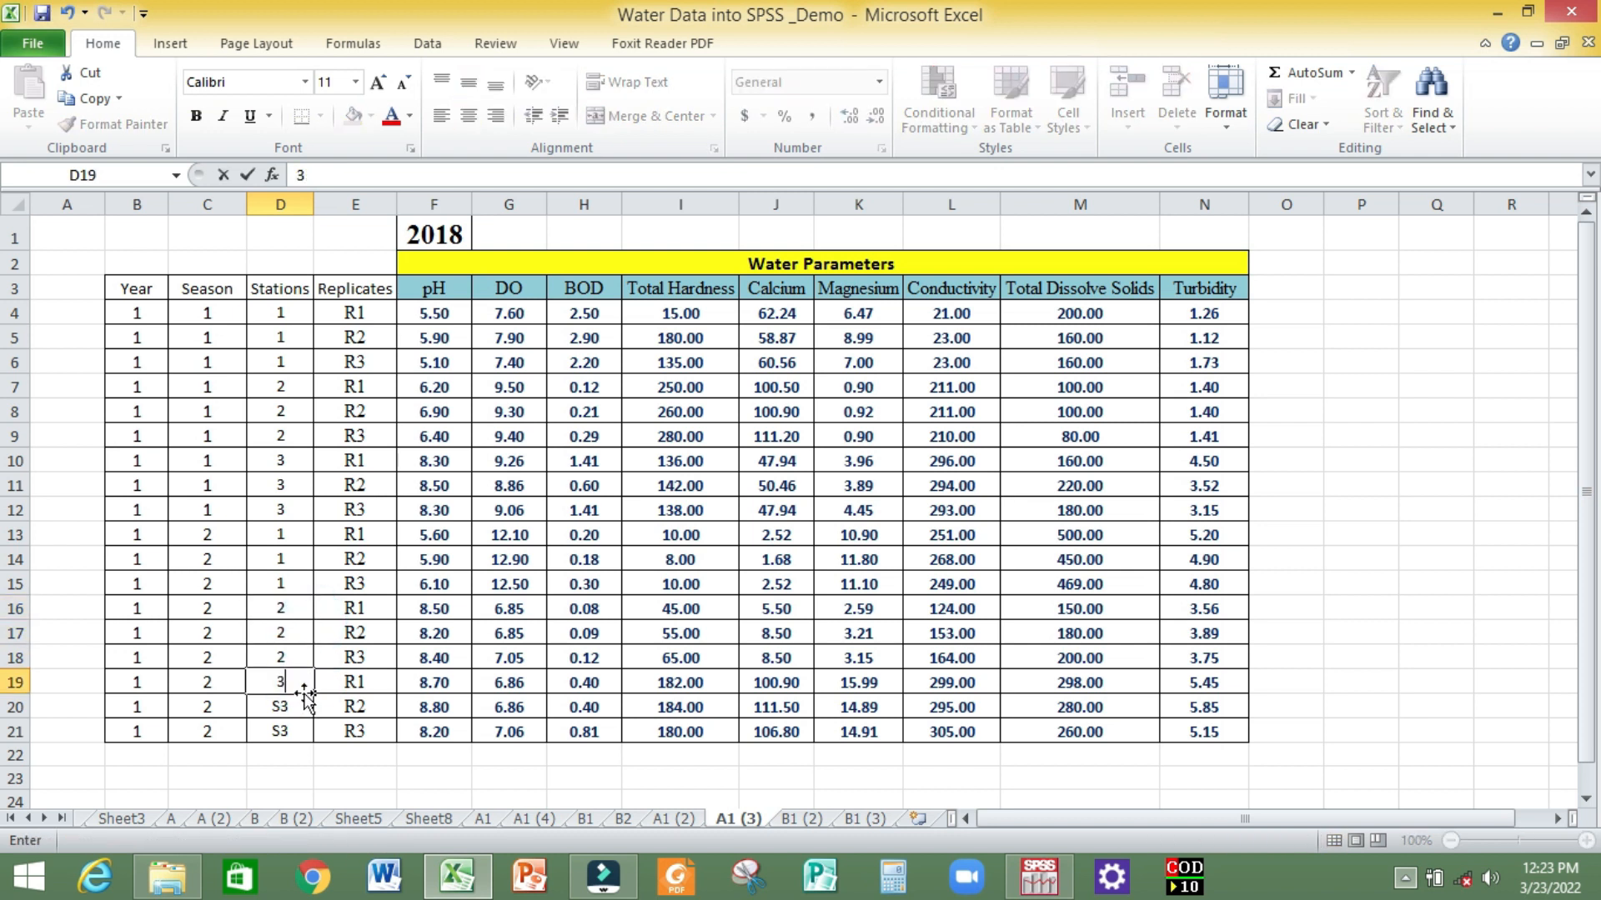
pyautogui.moveTo(315, 695); pyautogui.dragTo(315, 737)
# Copy the coded Stations values D4:D21 over the Stations column of the 2019 sheet B1 (3), starting at D4.
pyautogui.moveTo(283, 315); pyautogui.dragTo(293, 723)
pyautogui.hotkey('ctrl', 'c')
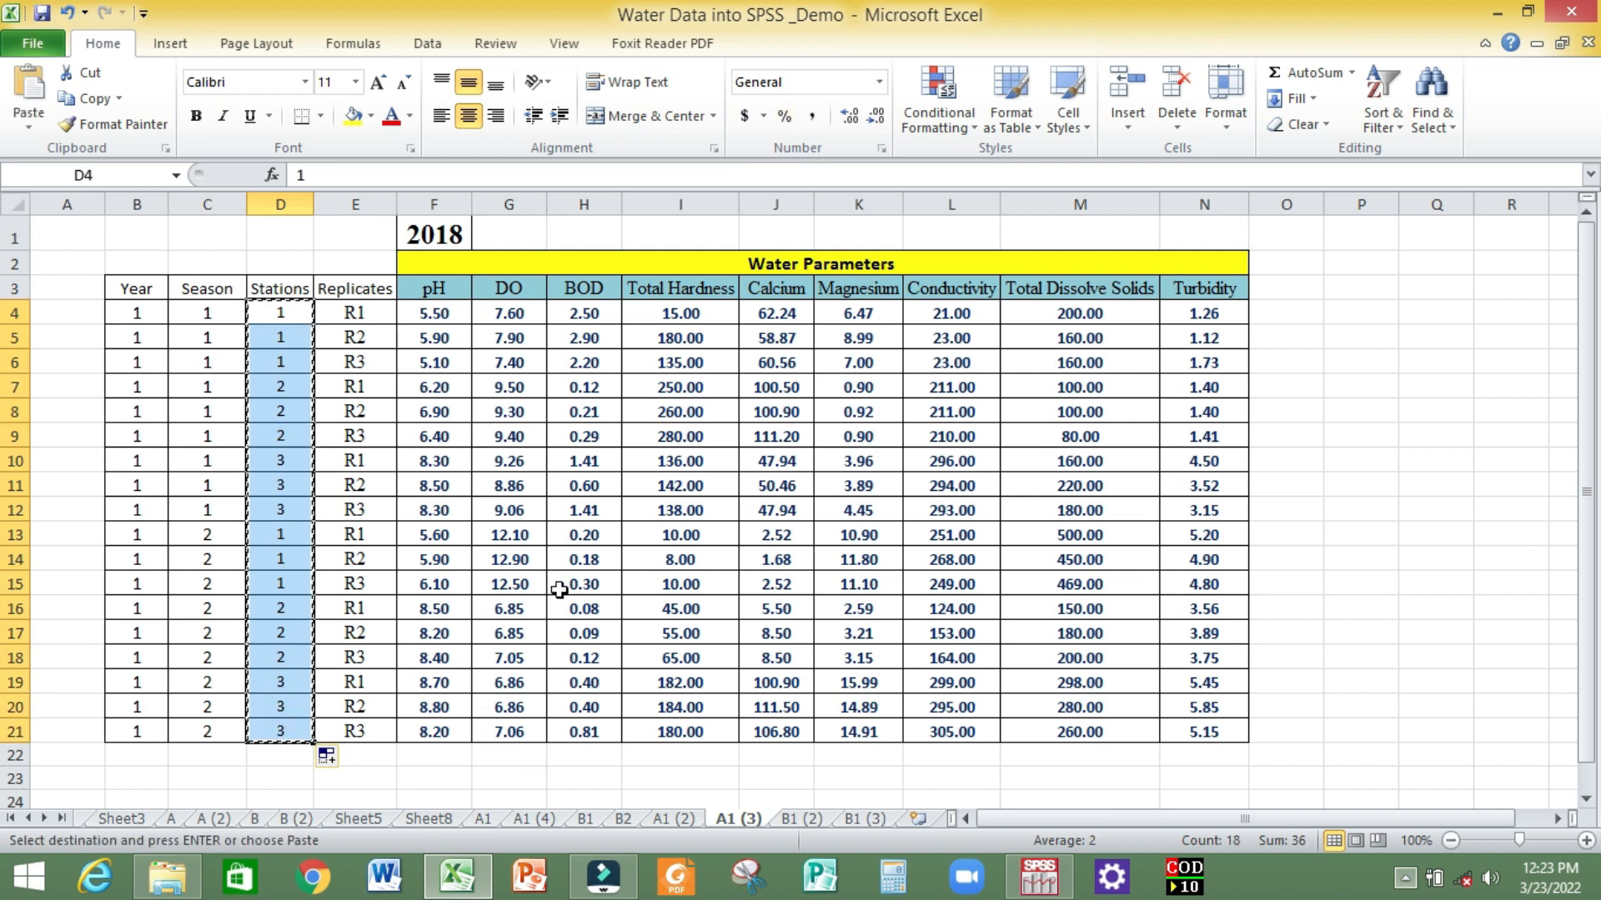
pyautogui.click(864, 818)
pyautogui.click(287, 313)
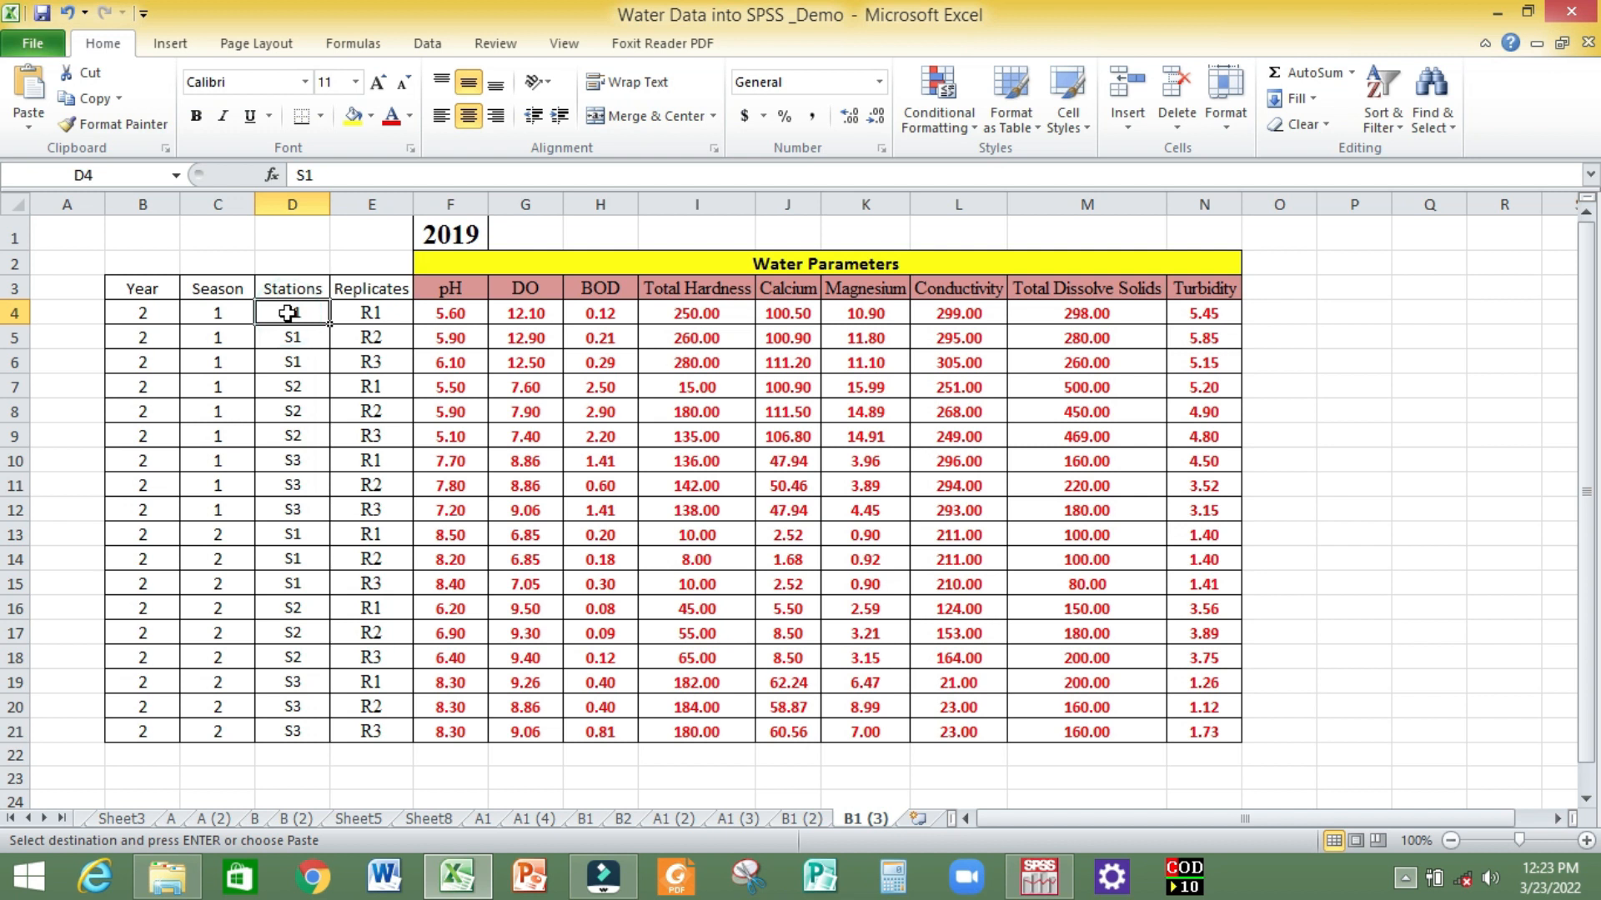
pyautogui.hotkey('ctrl', 'v')
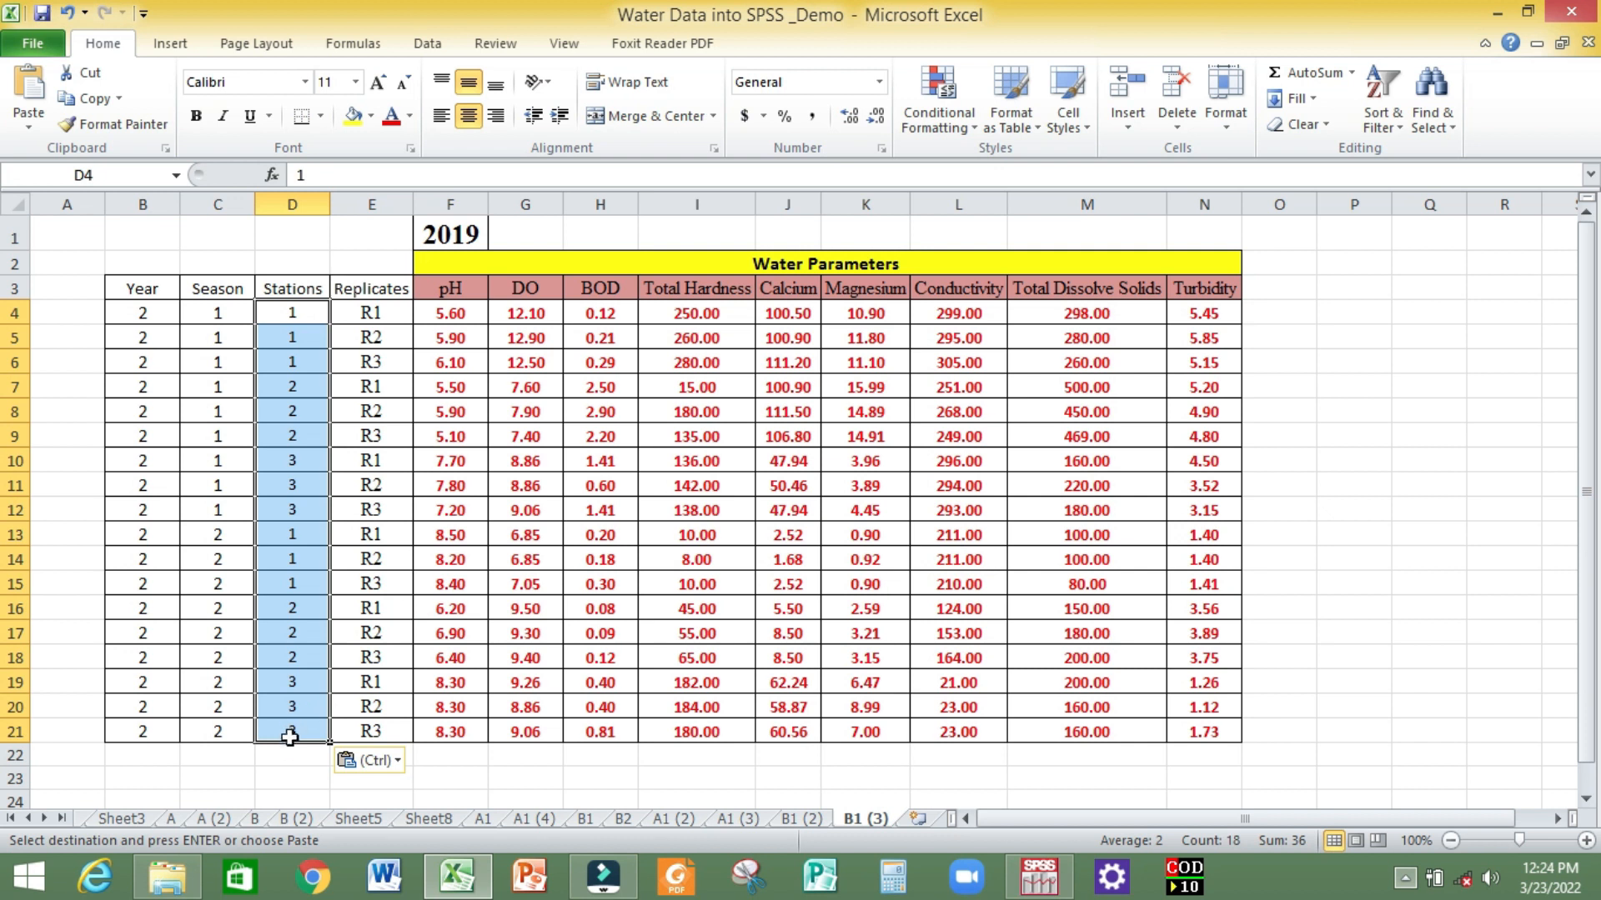
pyautogui.click(290, 762)
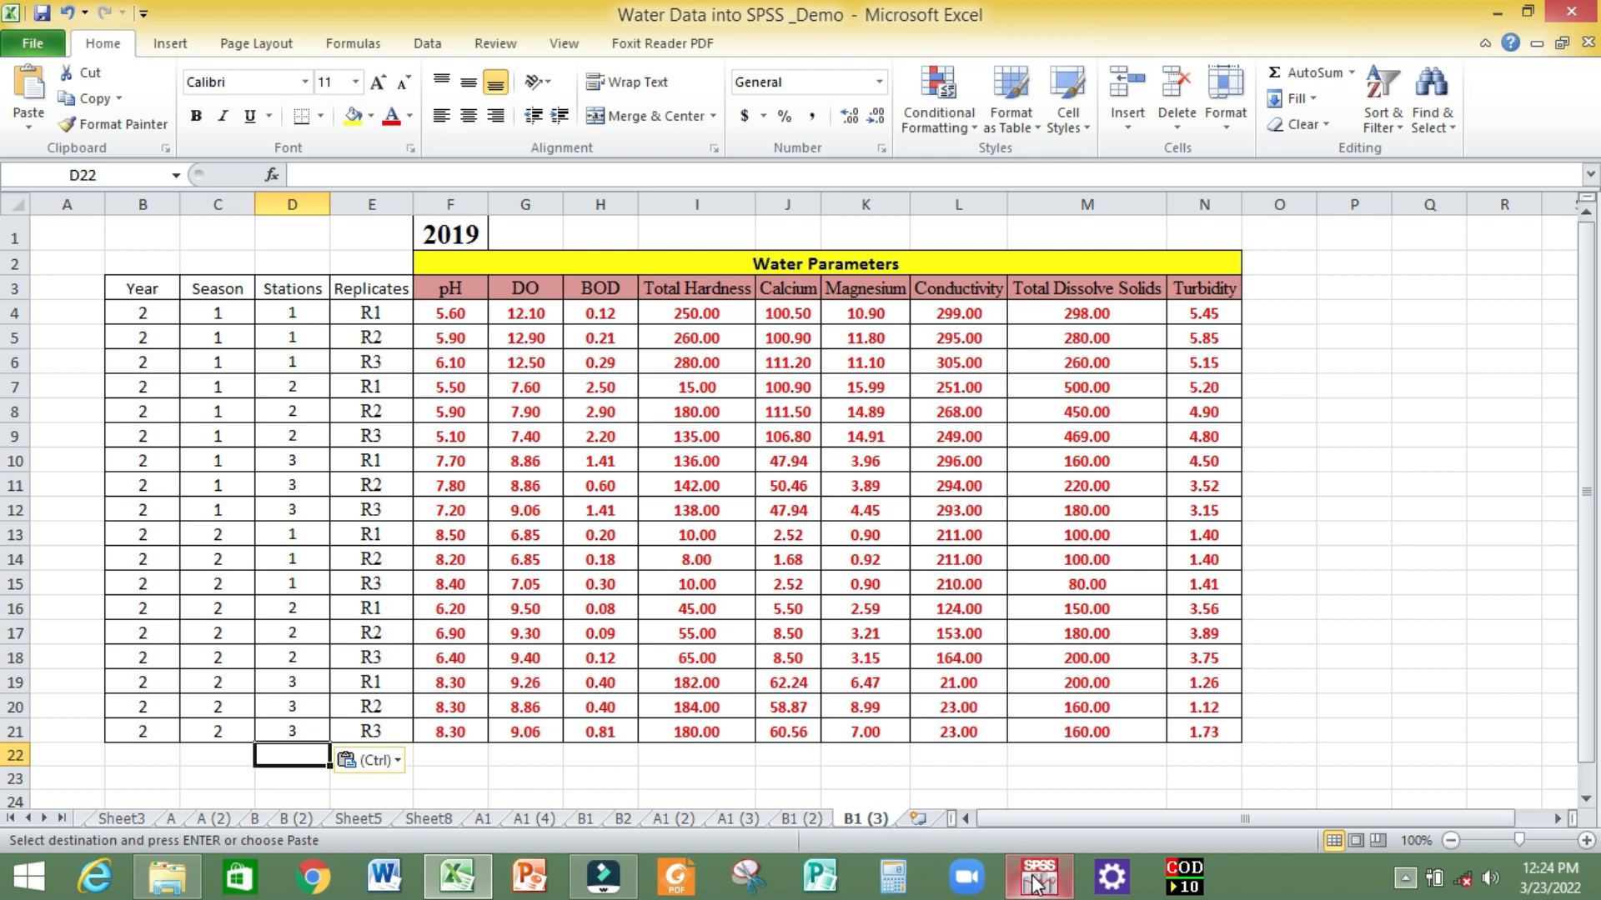
# Switch to SPSS and define the fourth variable as Replicates with the default numeric type and the label Replicates.
pyautogui.moveTo(1039, 879)
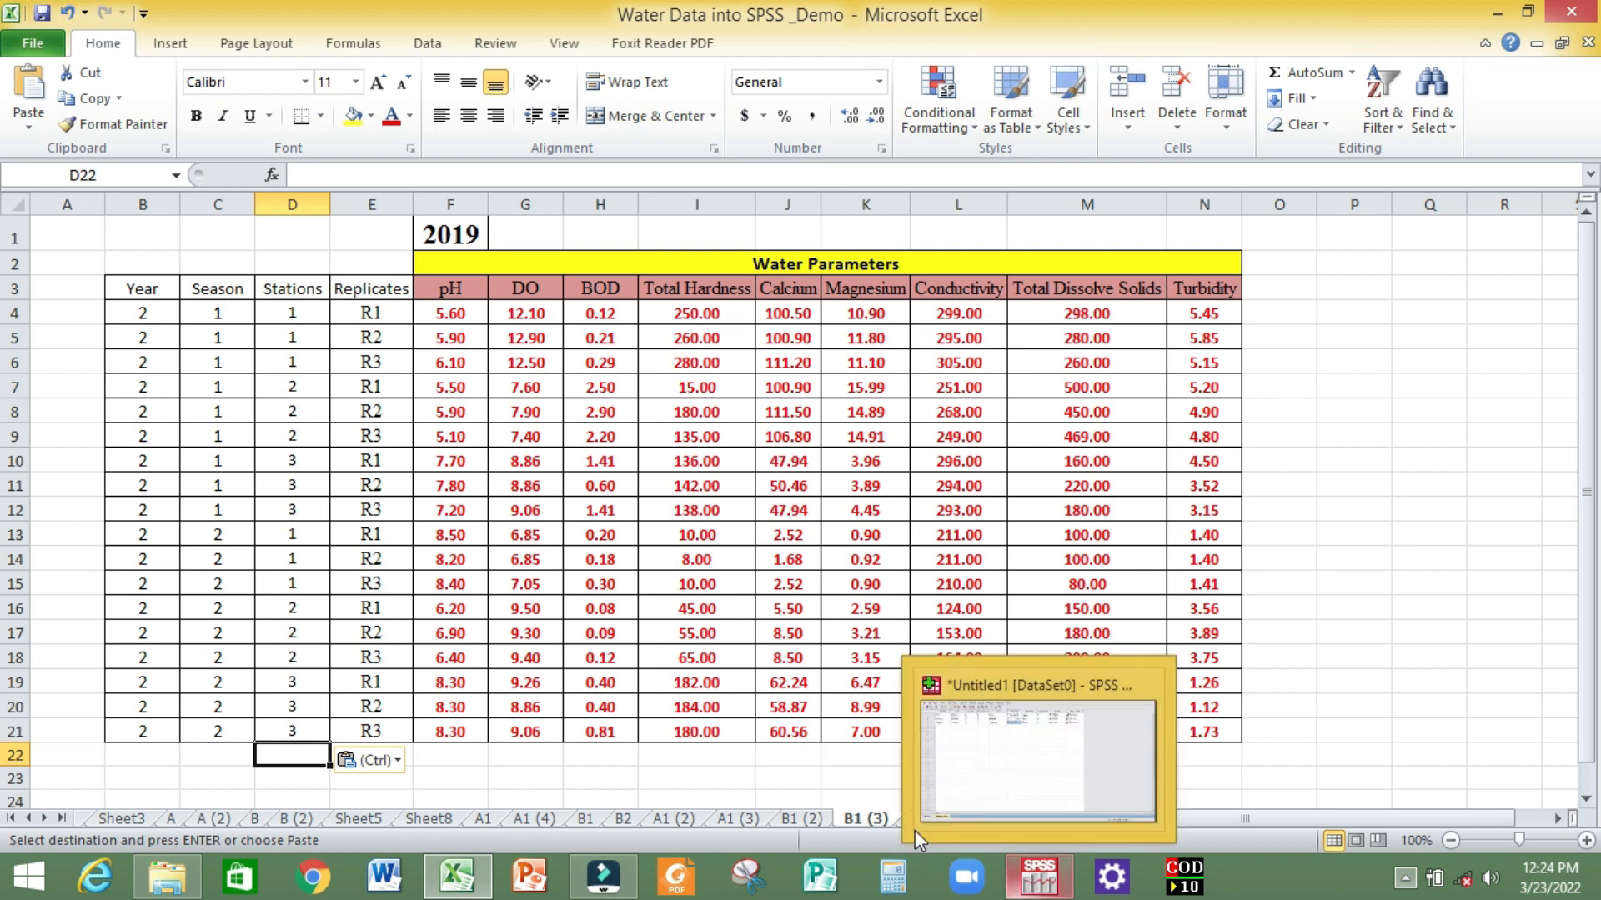
pyautogui.click(1042, 882)
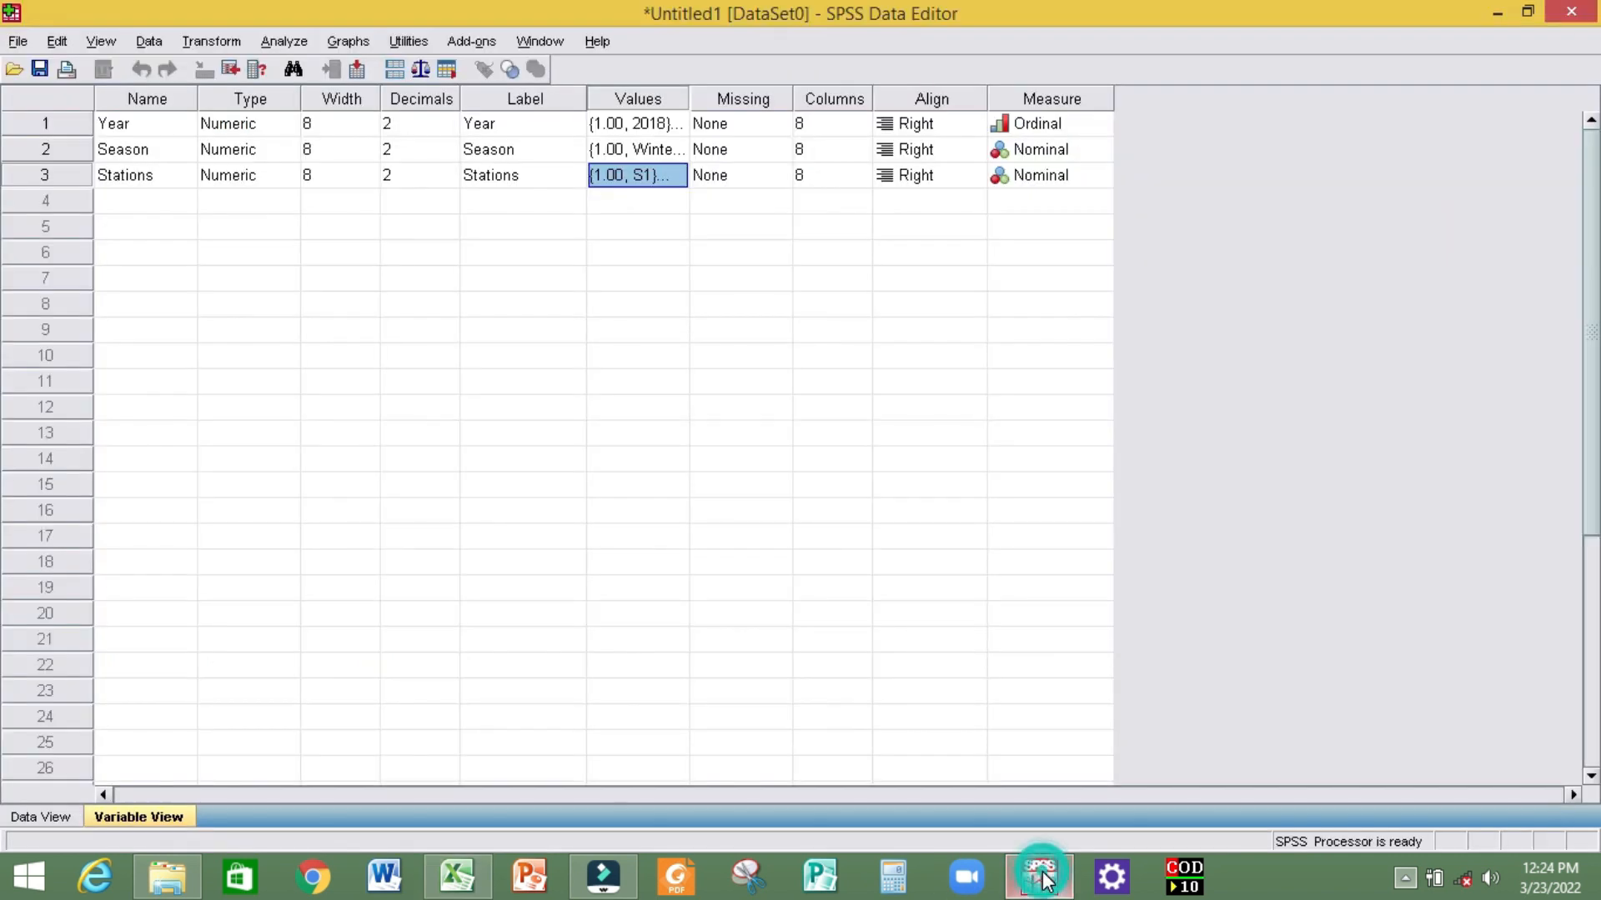
pyautogui.click(154, 204)
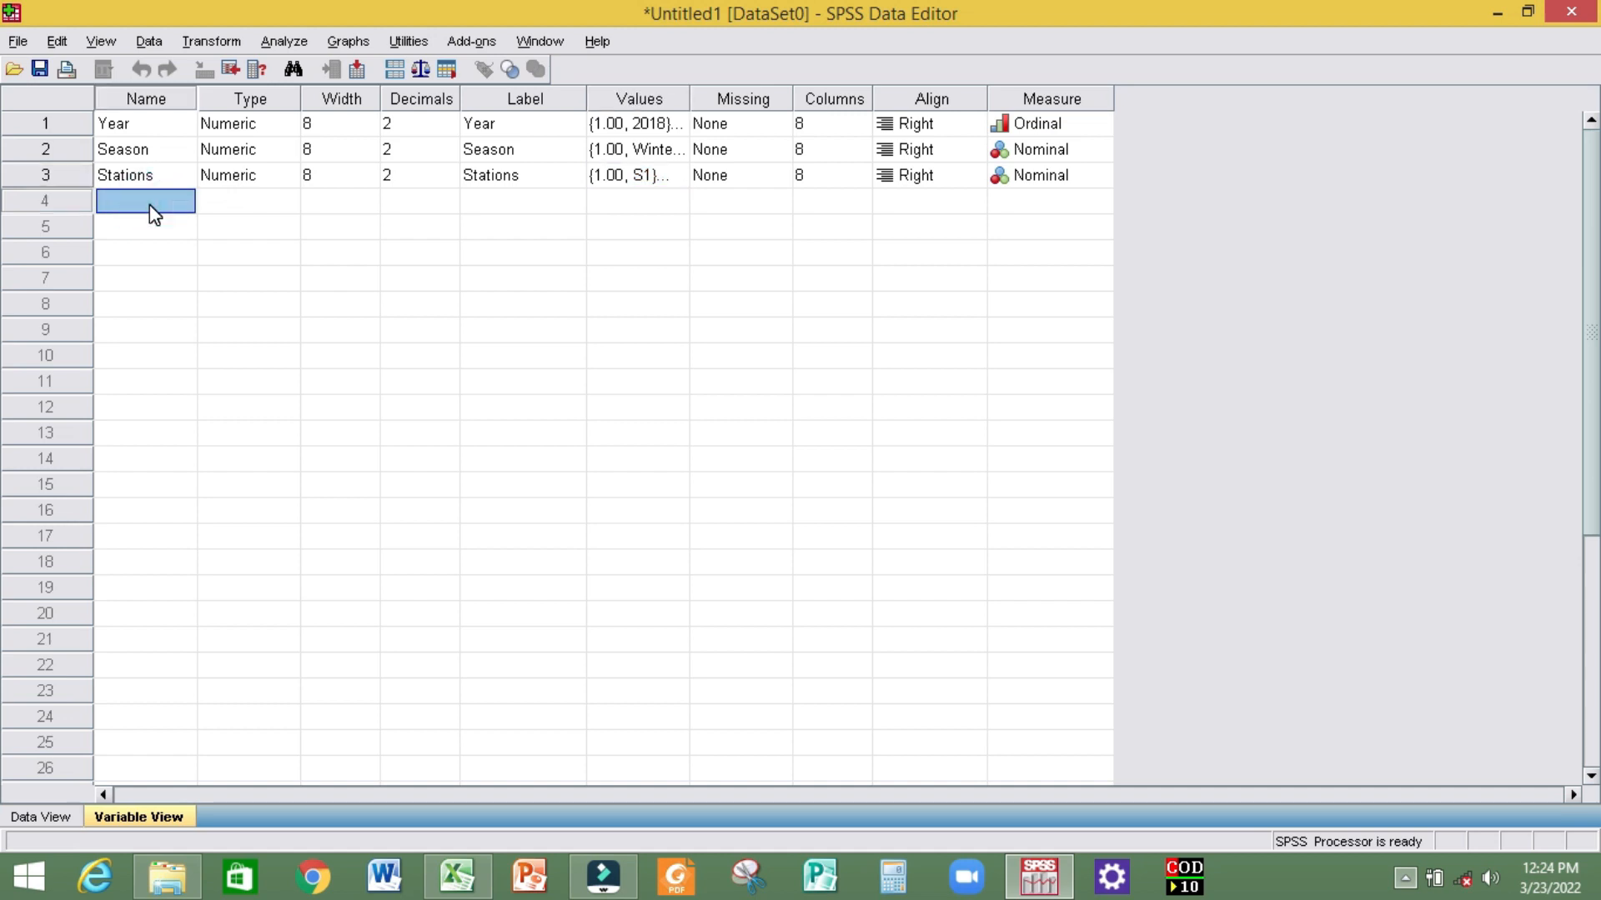
pyautogui.write('Replicated')
pyautogui.click(233, 206)
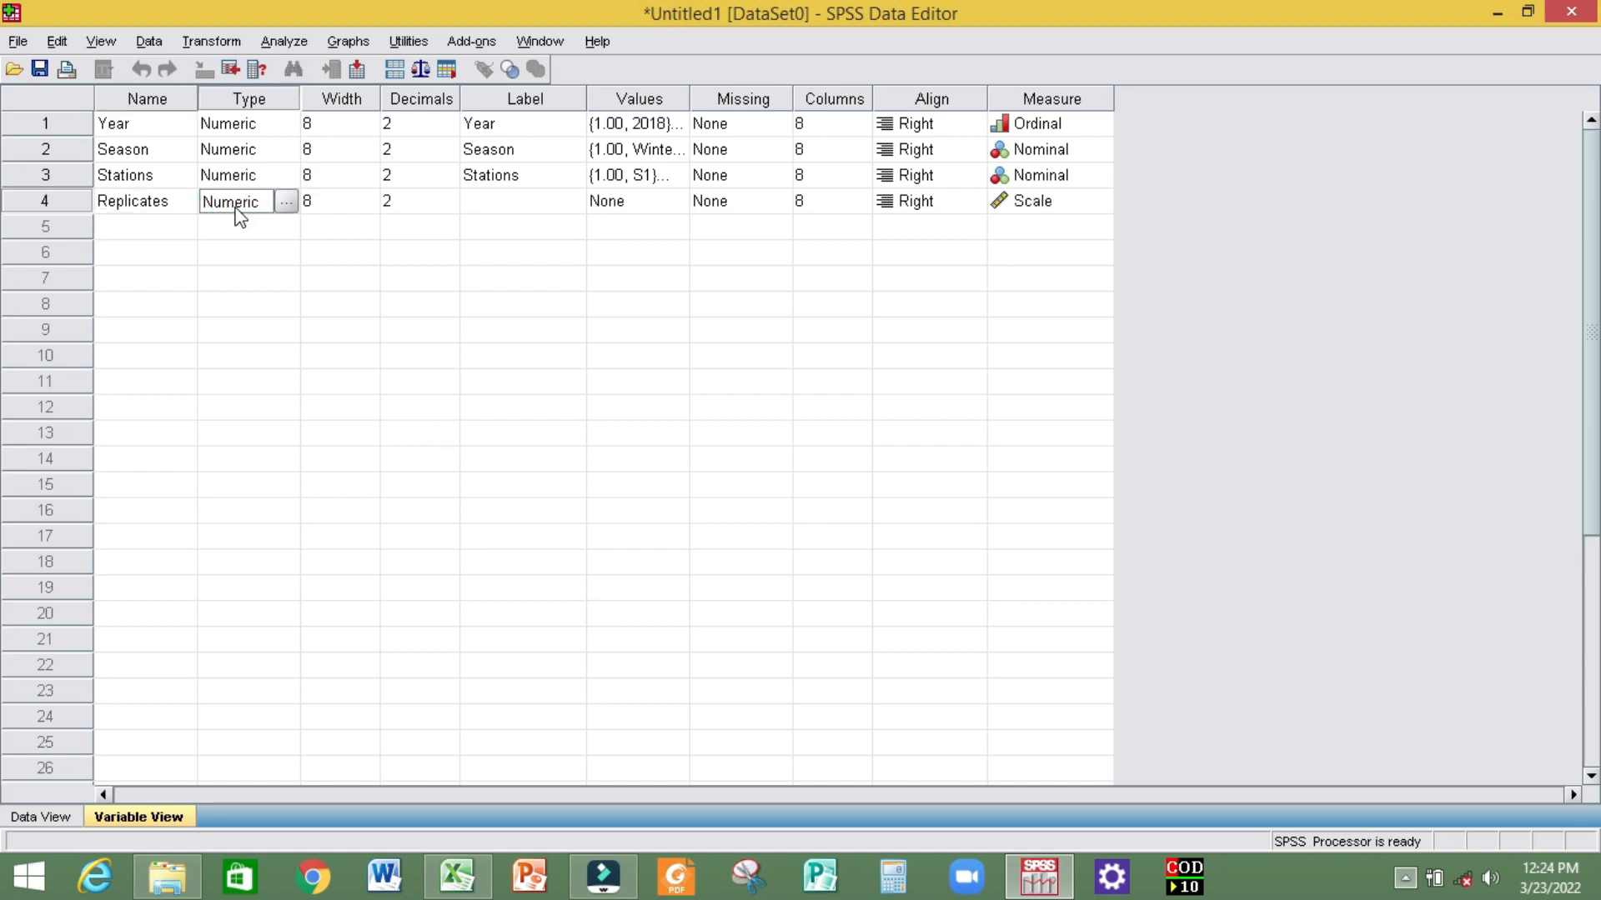
pyautogui.click(507, 204)
pyautogui.write('Replicates')
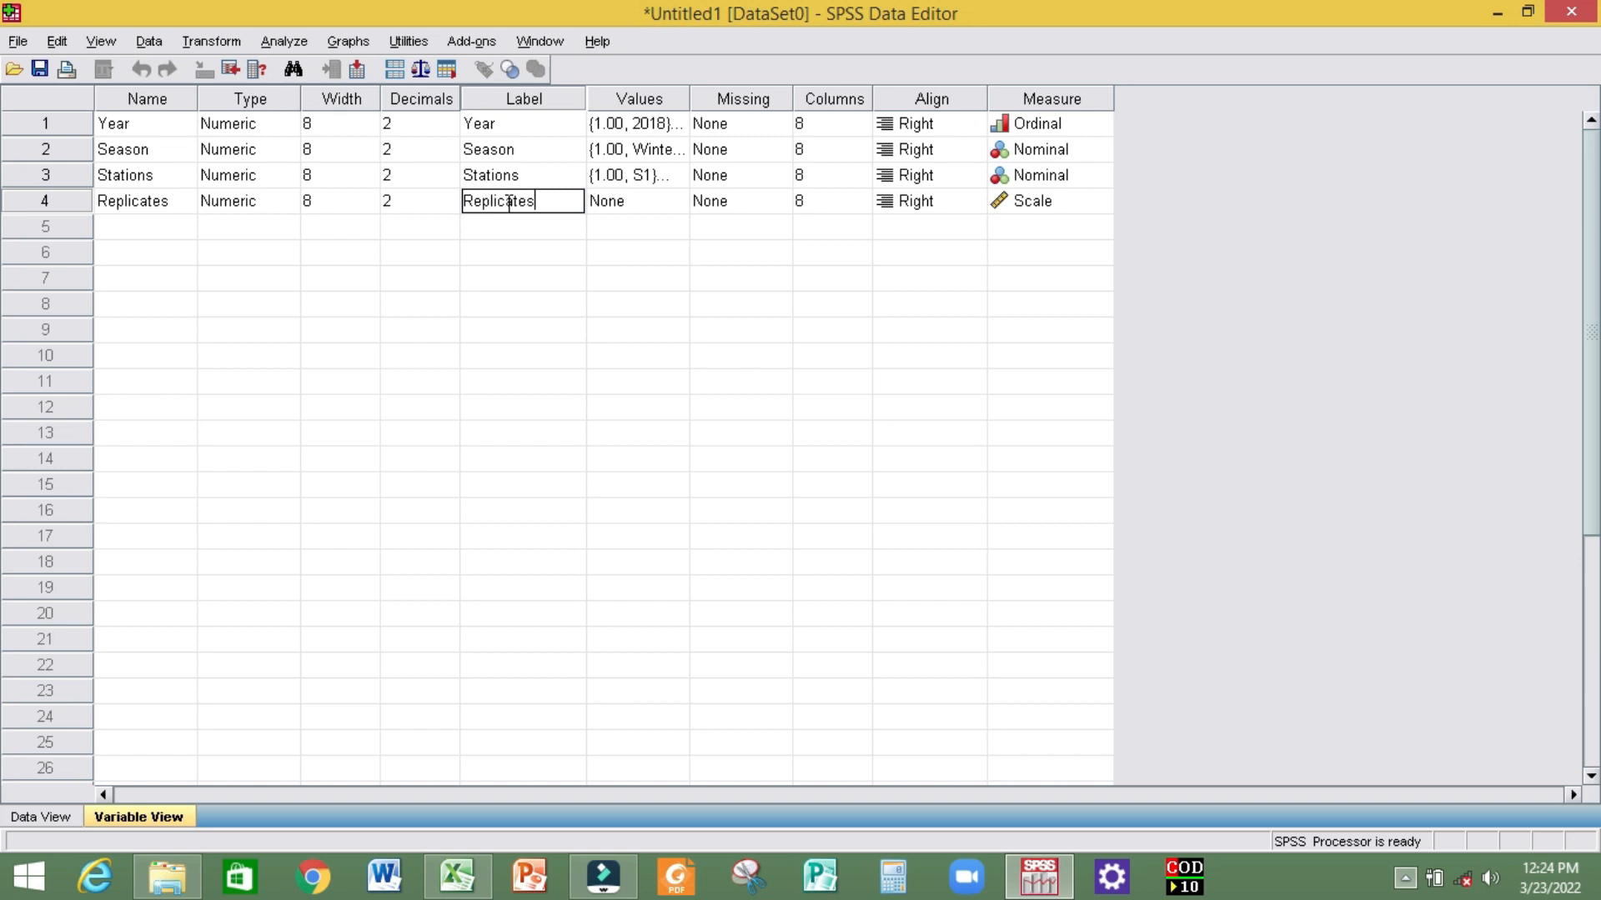
# Define value labels for the Replicates variable: 1 = R1, 2 = R2 and 3 = R3.
pyautogui.click(635, 207)
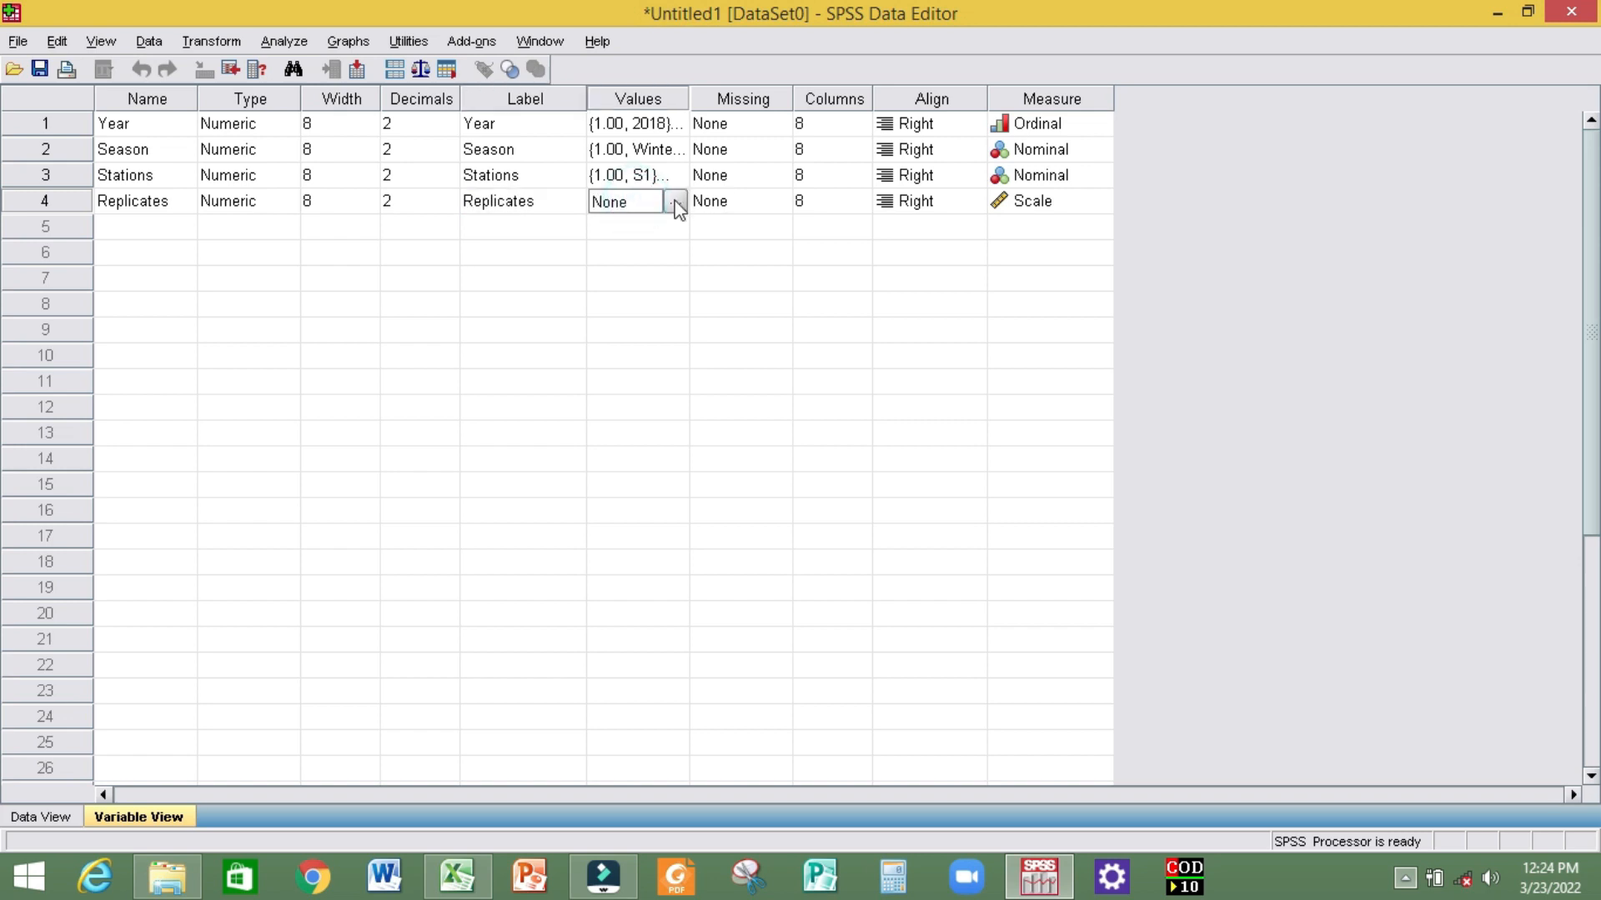
pyautogui.click(675, 203)
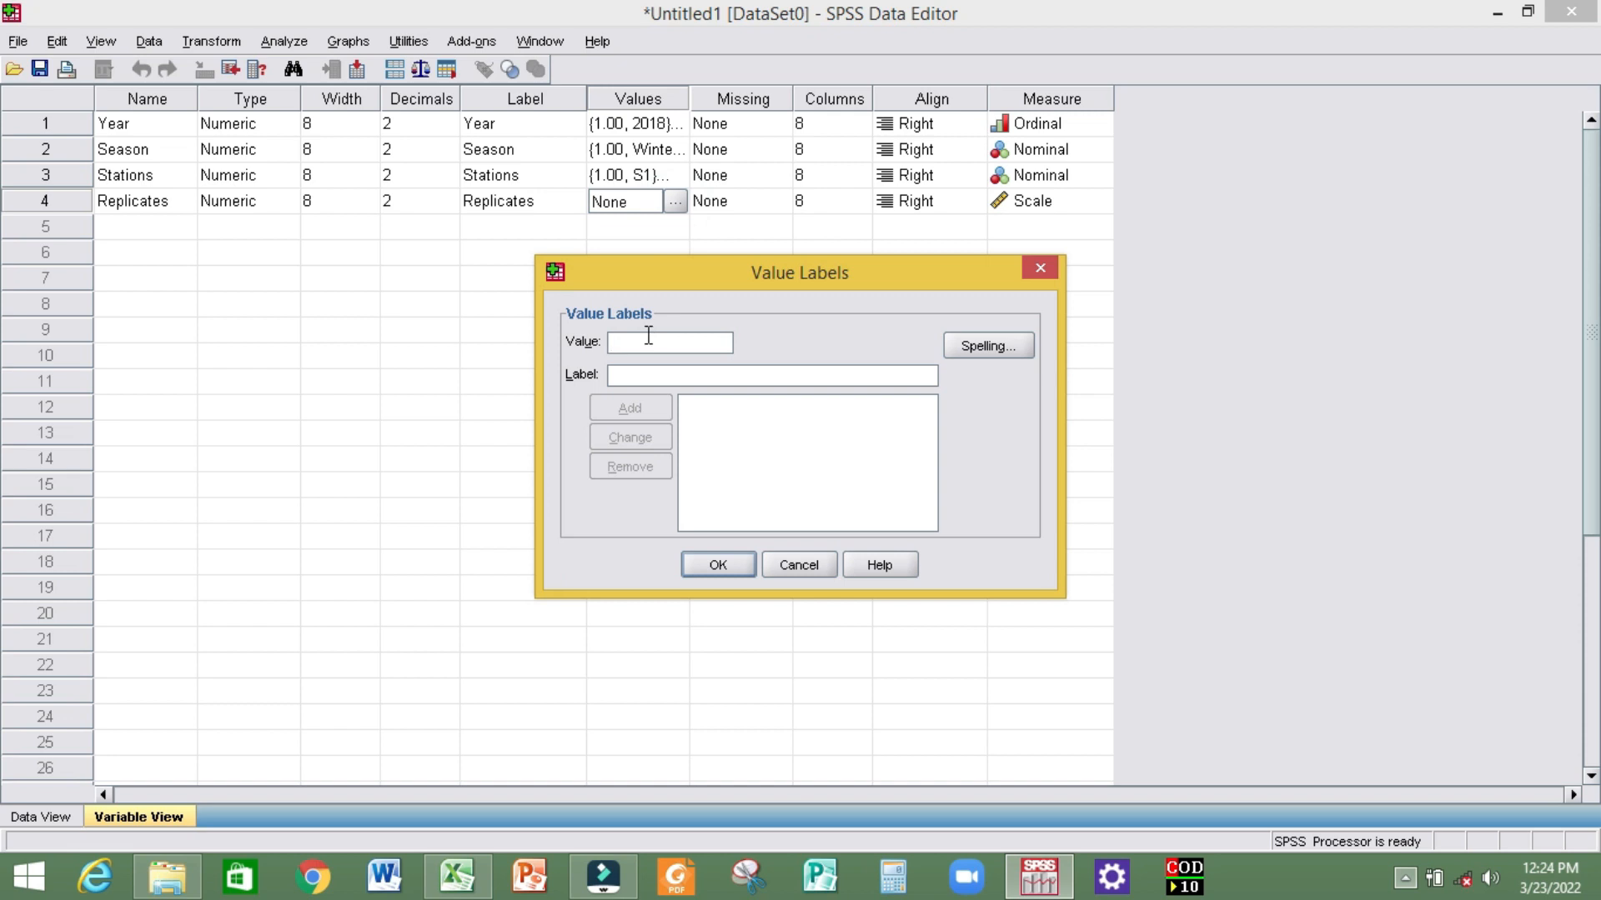
pyautogui.click(634, 376)
pyautogui.write('R')
pyautogui.click(631, 407)
pyautogui.write('2')
pyautogui.click(625, 375)
pyautogui.write('R')
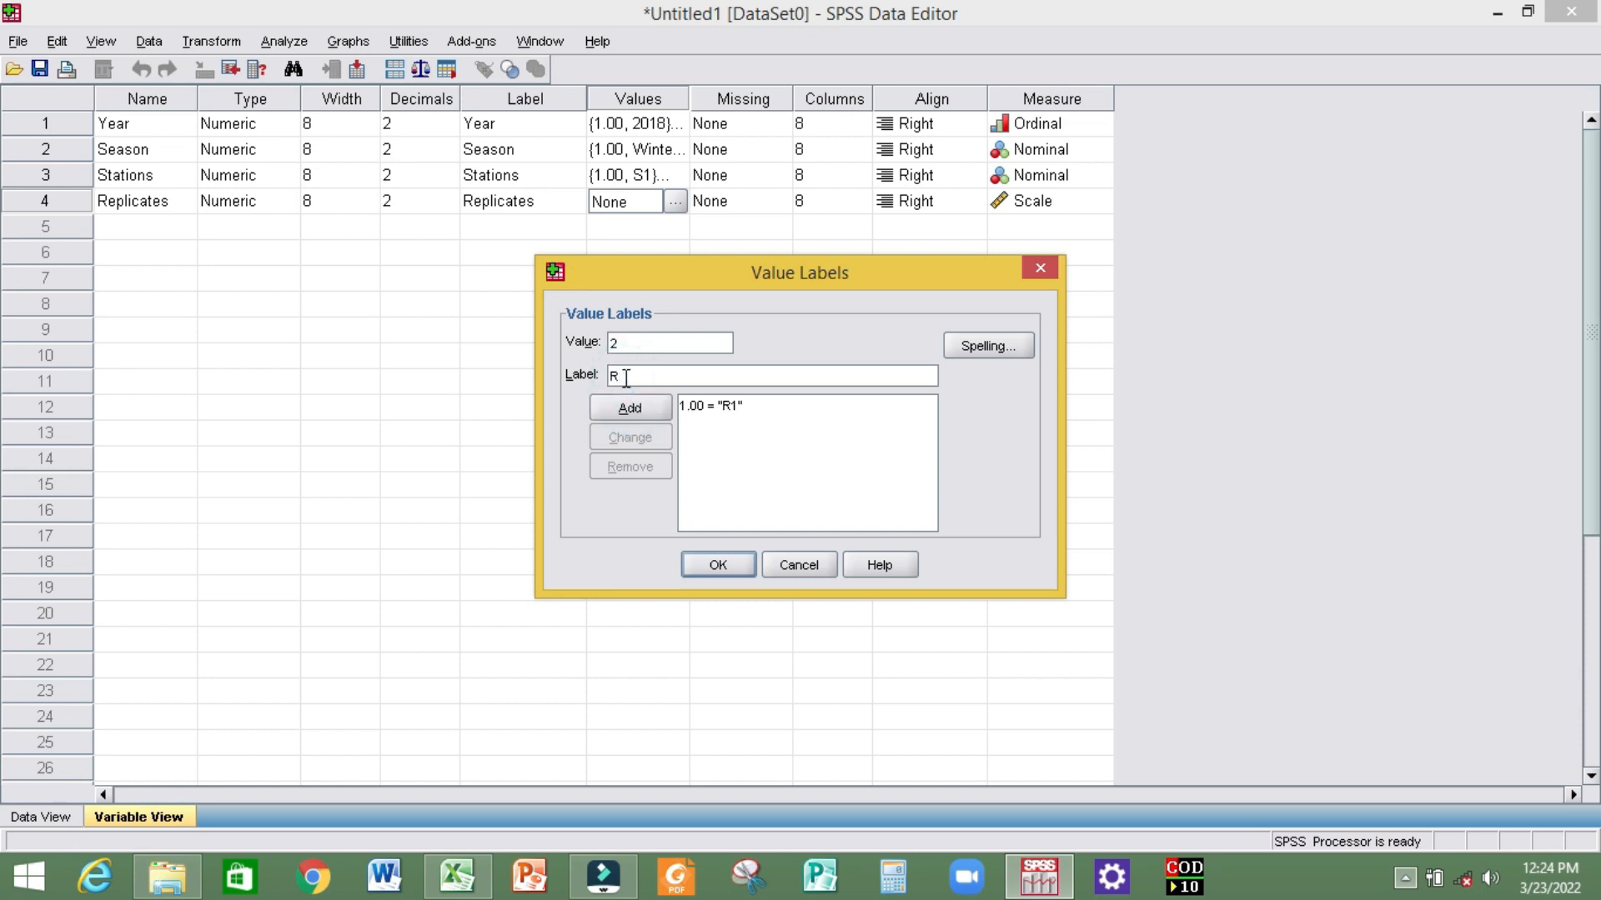
pyautogui.click(632, 407)
pyautogui.click(630, 372)
pyautogui.write('R')
pyautogui.click(630, 407)
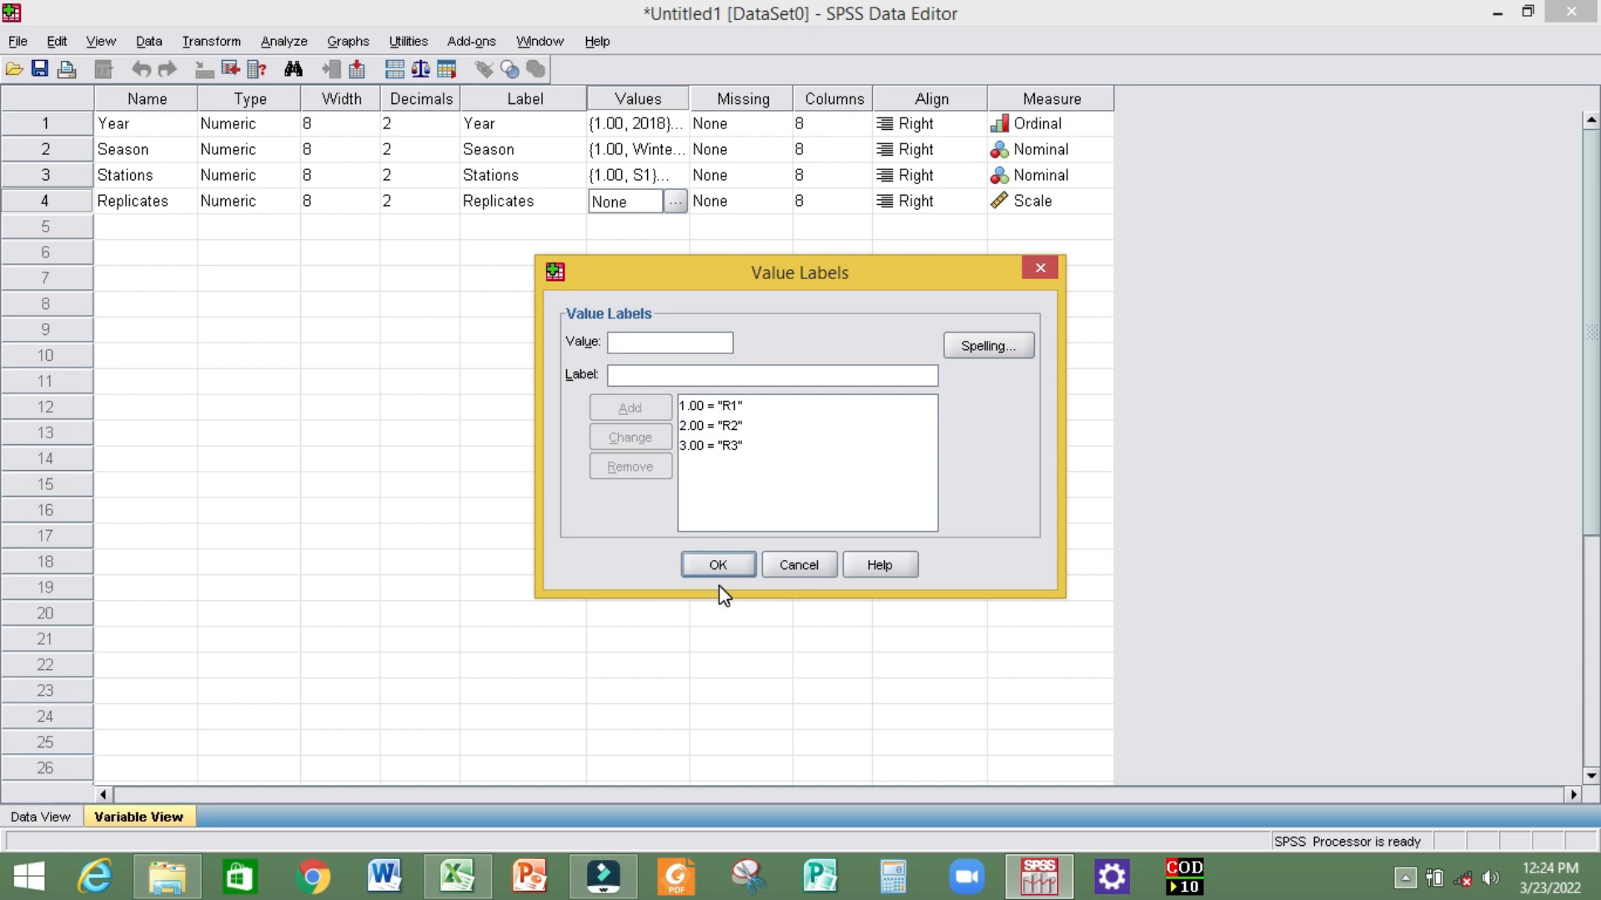
pyautogui.click(719, 564)
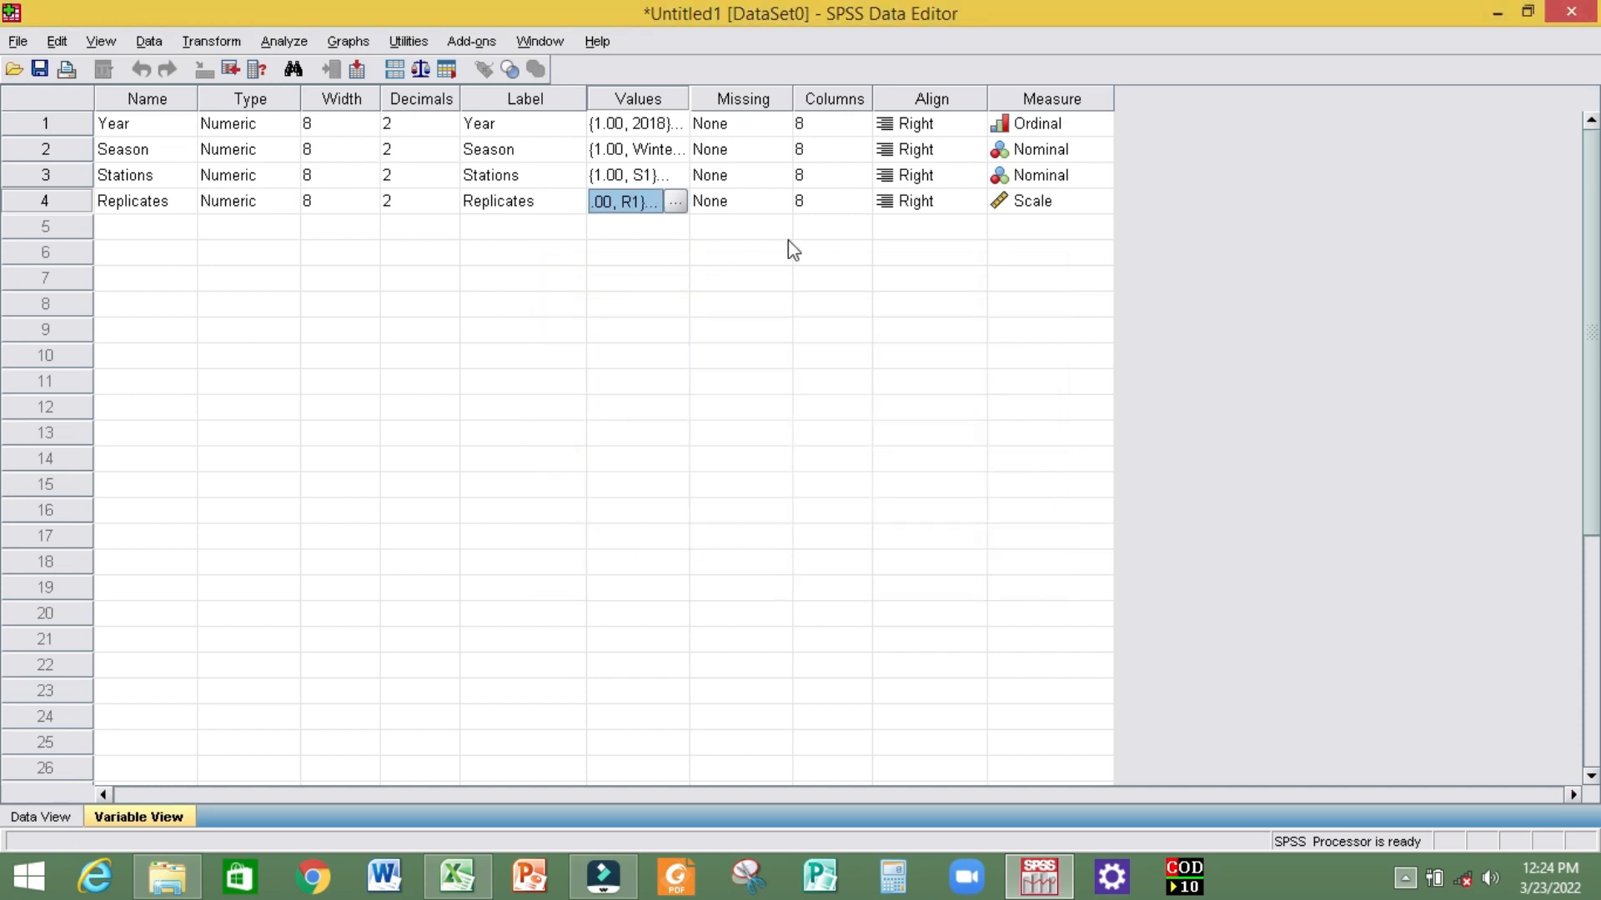
# Set the measurement level of the Replicates variable to Nominal.
pyautogui.click(1028, 203)
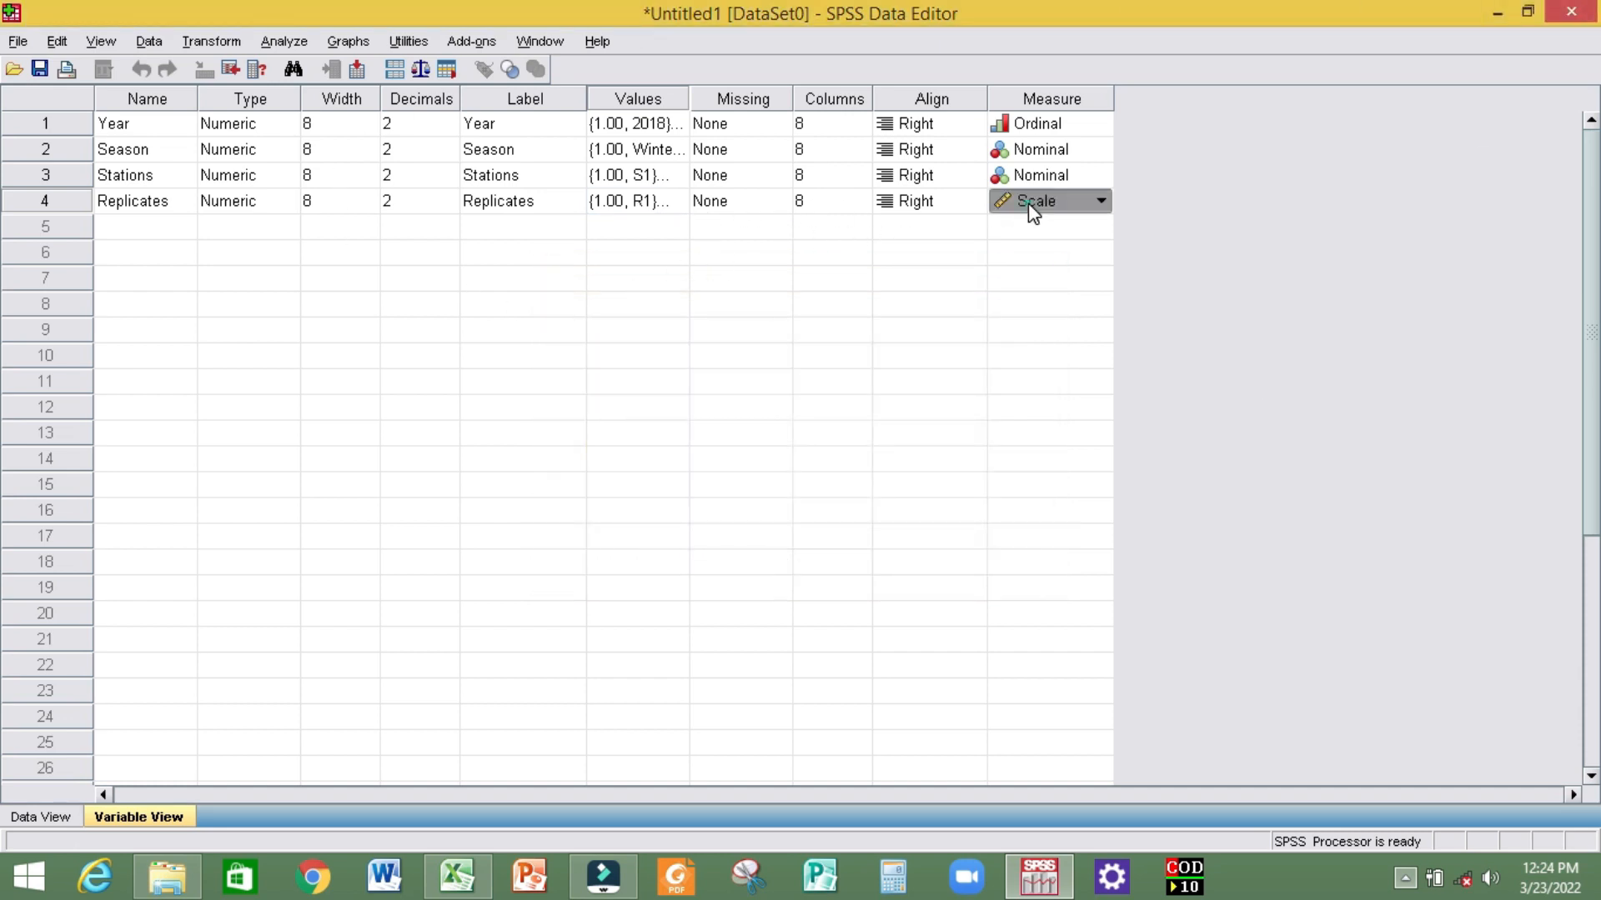
pyautogui.click(1101, 201)
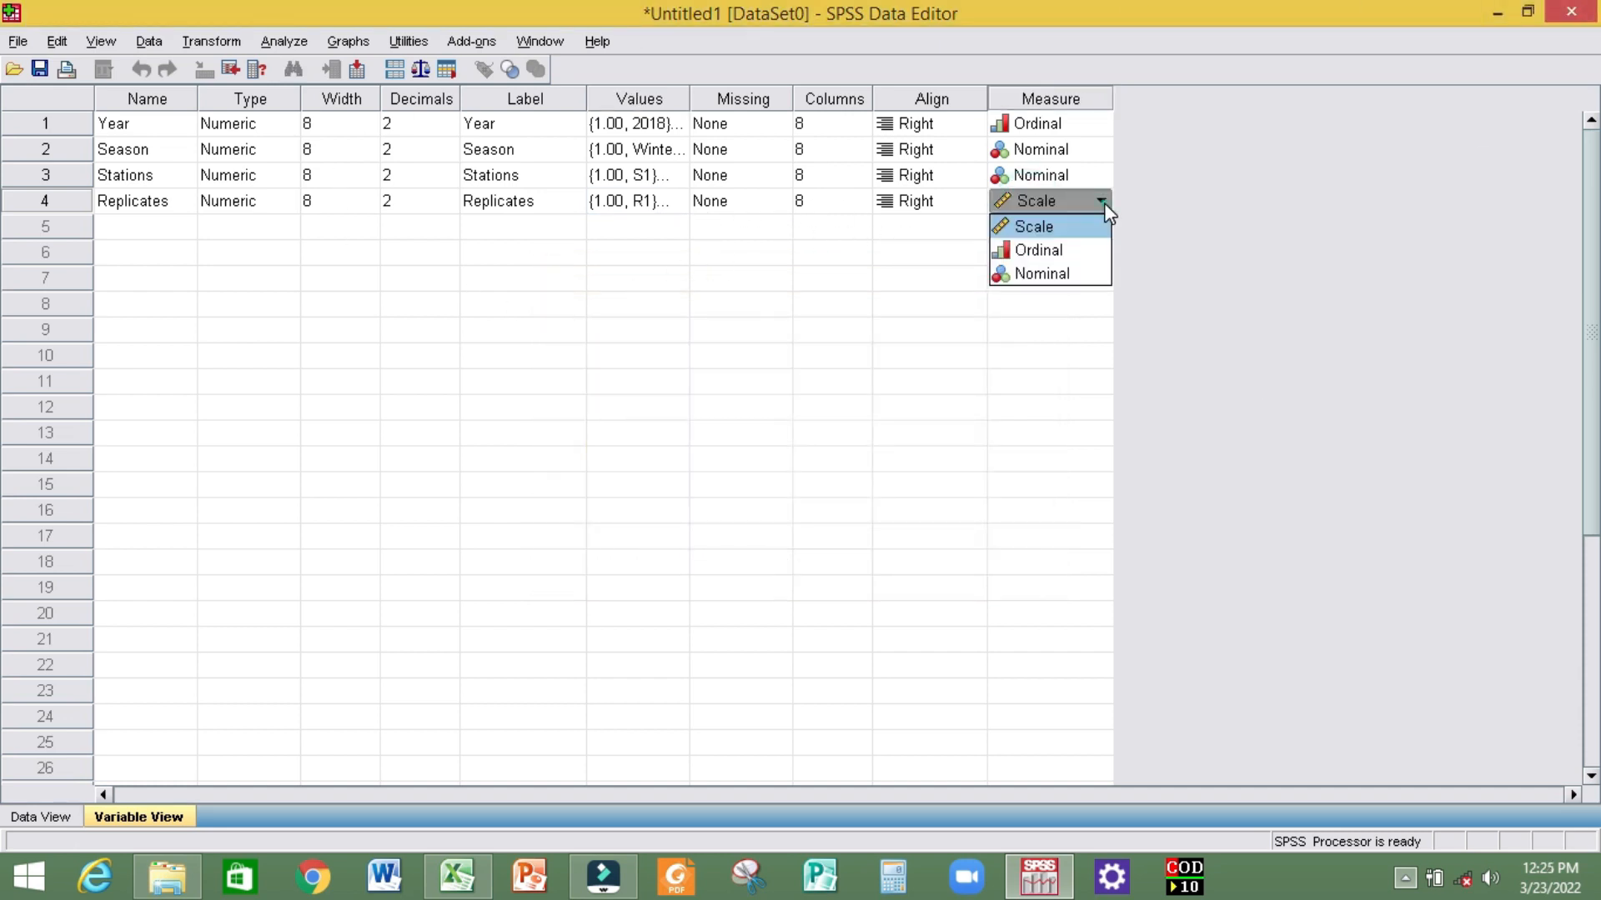
pyautogui.click(1083, 275)
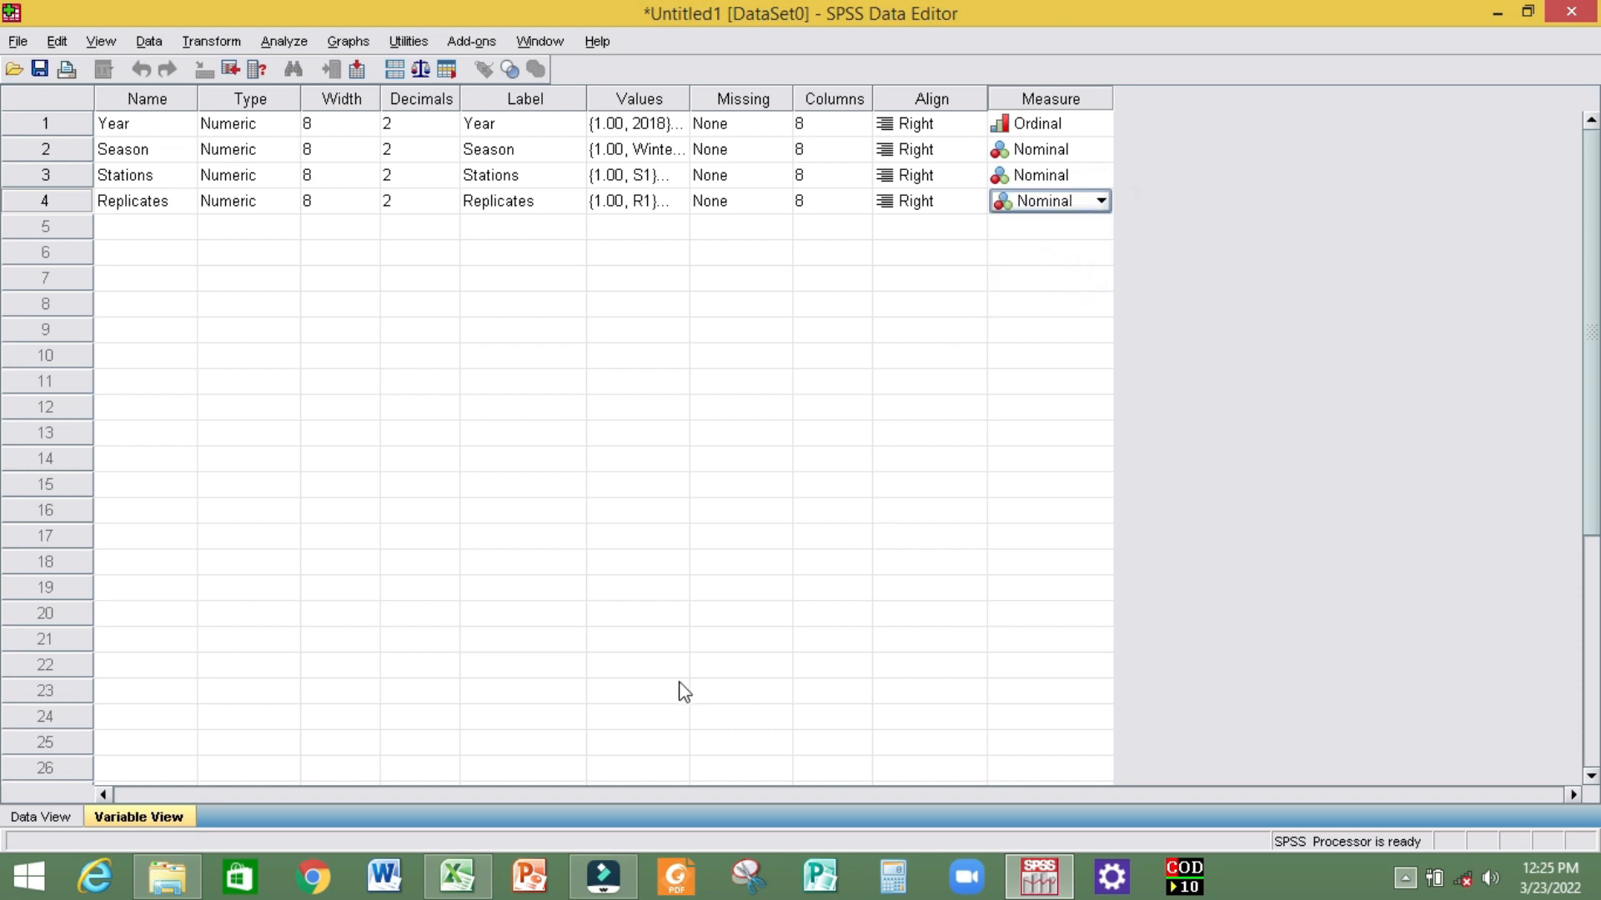
# Switch to Excel and recode the first three Replicates cells E4:E6 of the 2018 sheet A1 (3) as 1, 2 and 3.
pyautogui.click(456, 880)
pyautogui.click(725, 819)
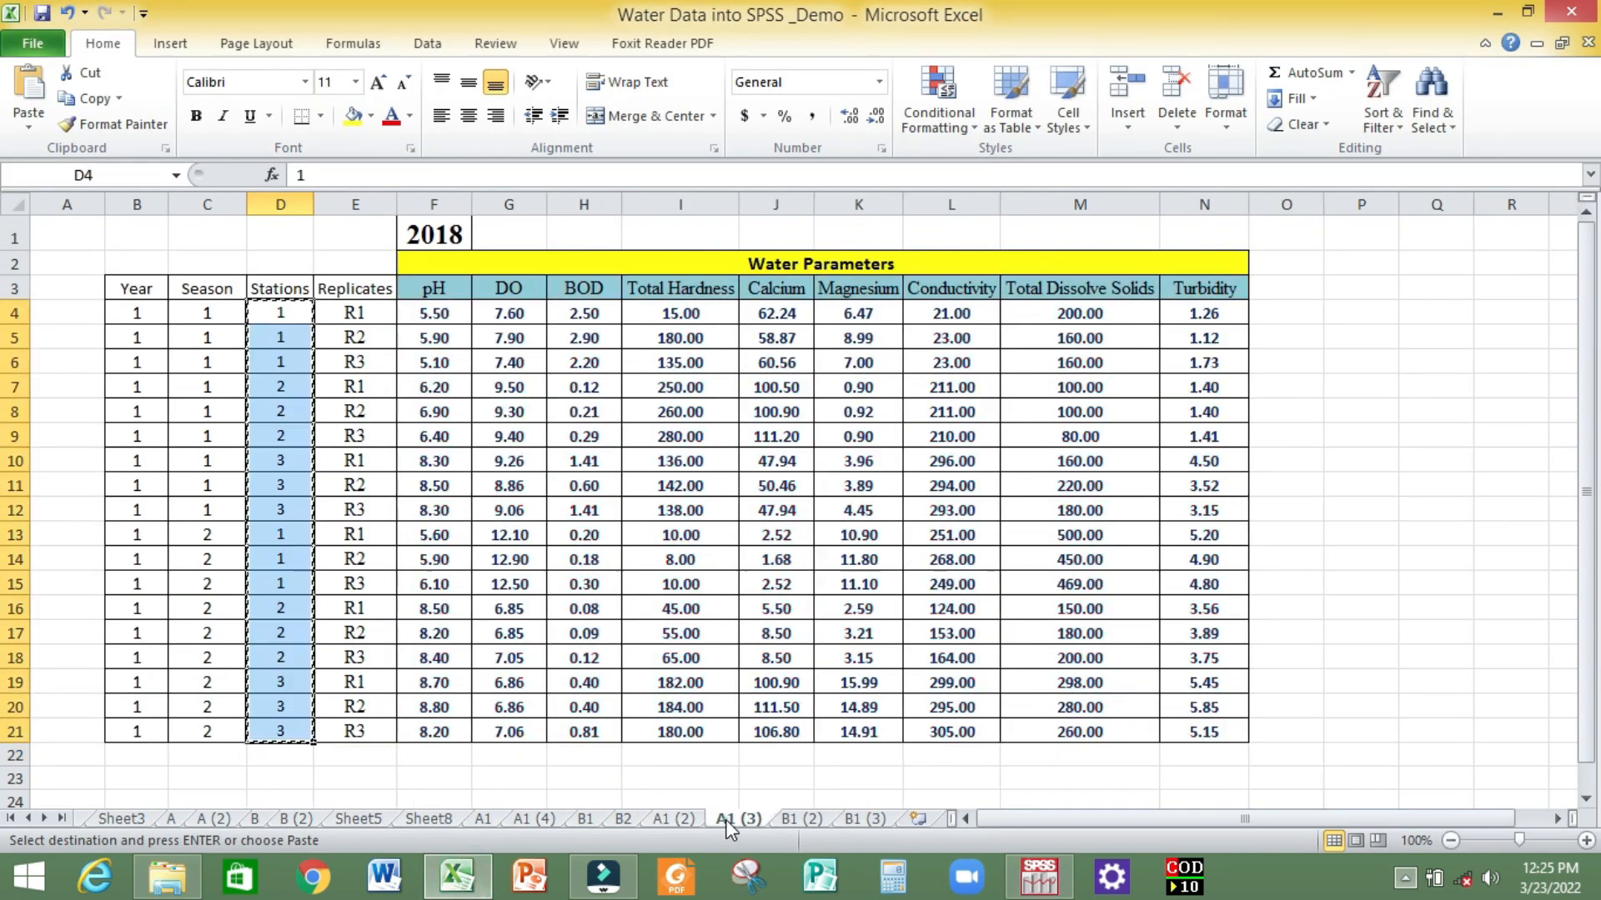
pyautogui.click(370, 317)
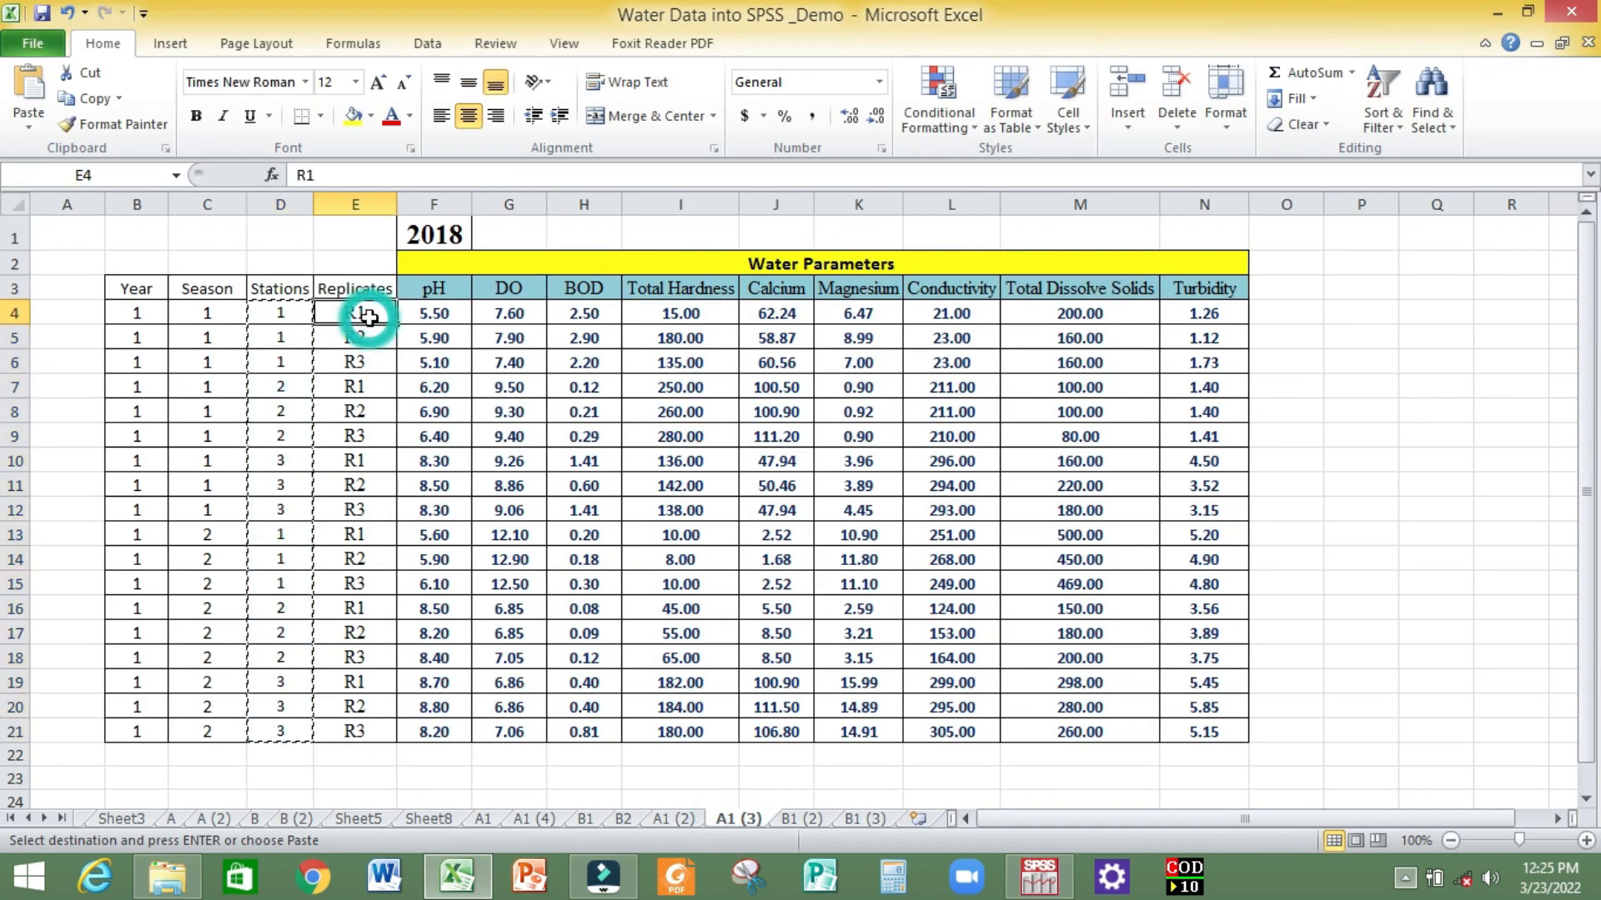
pyautogui.write('1')
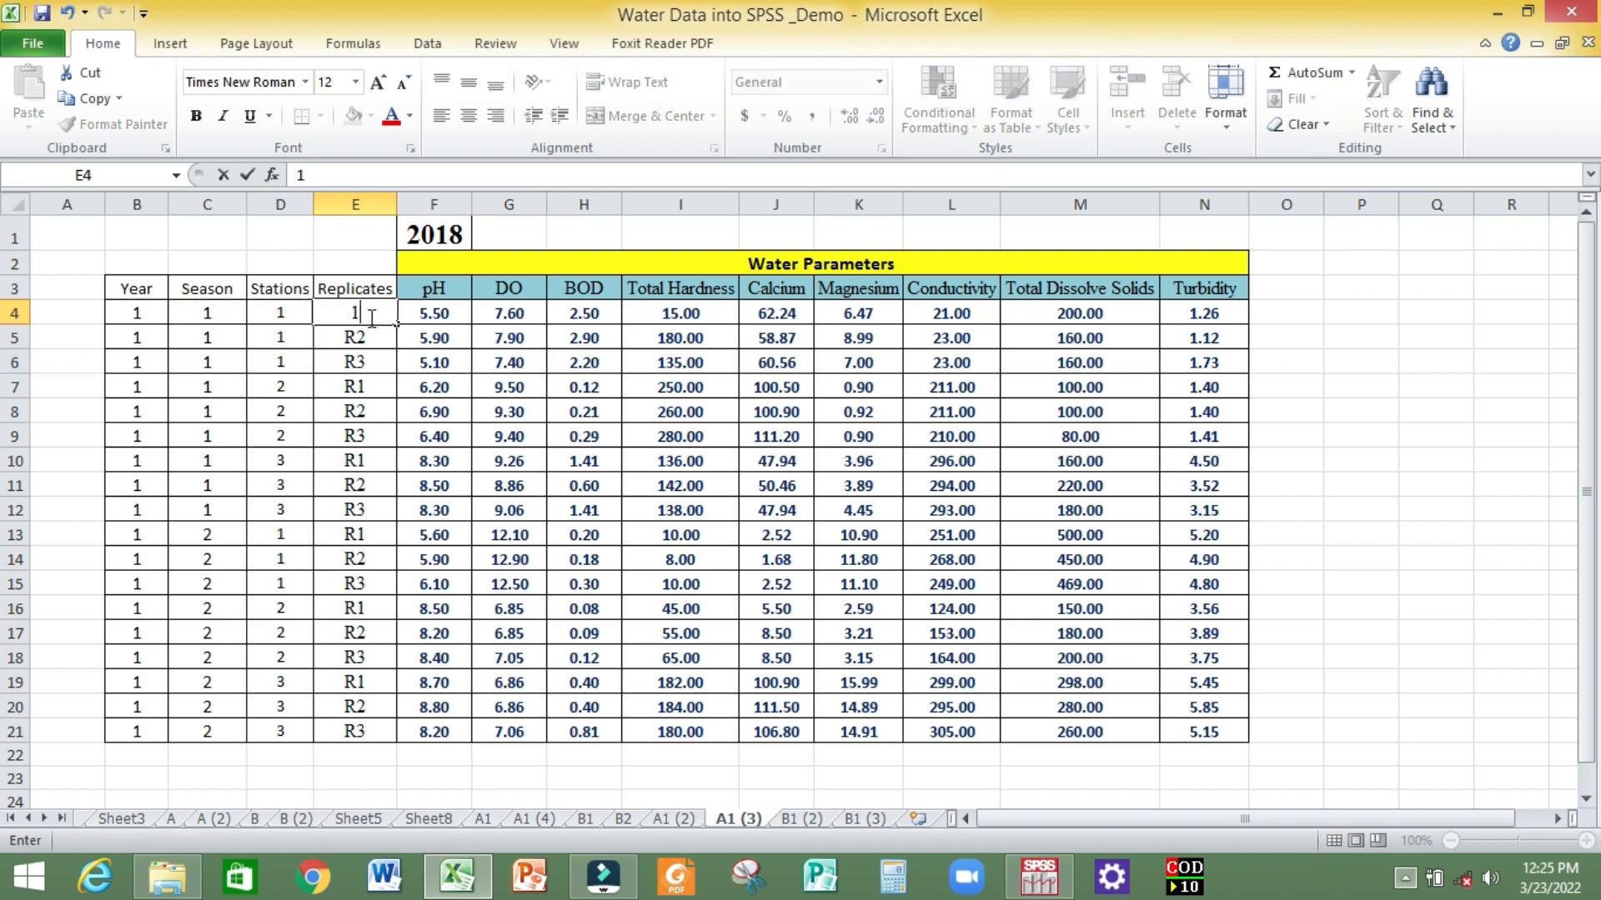
pyautogui.click(365, 337)
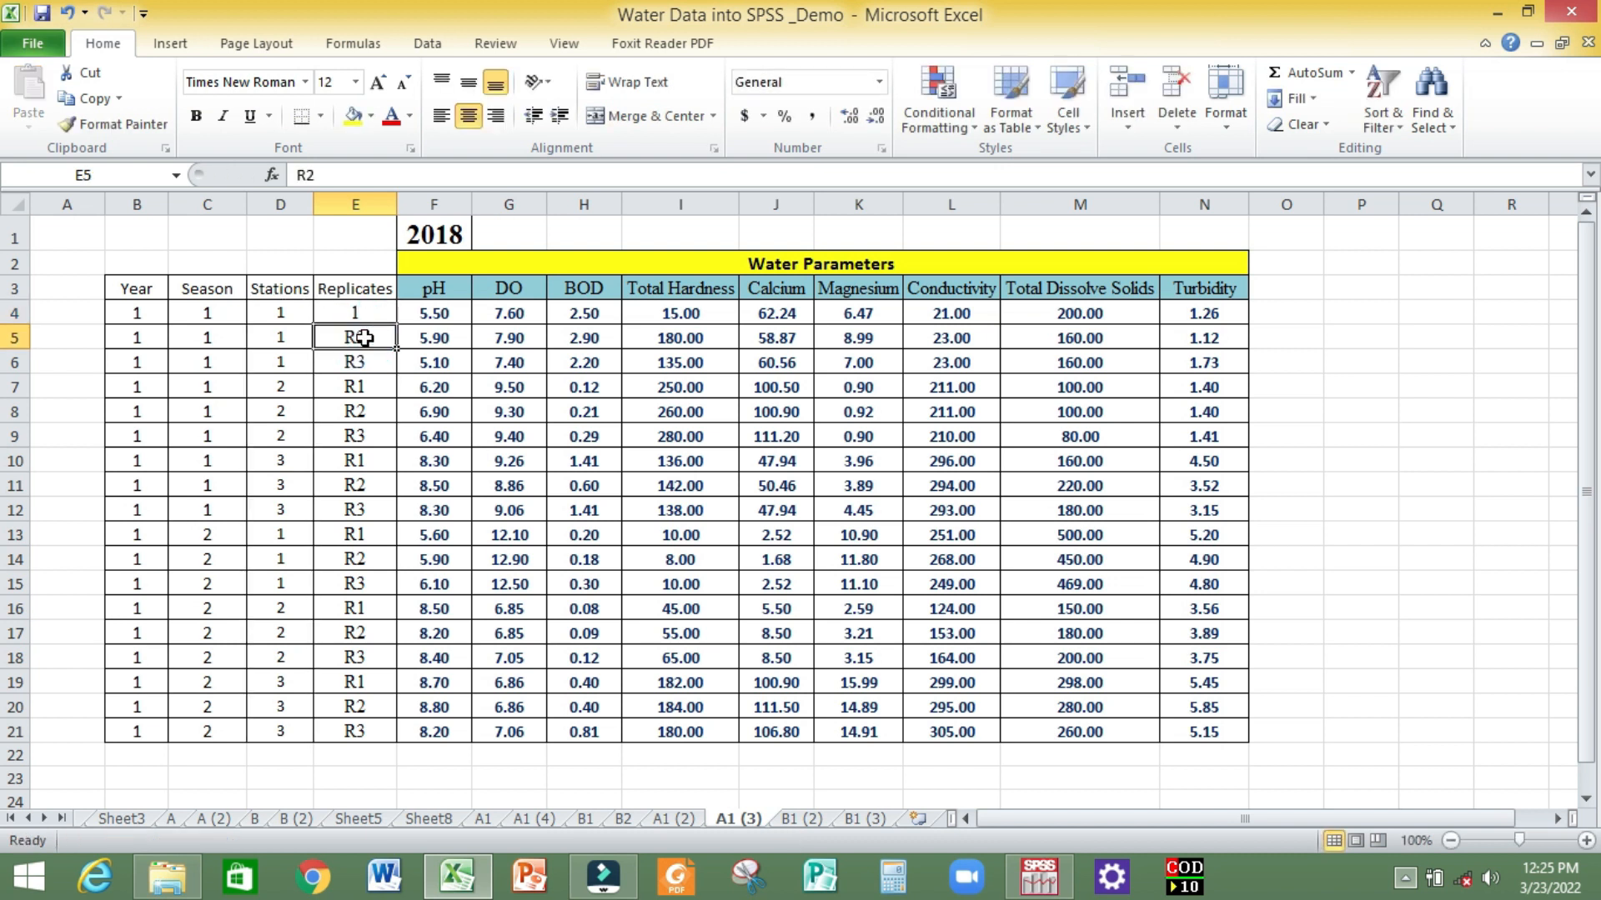
pyautogui.write('2')
pyautogui.click(367, 359)
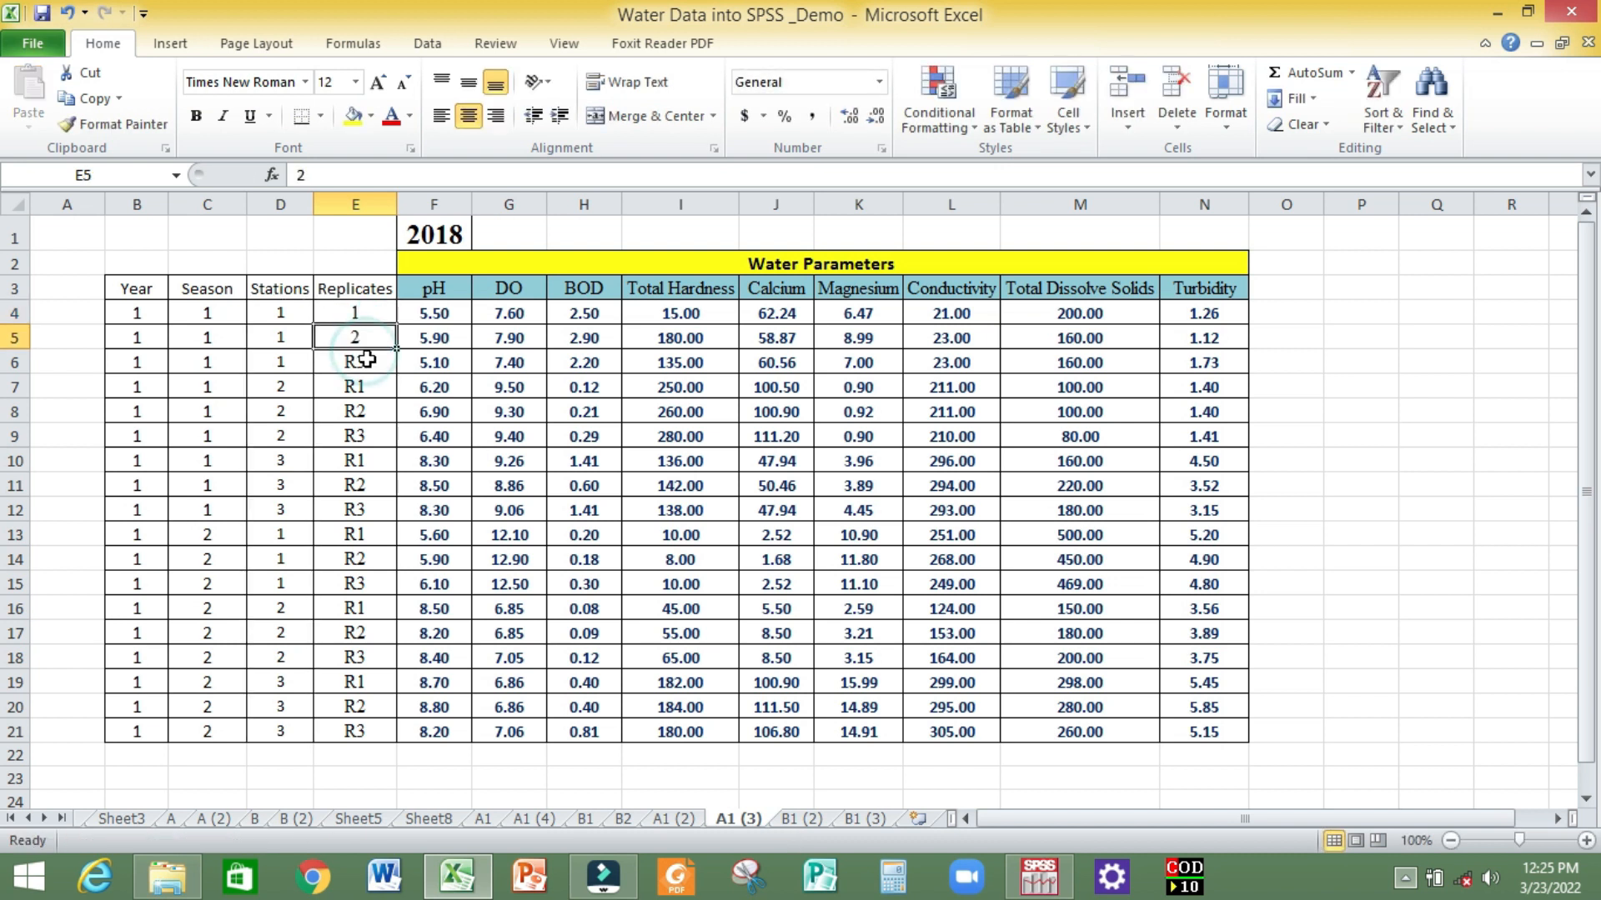
pyautogui.write('3')
# Fill the remaining Replicates cells E7:E21 of the 2018 sheet by repeating the codes 1, 2 and 3 from E4:E6.
pyautogui.moveTo(367, 315); pyautogui.dragTo(363, 361)
pyautogui.hotkey('ctrl', 'c')
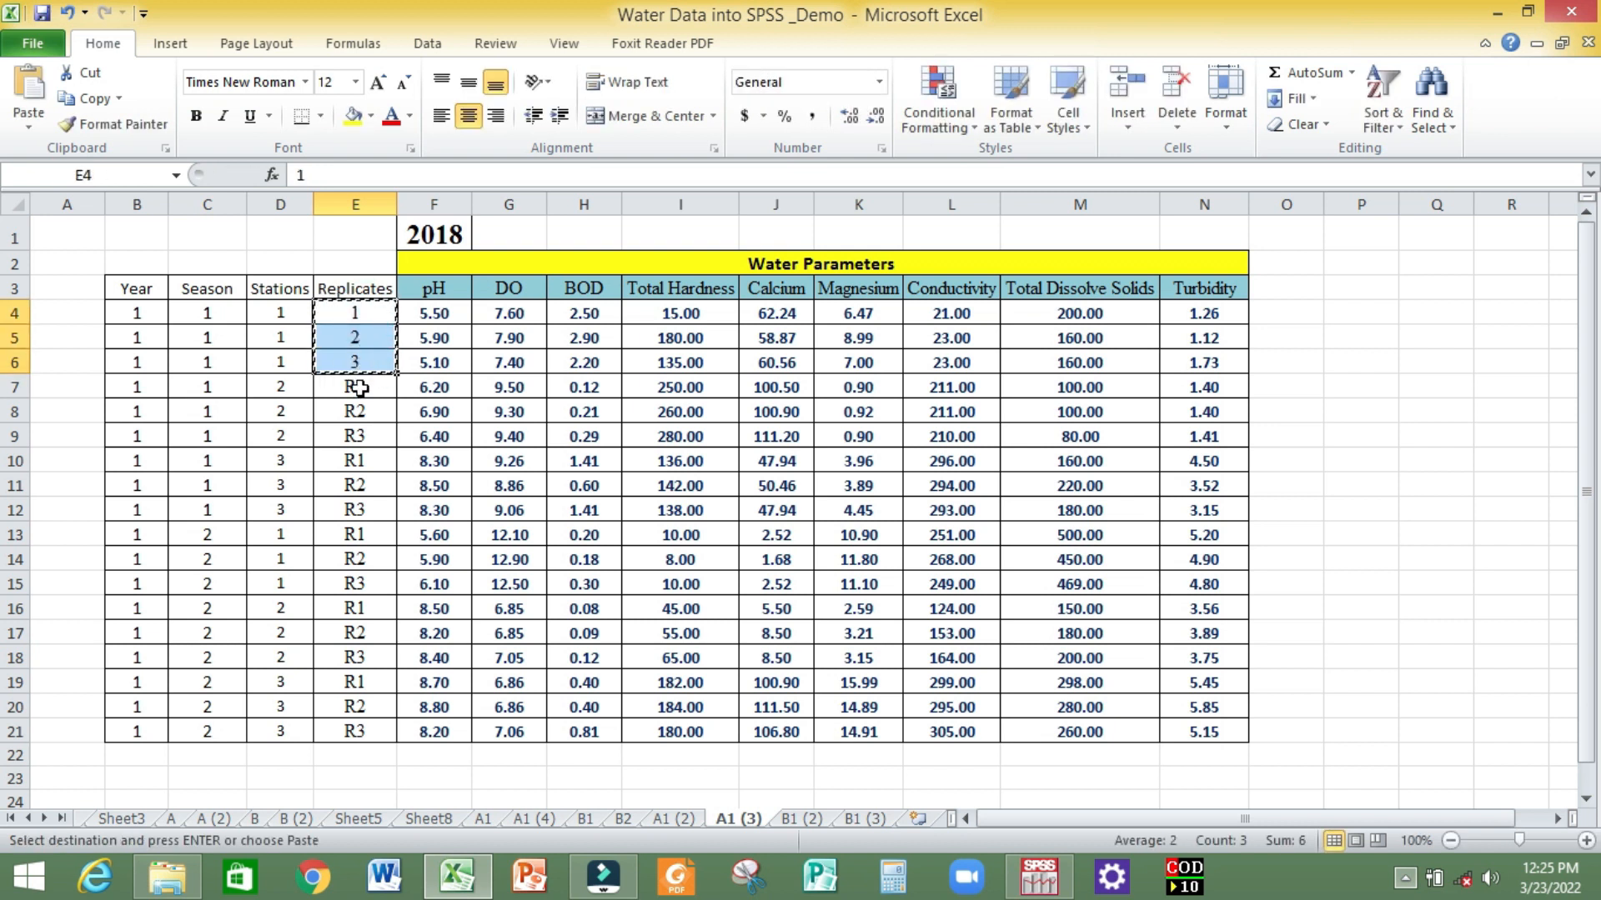
pyautogui.click(356, 386)
pyautogui.hotkey('ctrl', 'v')
pyautogui.click(357, 461)
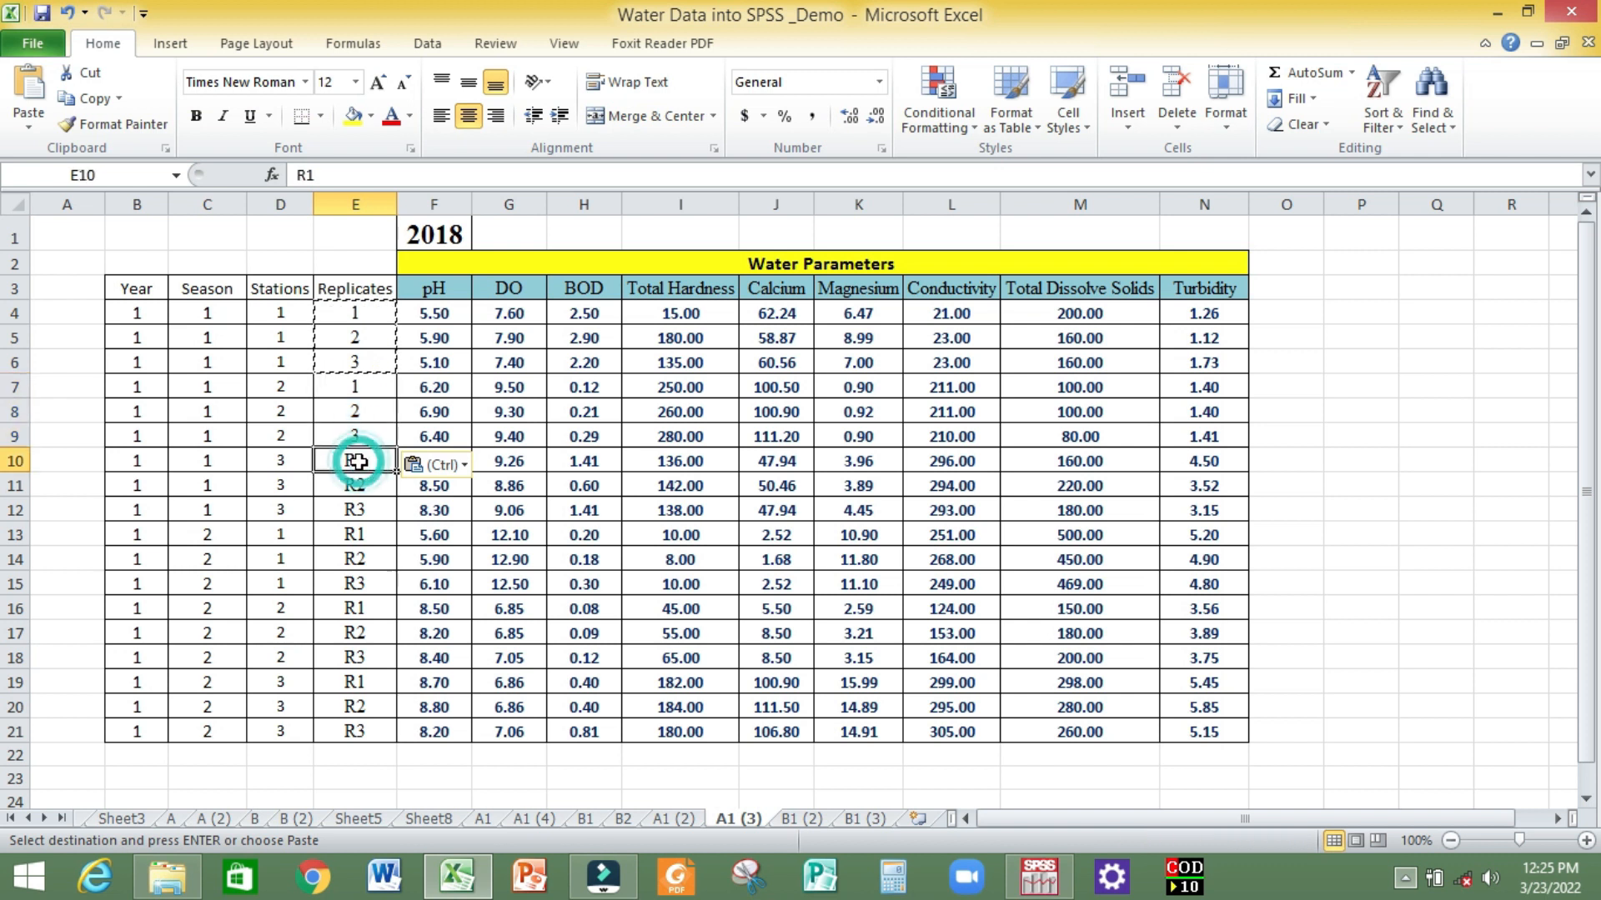
pyautogui.hotkey('ctrl', 'v')
pyautogui.click(360, 534)
pyautogui.hotkey('ctrl', 'v')
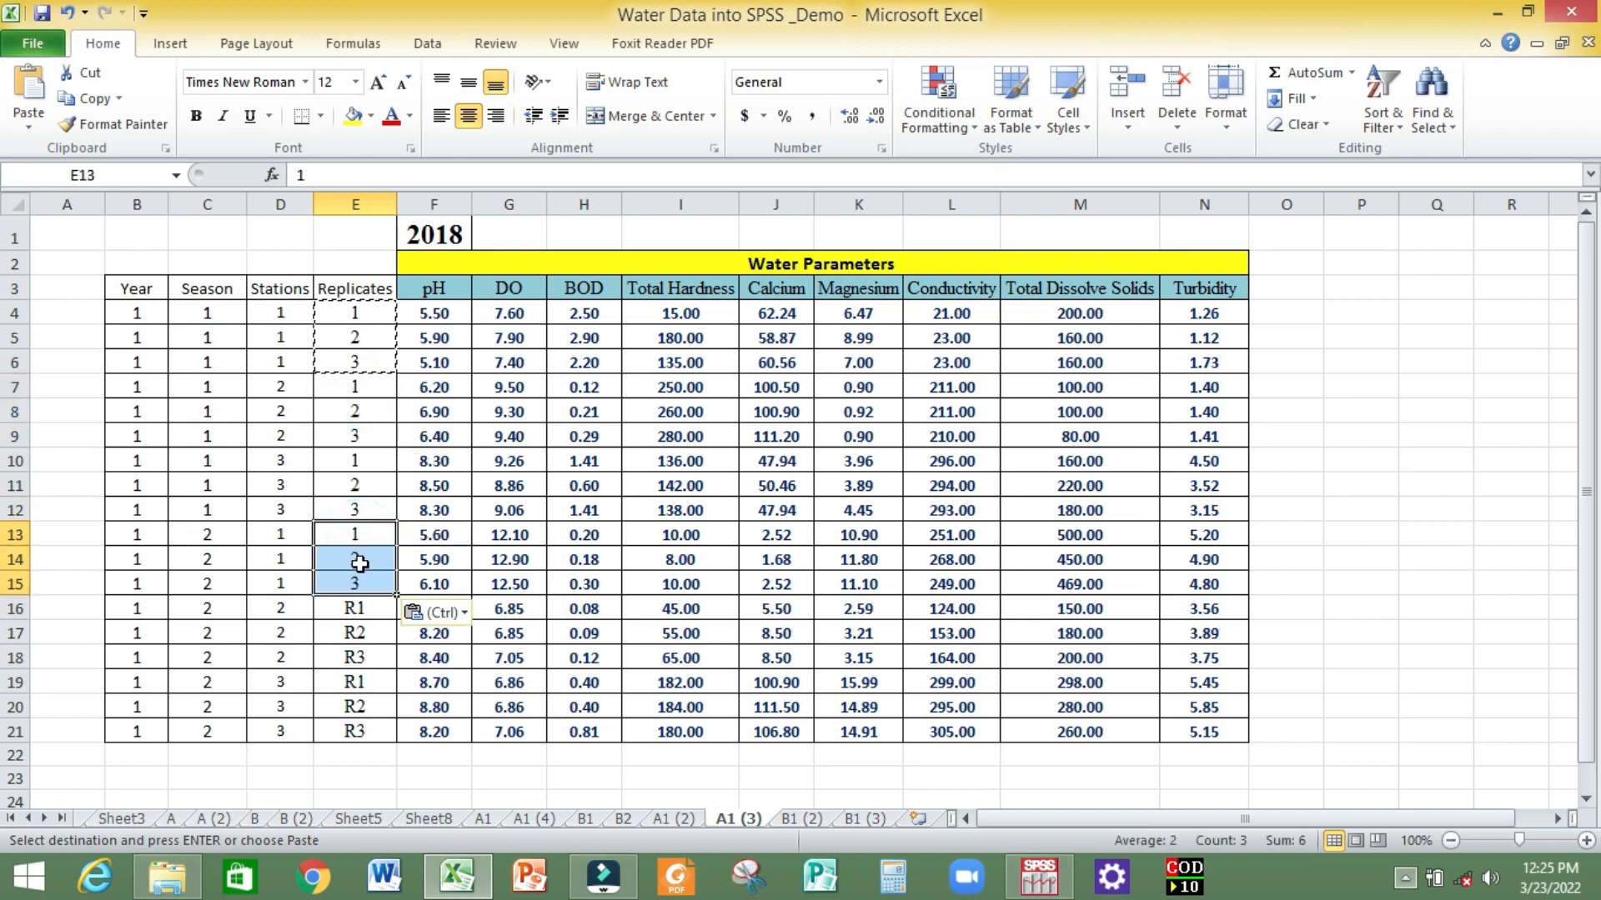
pyautogui.click(357, 609)
pyautogui.hotkey('ctrl', 'v')
pyautogui.click(357, 677)
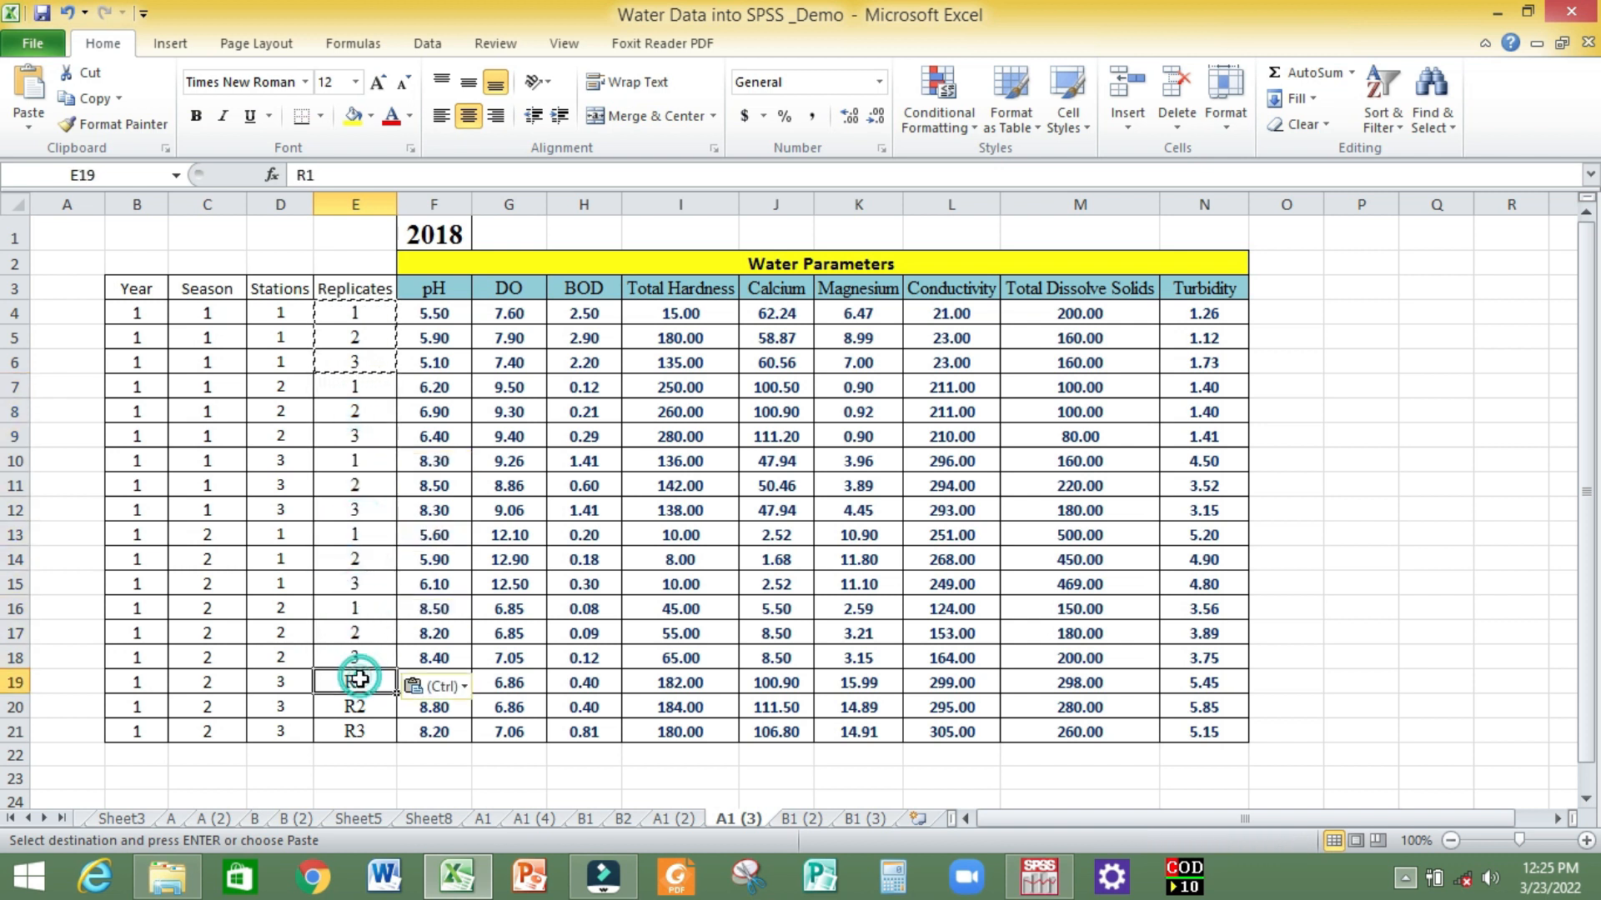
pyautogui.hotkey('ctrl', 'v')
# Copy the coded Replicates values E4:E21 from the 2018 sheet into the Replicates column of the 2019 sheet B1 (3), starting at E4.
pyautogui.moveTo(357, 312); pyautogui.dragTo(347, 727)
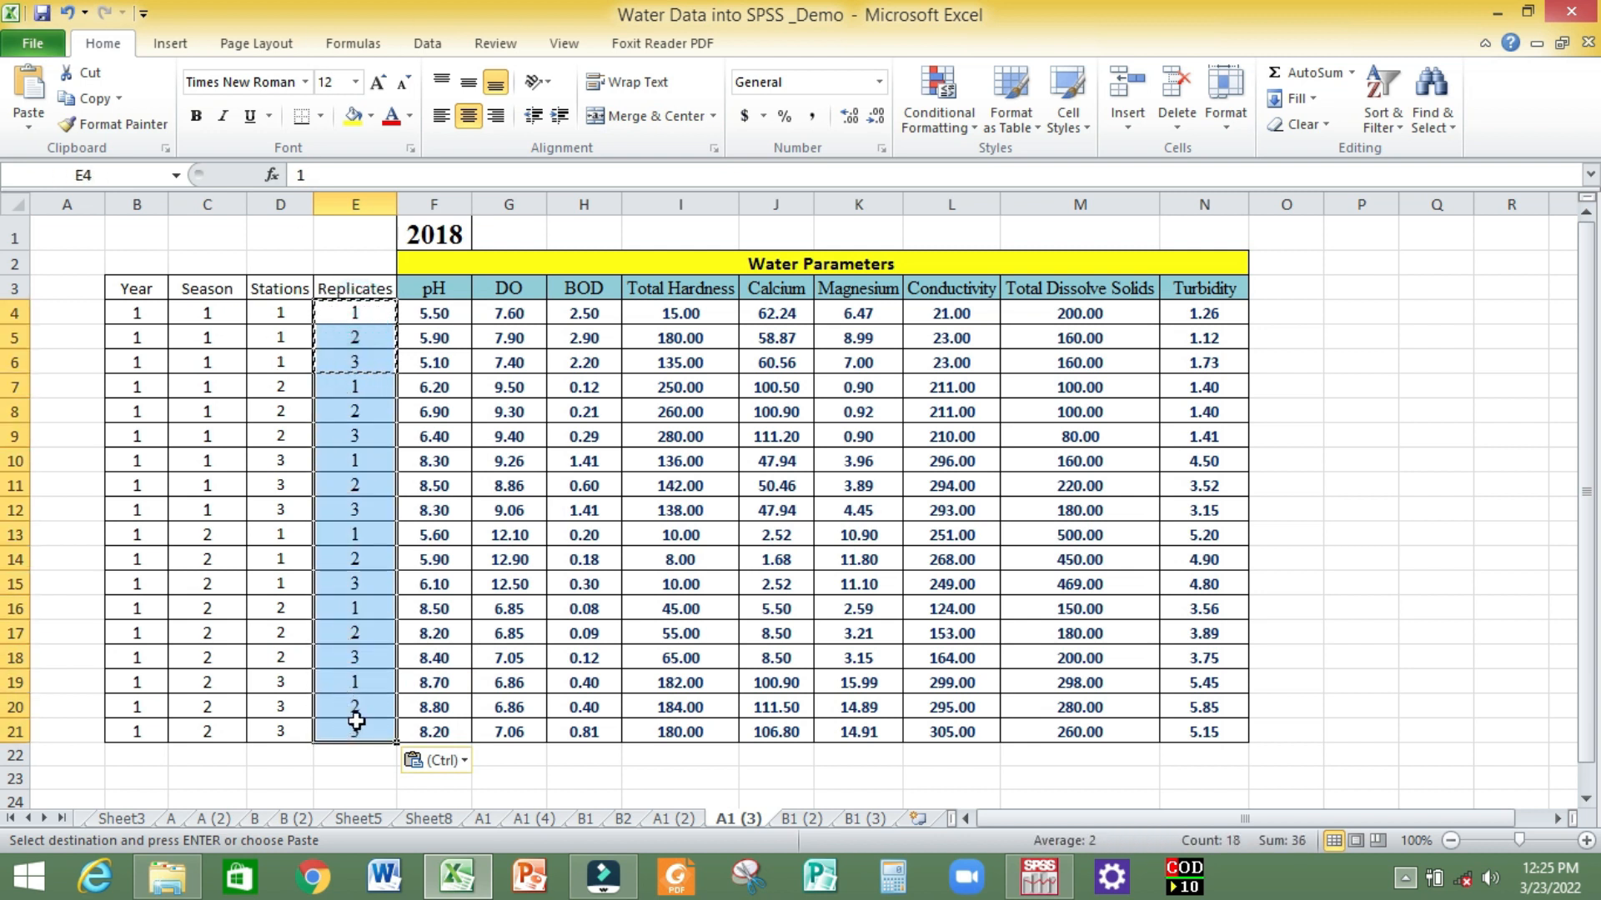
pyautogui.hotkey('ctrl', 'pagedown')
pyautogui.hotkey('ctrl', 'pagedown')
pyautogui.hotkey('ctrl', 'pageup')
pyautogui.hotkey('ctrl', 'pageup')
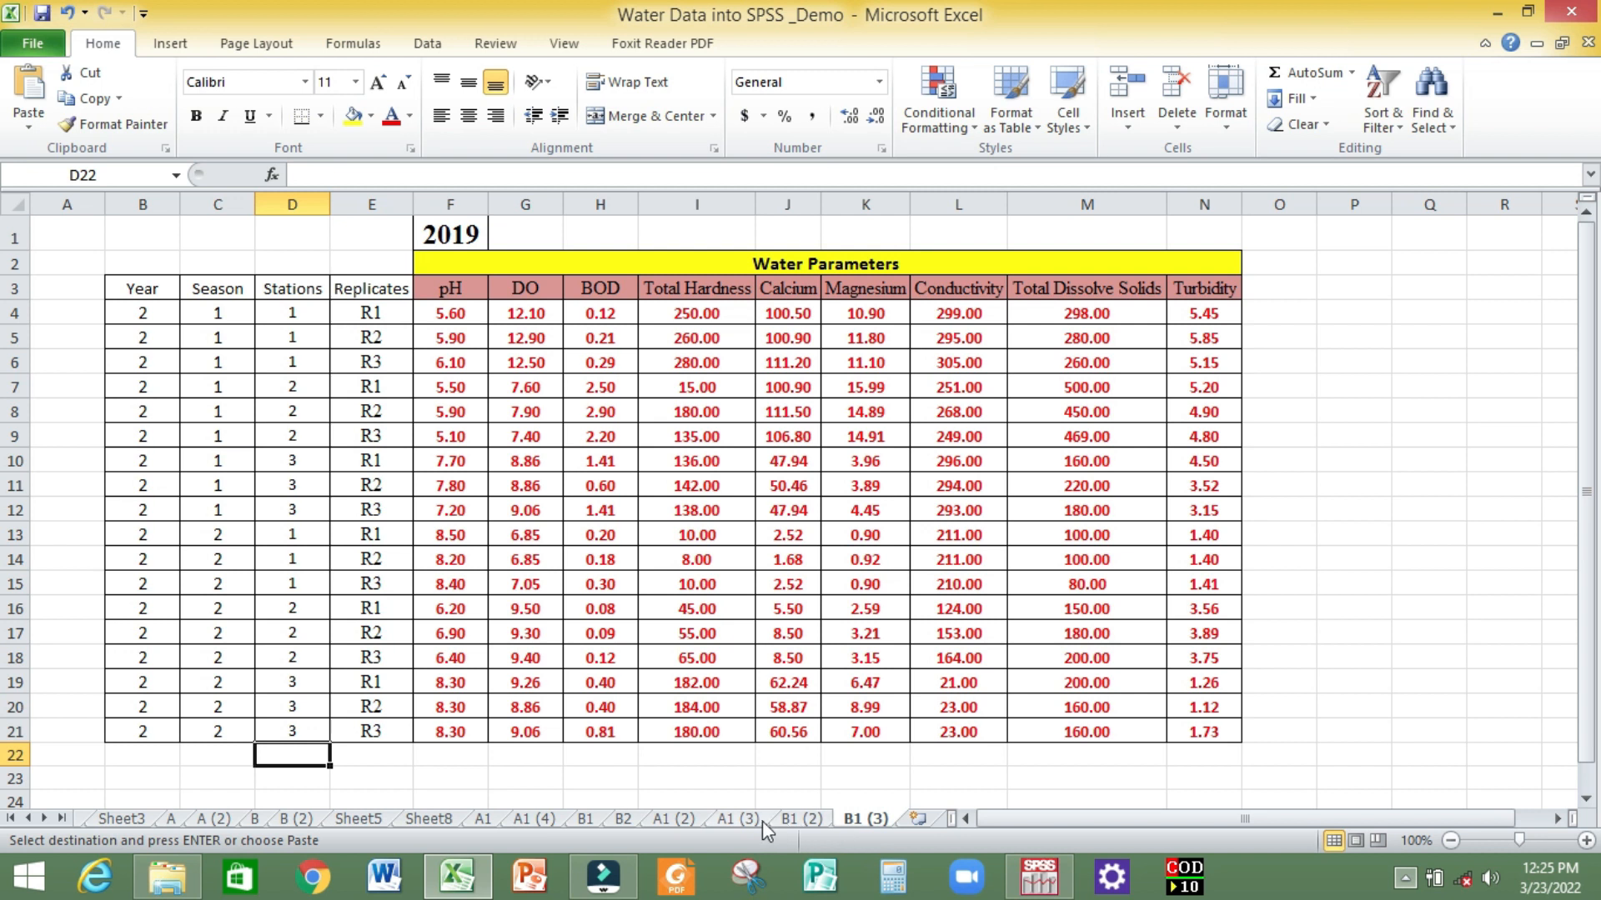
pyautogui.click(368, 311)
pyautogui.hotkey('ctrl', 'v')
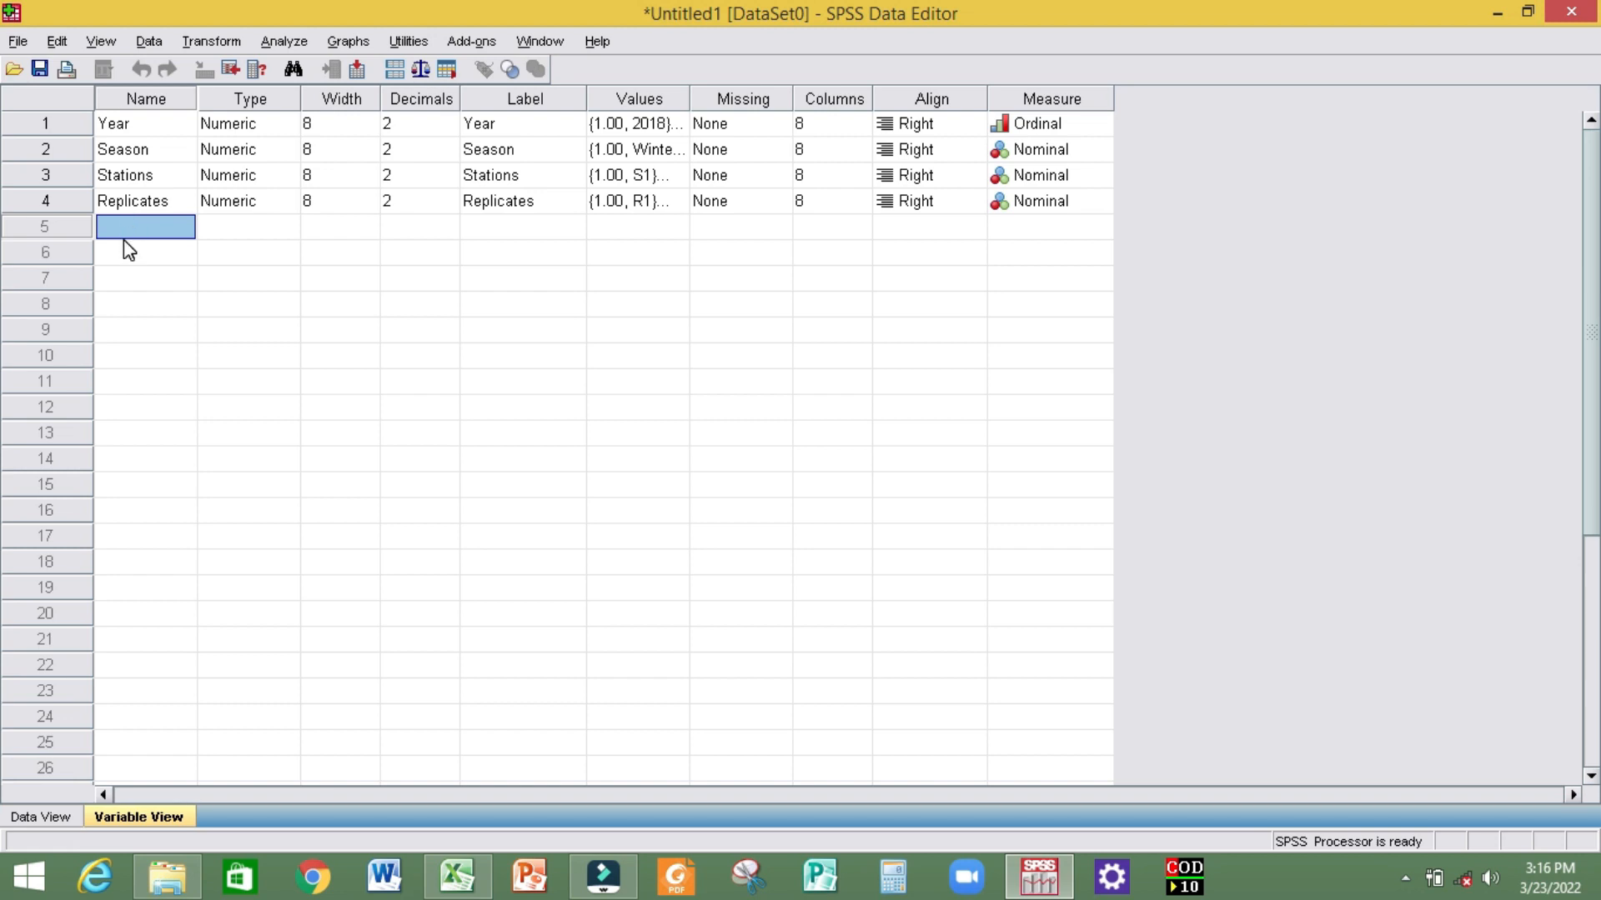
# Define the fifth variable as pH with the default numeric type, the label pH and the Scale measurement level.
pyautogui.write('pH')
pyautogui.click(213, 228)
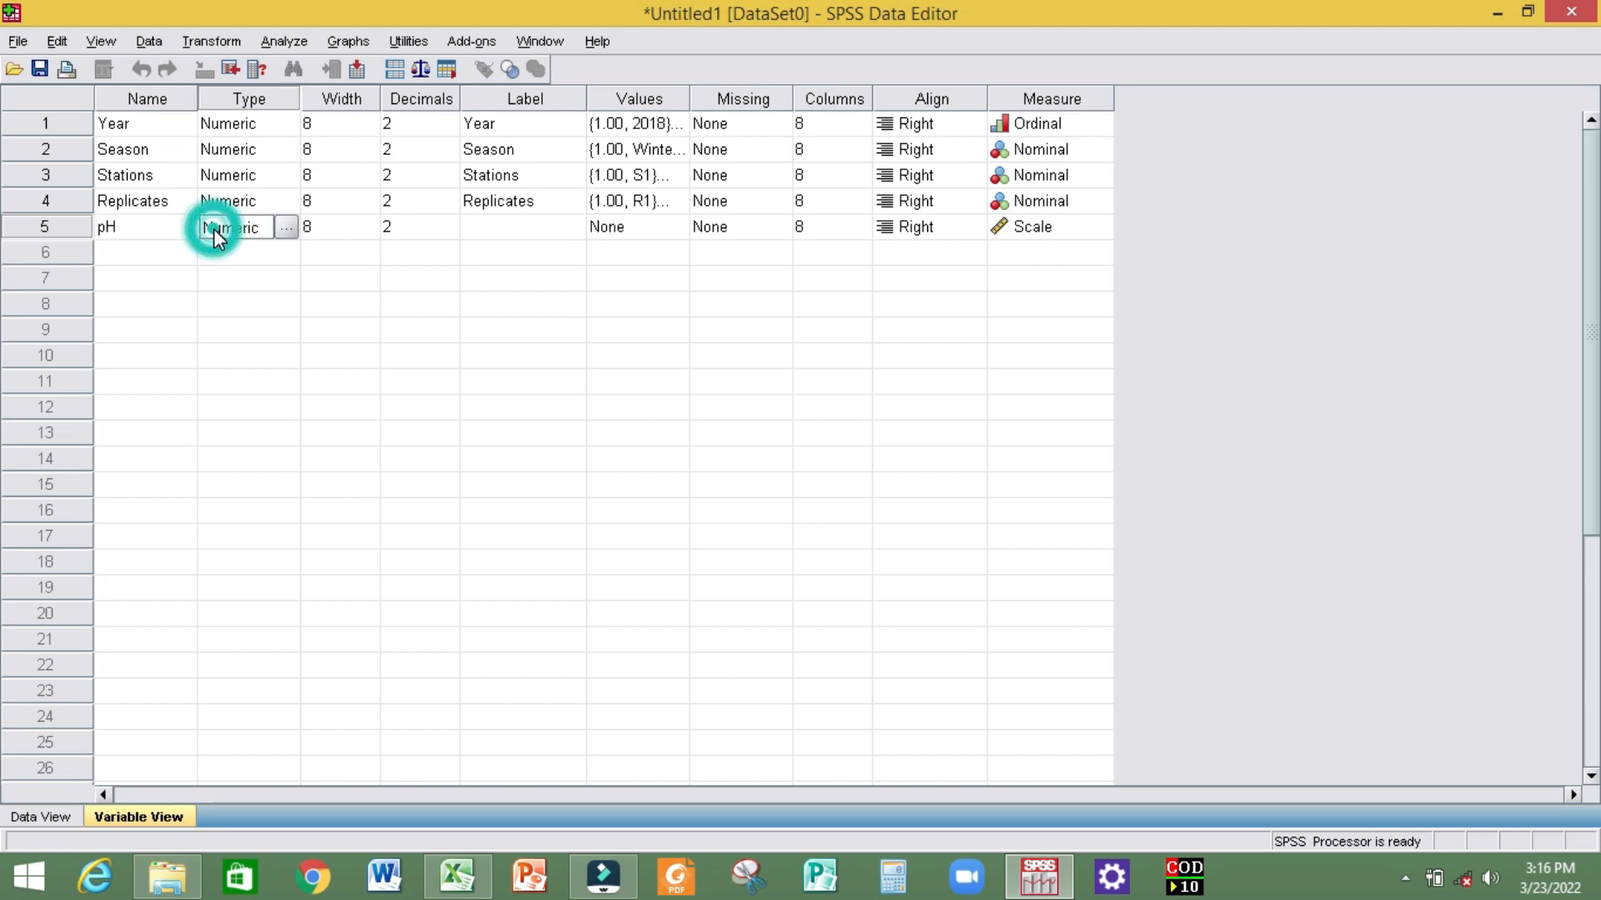
pyautogui.click(494, 221)
pyautogui.click(494, 219)
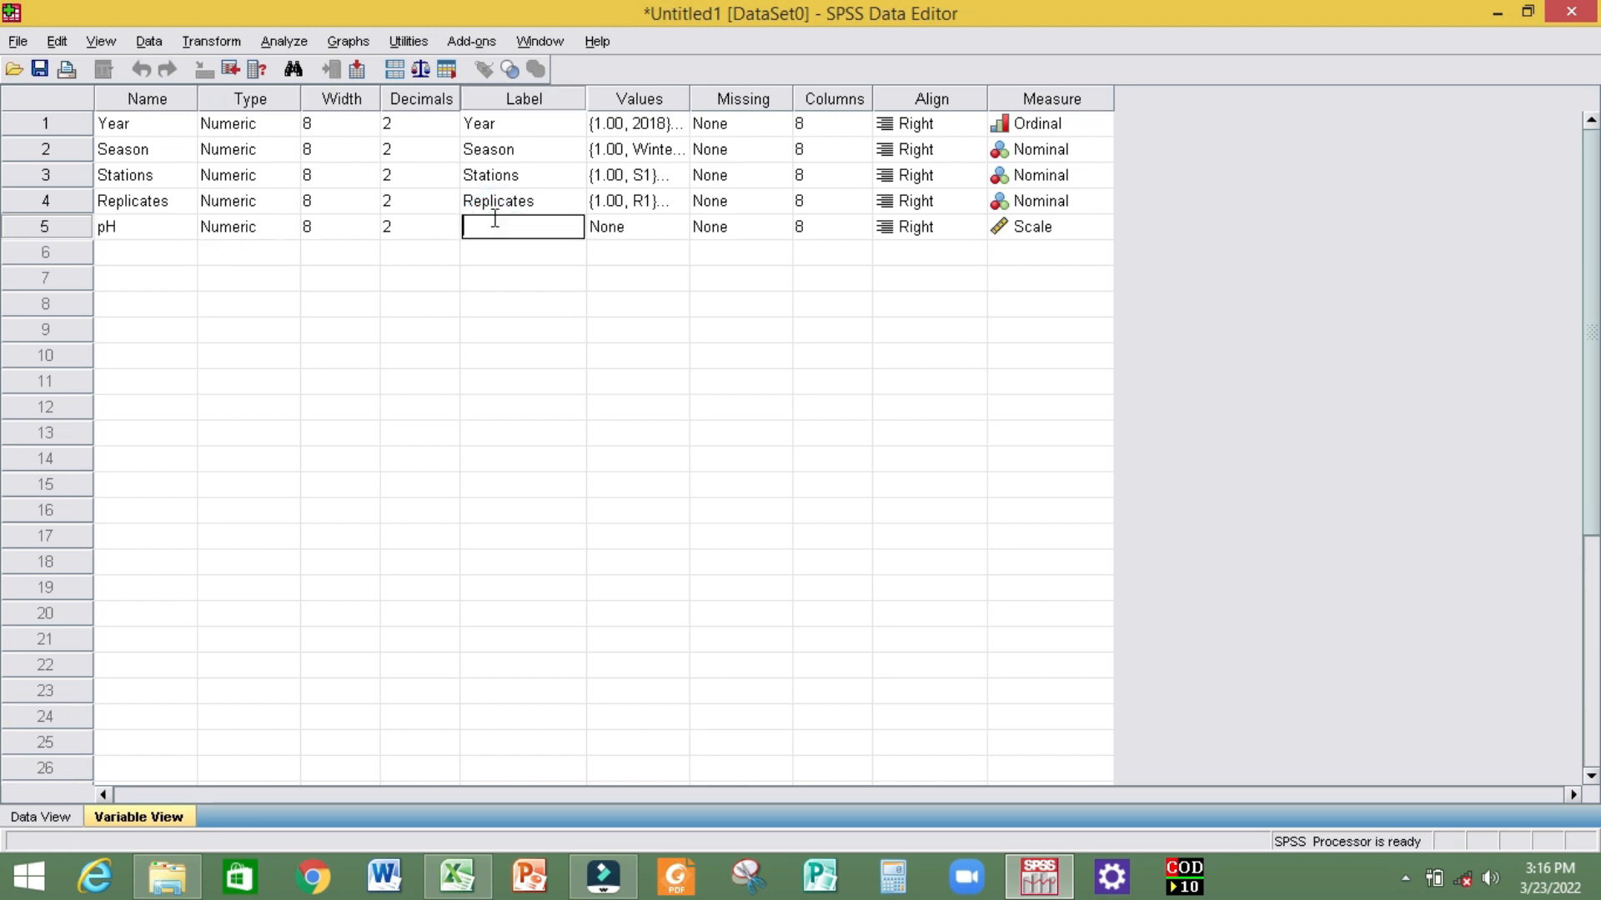
pyautogui.write('pH')
pyautogui.click(645, 231)
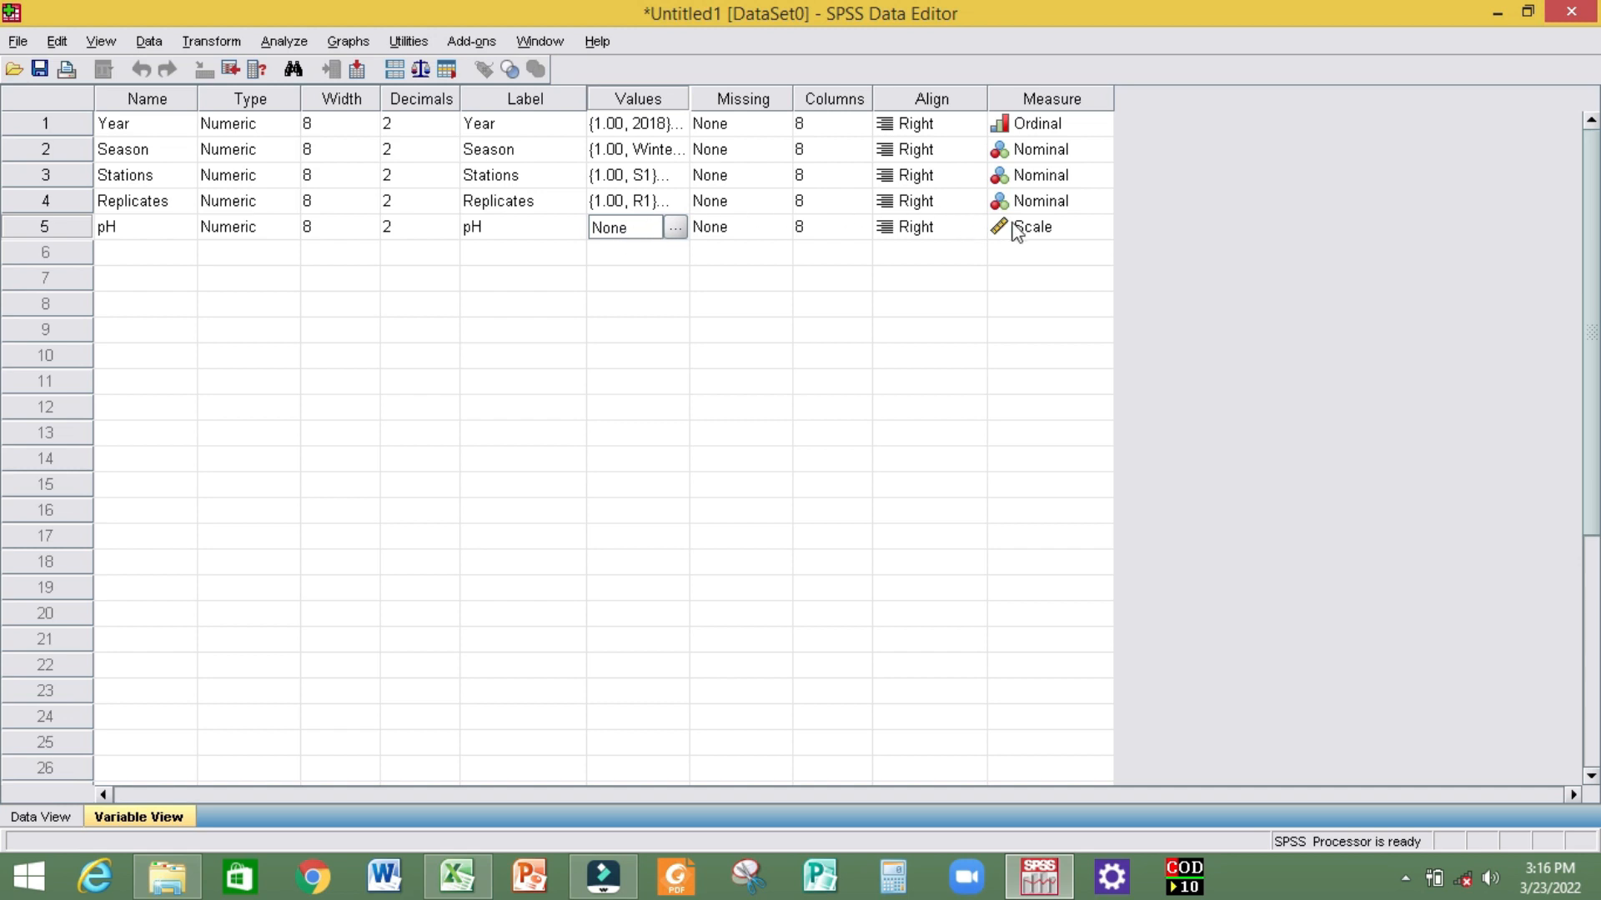
pyautogui.click(1063, 230)
pyautogui.click(1101, 227)
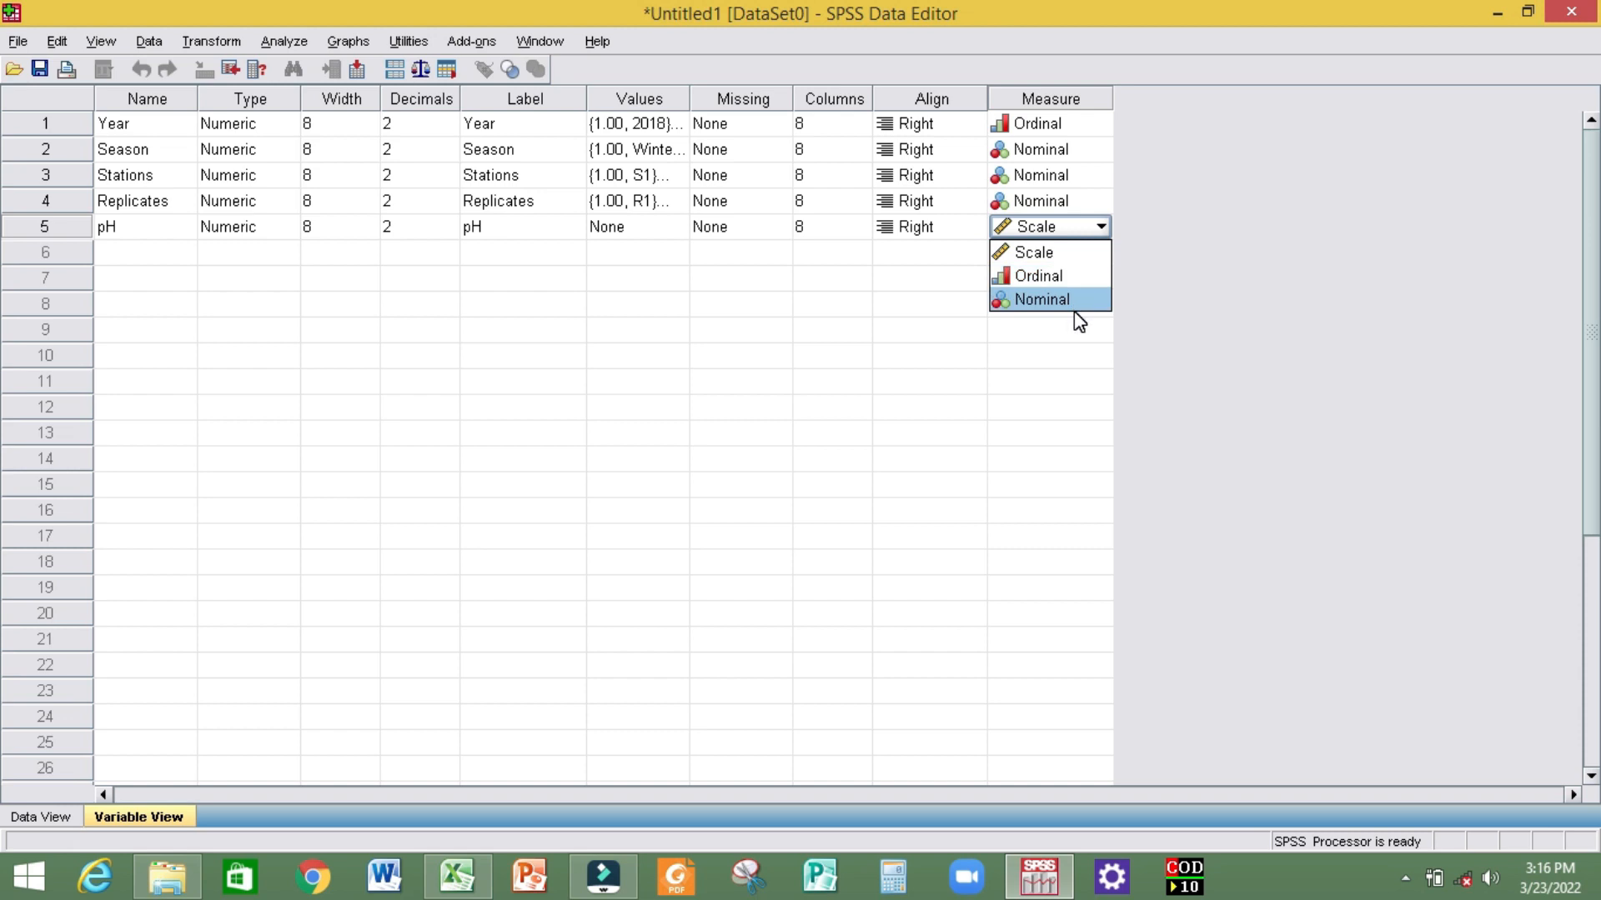
pyautogui.click(1067, 254)
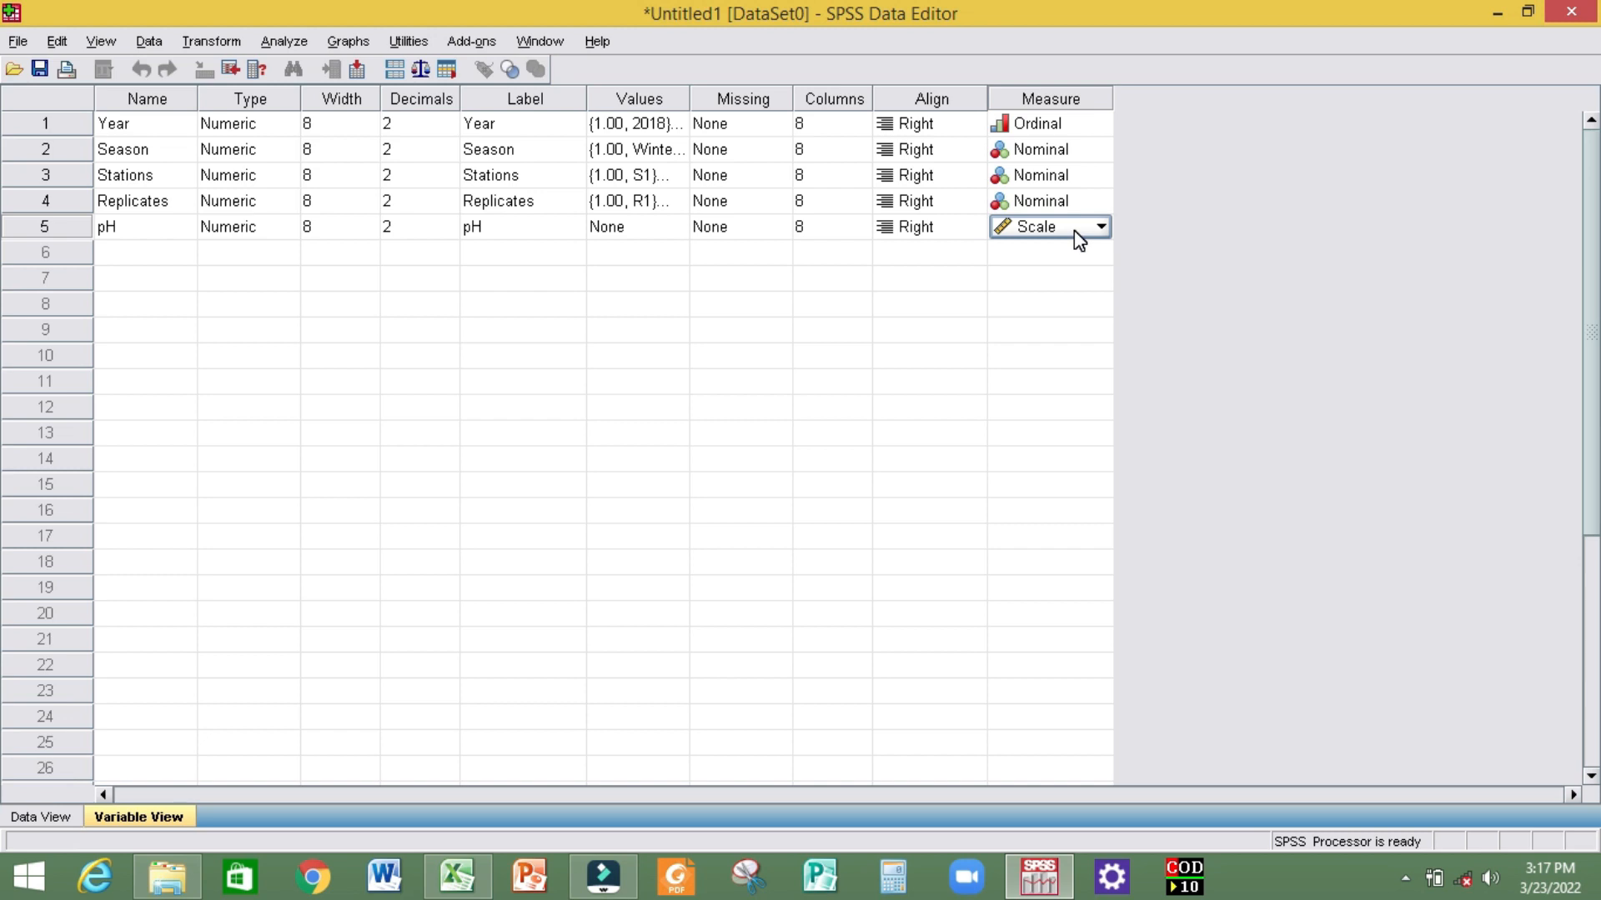
# Add a sixth variable named DO.
pyautogui.click(143, 250)
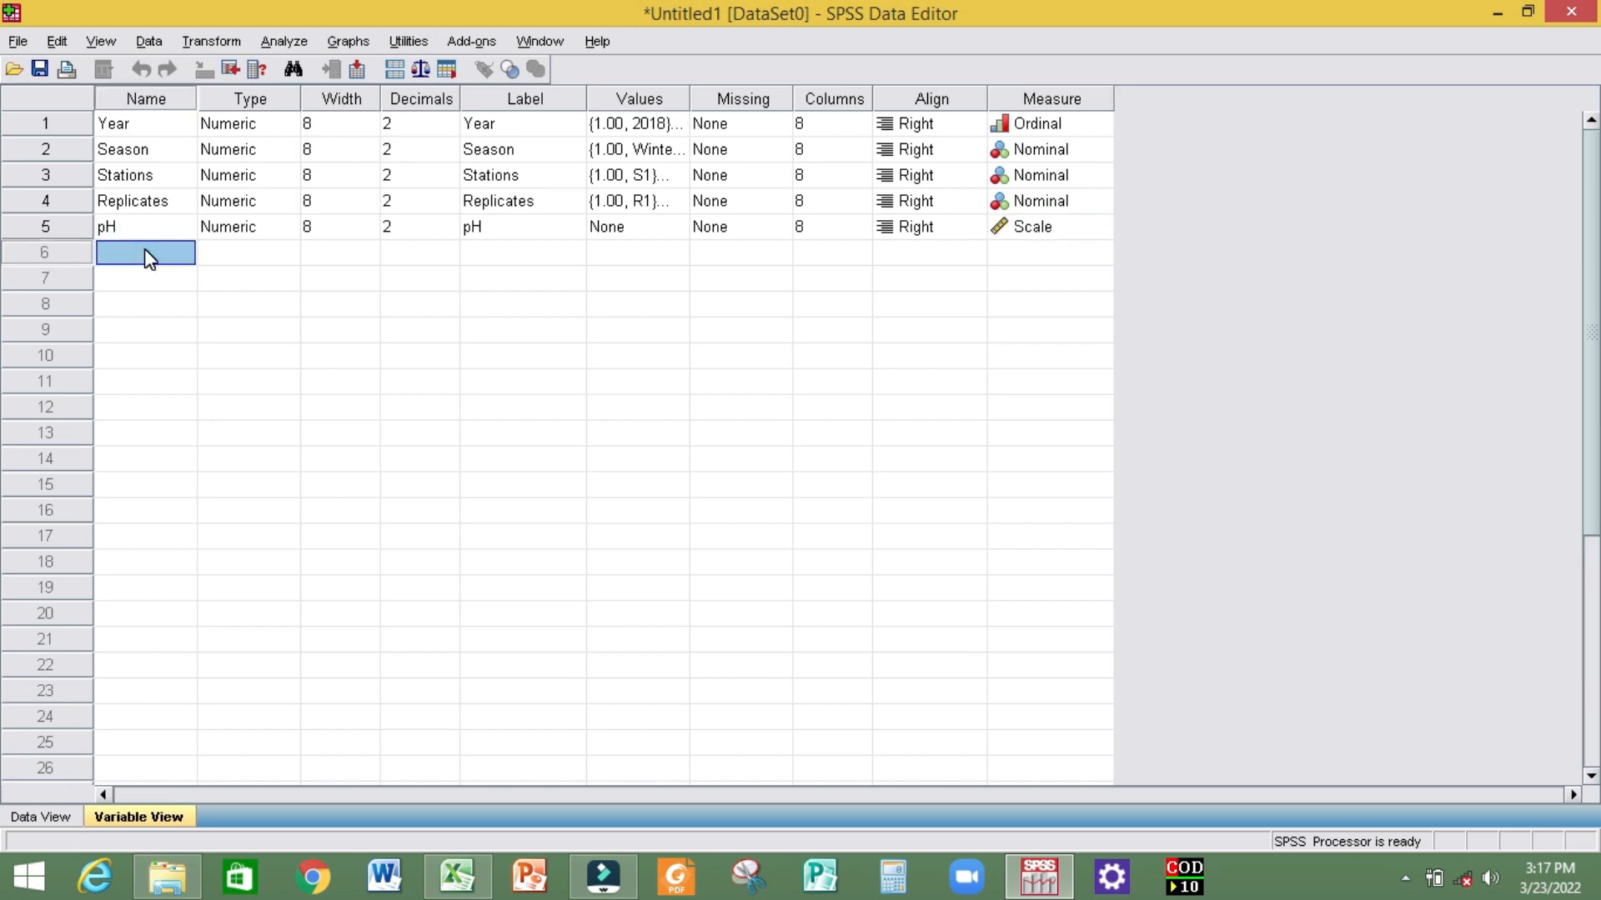
pyautogui.write('do')
pyautogui.press('BackSpace')
pyautogui.press('BackSpace')
pyautogui.write('DO')
# Set the label of the DO variable to Dissolve Oxygen, leaving its value labels at None.
pyautogui.click(477, 253)
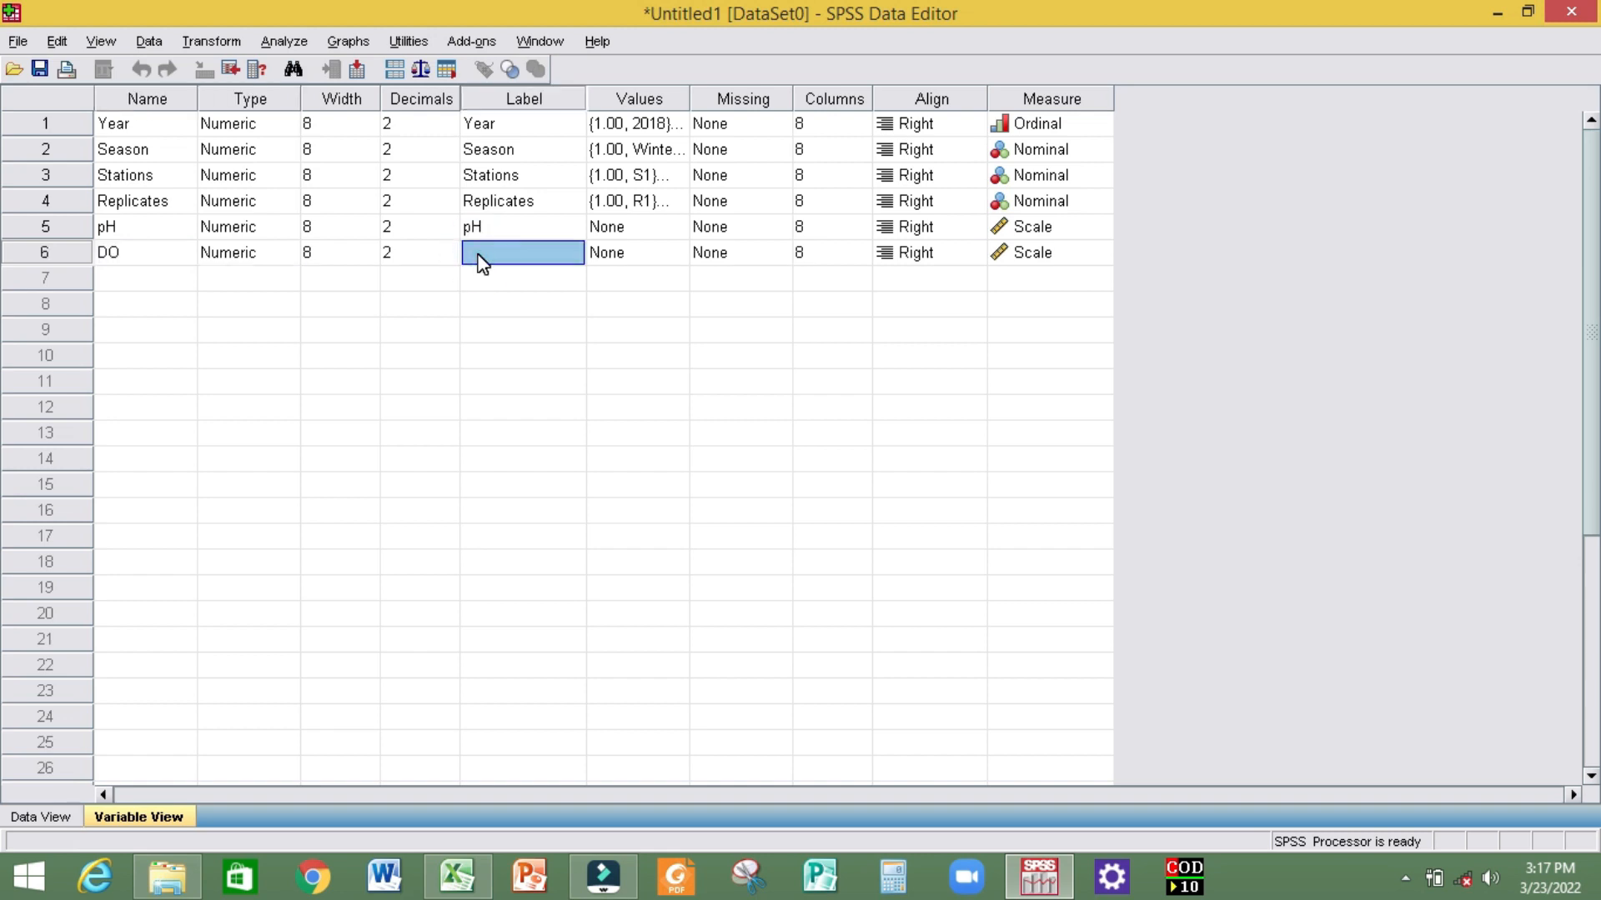
pyautogui.write('d')
pyautogui.press('BackSpace')
pyautogui.write('DISSOLVE')
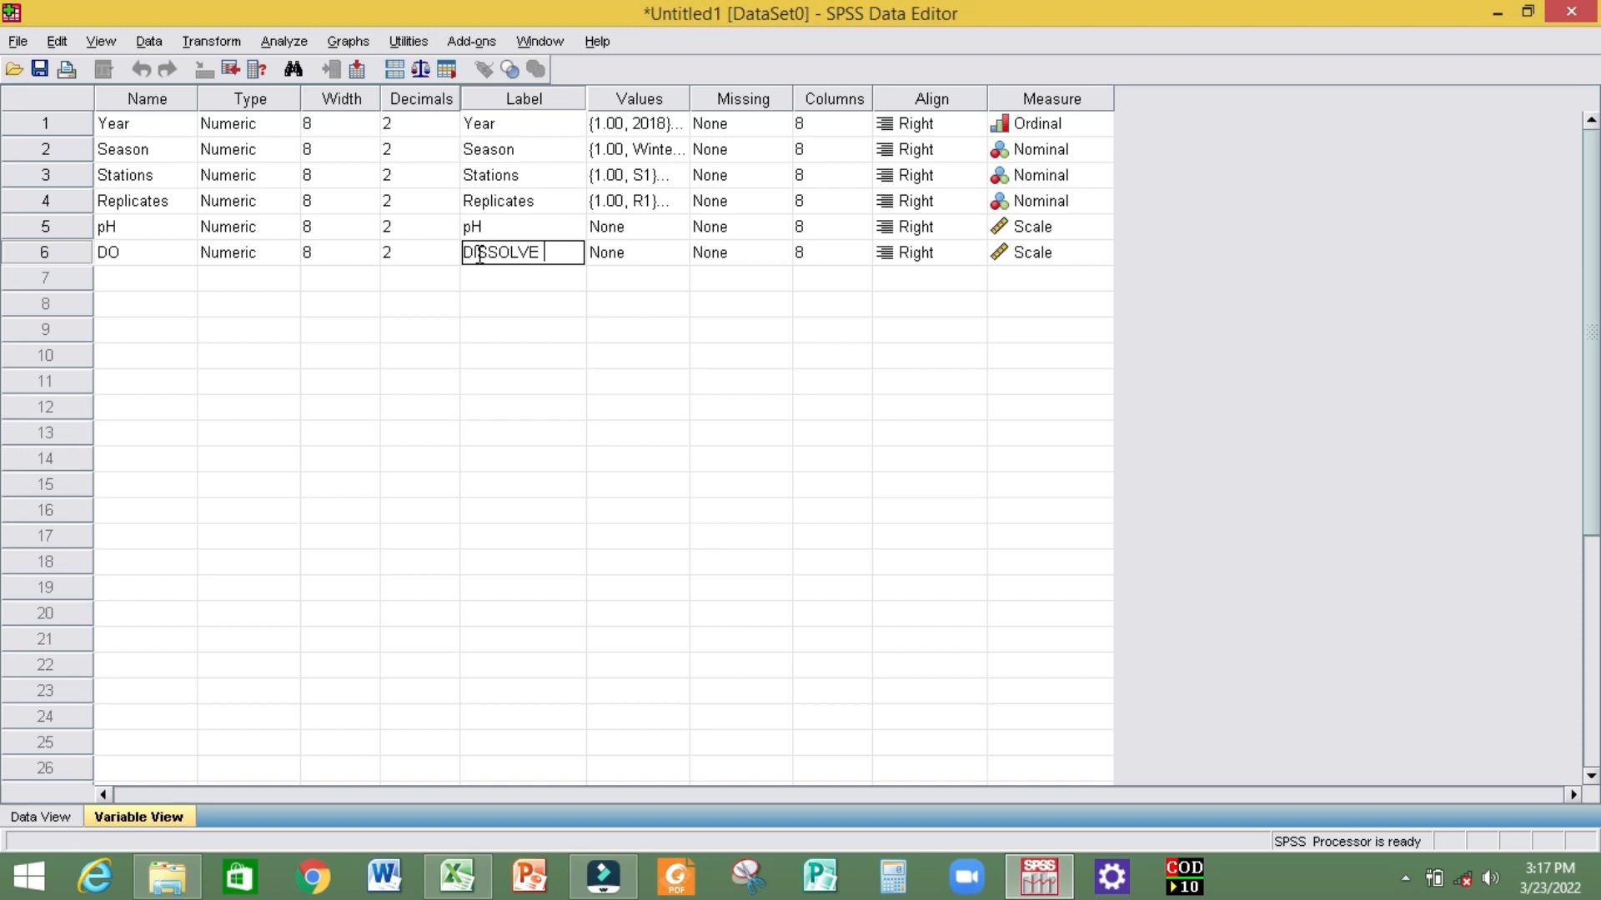
pyautogui.press('BackSpace')
pyautogui.press('BackSpace')
pyautogui.press('BackSpace')
pyautogui.press('BackSpace')
pyautogui.press('BackSpace')
pyautogui.press('BackSpace')
pyautogui.press('BackSpace')
pyautogui.press('BackSpace')
pyautogui.write('Dissolve Oxygen')
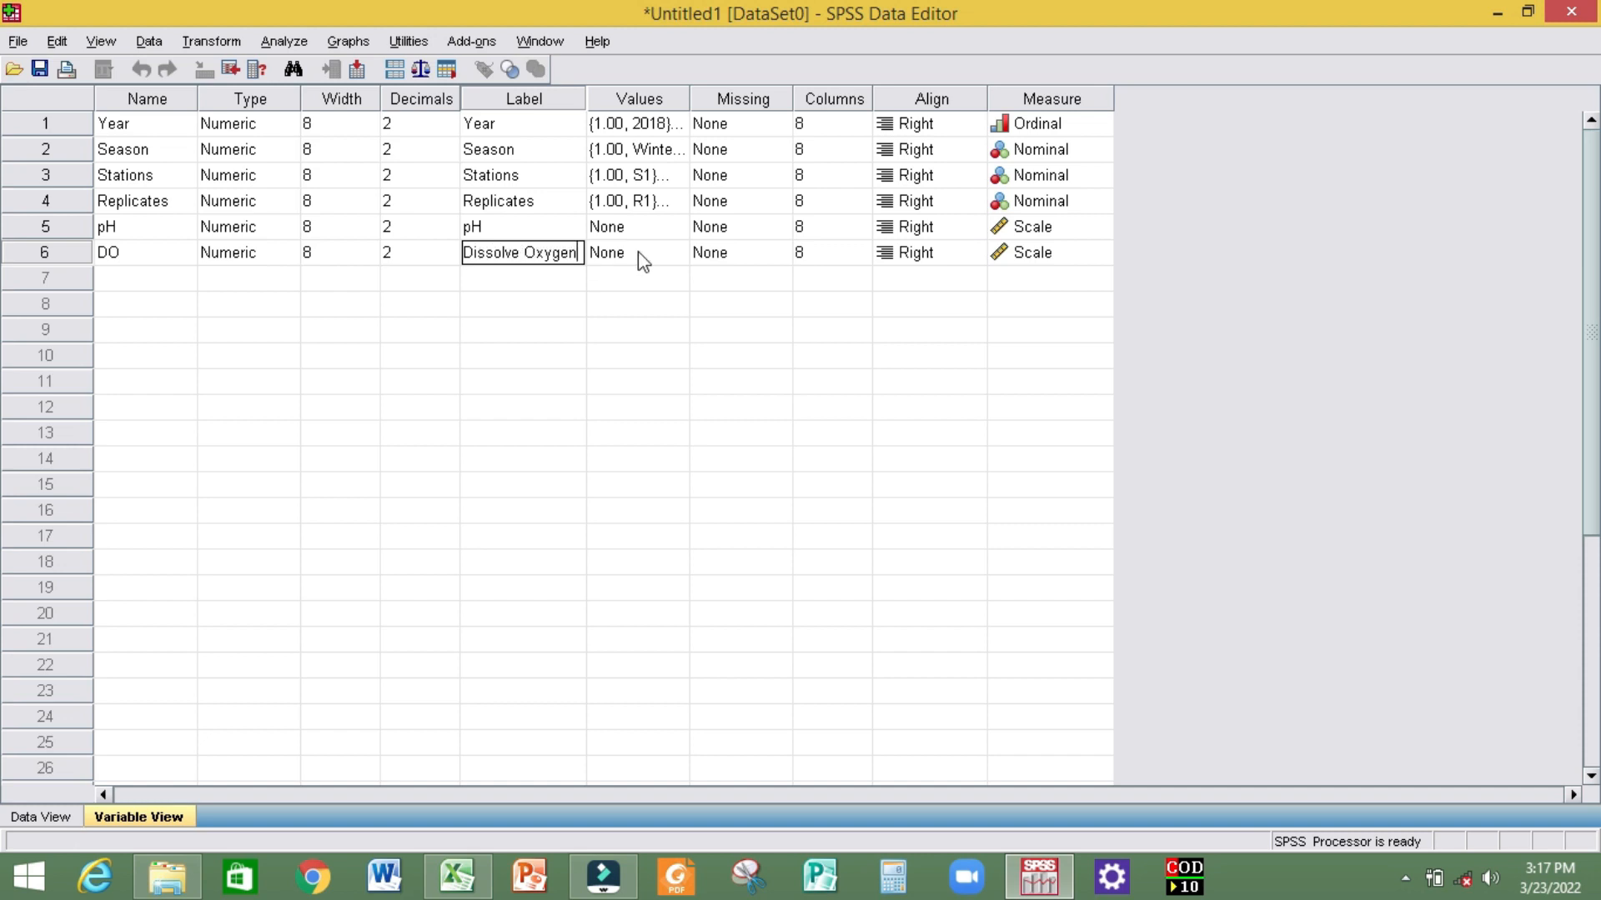
pyautogui.click(644, 253)
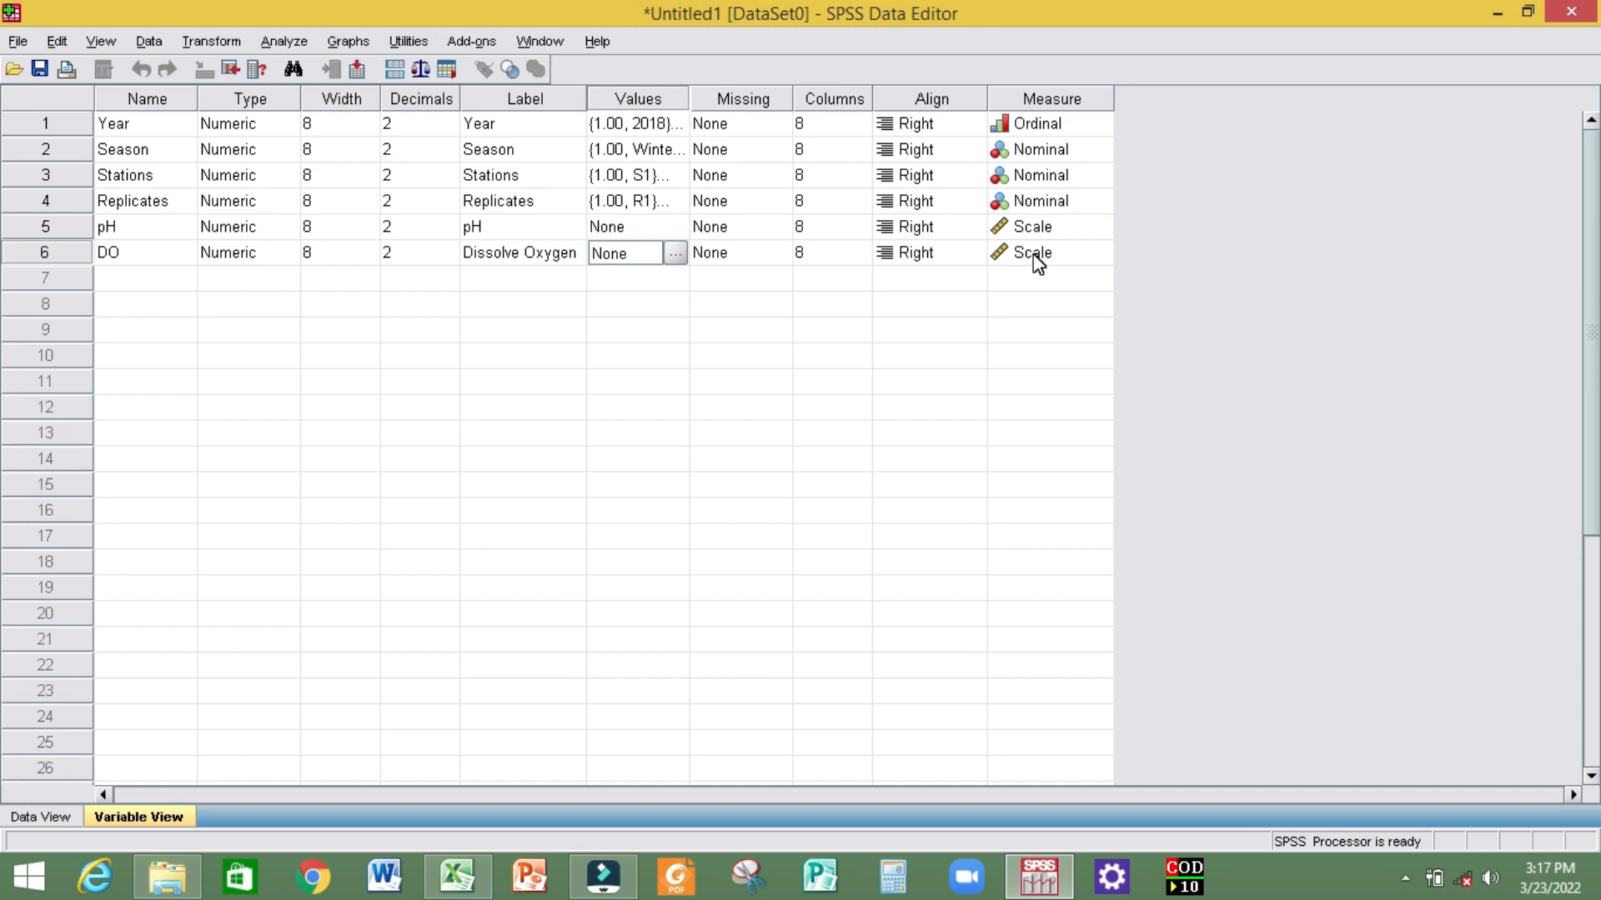
# Define the seventh variable as BOD with the default numeric type and the label BOD.
pyautogui.click(121, 280)
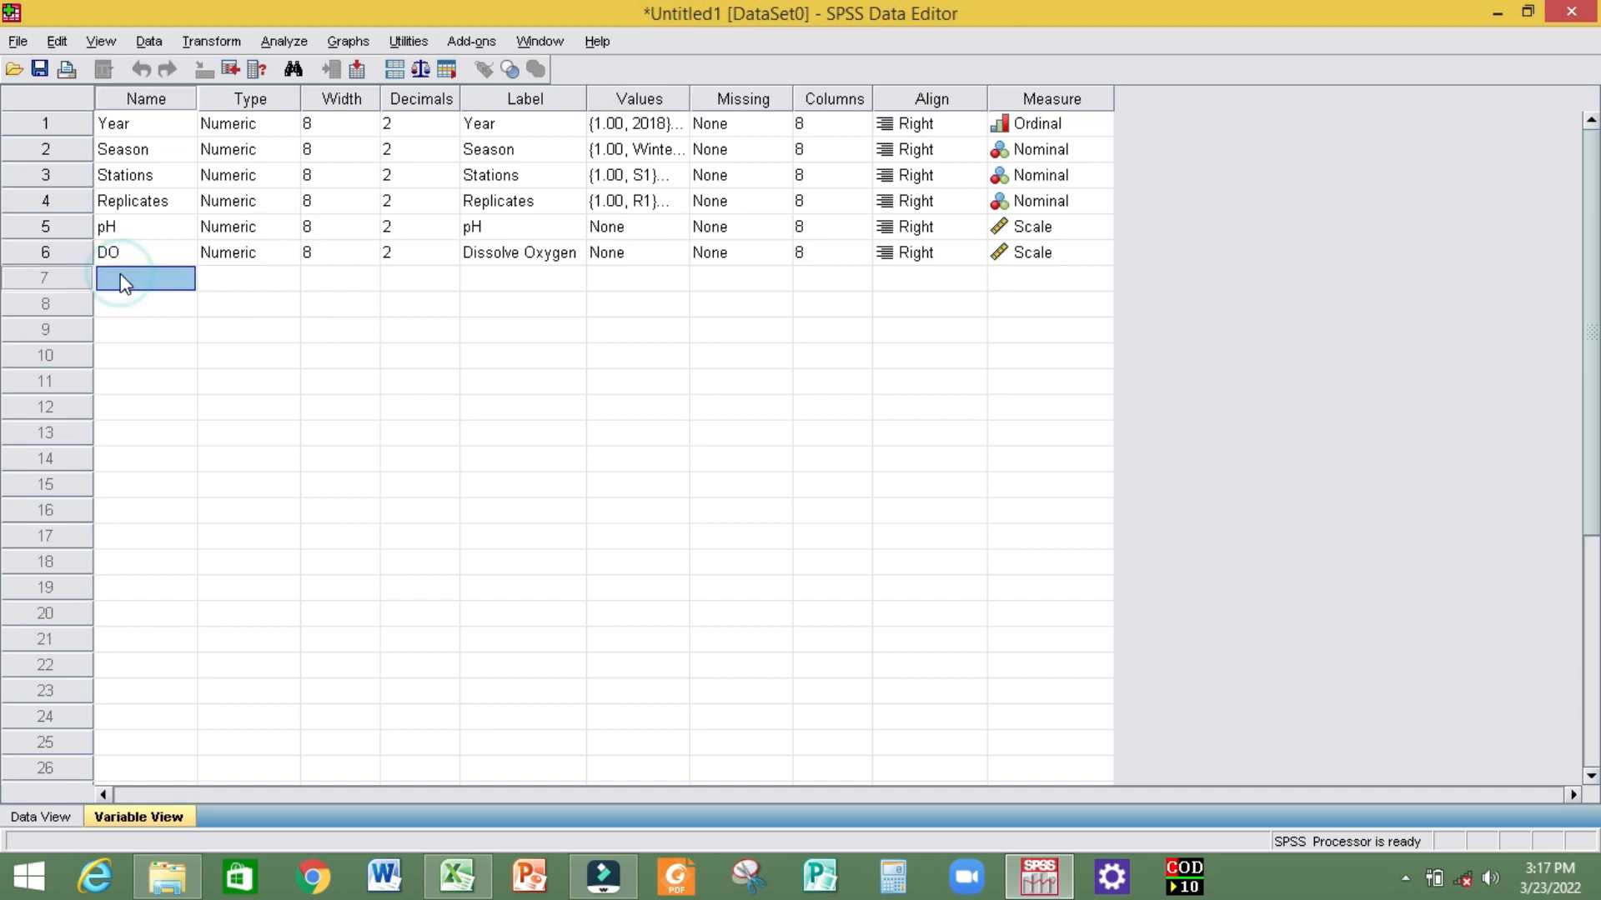
pyautogui.write('BOD')
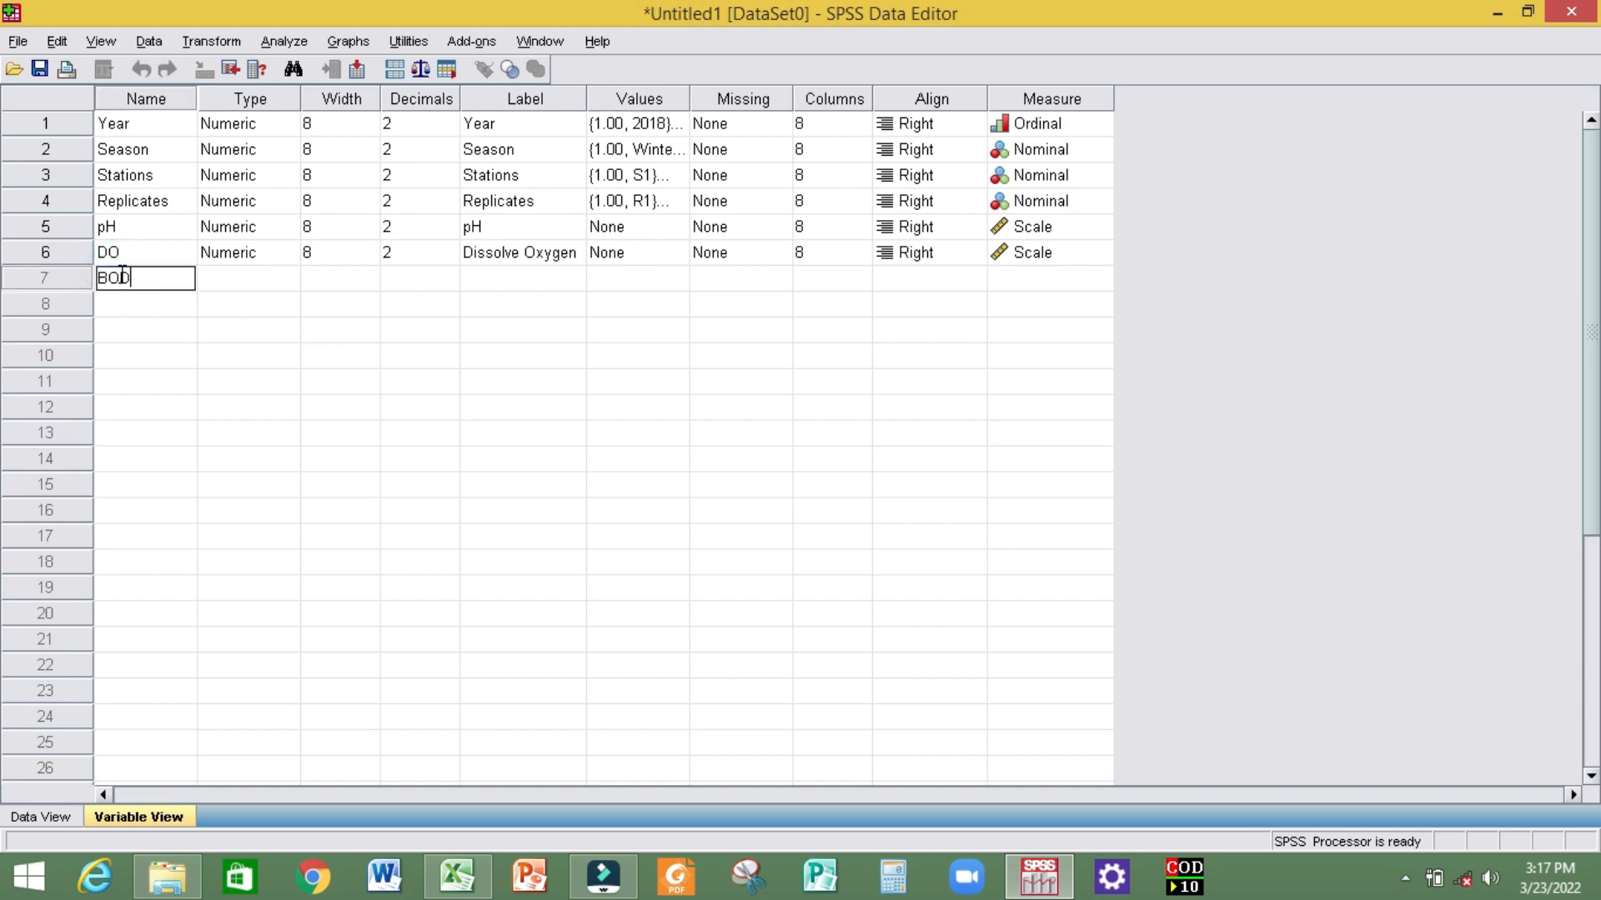
pyautogui.click(248, 274)
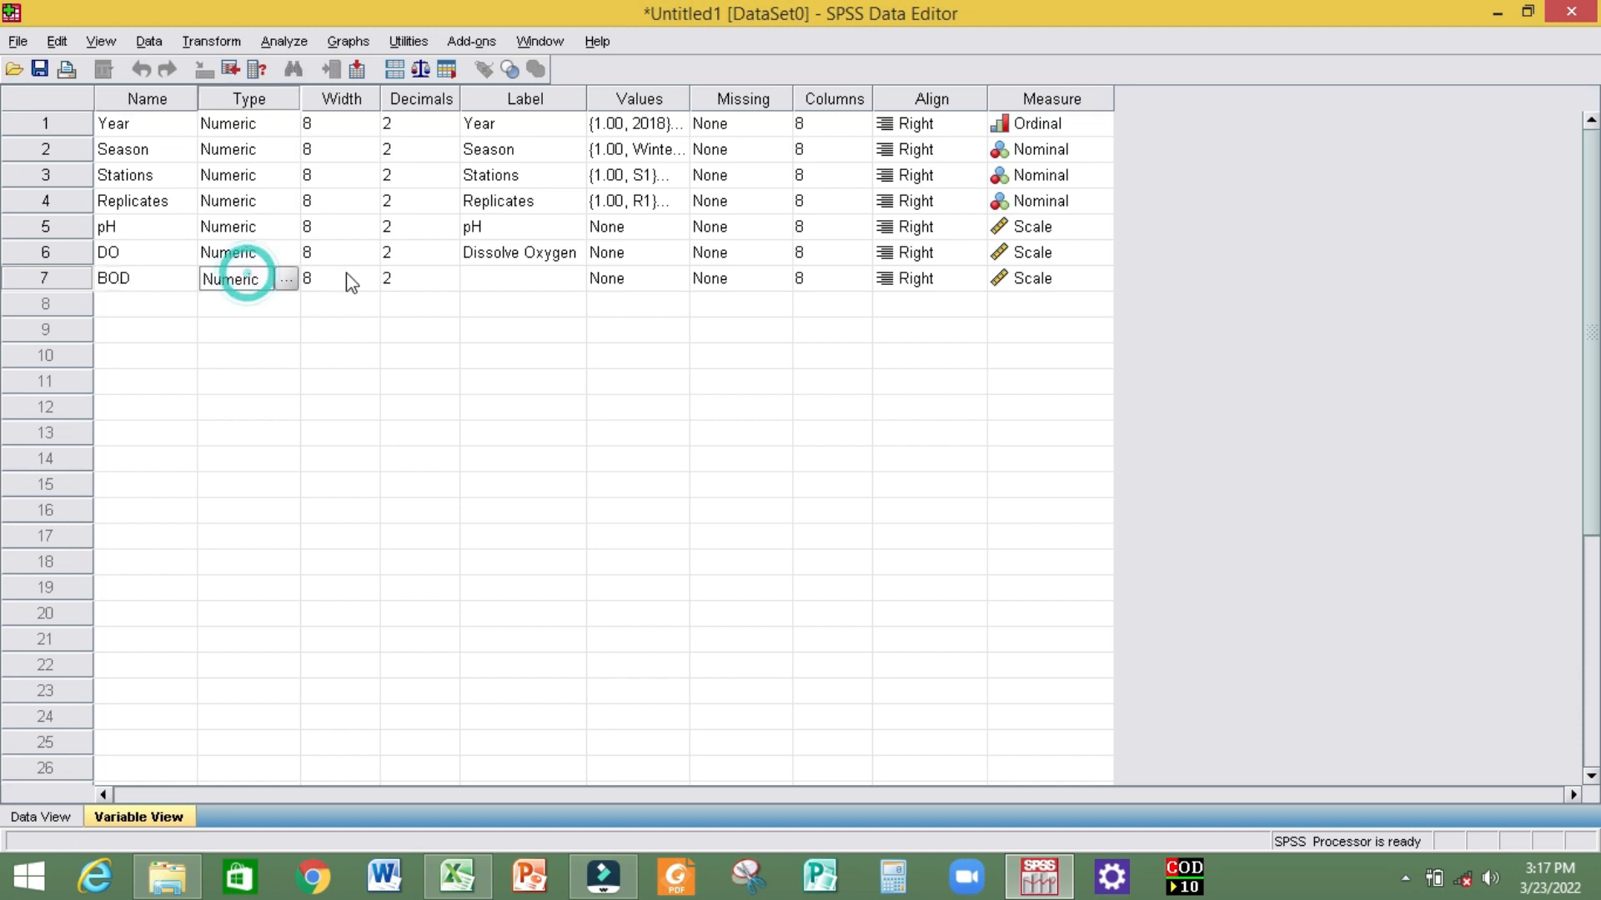
pyautogui.click(470, 272)
pyautogui.write('B')
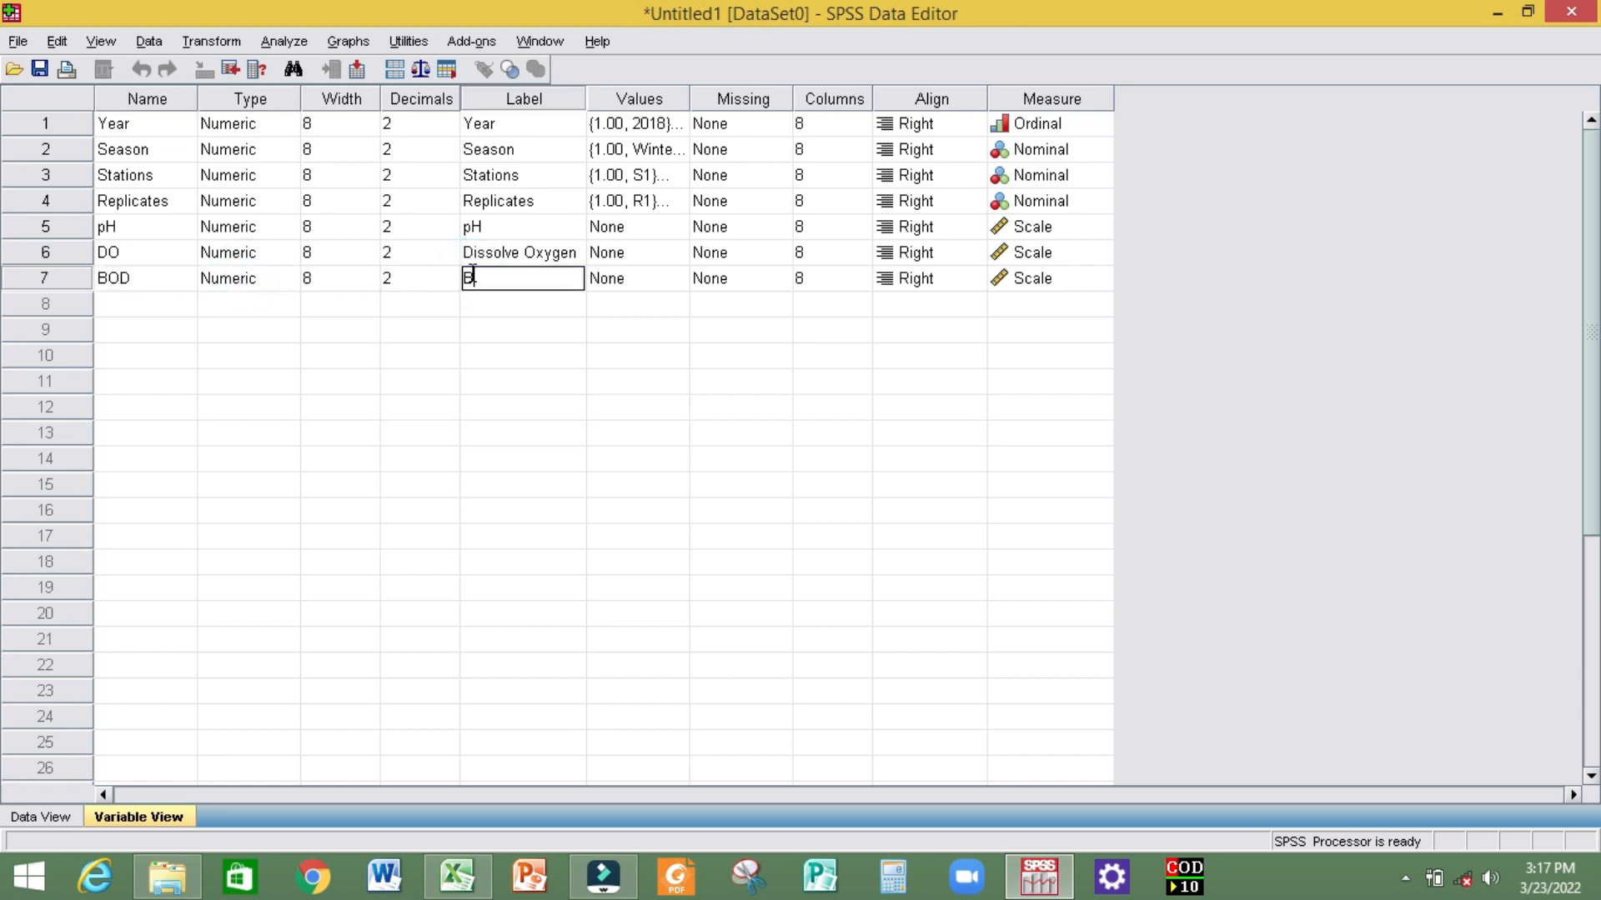
pyautogui.write('OD')
# Define the eighth variable as TH with the default numeric type and the label Total Hardness.
pyautogui.click(118, 308)
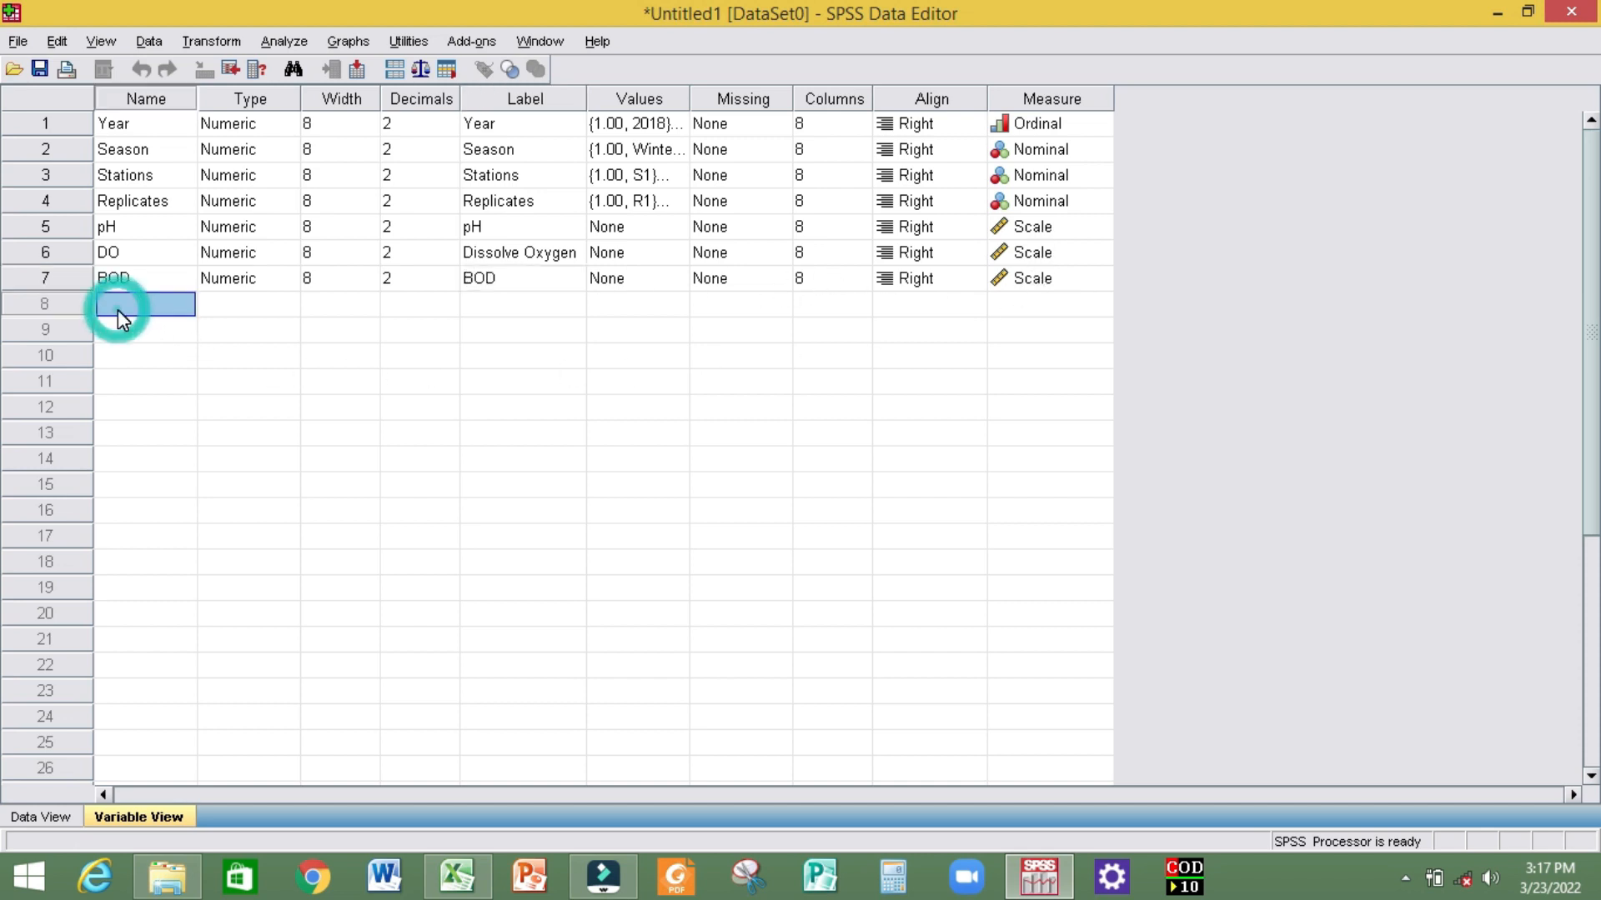
pyautogui.write('T')
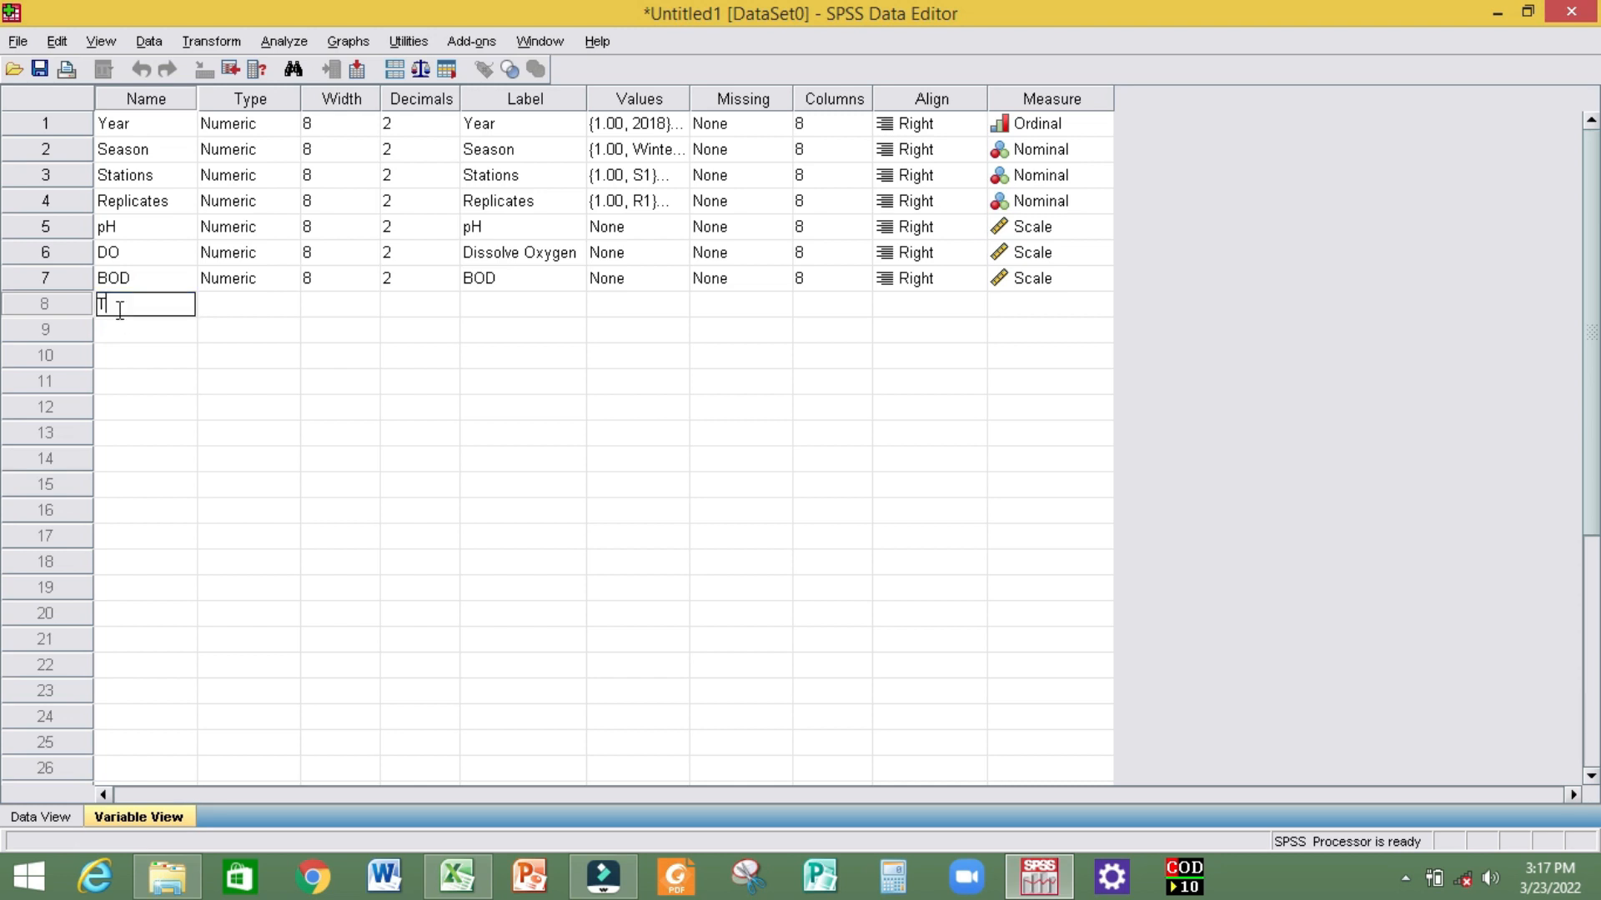
pyautogui.write('H')
pyautogui.click(218, 308)
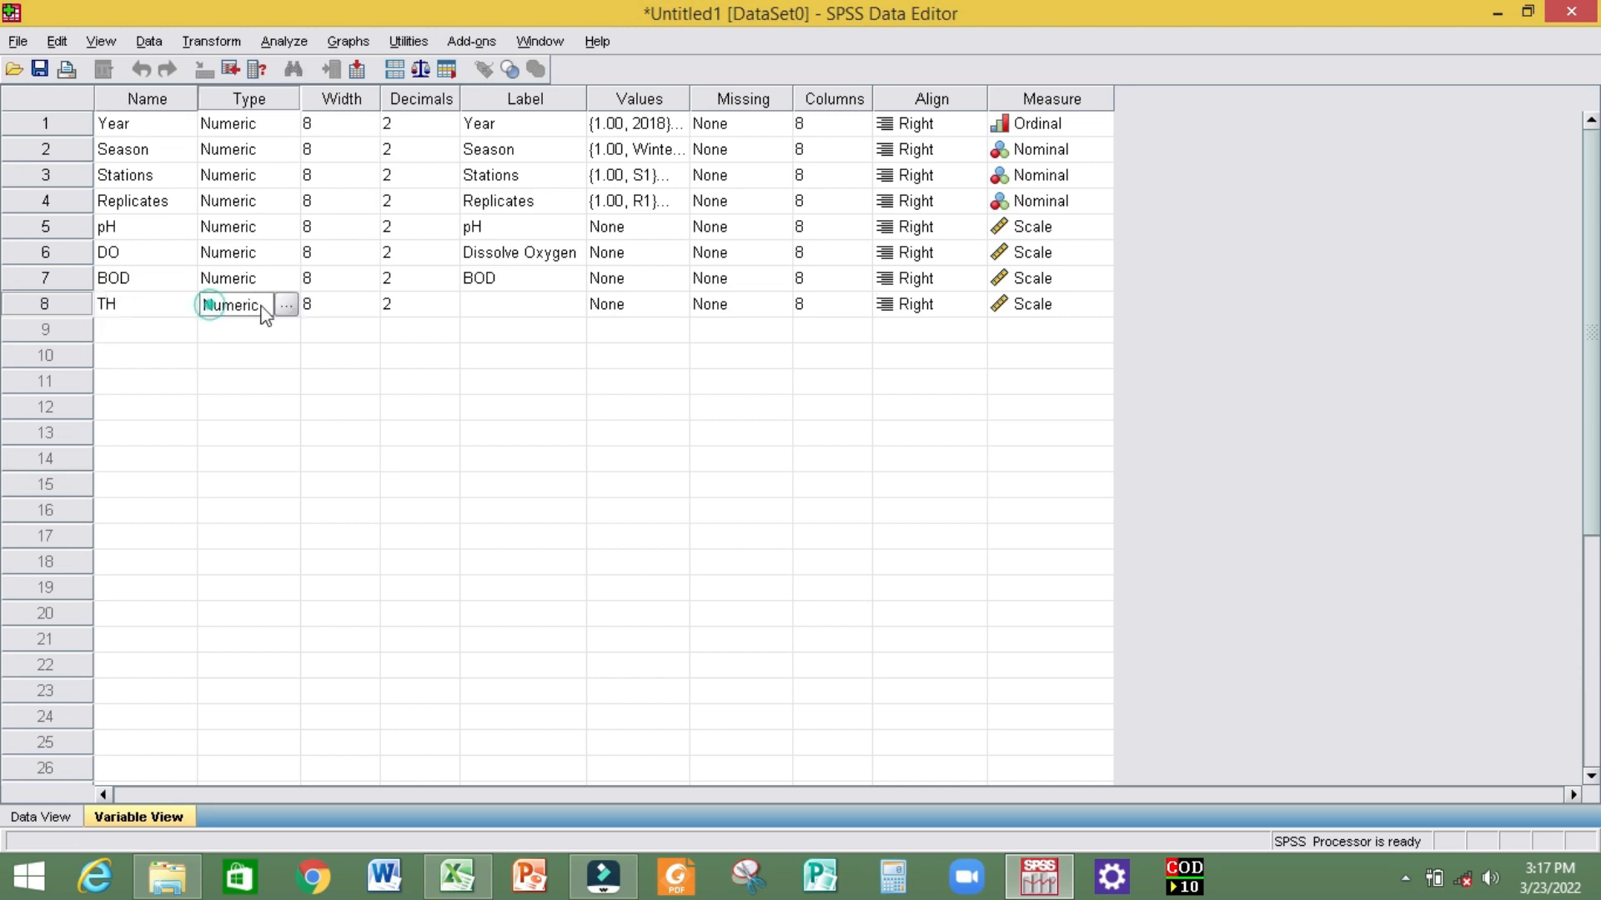
pyautogui.click(502, 308)
pyautogui.write('Total Hardness')
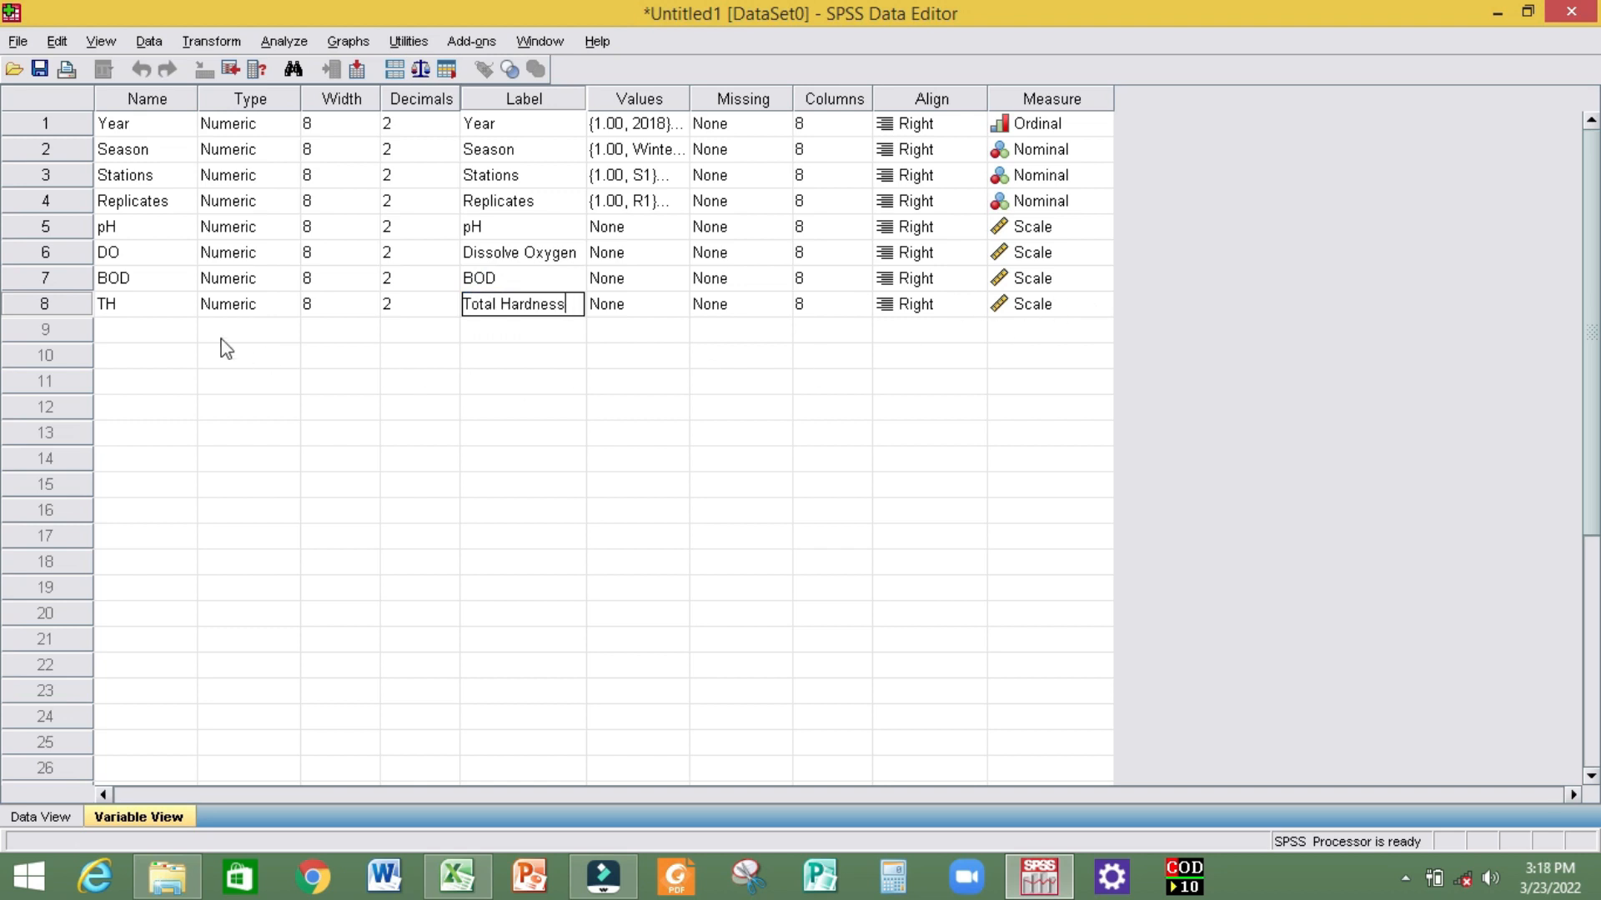
# Define the ninth variable as Ca with the label Calciun.
pyautogui.click(147, 331)
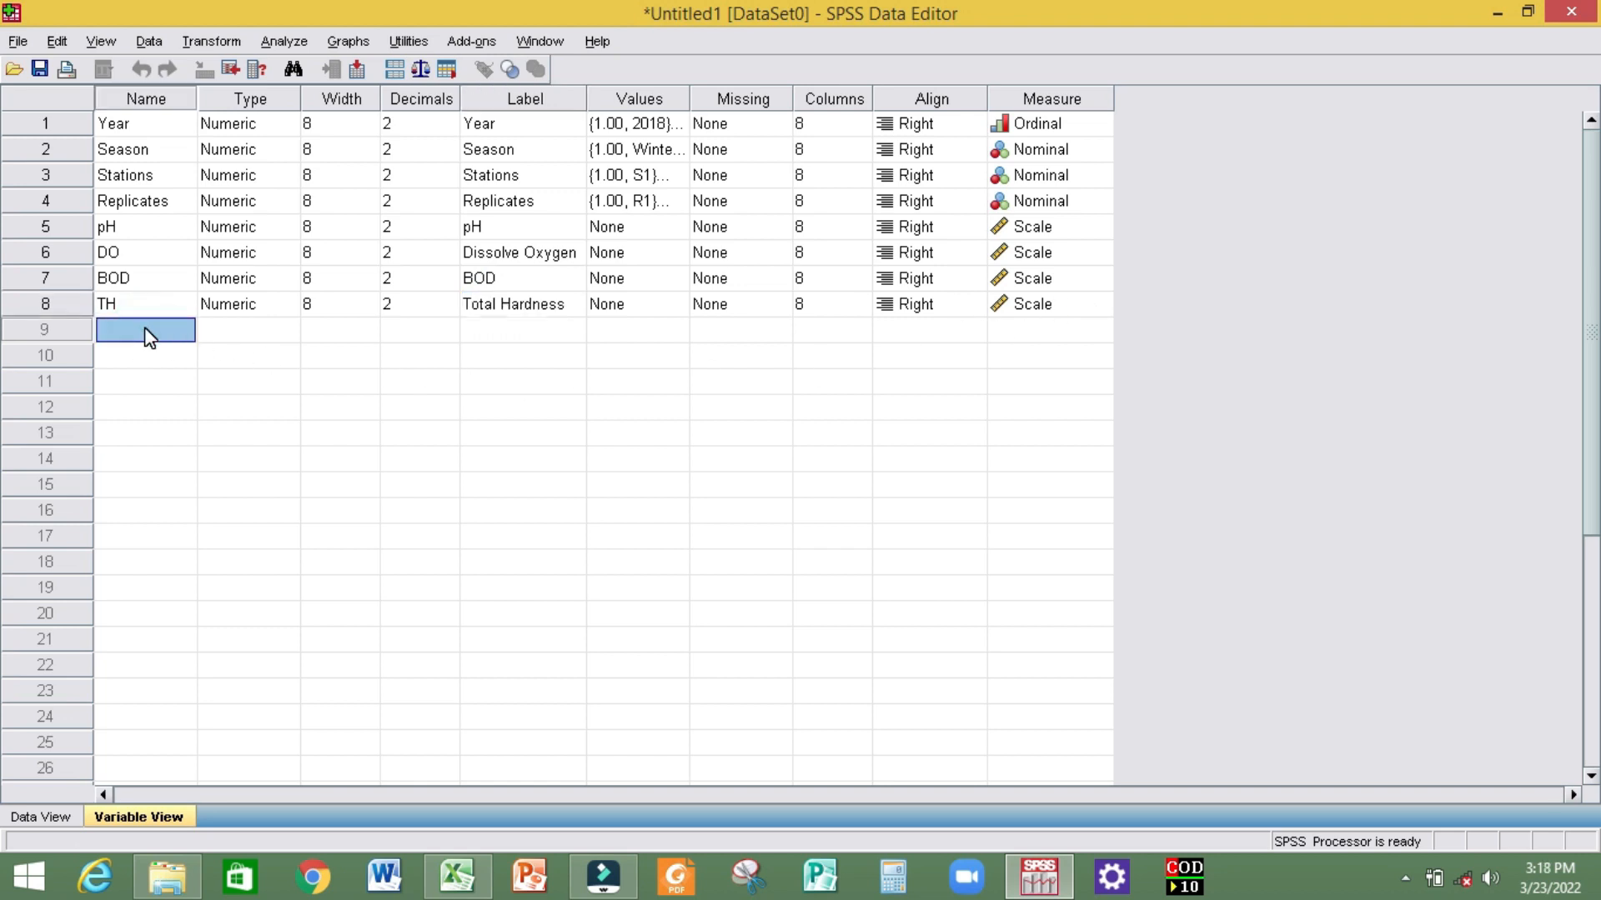
pyautogui.write('Ca')
pyautogui.click(403, 331)
pyautogui.click(513, 325)
pyautogui.write('Calciun')
# Define the tenth variable as Mg with the label Magnesium and name the eleventh variable EC.
pyautogui.click(111, 359)
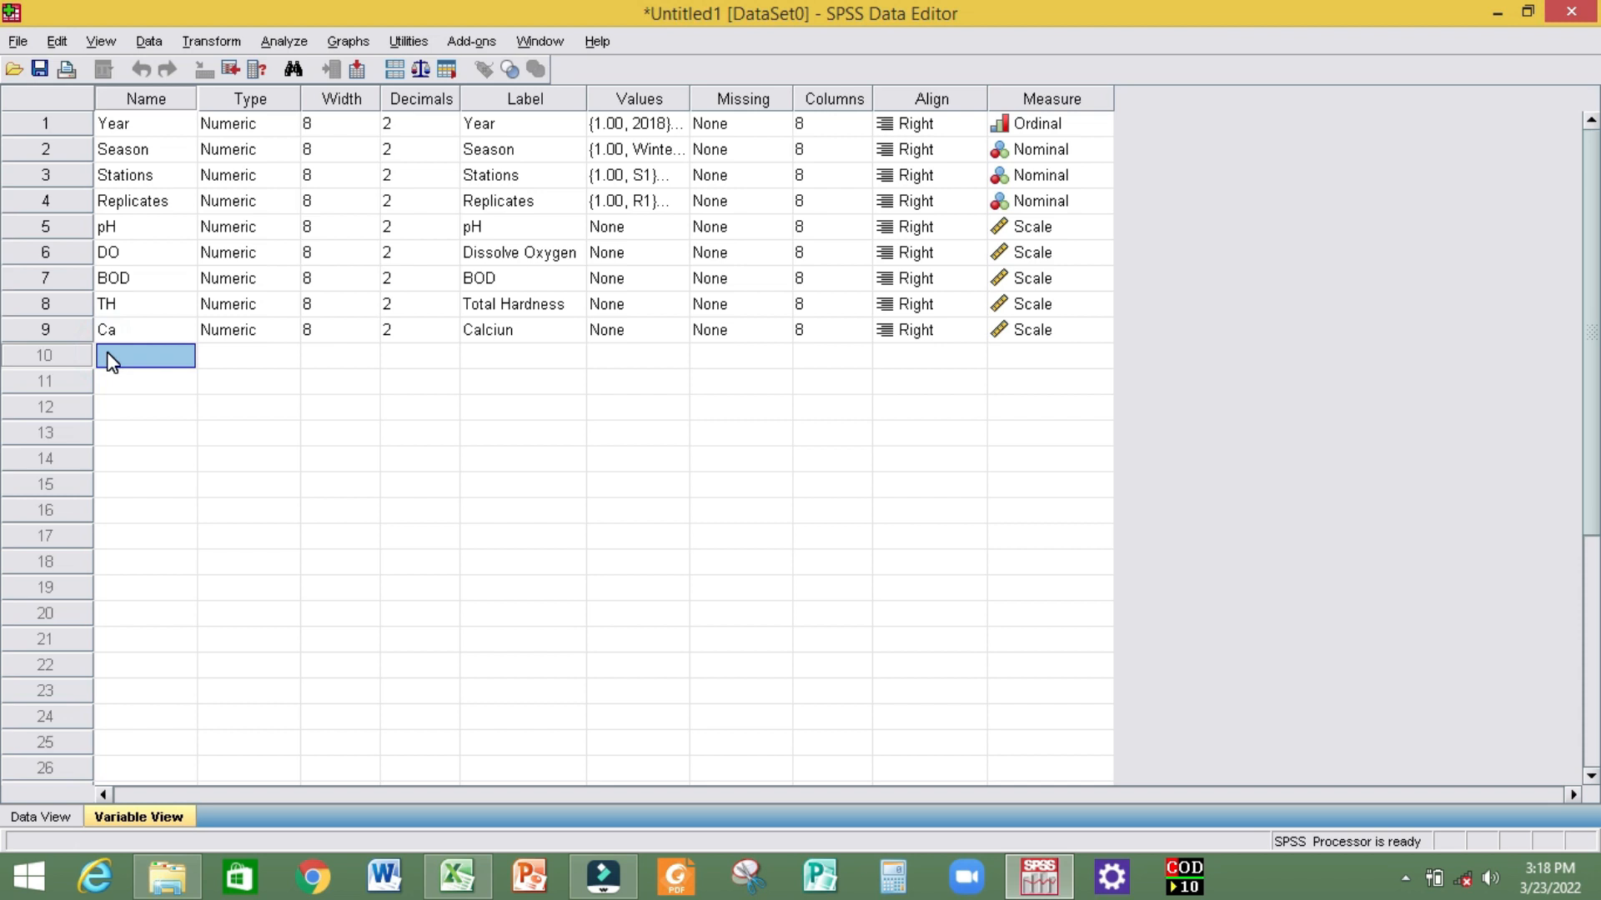
pyautogui.write('Ma')
pyautogui.press('BackSpace')
pyautogui.write('g')
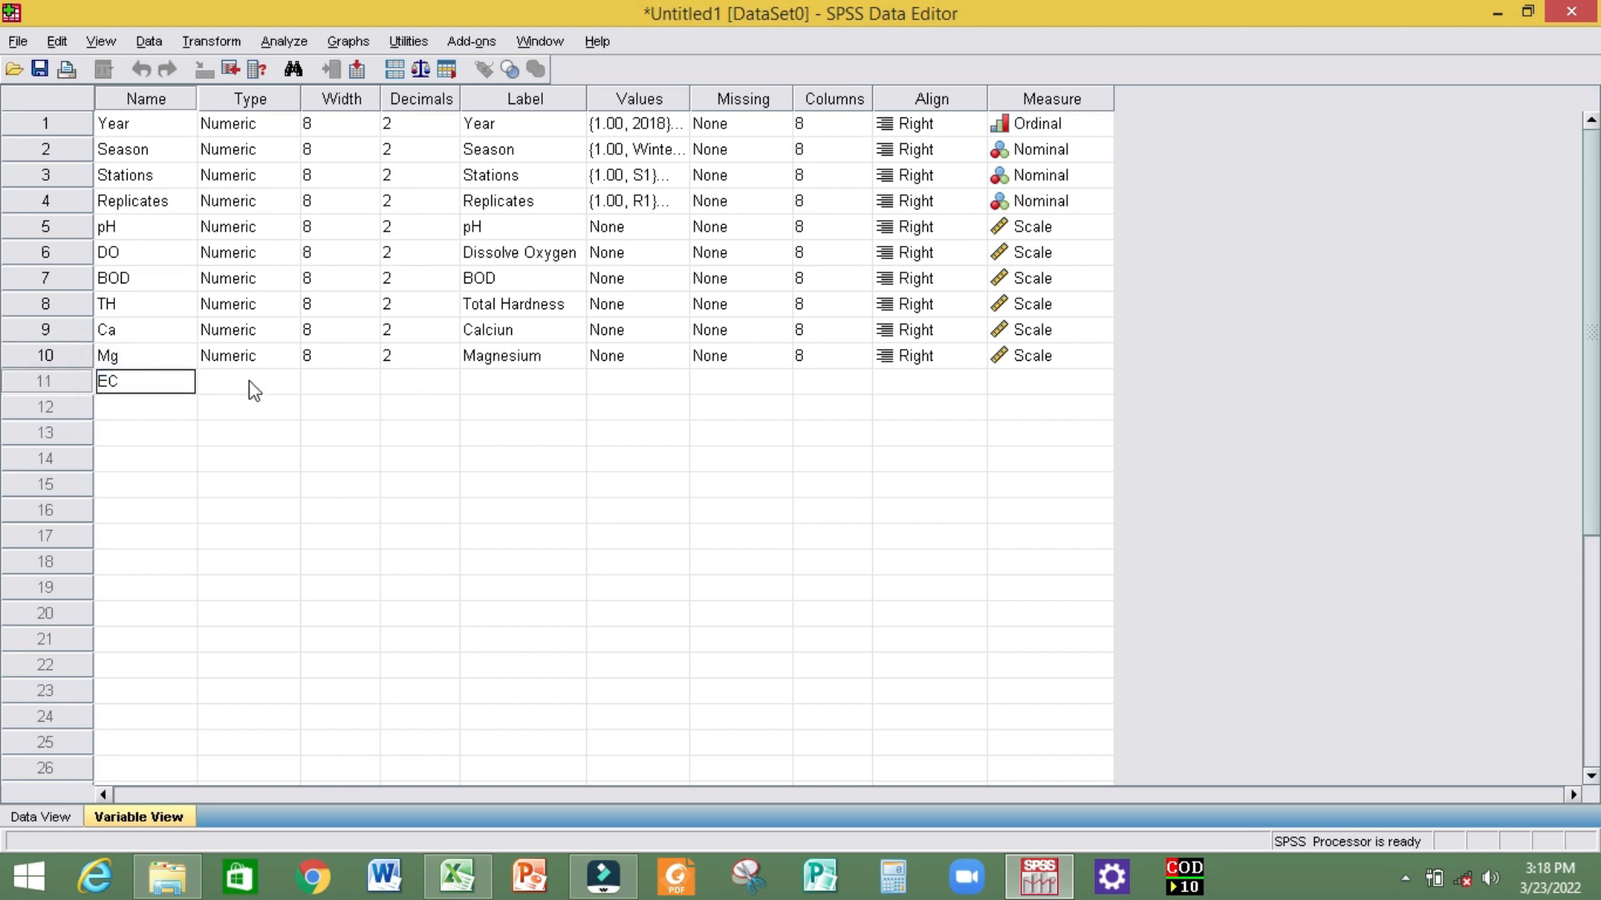
# Keep the numeric type for the EC variable and set its label to Conductivity.
pyautogui.click(243, 381)
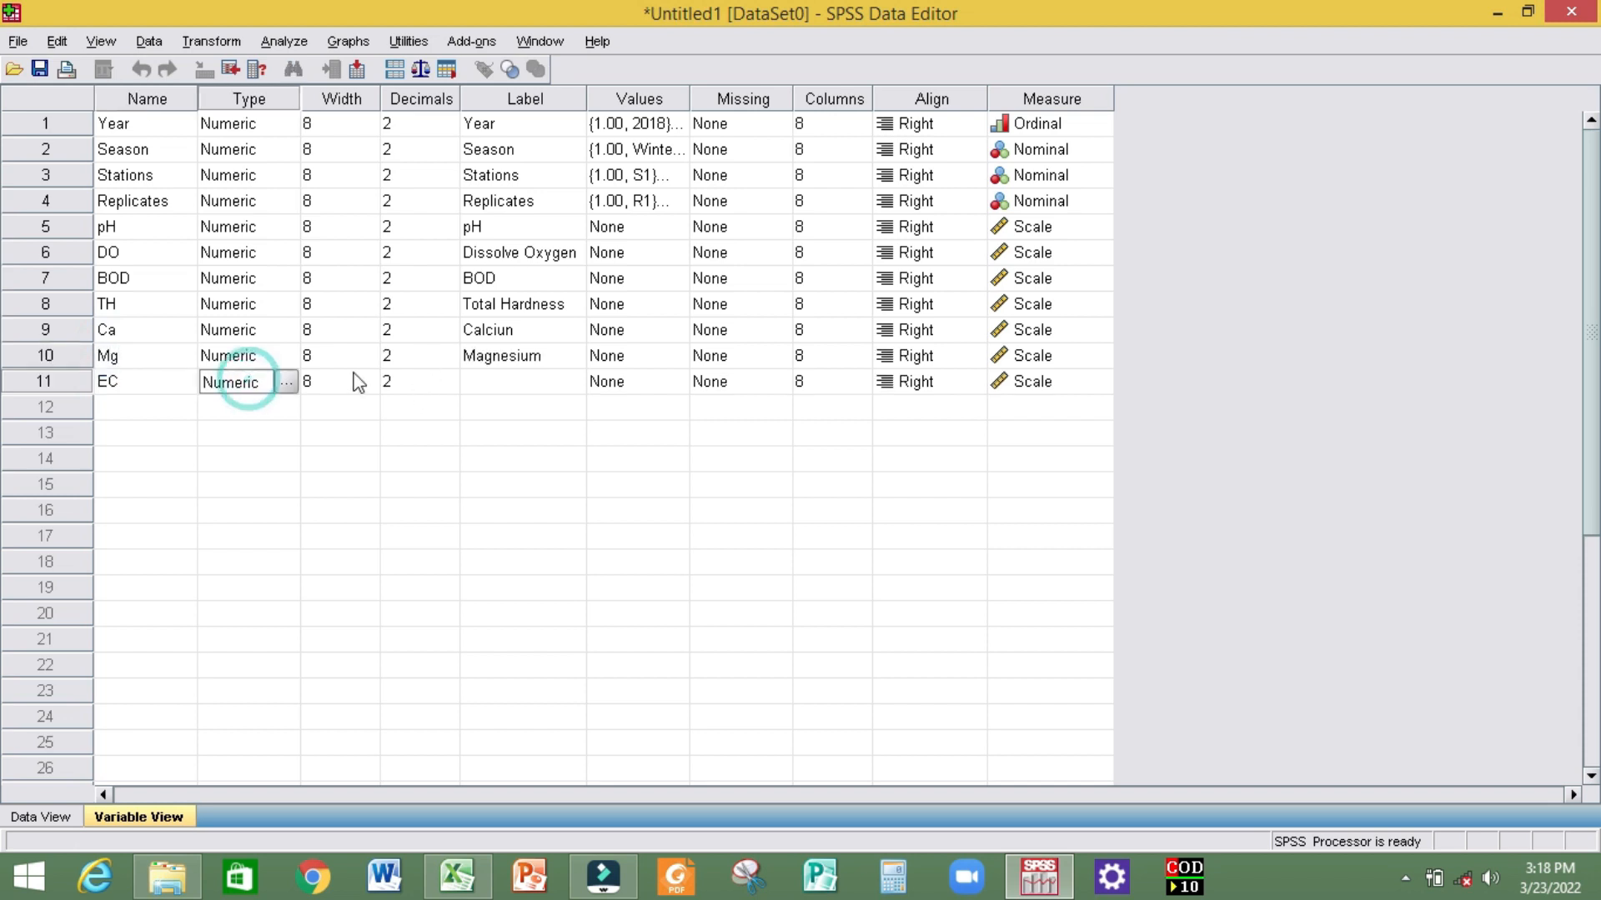
pyautogui.click(482, 379)
pyautogui.write('Conductivity')
# Define the twelfth variable as TDS with the label TDS.
pyautogui.click(189, 407)
pyautogui.write('T')
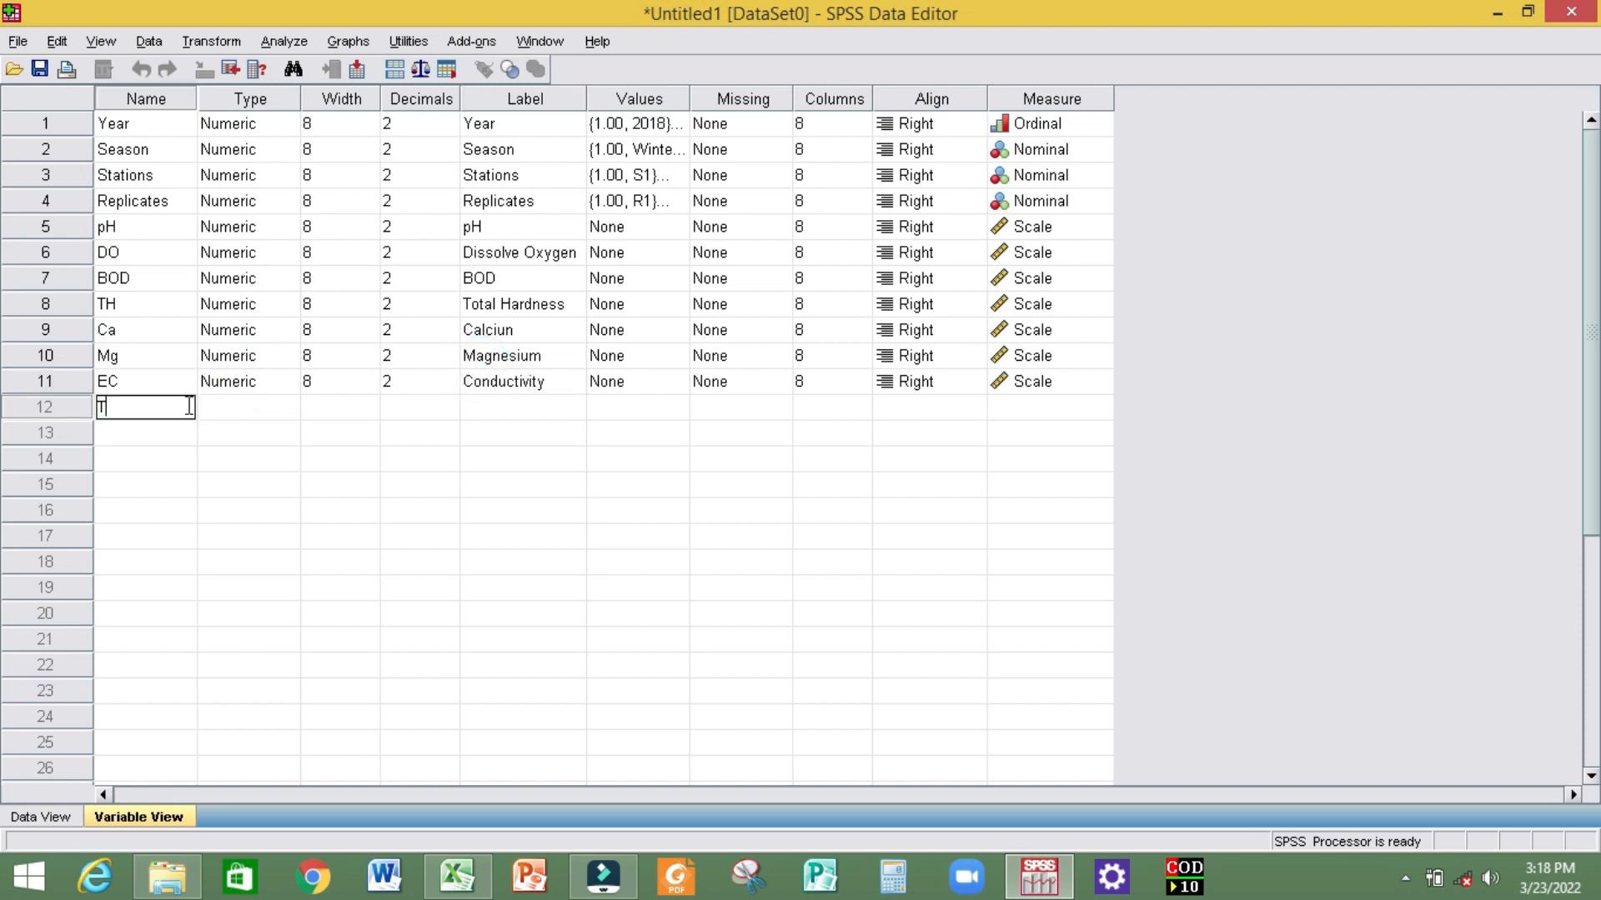
pyautogui.write('DS')
pyautogui.click(508, 407)
pyautogui.write('TDS')
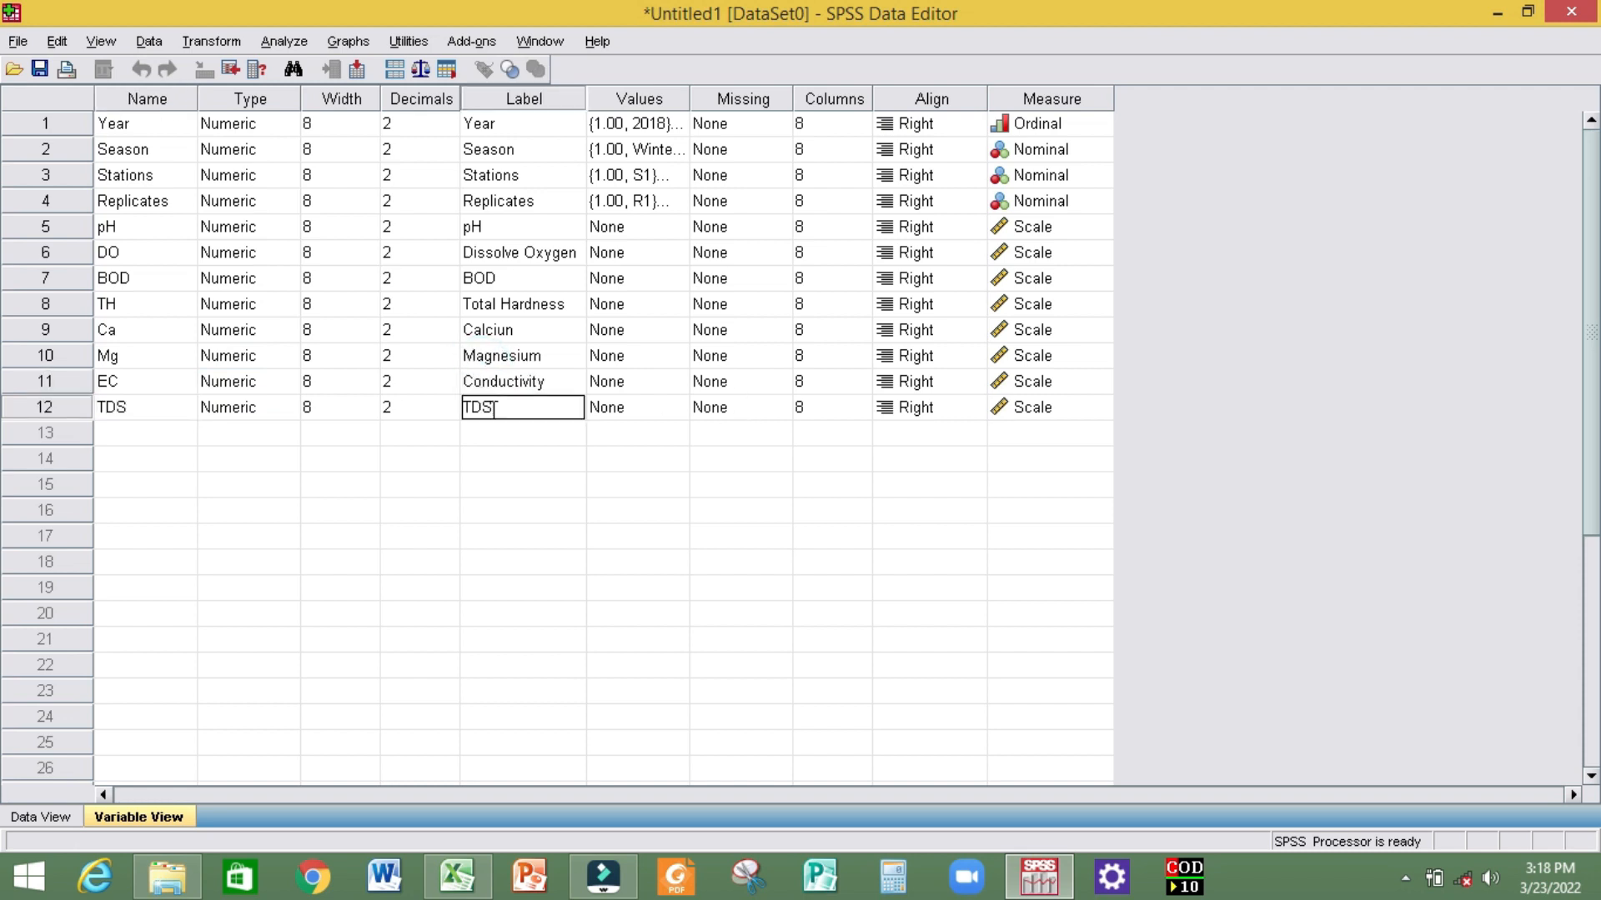
# Add a thirteenth variable named Turbidity with the default numeric settings.
pyautogui.click(111, 423)
pyautogui.write('Turbidity')
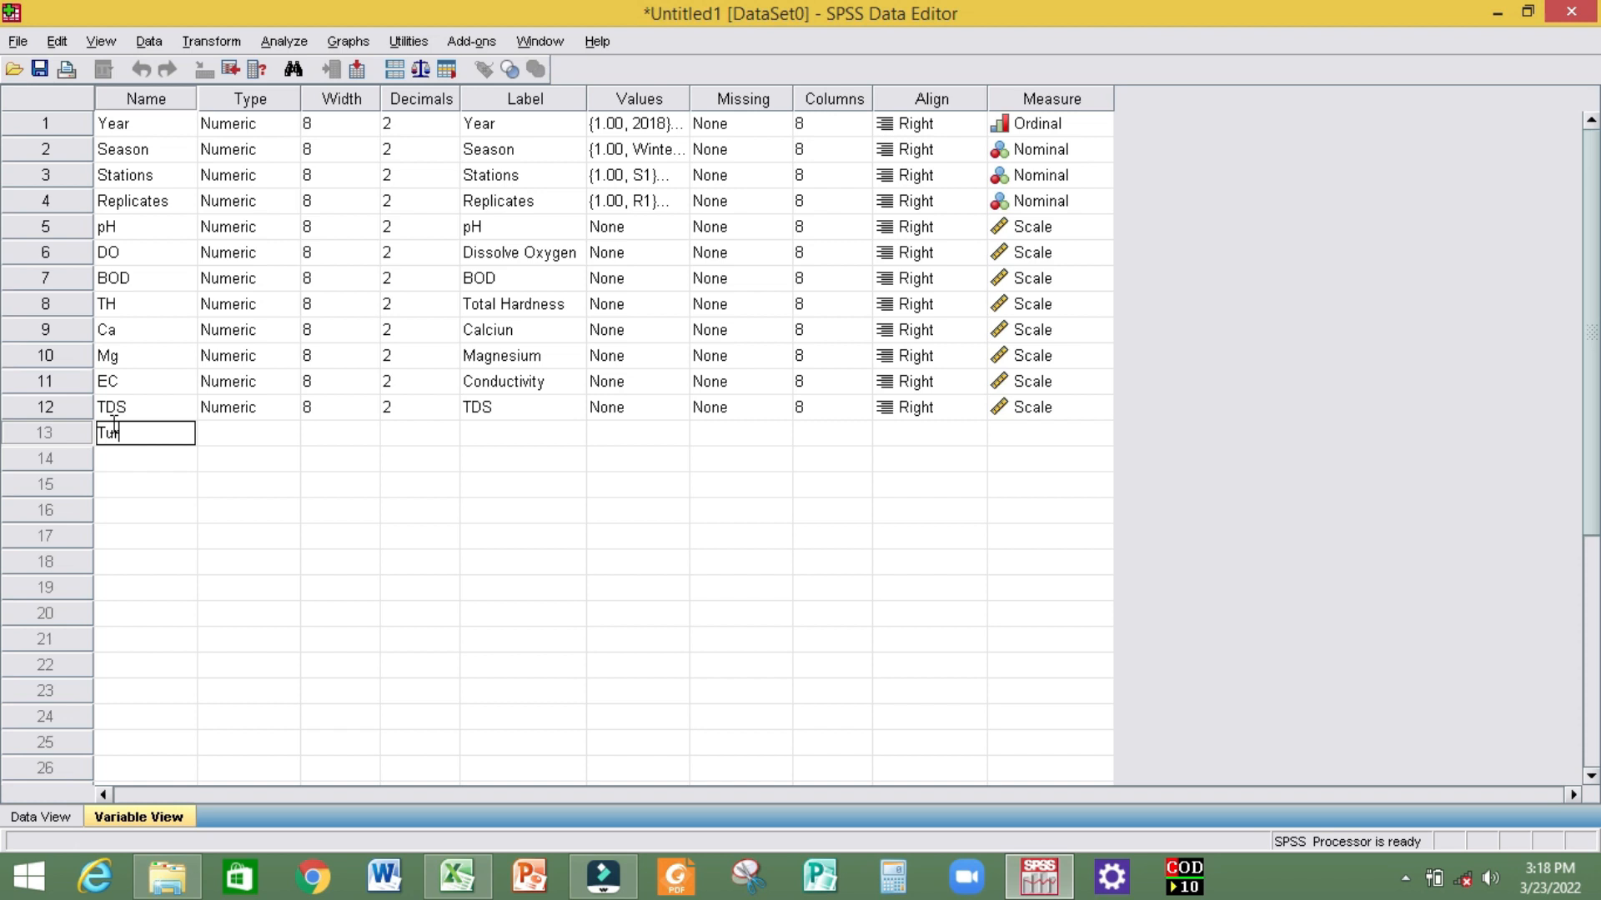
pyautogui.press('Return')
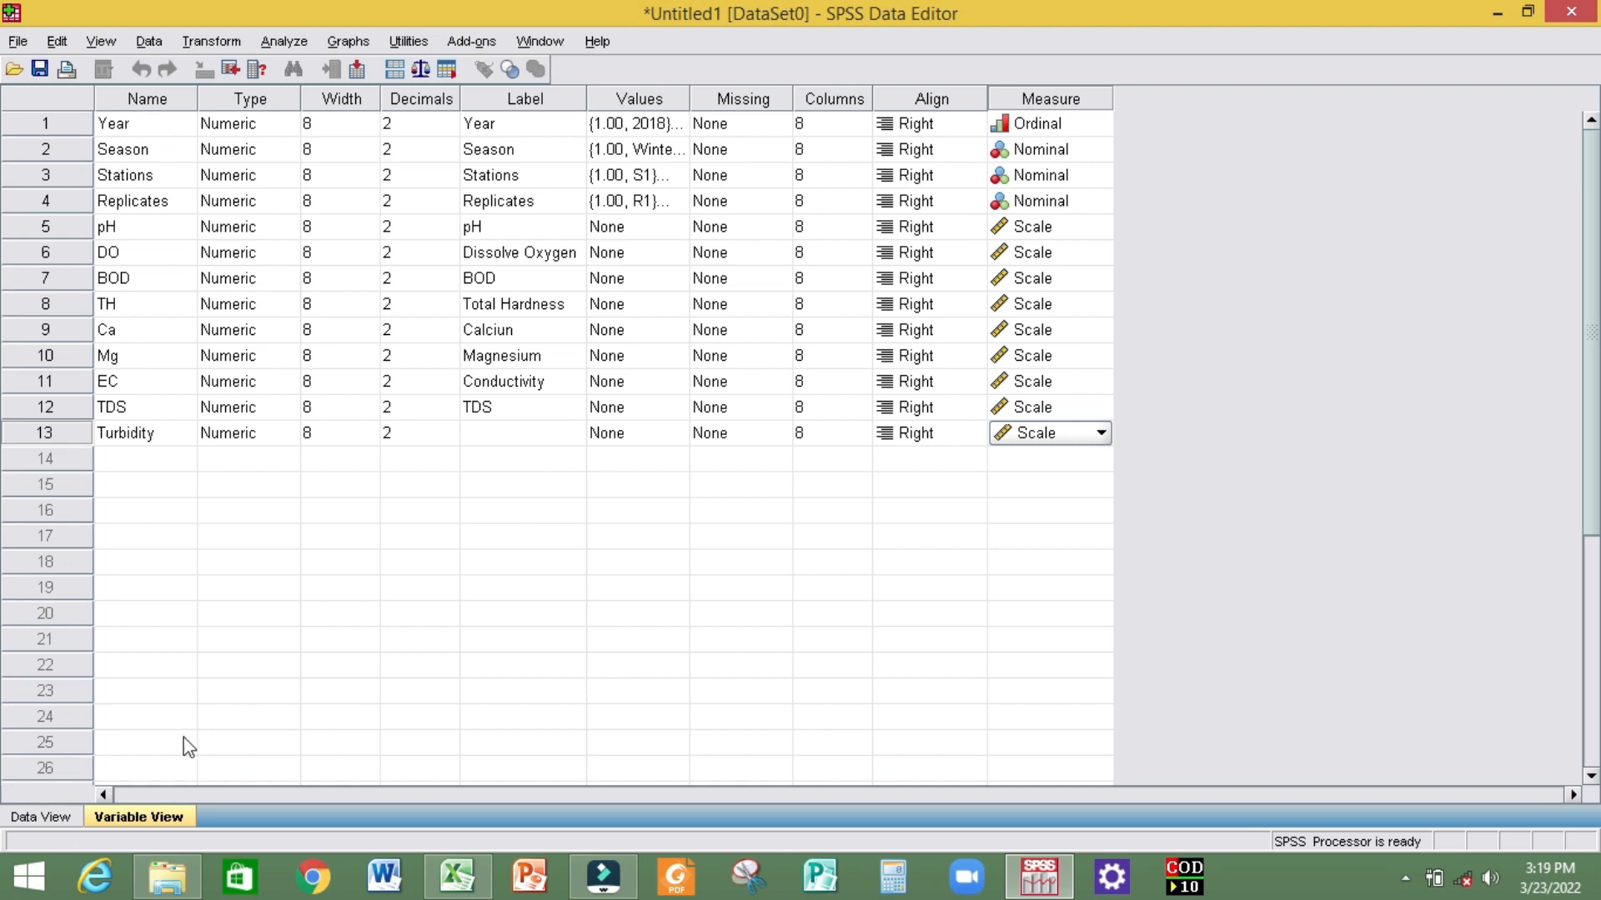
# Check how the defined variables appear as columns in the data sheet and return to the variable definitions.
pyautogui.click(41, 817)
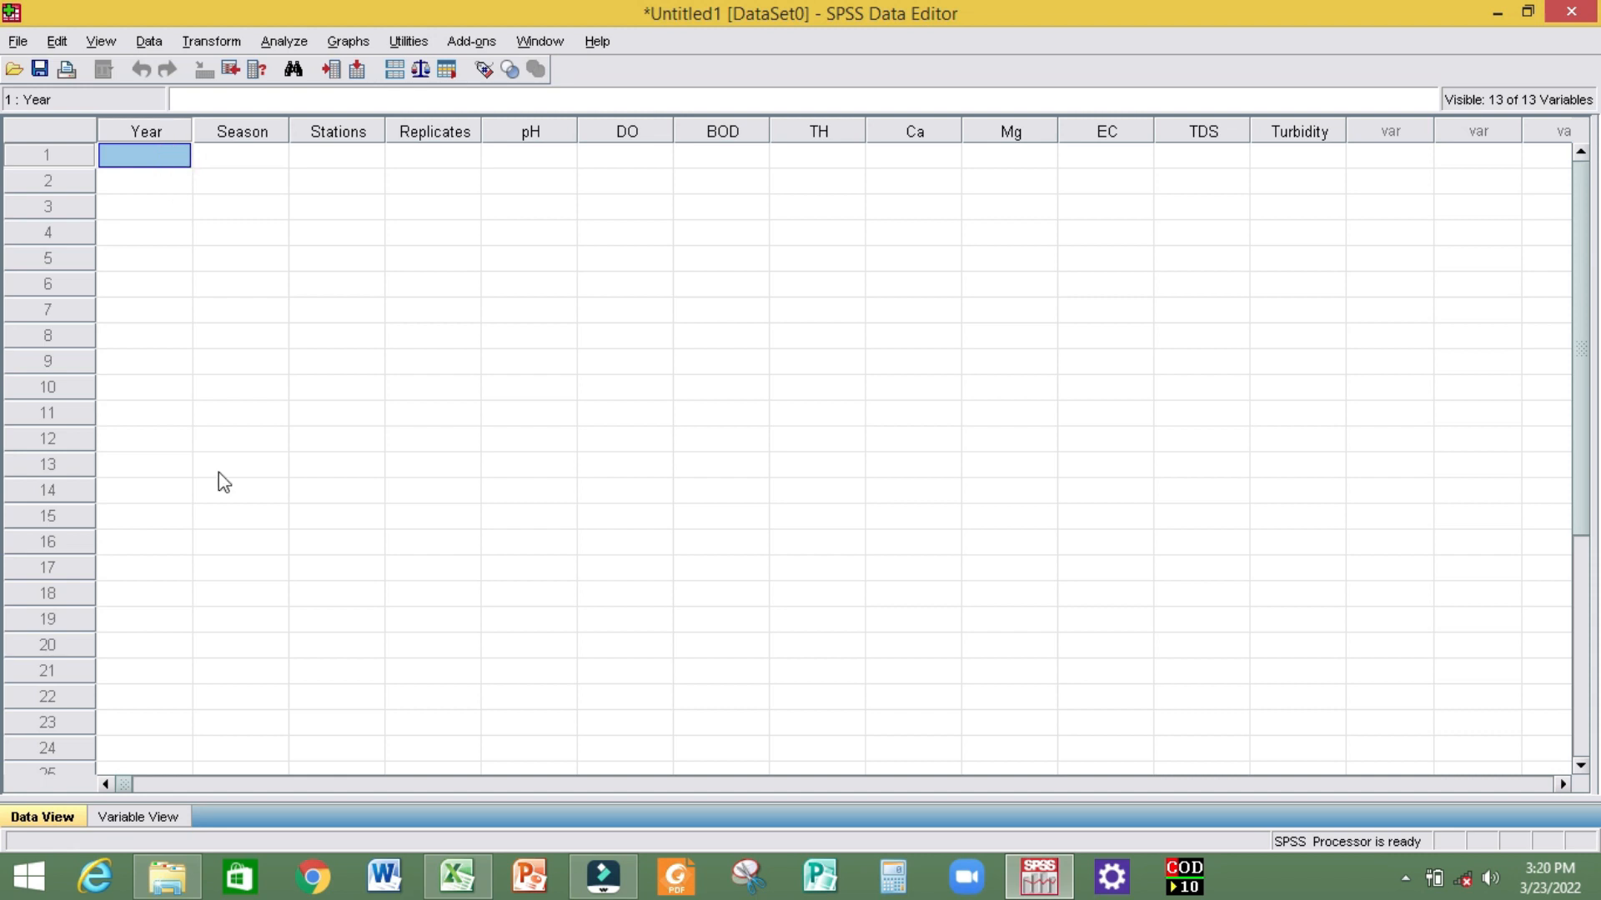
pyautogui.click(122, 819)
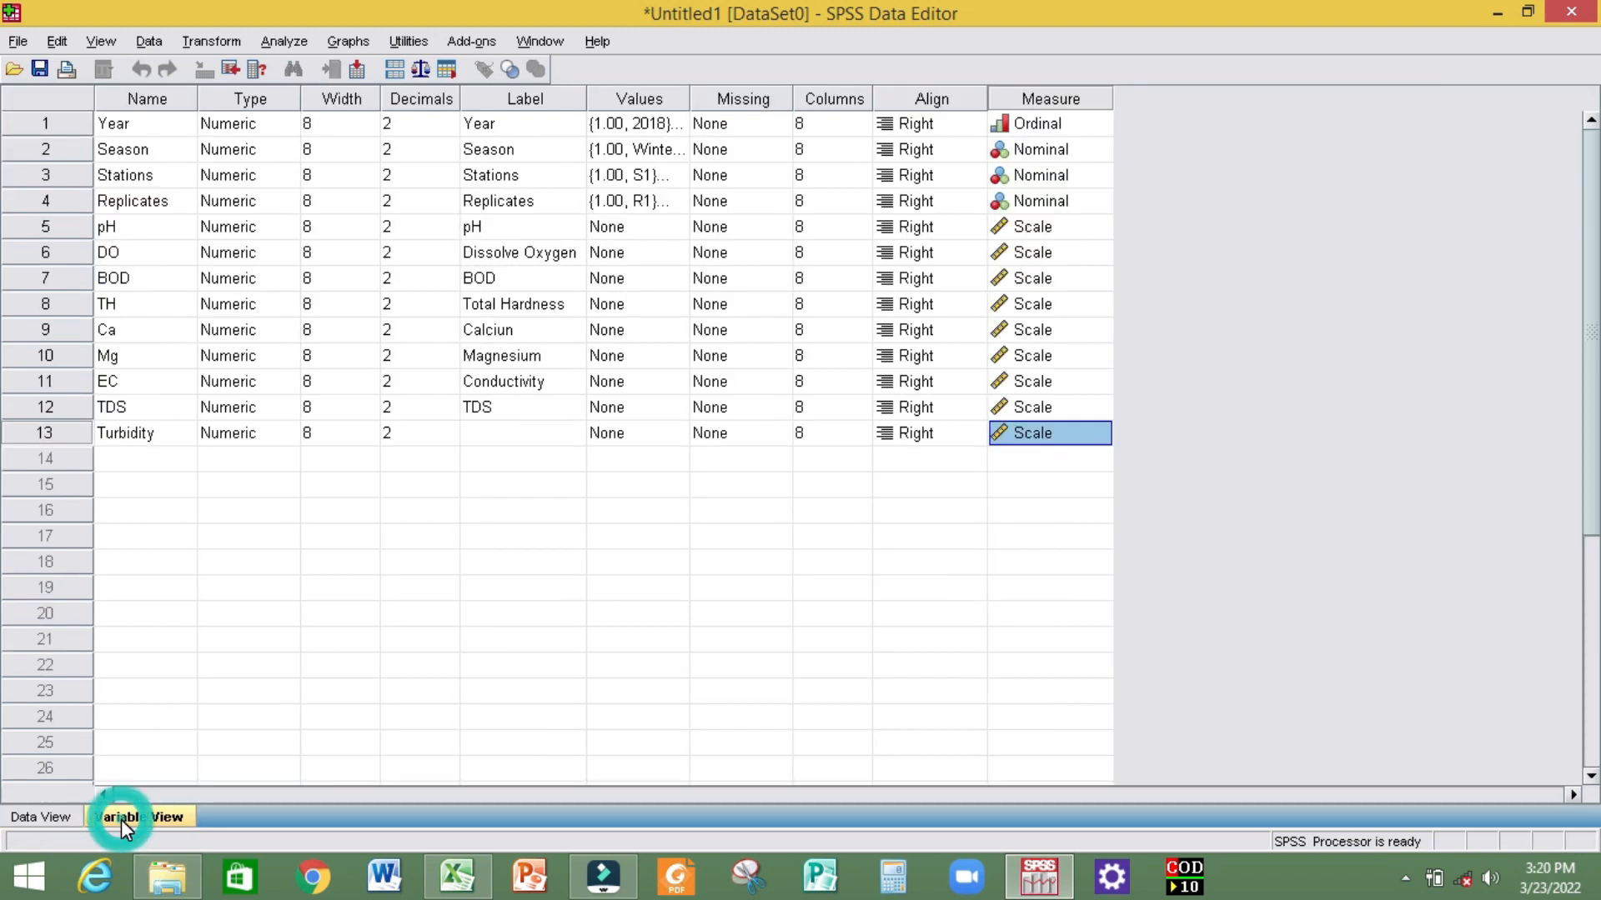
# Switch to the Excel workbook and copy the coded 2018 data without headers, cells B4 to N21 on sheet A1 (3).
pyautogui.click(47, 818)
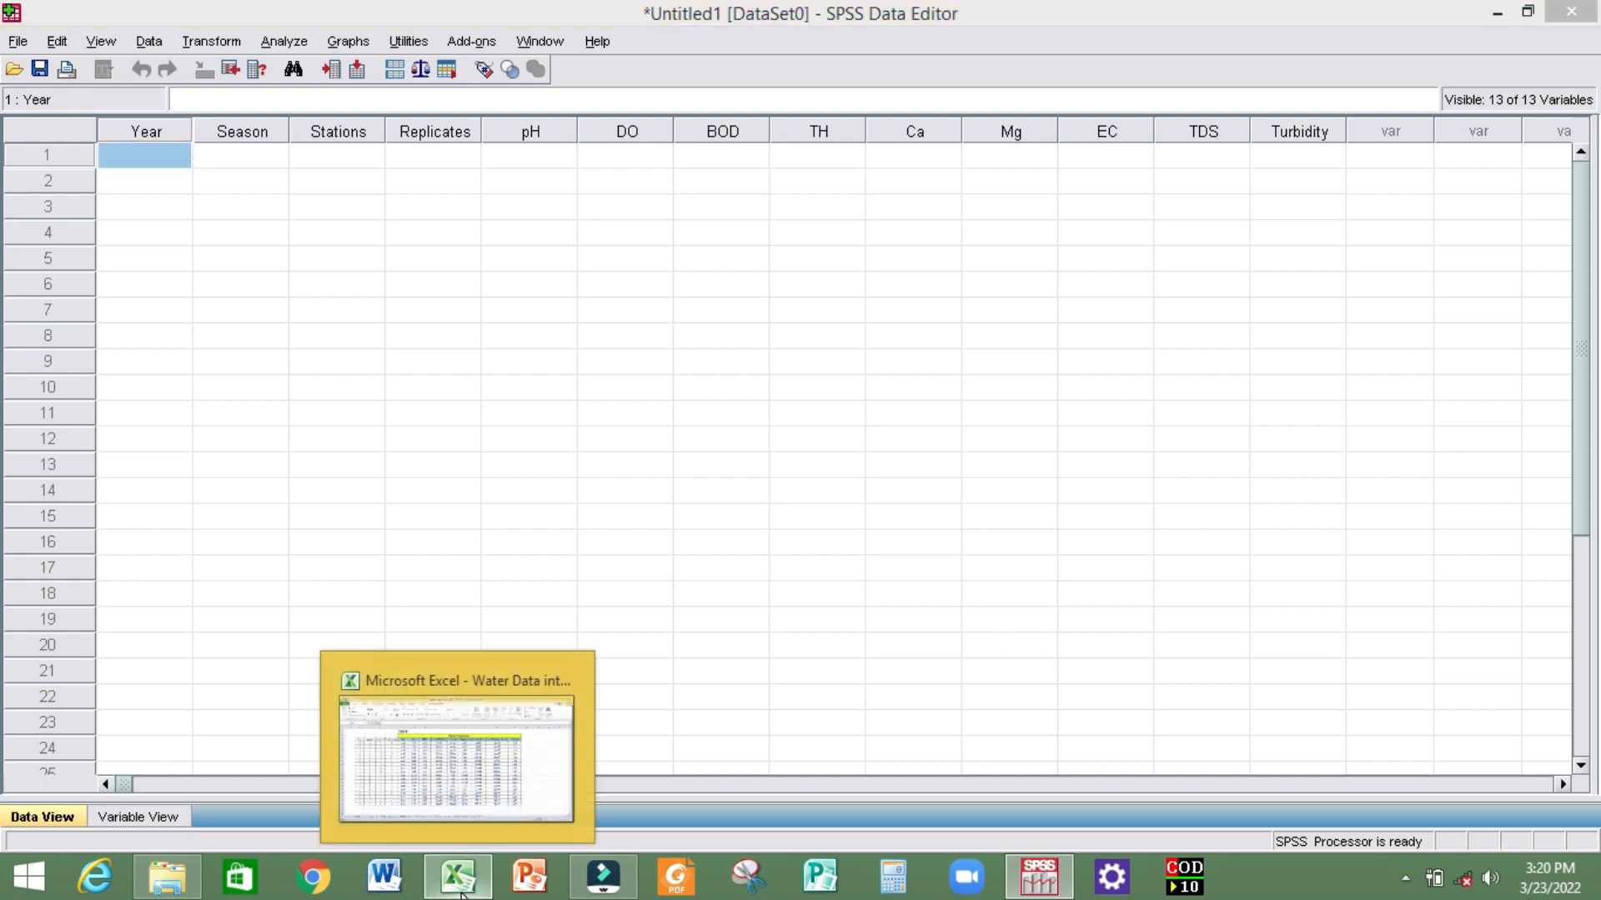
pyautogui.click(546, 829)
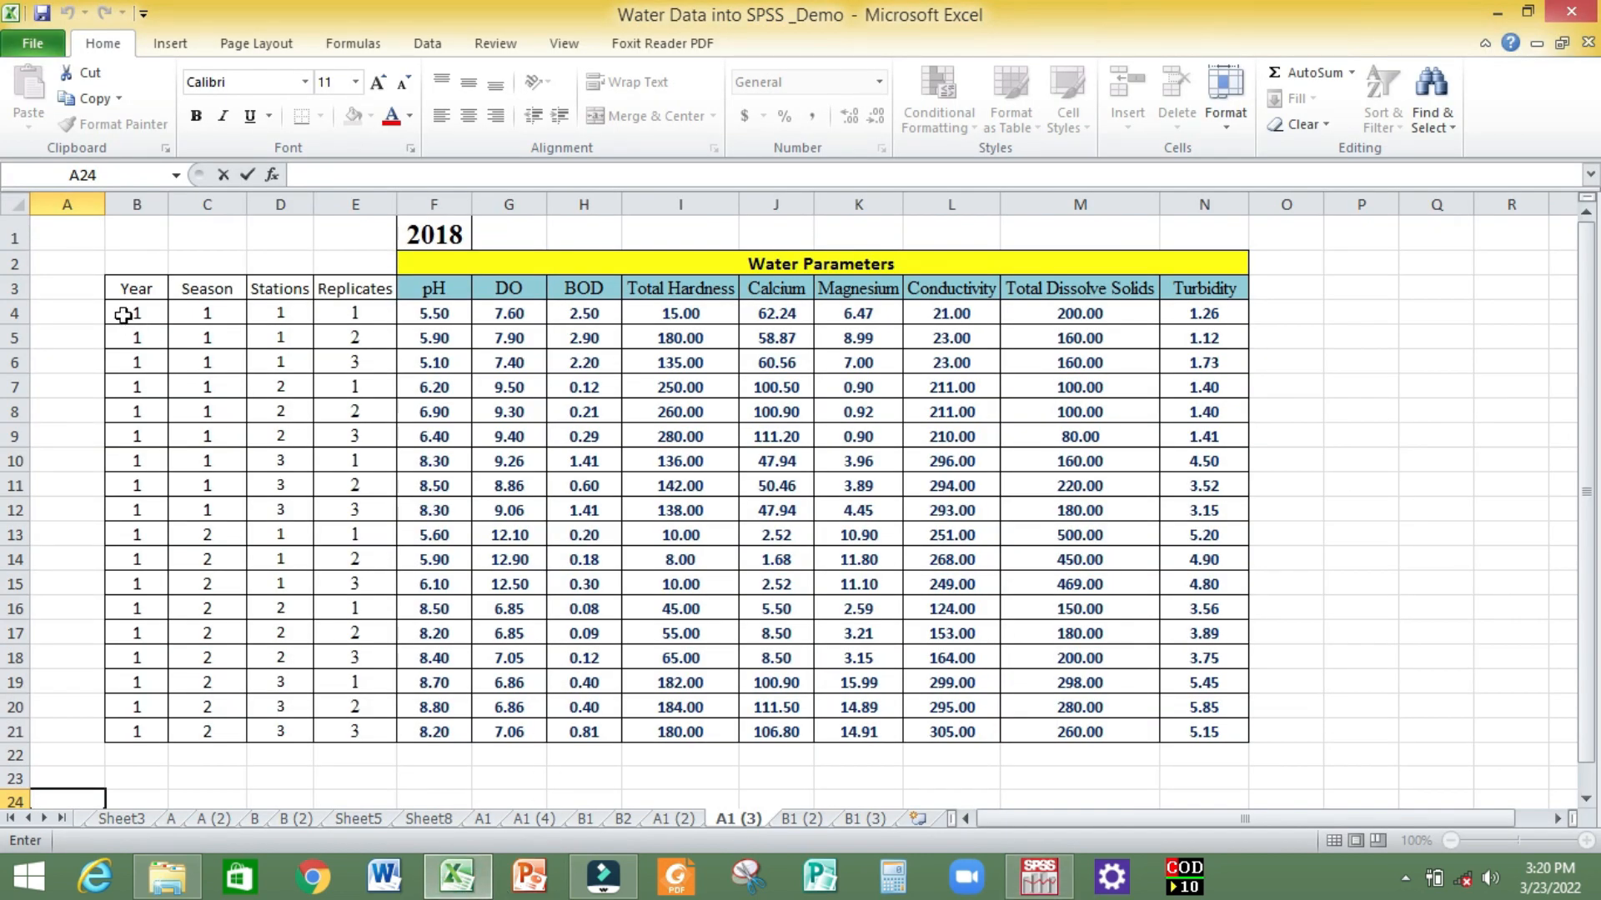
pyautogui.moveTo(124, 314); pyautogui.dragTo(1200, 730)
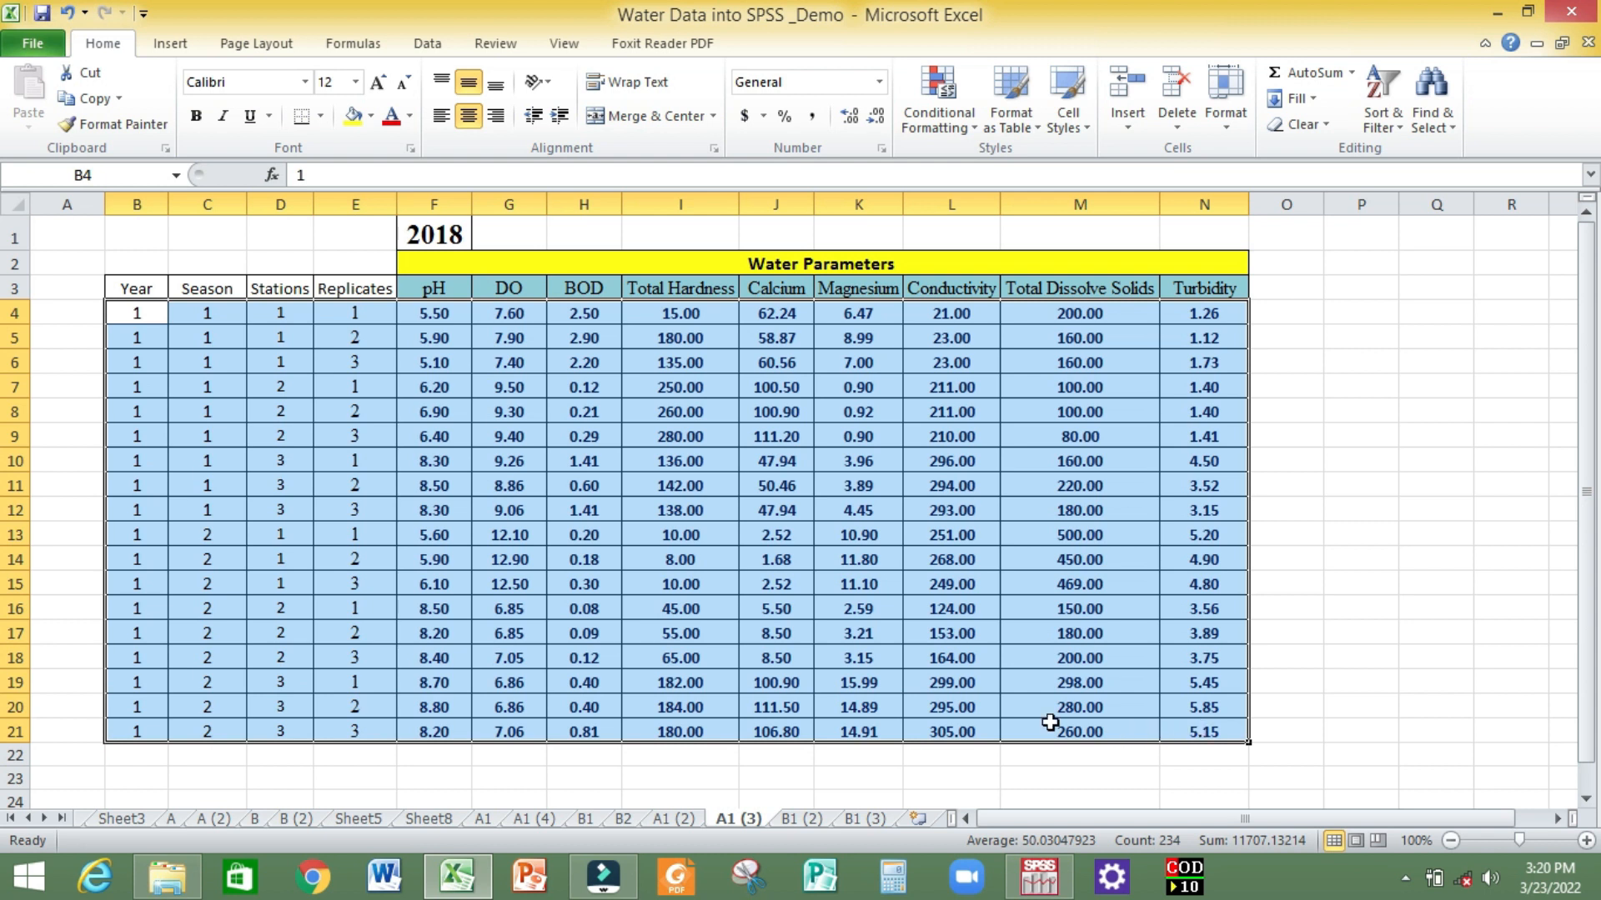
pyautogui.rightClick(602, 513)
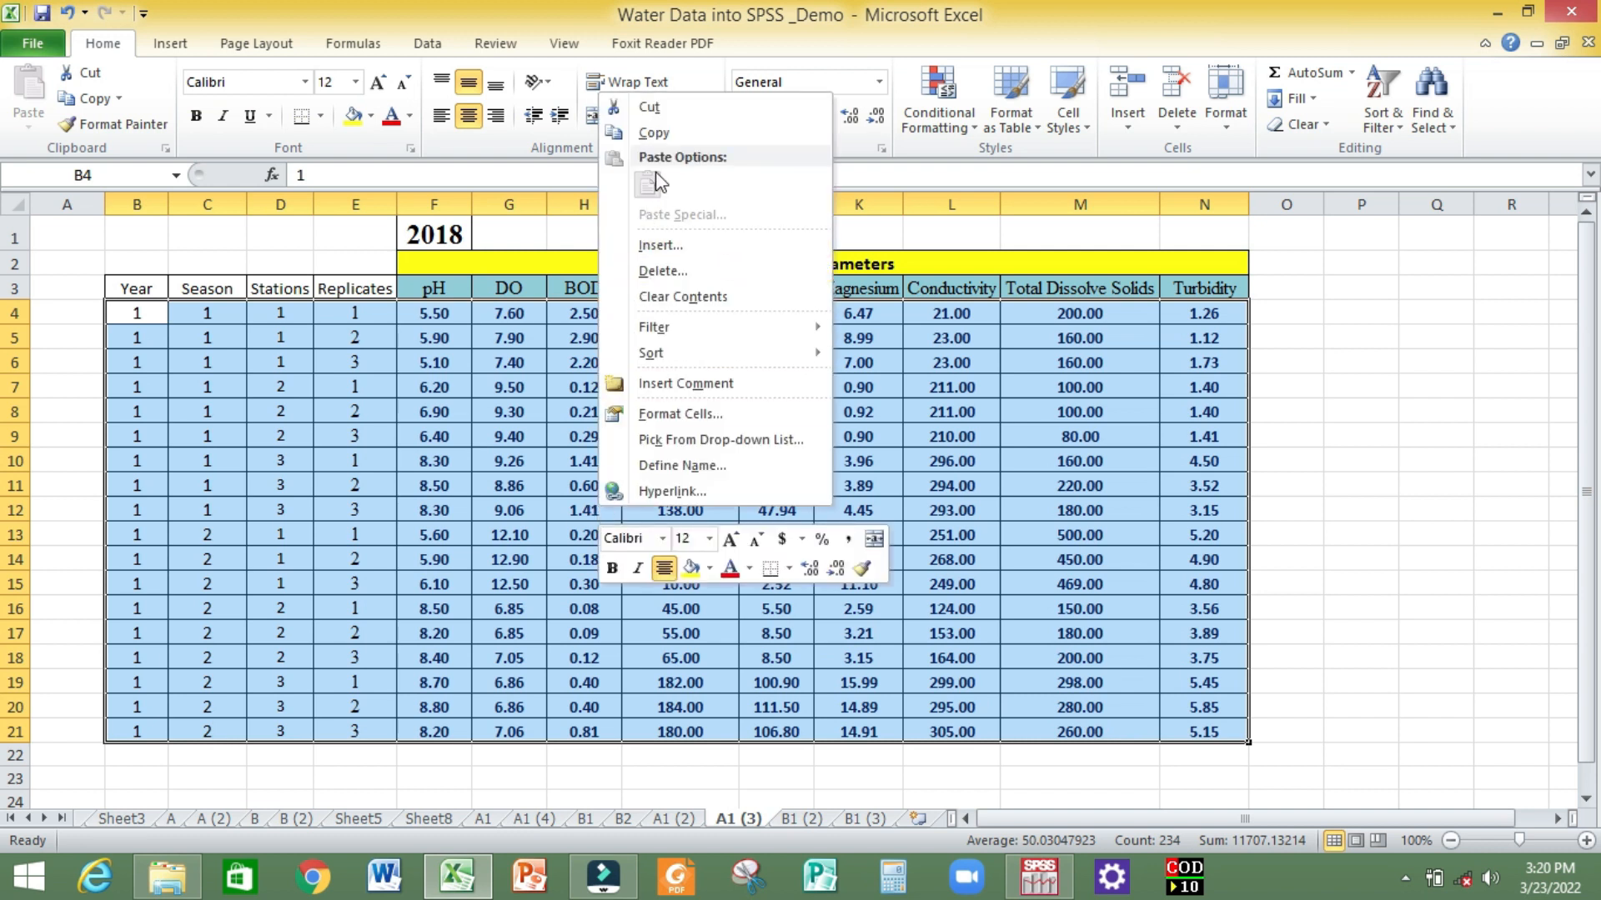
pyautogui.click(653, 132)
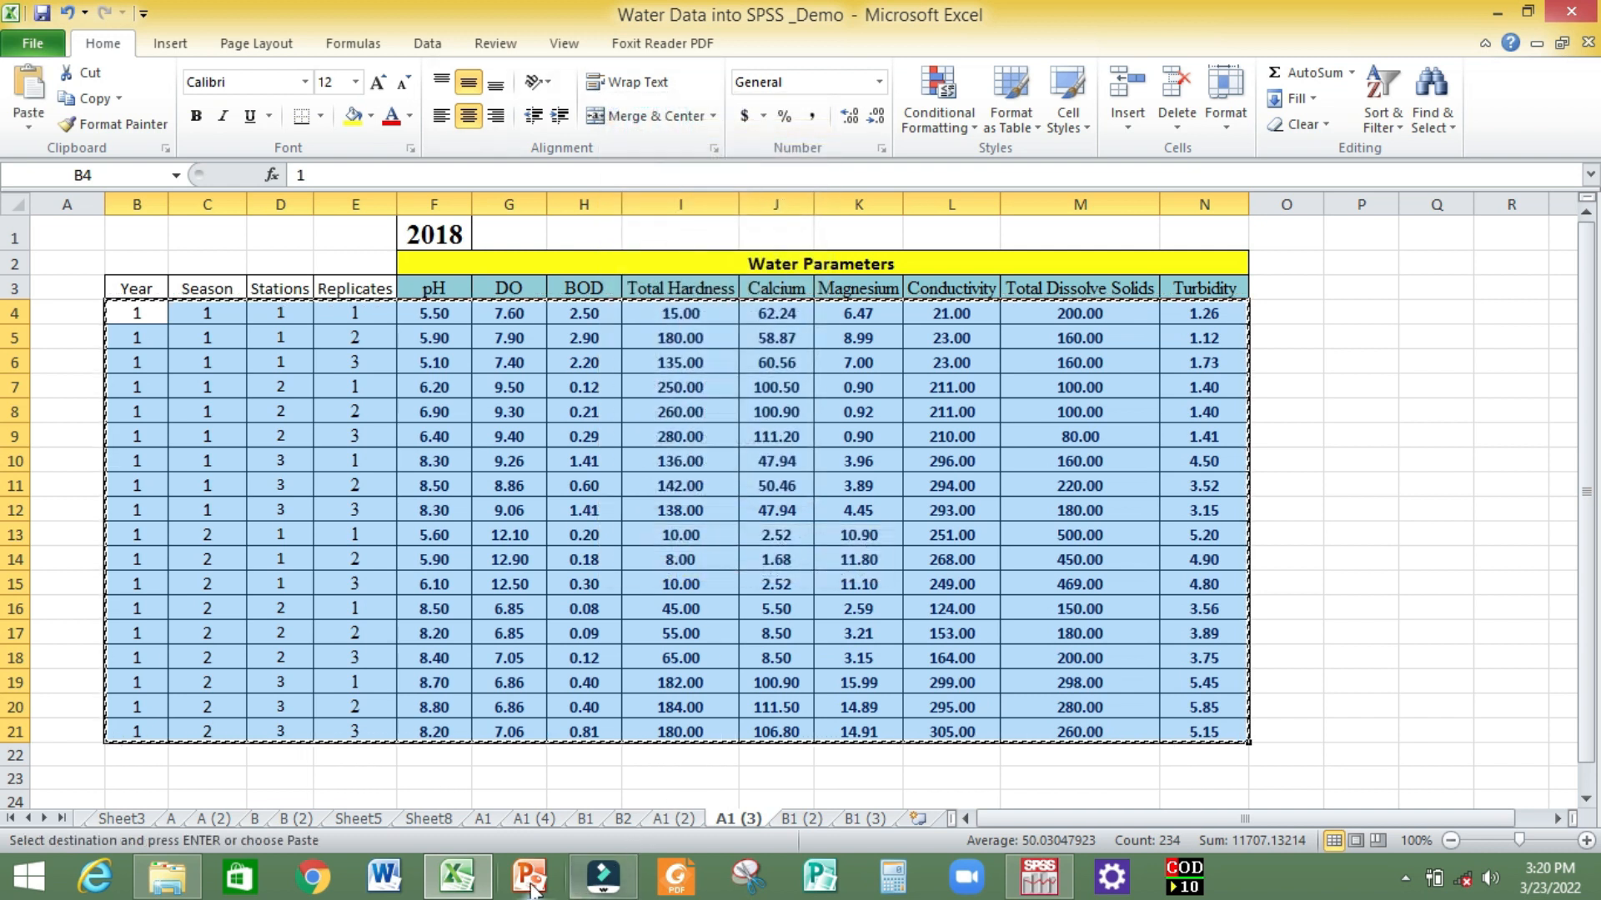
# Return to SPSS and paste the copied 2018 data into the data sheet, starting at the Year cell of row 1.
pyautogui.click(1047, 882)
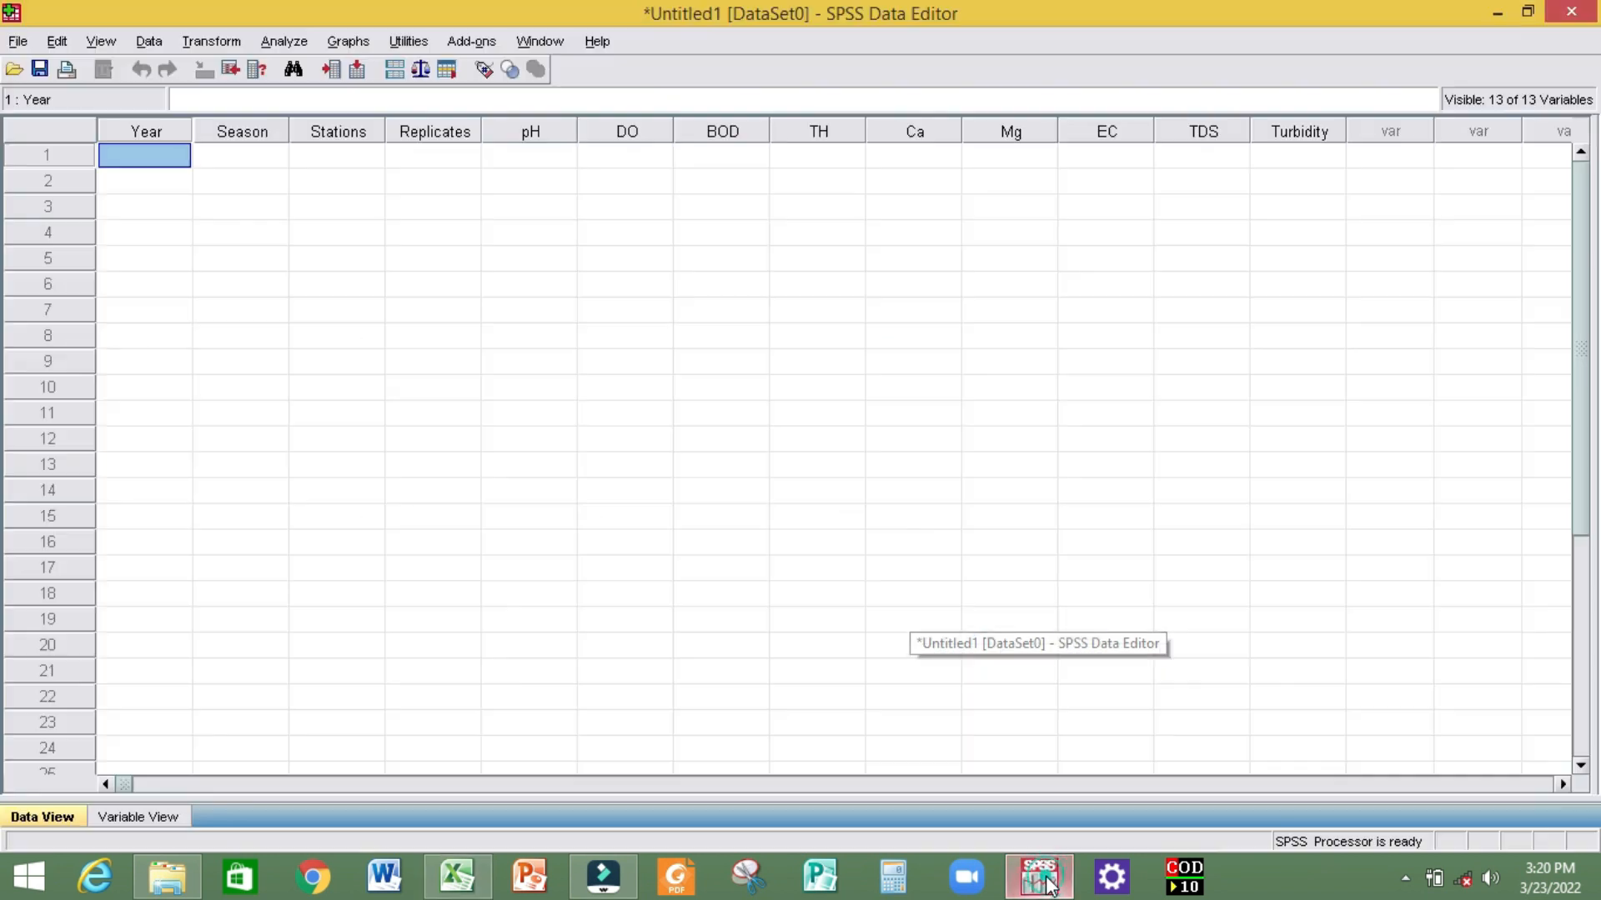
pyautogui.rightClick(117, 157)
pyautogui.click(146, 231)
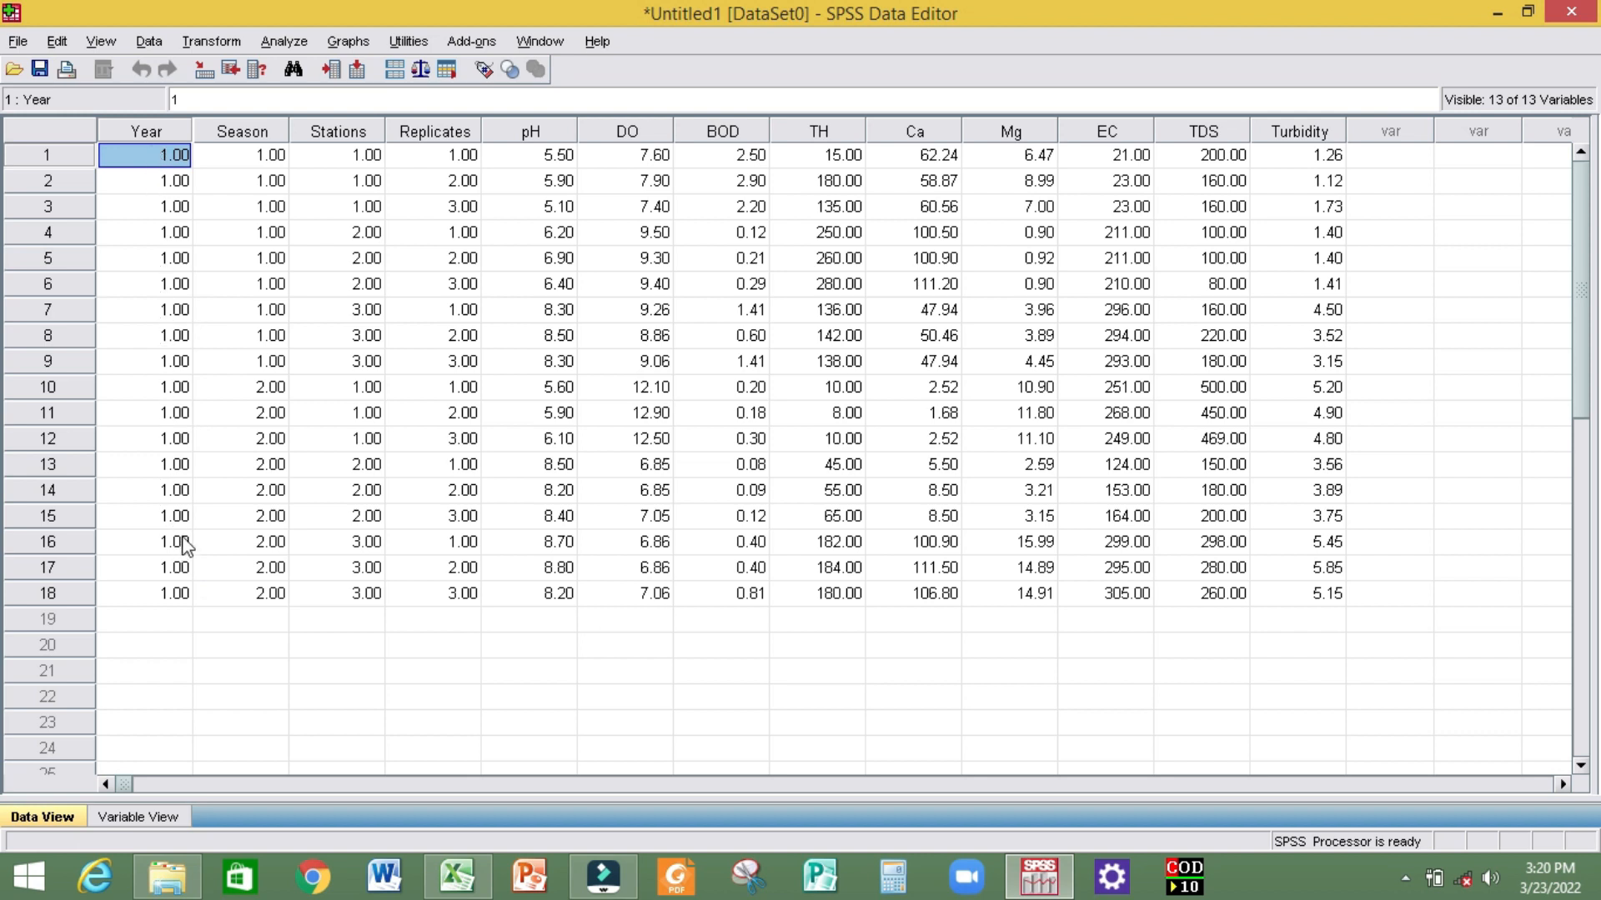
# Switch back to Excel and copy the coded 2019 data, cells B4 to N21 on sheet B1 (3).
pyautogui.click(474, 879)
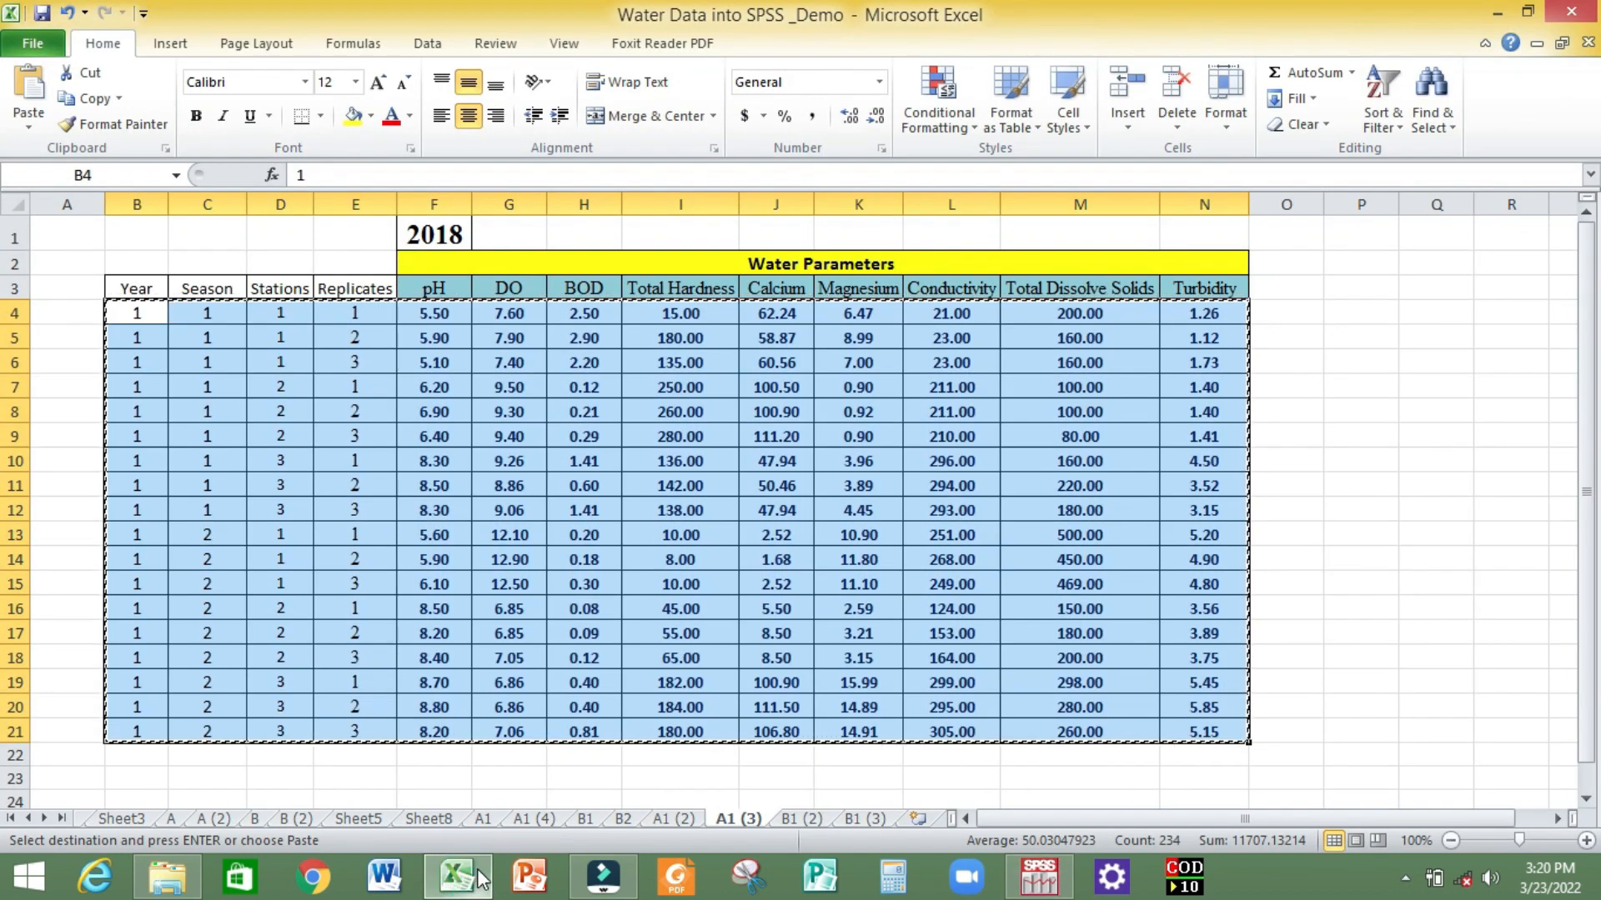
pyautogui.click(867, 825)
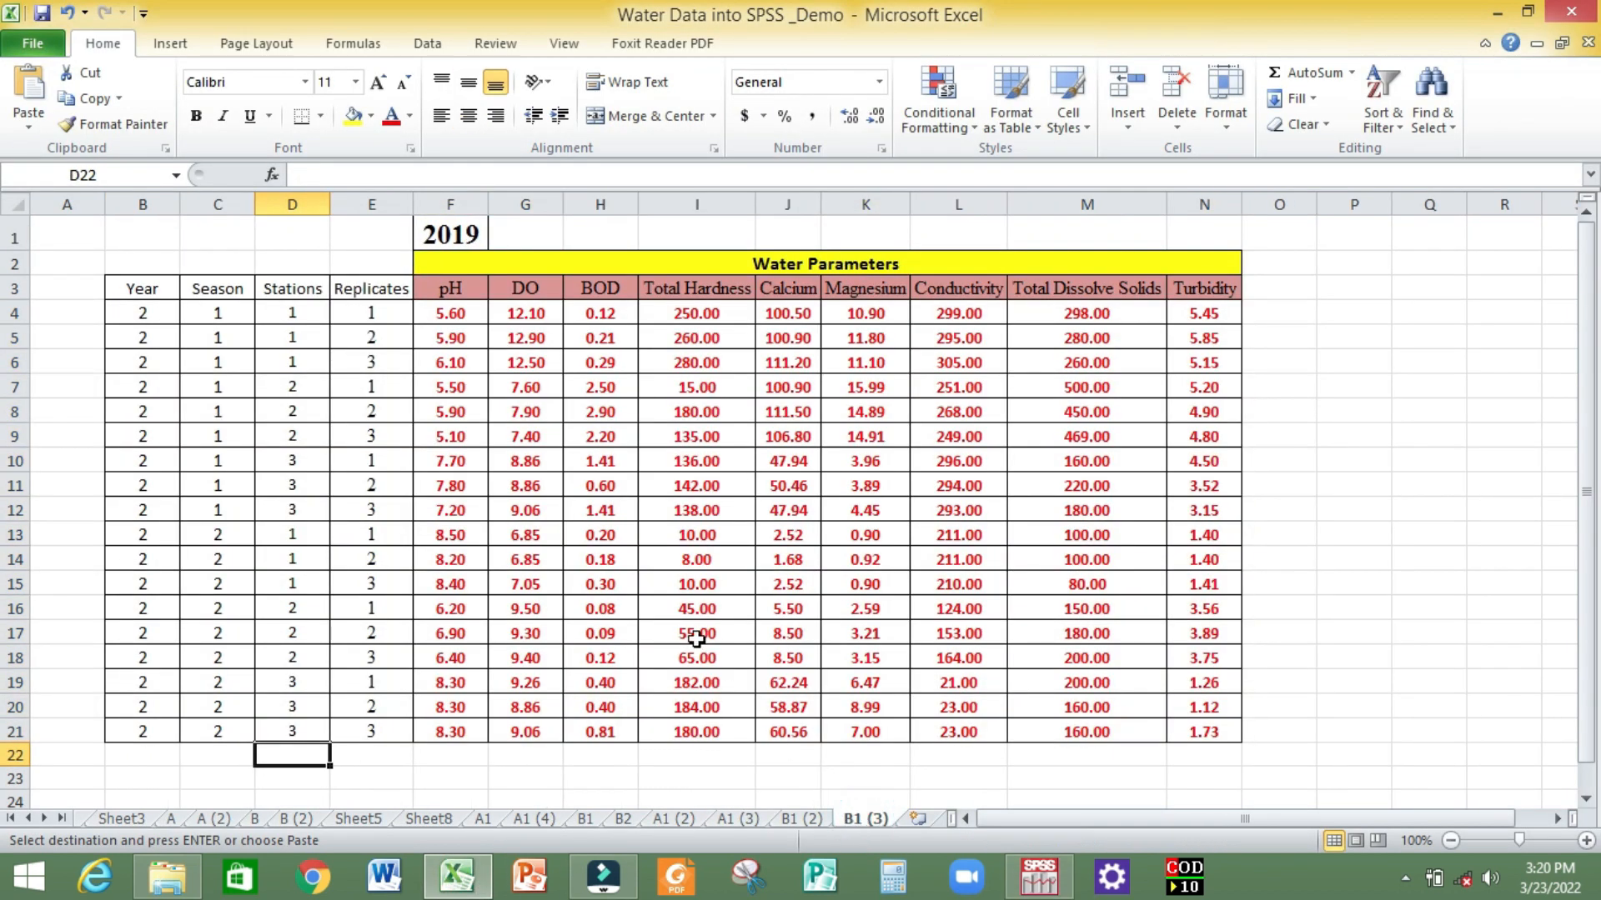
pyautogui.moveTo(128, 314); pyautogui.dragTo(1211, 727)
pyautogui.rightClick(1206, 696)
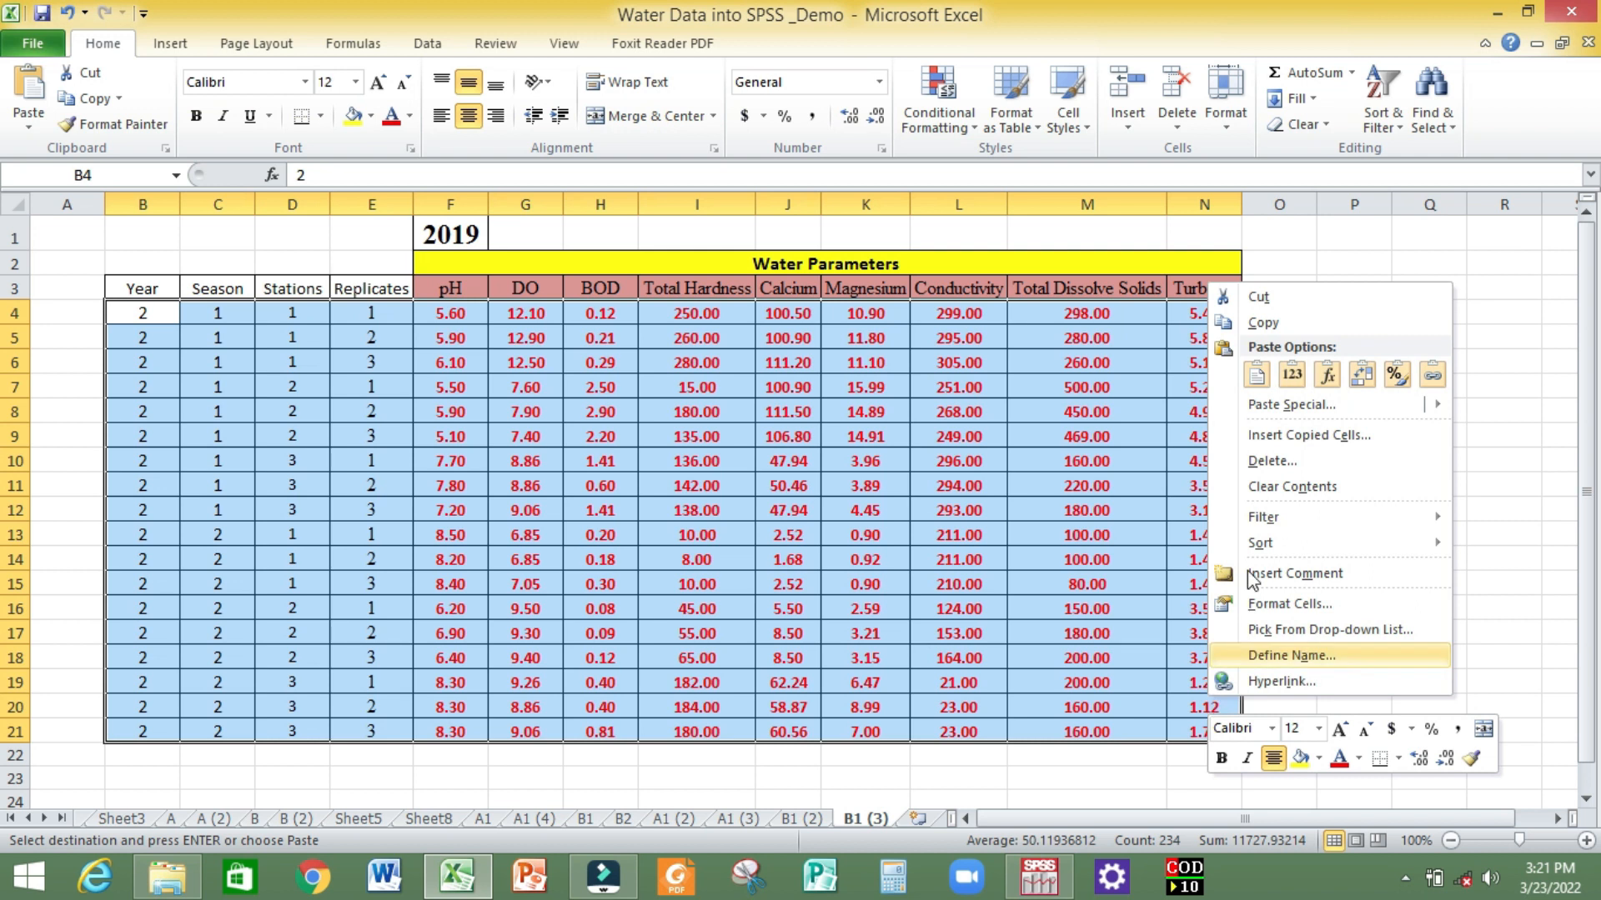
pyautogui.click(1266, 325)
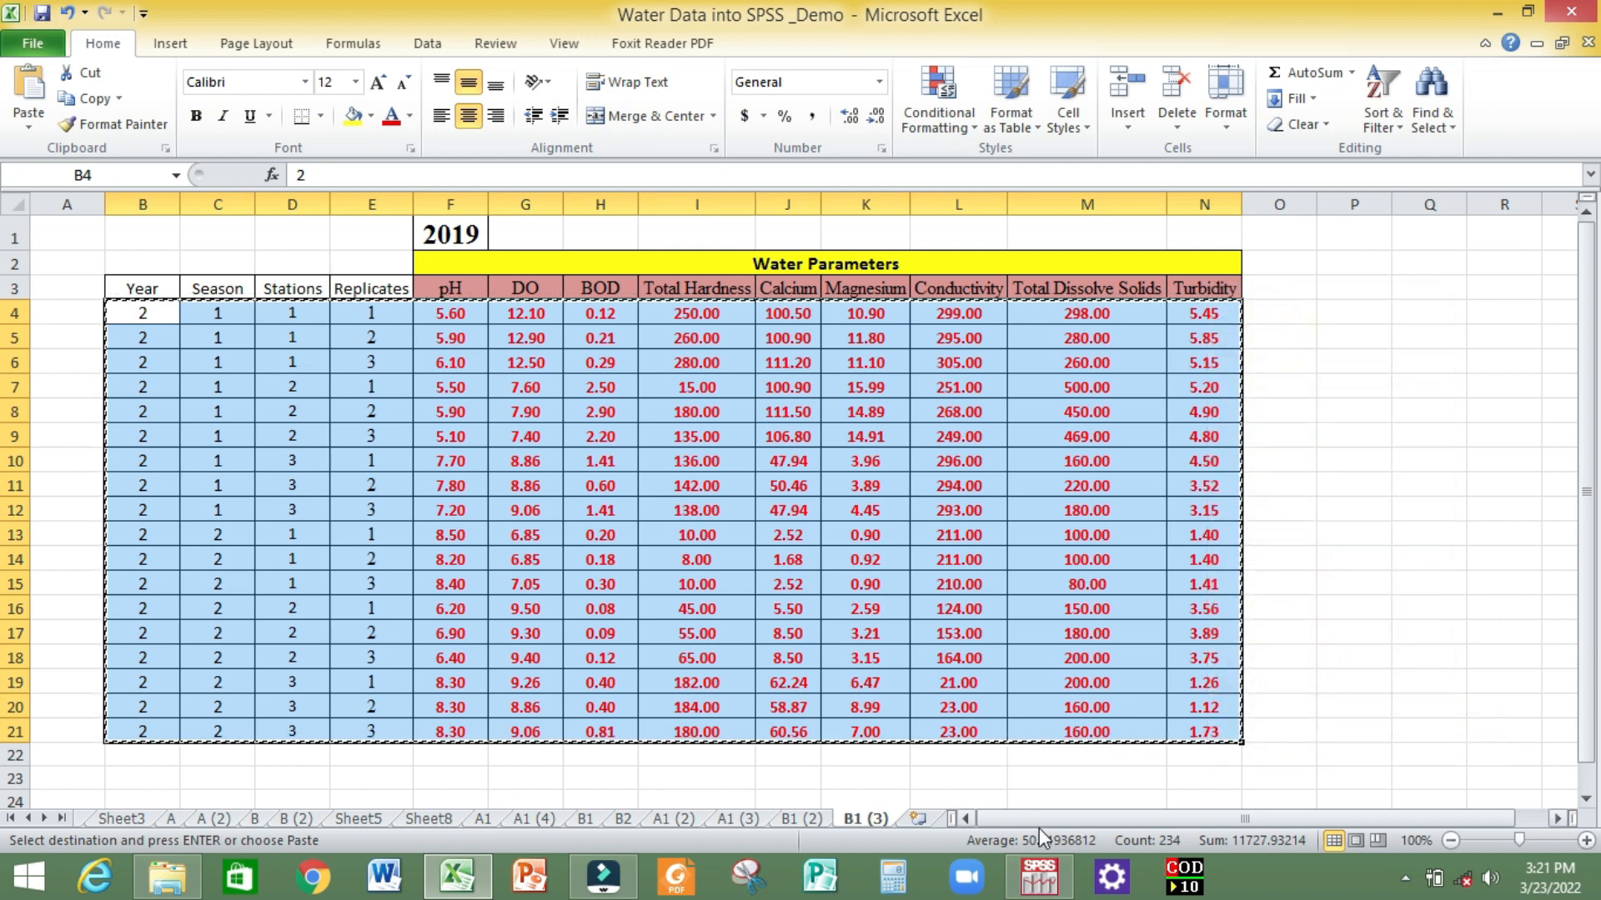
# Return to SPSS and paste the 2019 data below the 2018 records, starting at the Year cell of row 19.
pyautogui.moveTo(1042, 881)
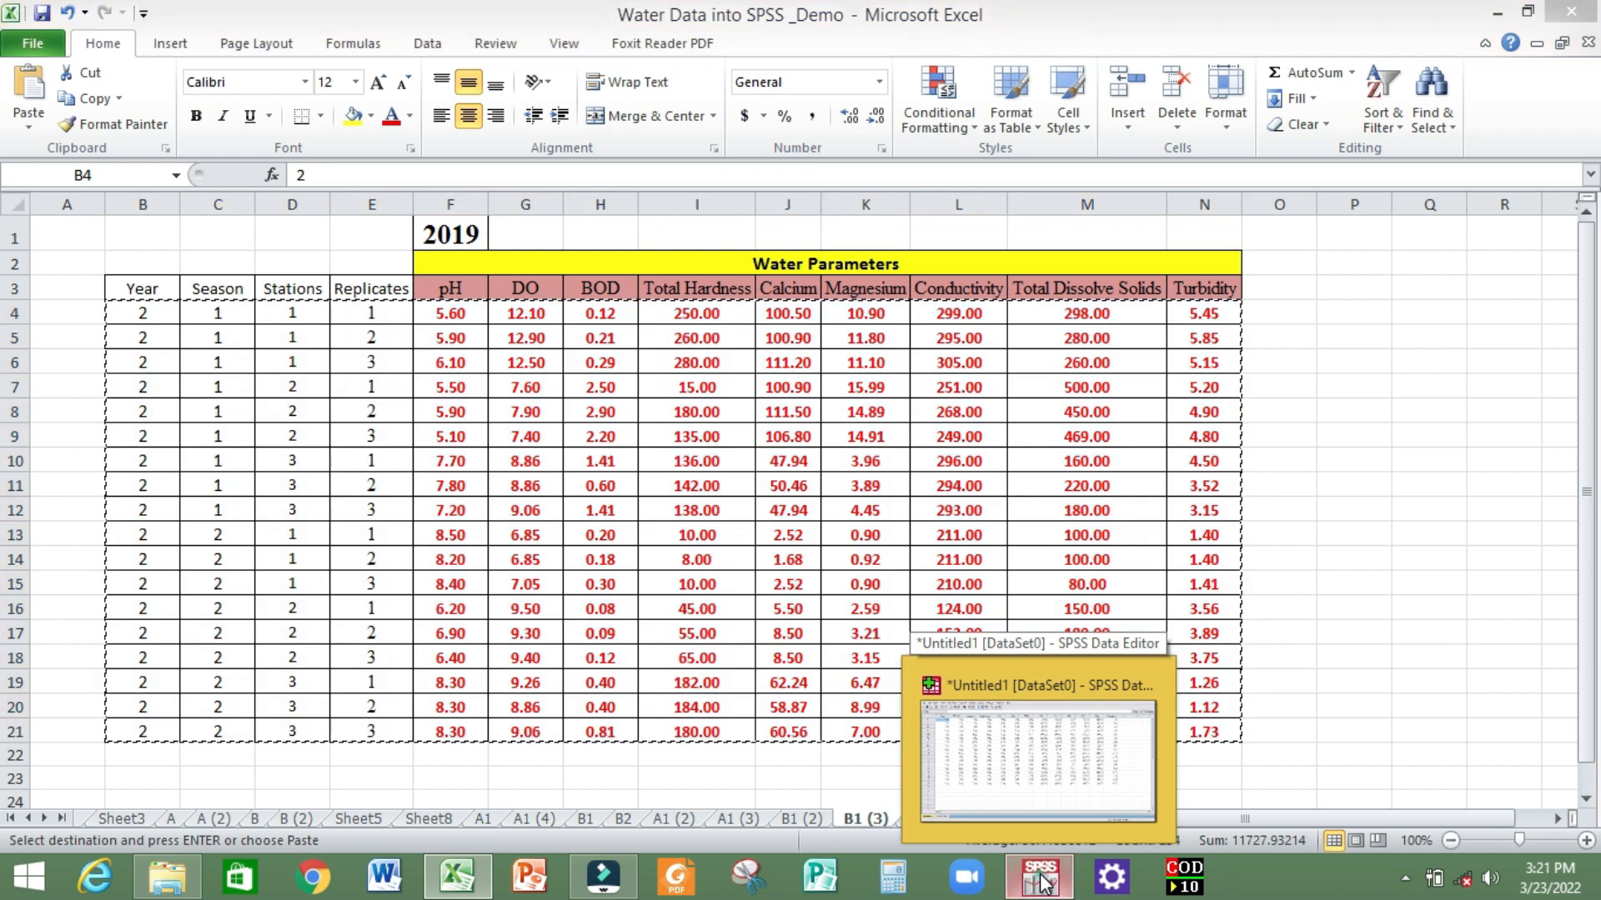
pyautogui.click(1042, 881)
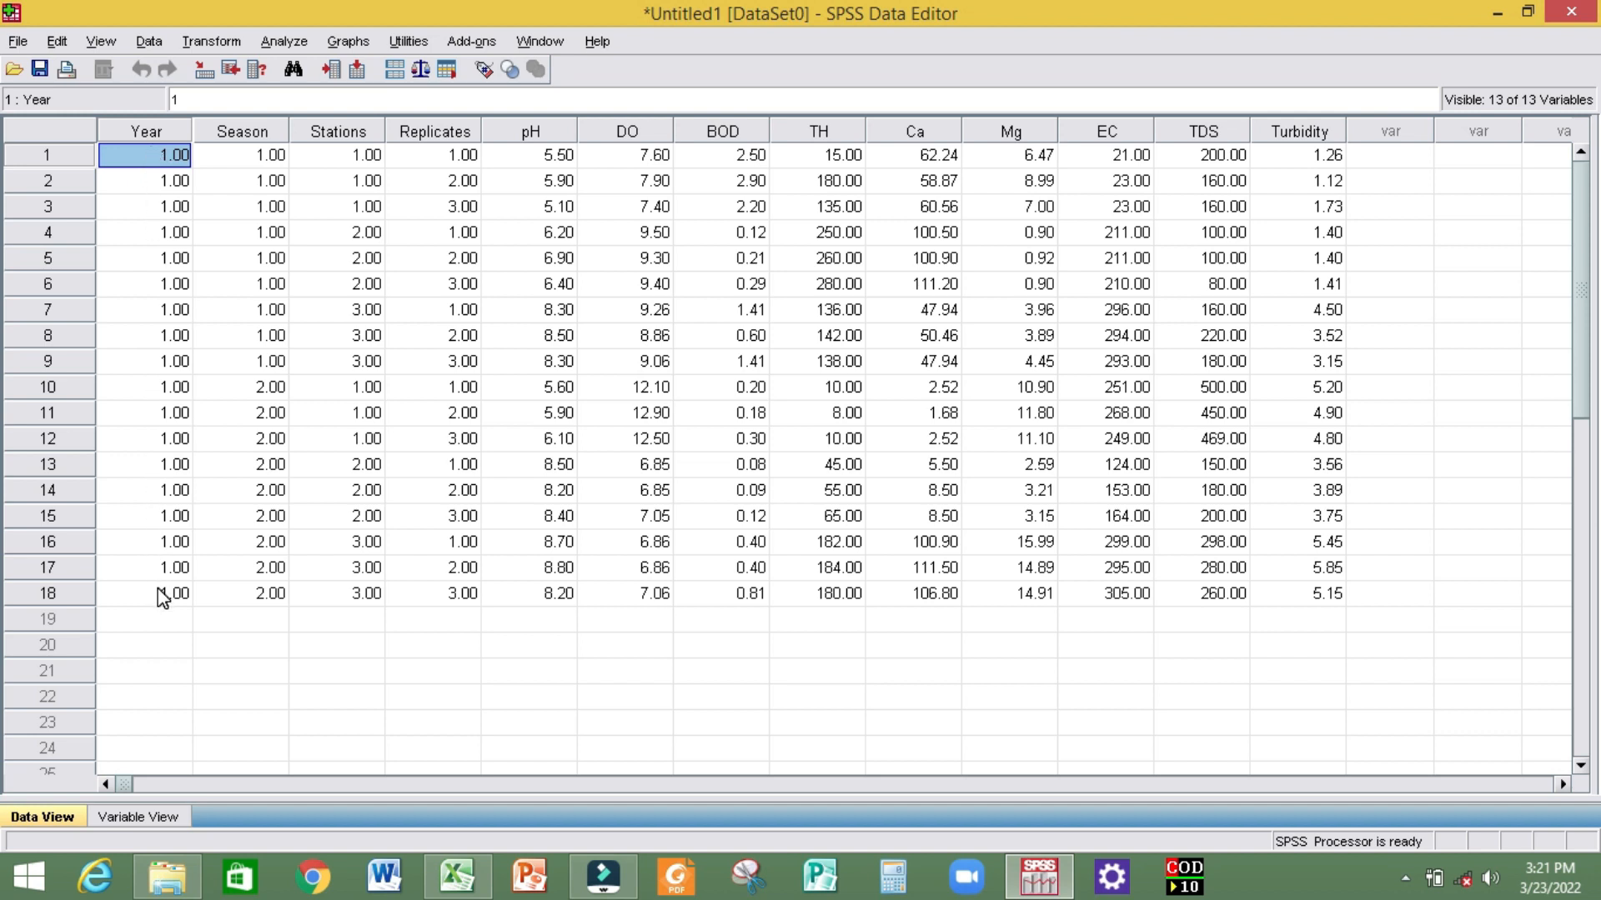
pyautogui.click(155, 617)
pyautogui.rightClick(154, 617)
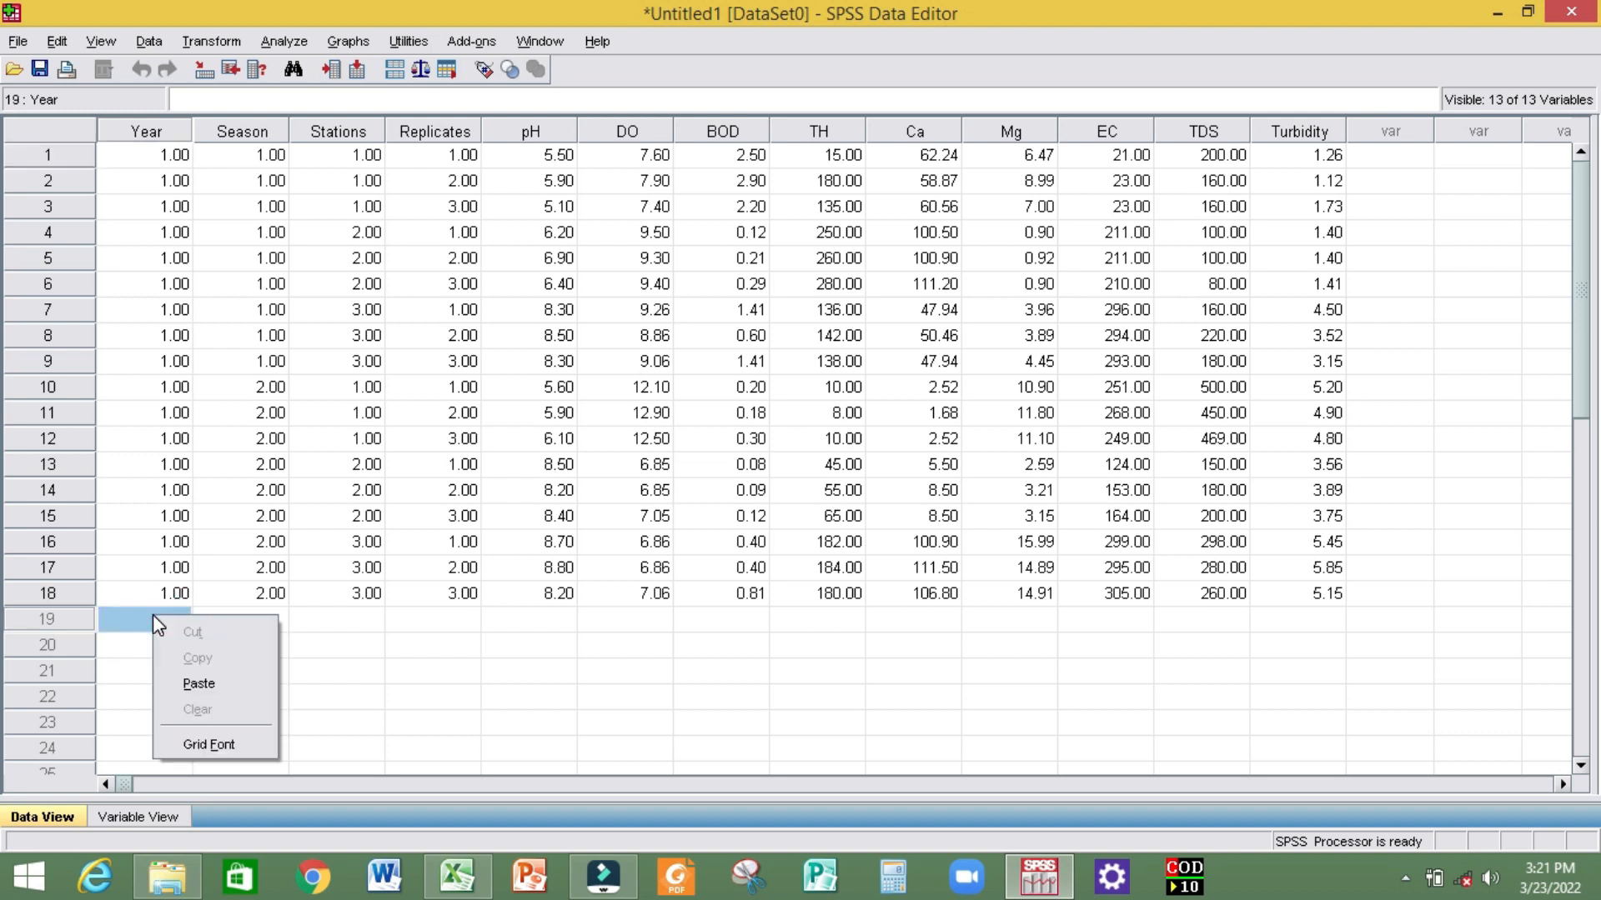
pyautogui.click(203, 679)
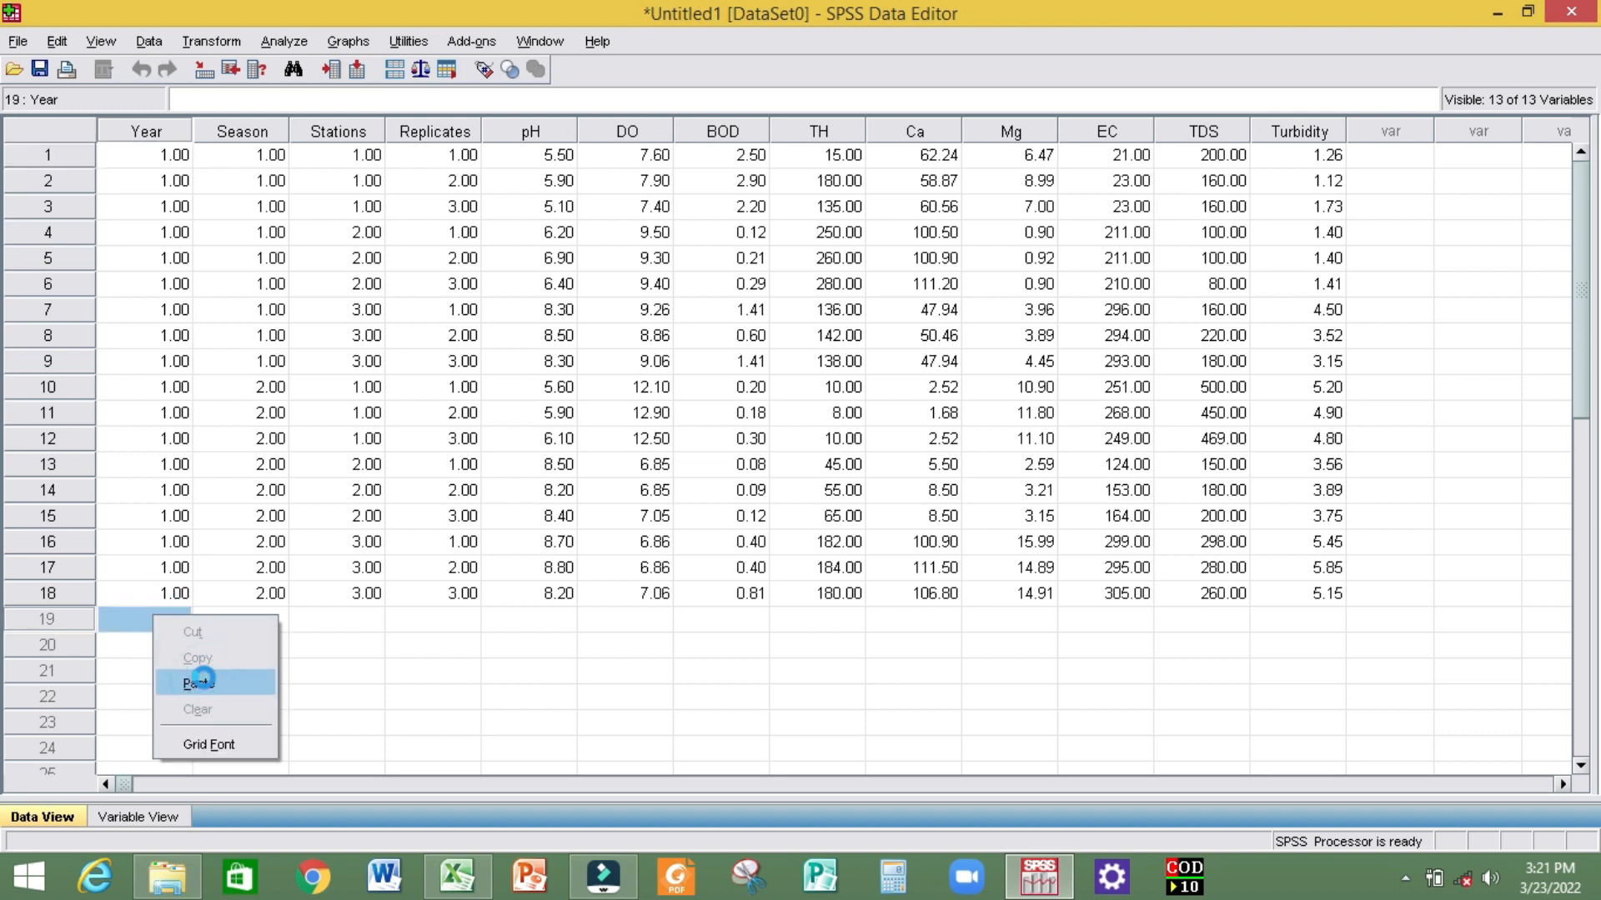
# Review the combined 2018 and 2019 records in the data sheet from the first case to the last.
pyautogui.scroll(-7, 208, 573)
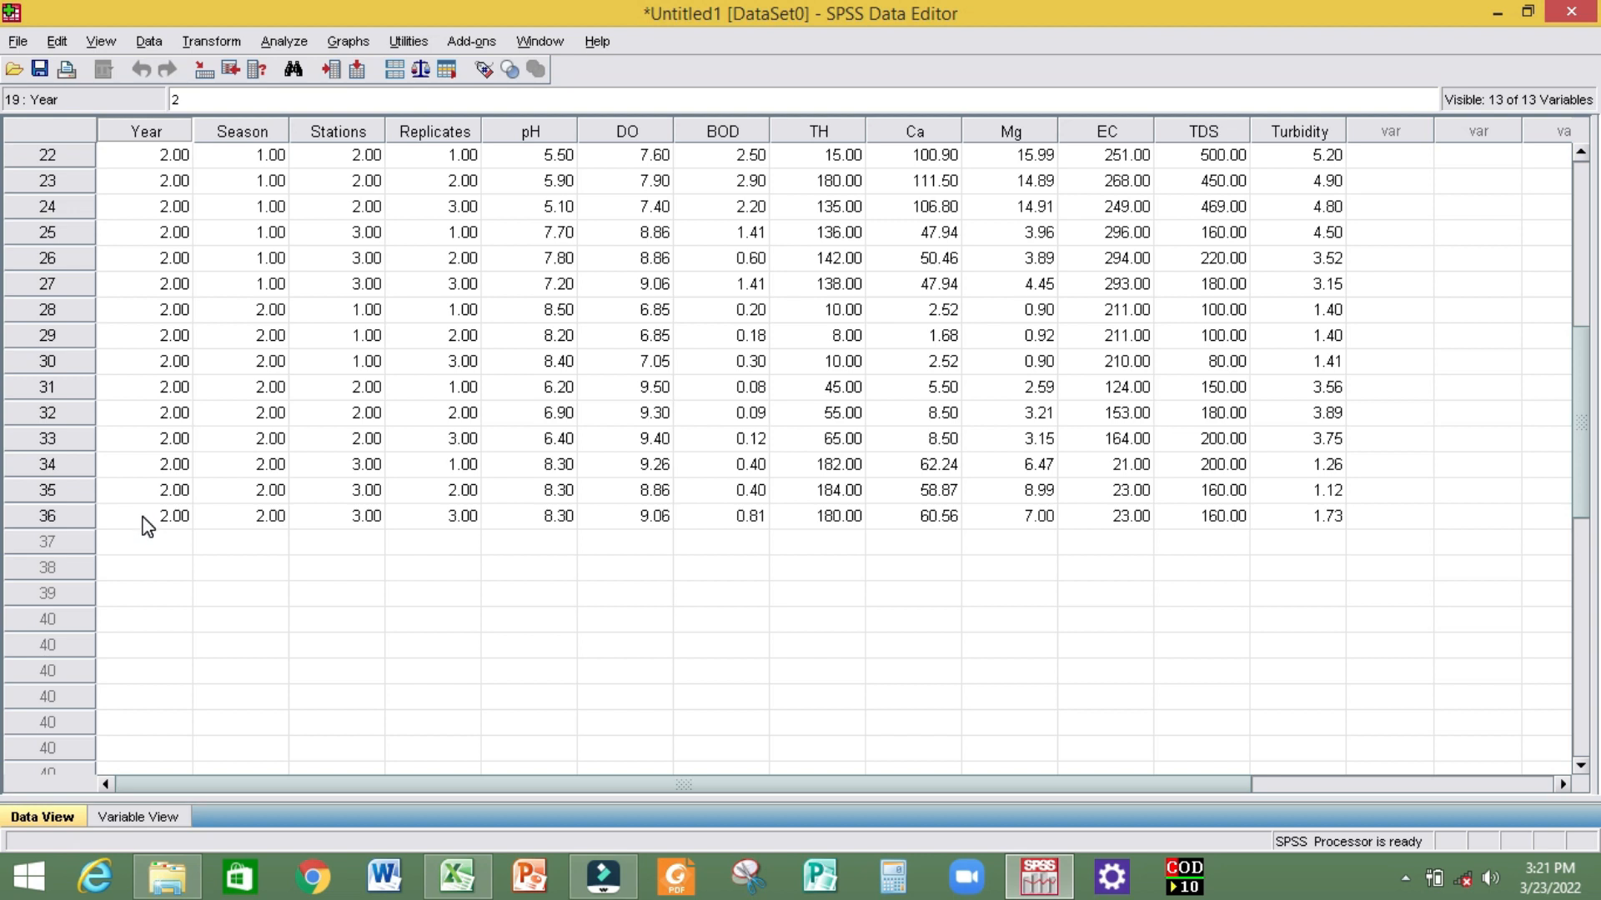
pyautogui.scroll(-1, 137, 501)
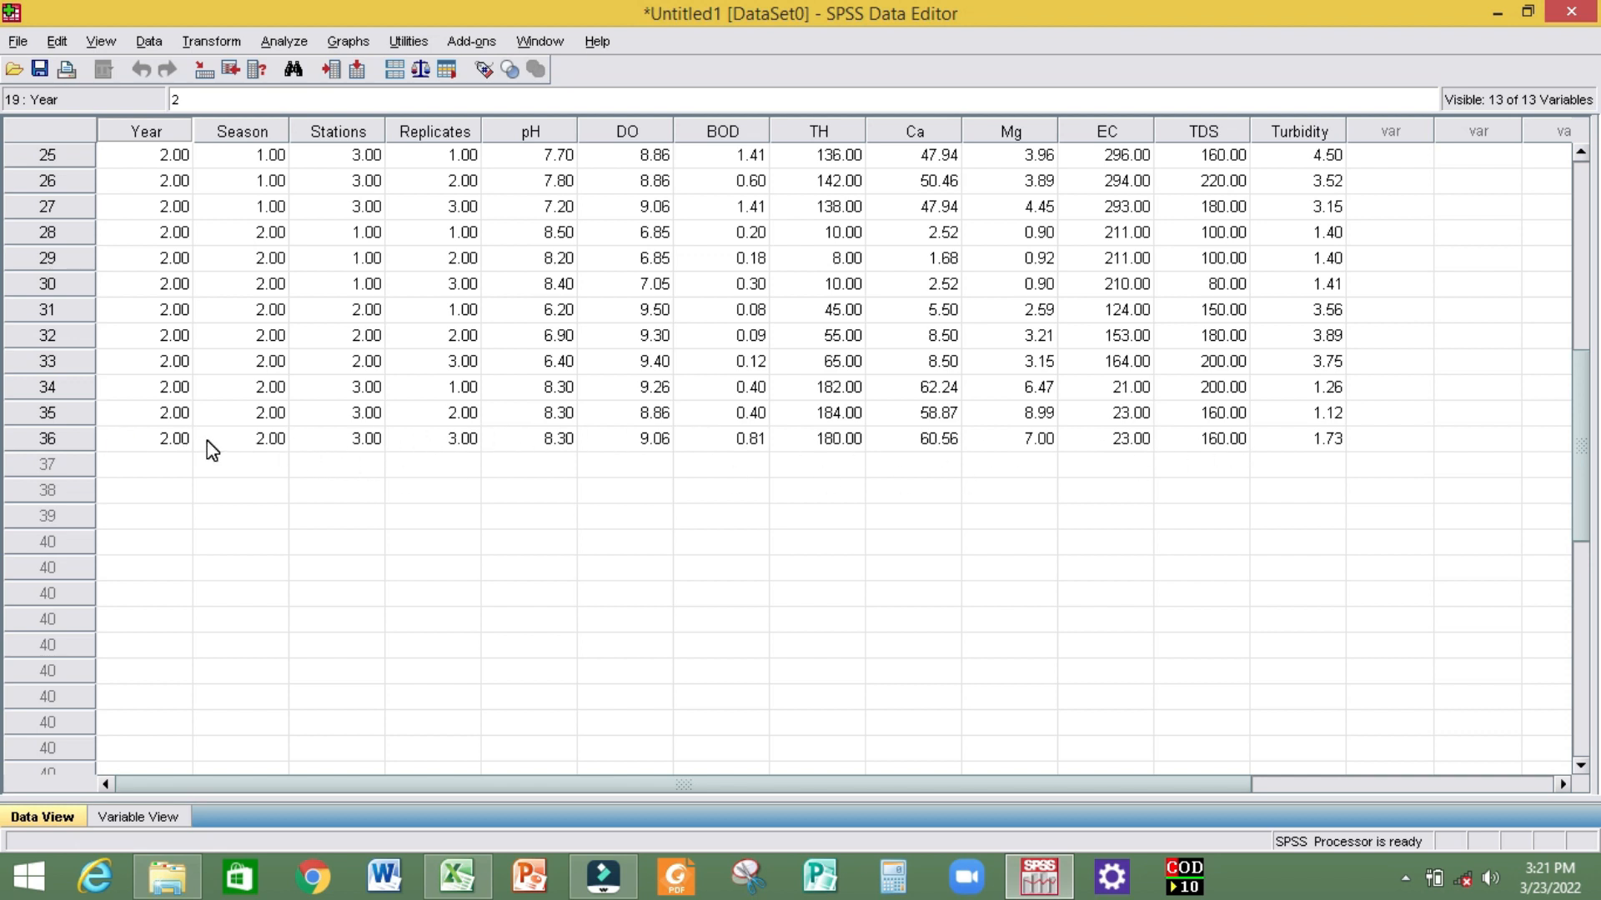
pyautogui.scroll(1, 164, 448)
pyautogui.scroll(6, 164, 449)
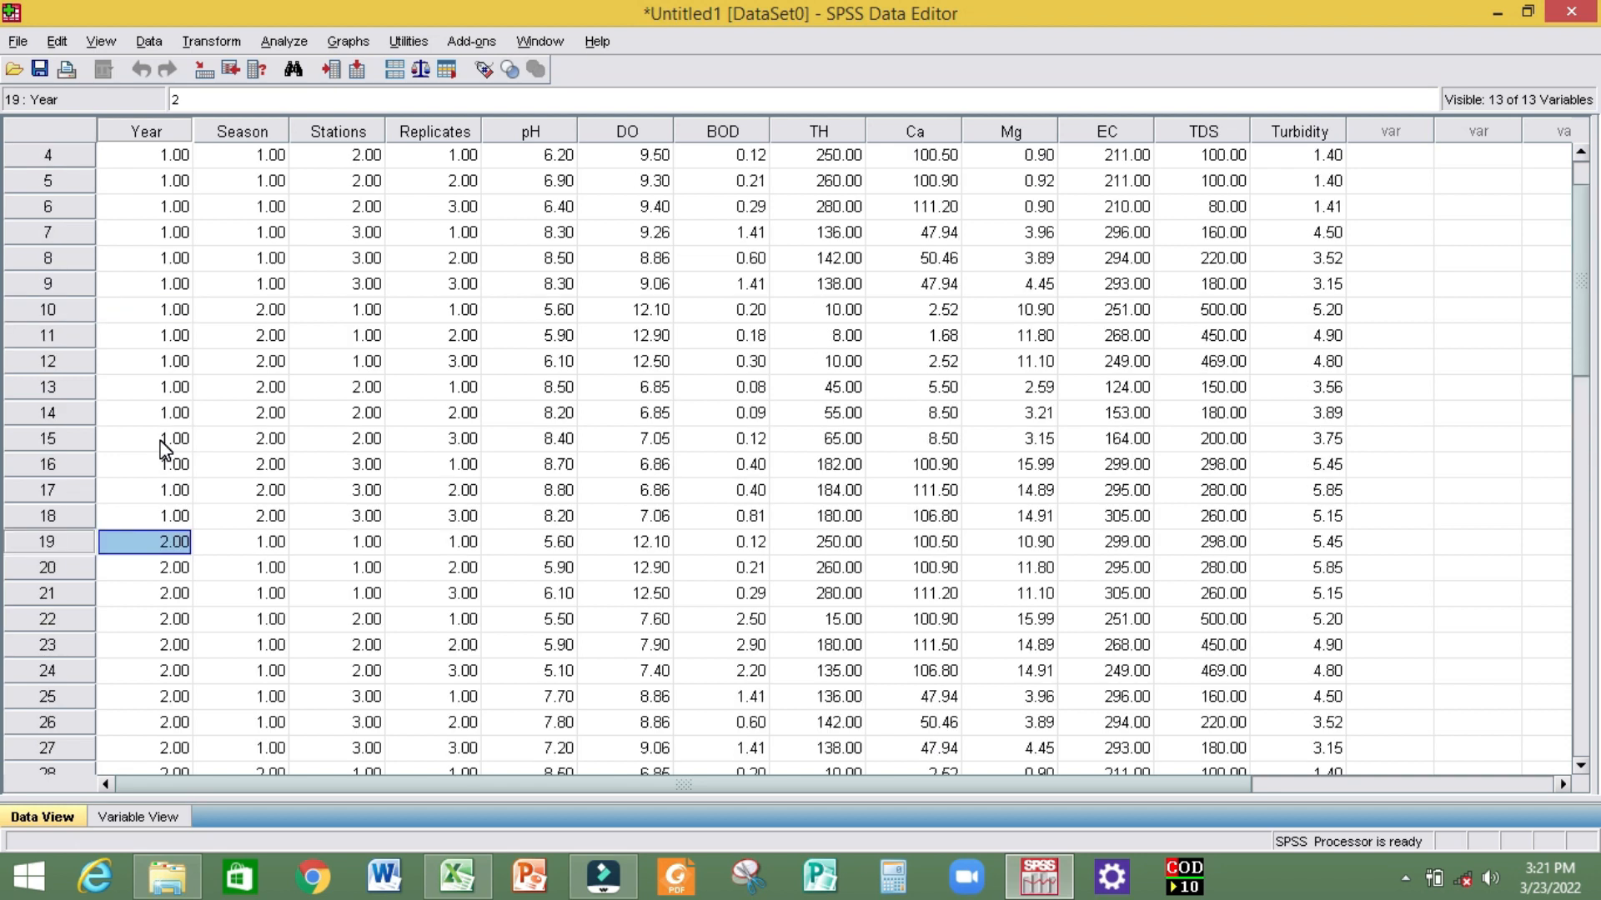
pyautogui.click(1276, 383)
pyautogui.scroll(11, 1361, 407)
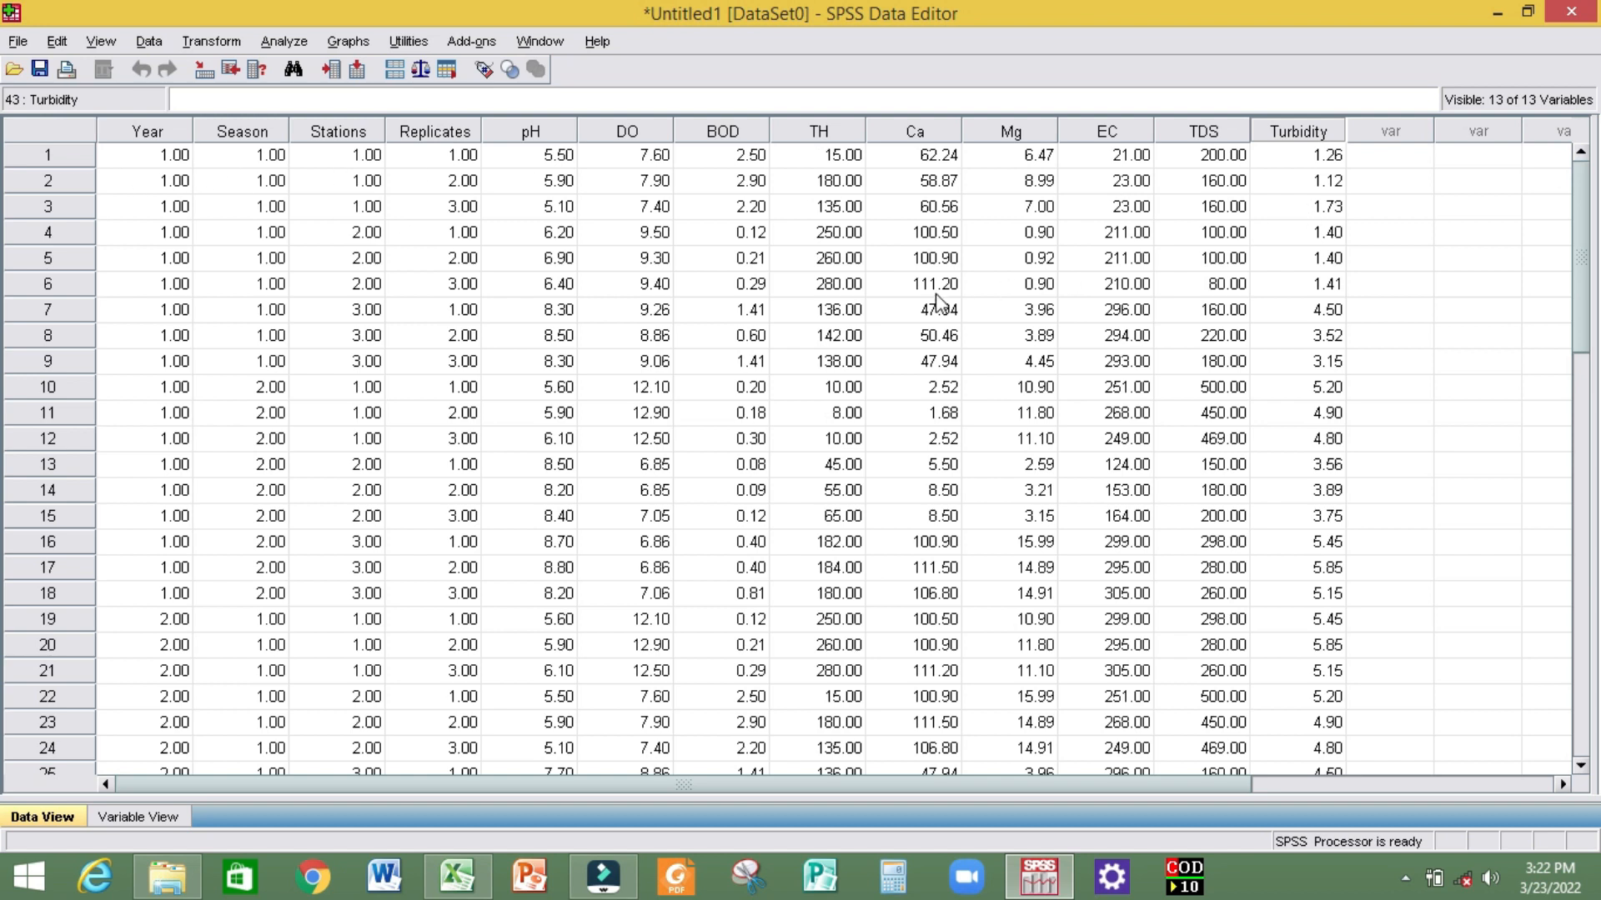
pyautogui.scroll(-6, 933, 294)
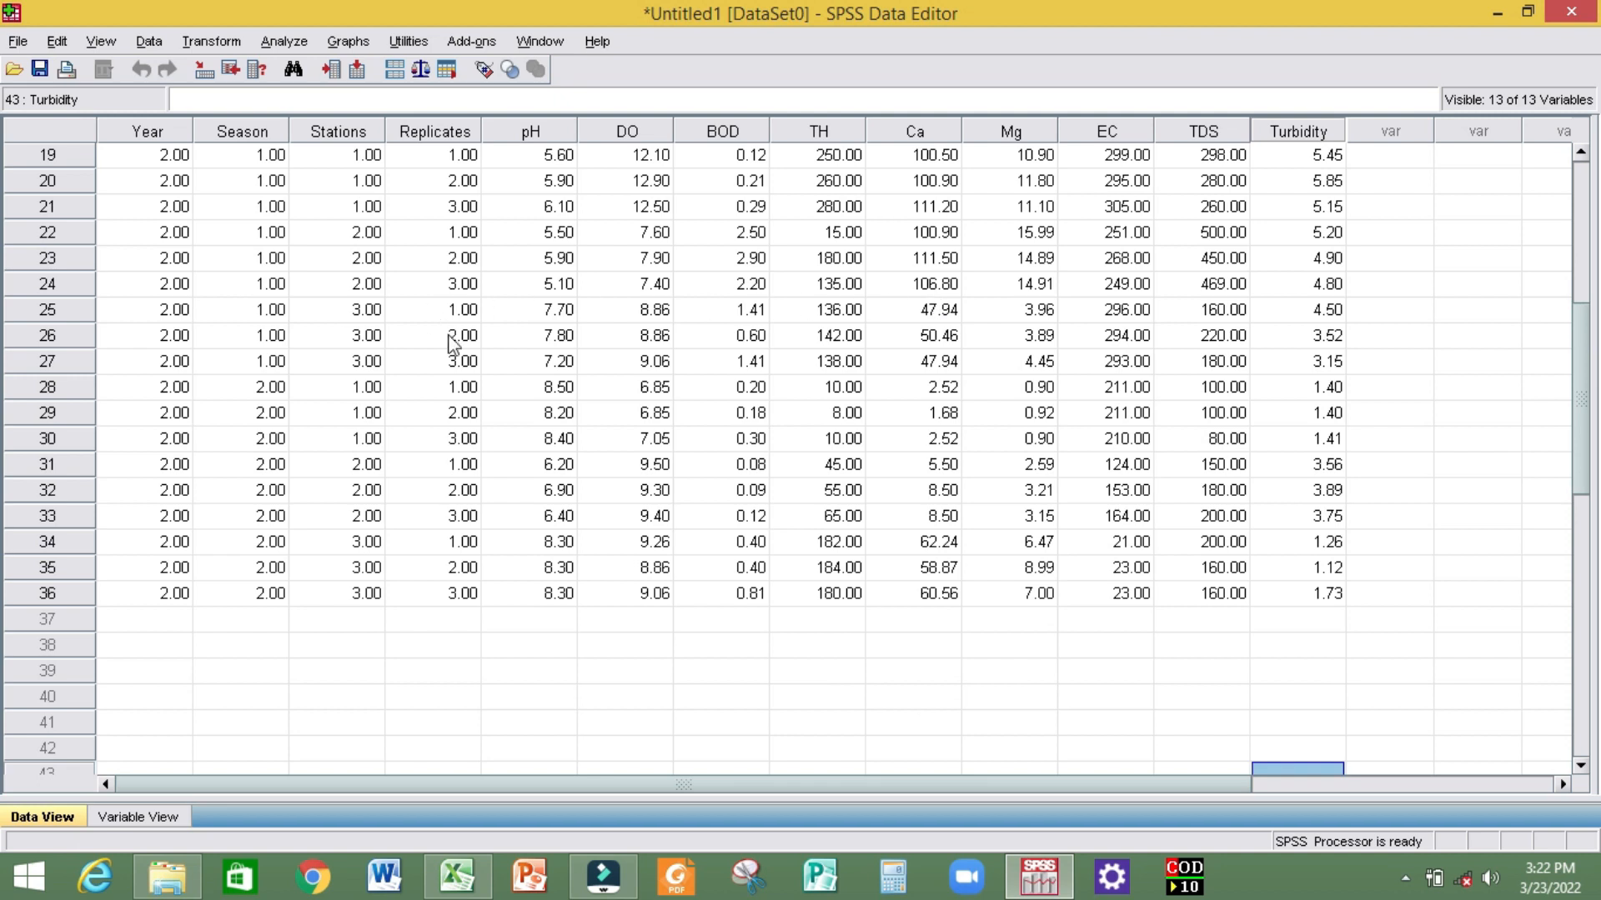
pyautogui.scroll(1, 479, 350)
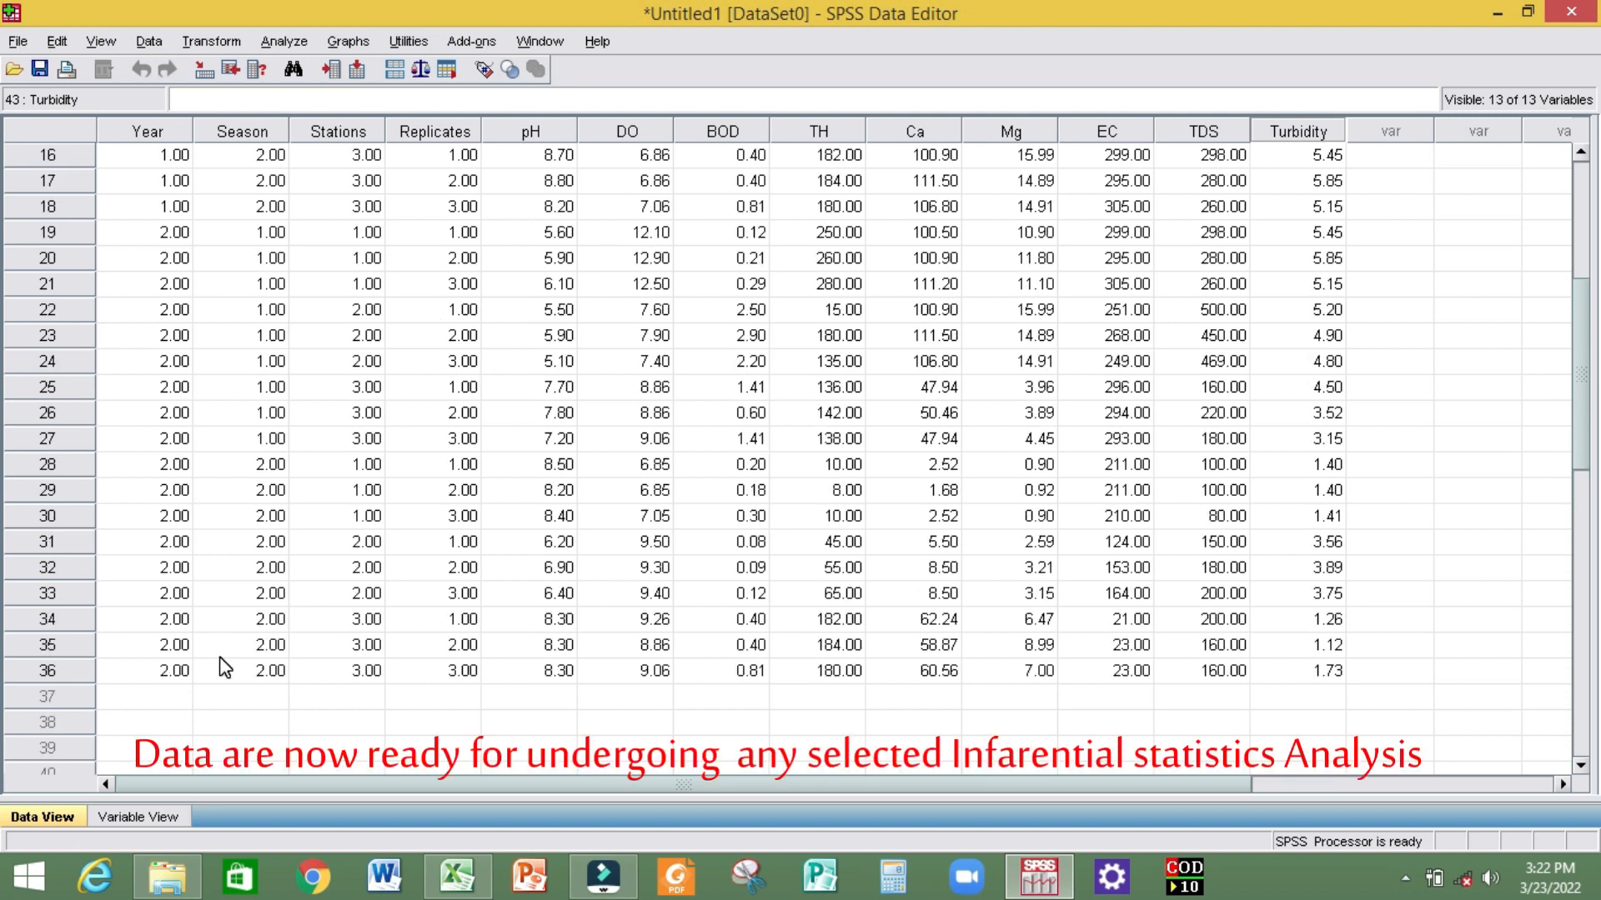
pyautogui.scroll(-2, 1296, 690)
pyautogui.click(1308, 615)
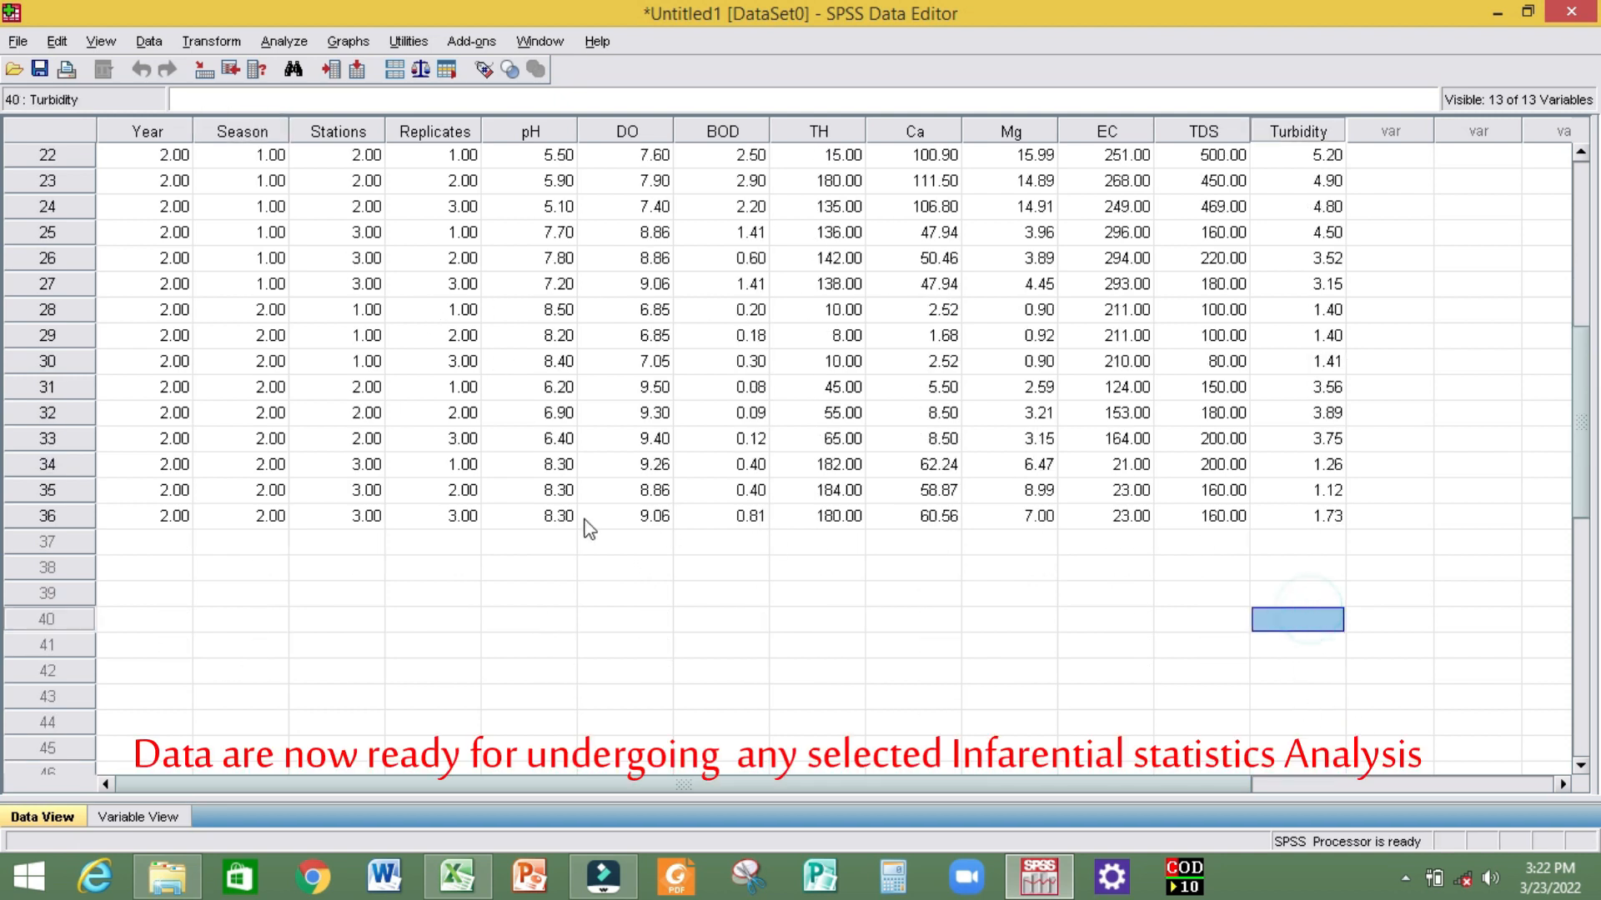
pyautogui.scroll(7, 582, 520)
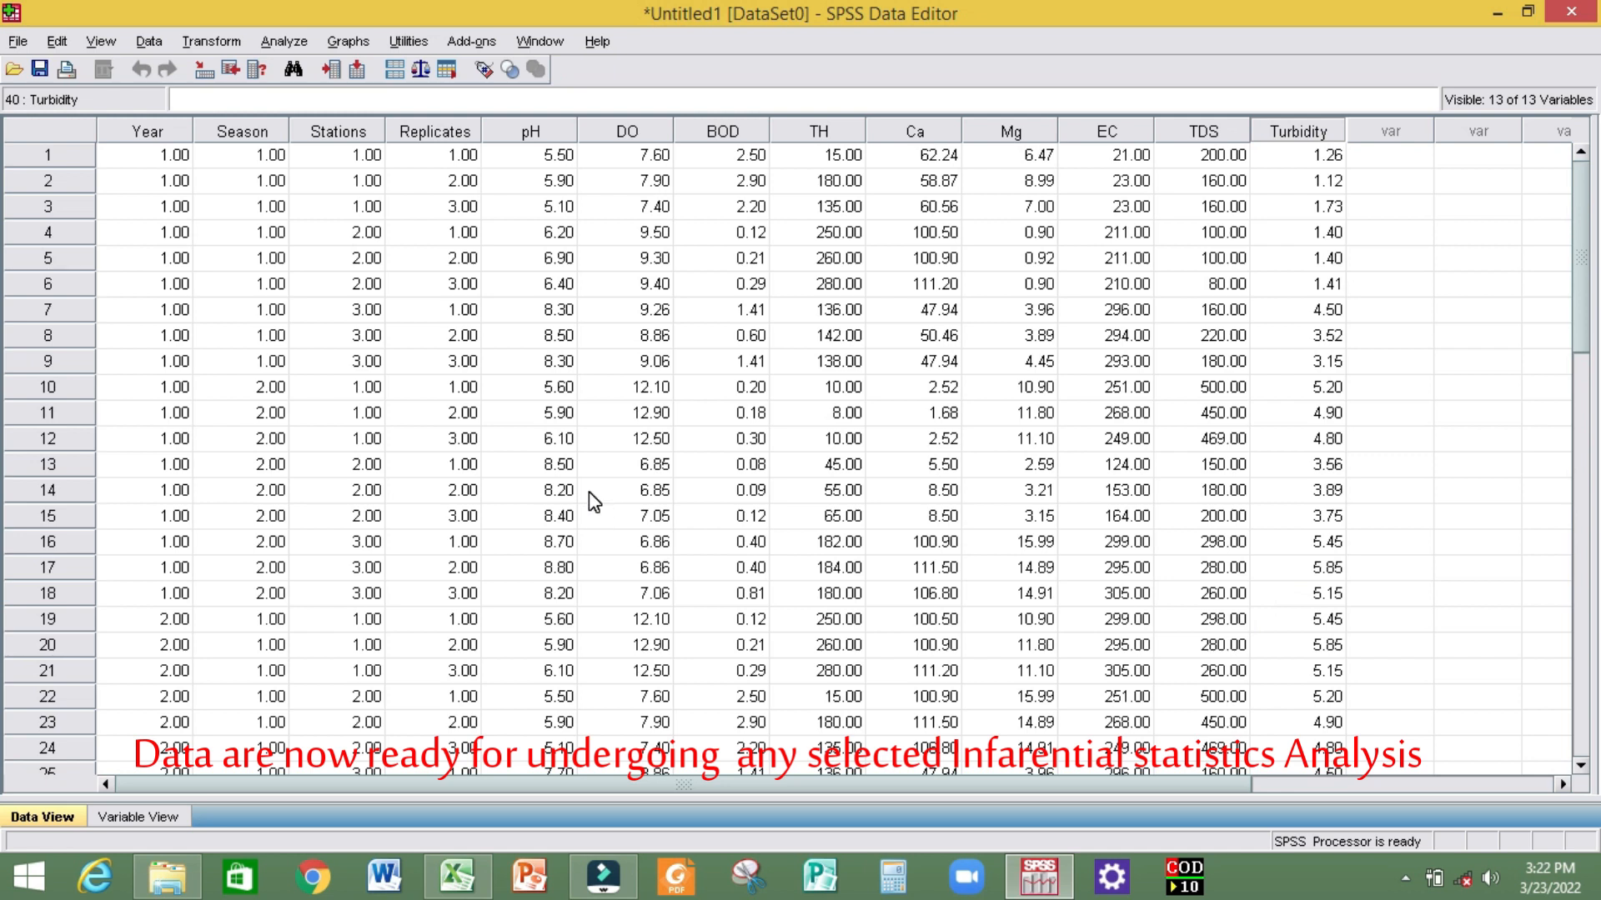